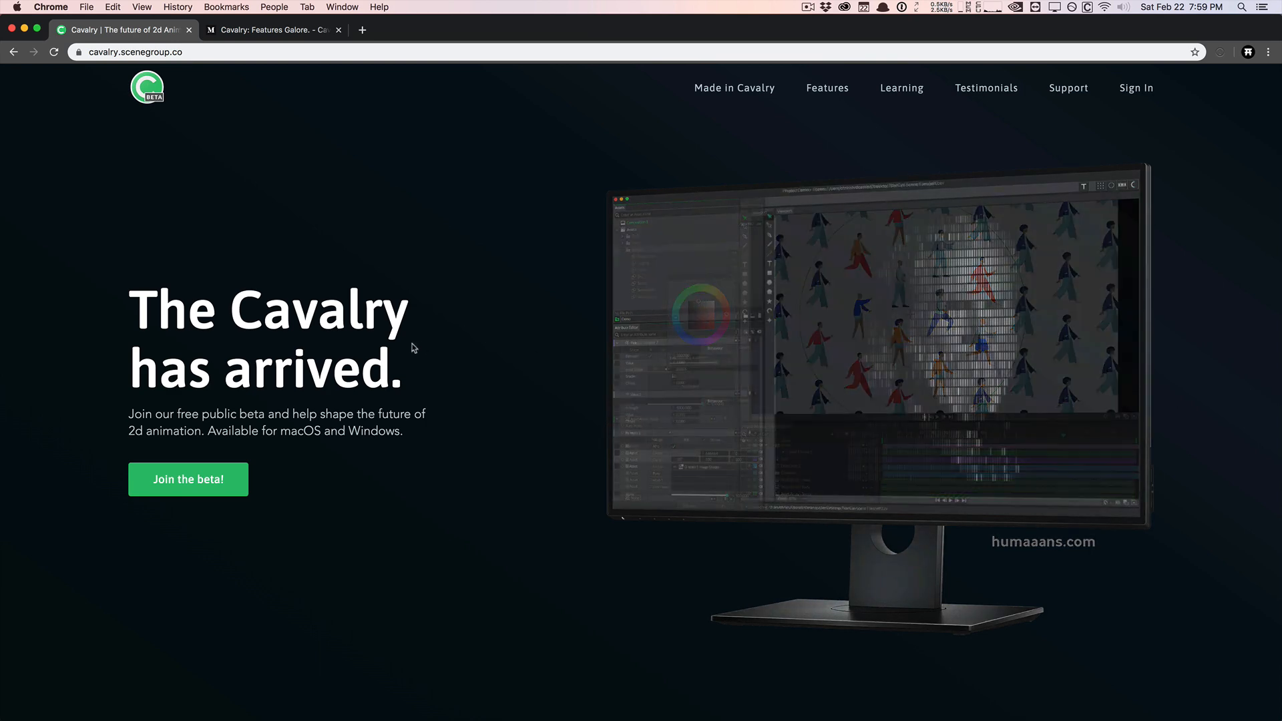
Look over the Cavalry home page and browse the example animations in the Made in Cavalry gallery
{"action": "scroll", "coordinate": [414, 356], "scroll_direction": "down", "scroll_amount": 1}
{"action": "scroll", "coordinate": [414, 356], "scroll_direction": "down", "scroll_amount": 1}
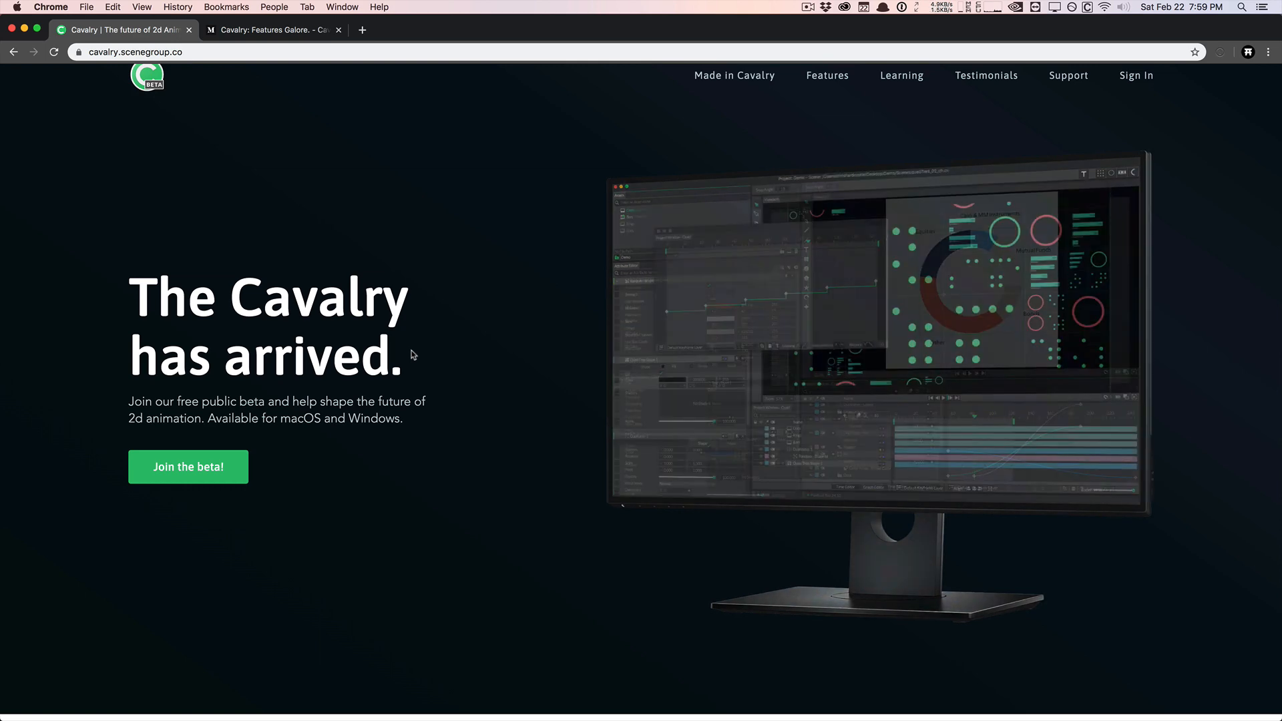
{"action": "scroll", "coordinate": [414, 355], "scroll_direction": "down", "scroll_amount": 10}
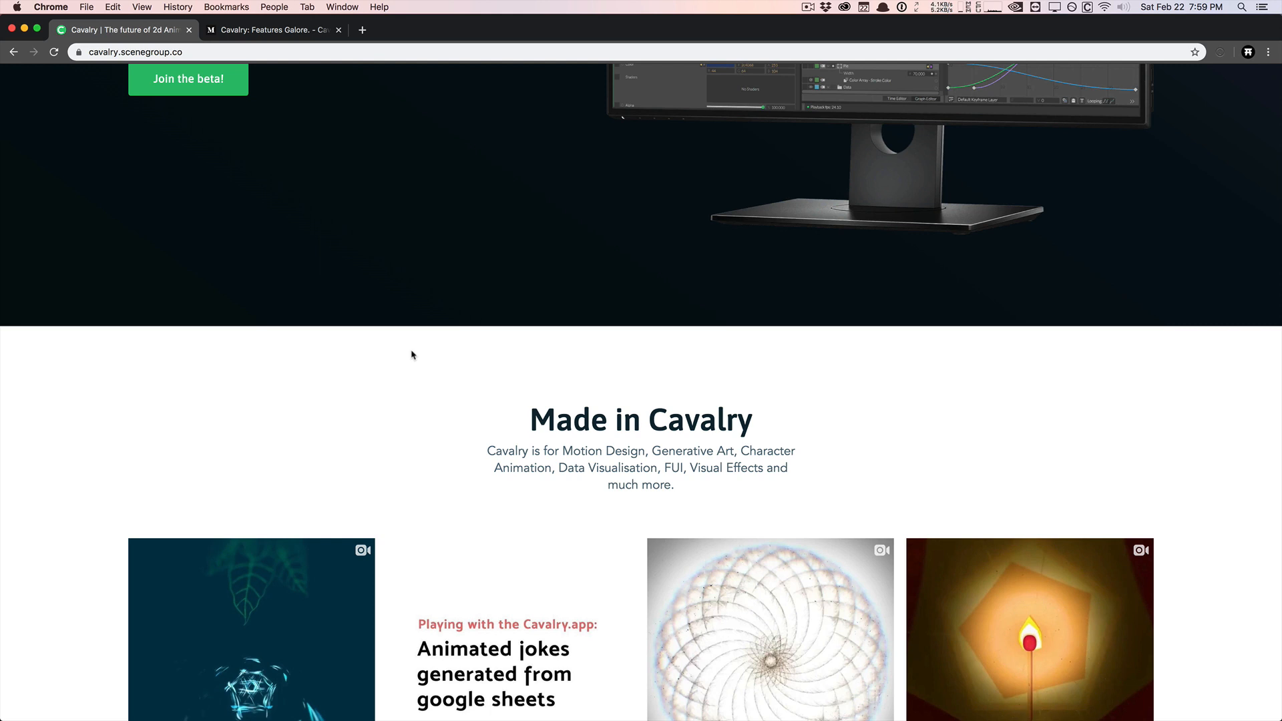
{"action": "scroll", "coordinate": [412, 355], "scroll_direction": "down", "scroll_amount": 1}
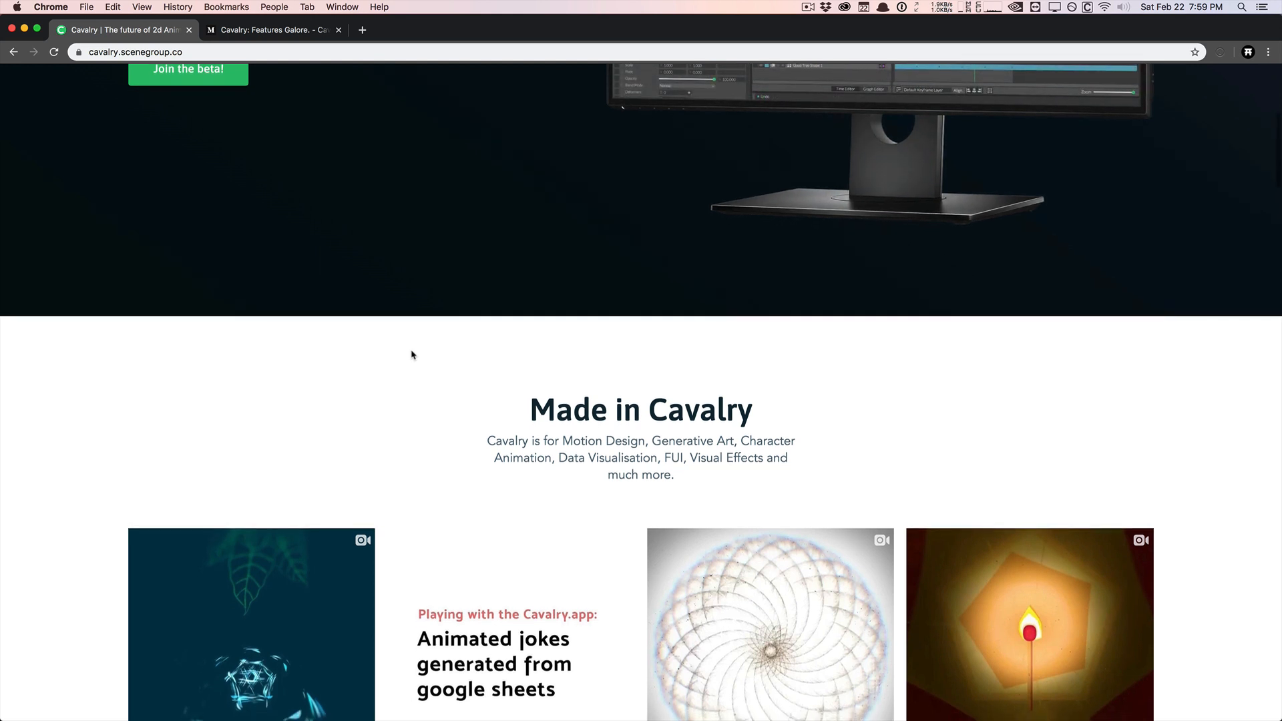
{"action": "scroll", "coordinate": [412, 355], "scroll_direction": "down", "scroll_amount": 1}
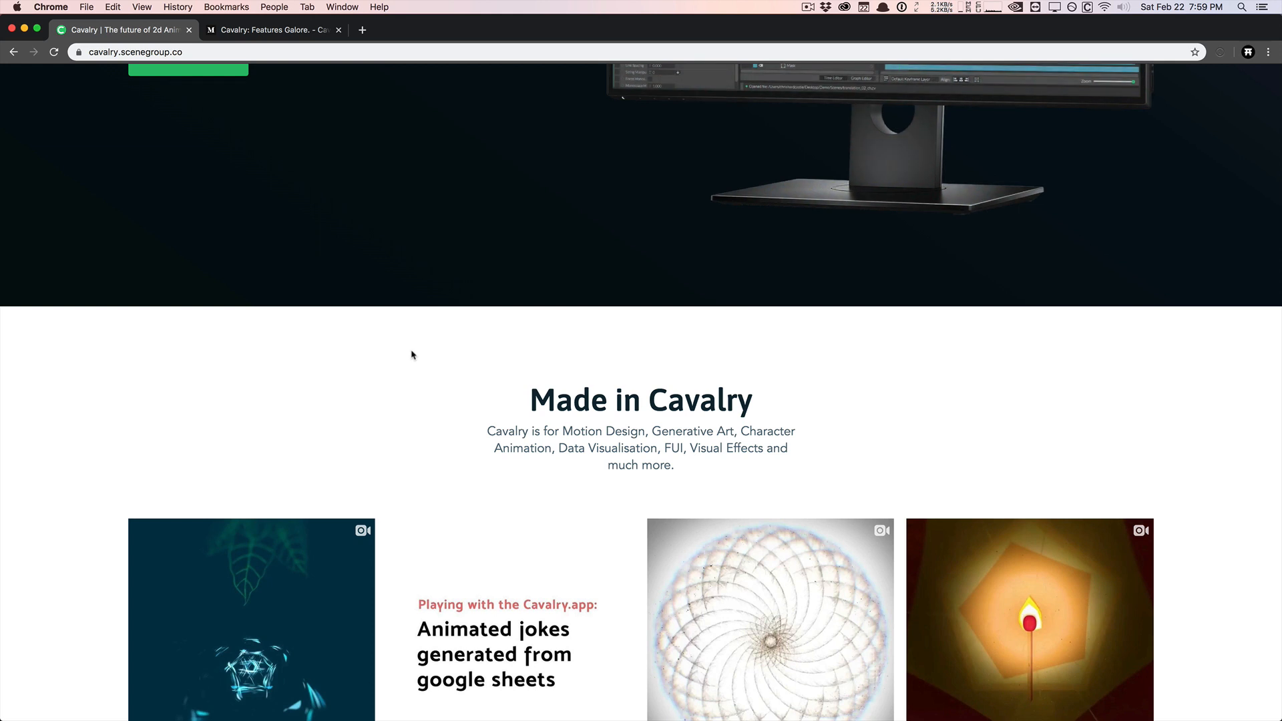
{"action": "scroll", "coordinate": [412, 355], "scroll_direction": "down", "scroll_amount": 2}
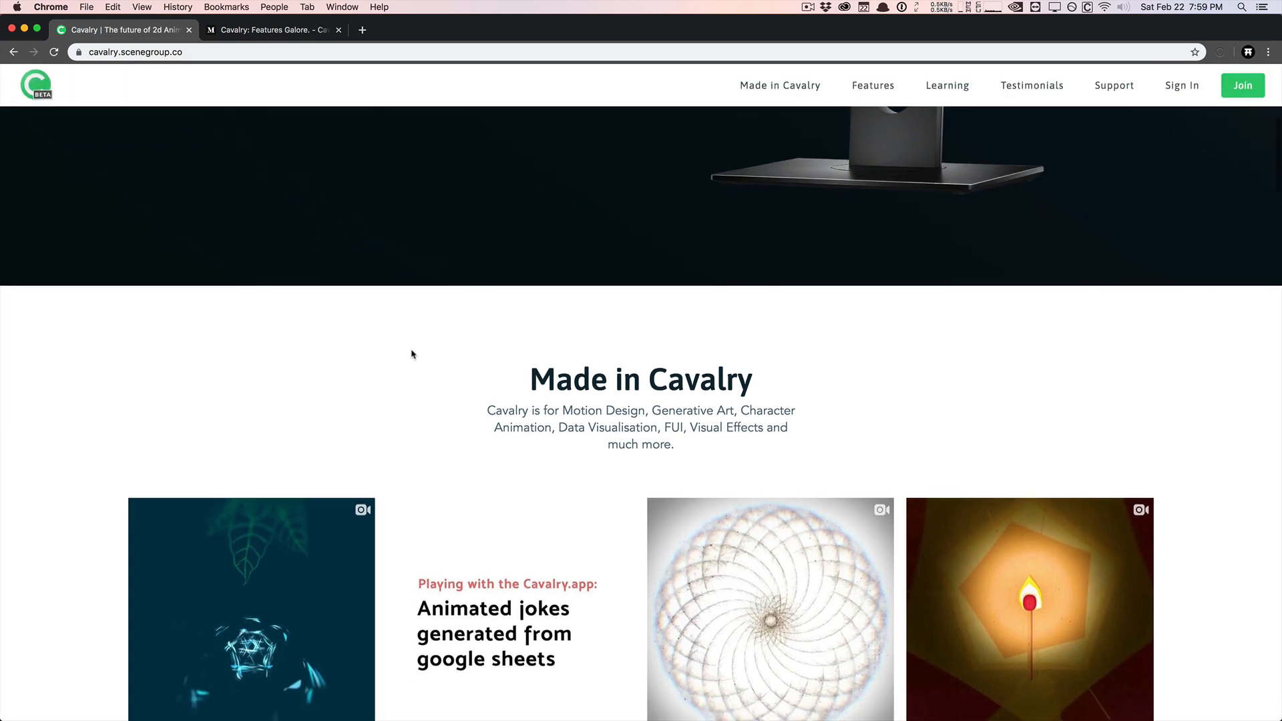
{"action": "scroll", "coordinate": [412, 354], "scroll_direction": "down", "scroll_amount": 5}
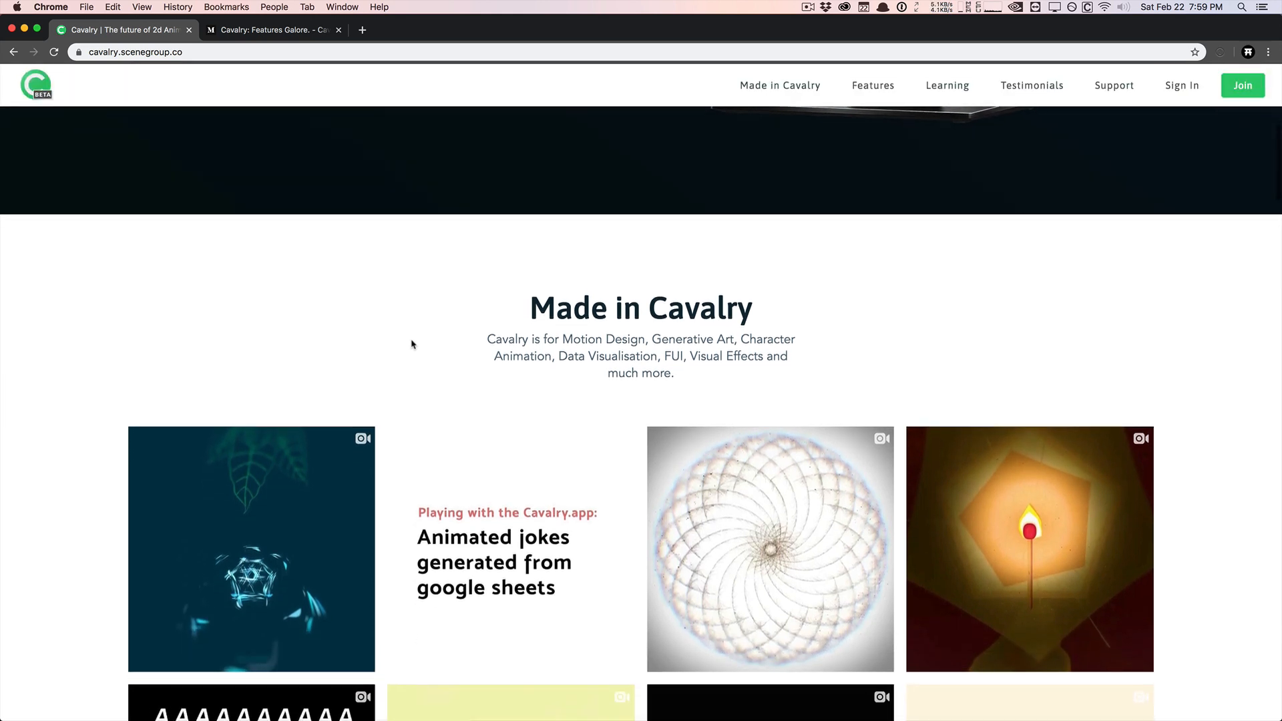
{"action": "scroll", "coordinate": [412, 342], "scroll_direction": "down", "scroll_amount": 1}
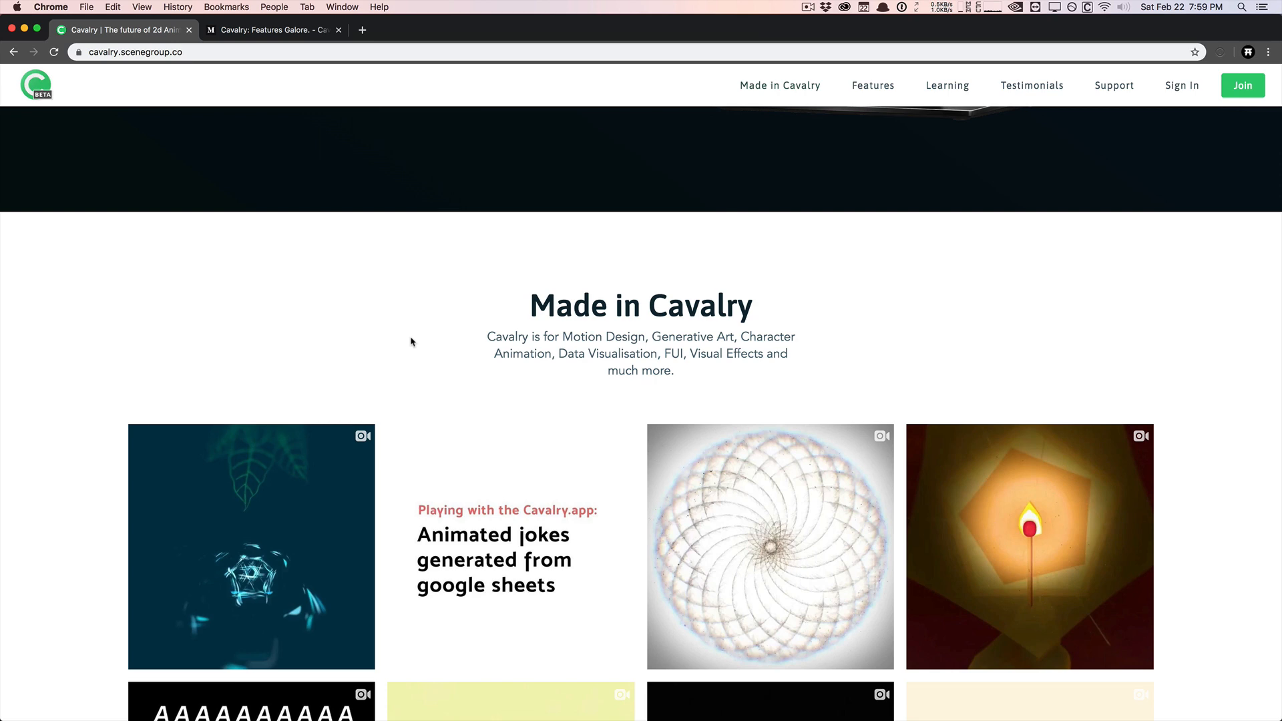
{"action": "scroll", "coordinate": [77, 323], "scroll_direction": "down", "scroll_amount": 10}
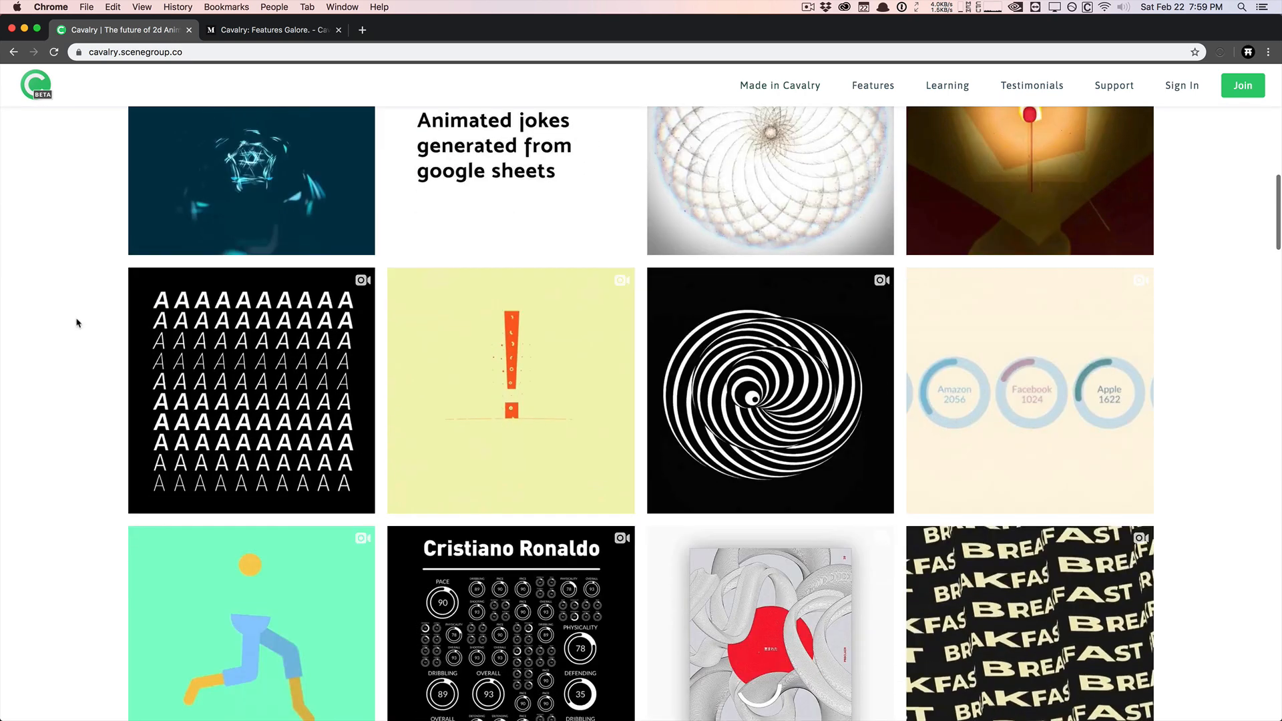
{"action": "scroll", "coordinate": [77, 323], "scroll_direction": "down", "scroll_amount": 3}
{"action": "scroll", "coordinate": [77, 324], "scroll_direction": "down", "scroll_amount": 5}
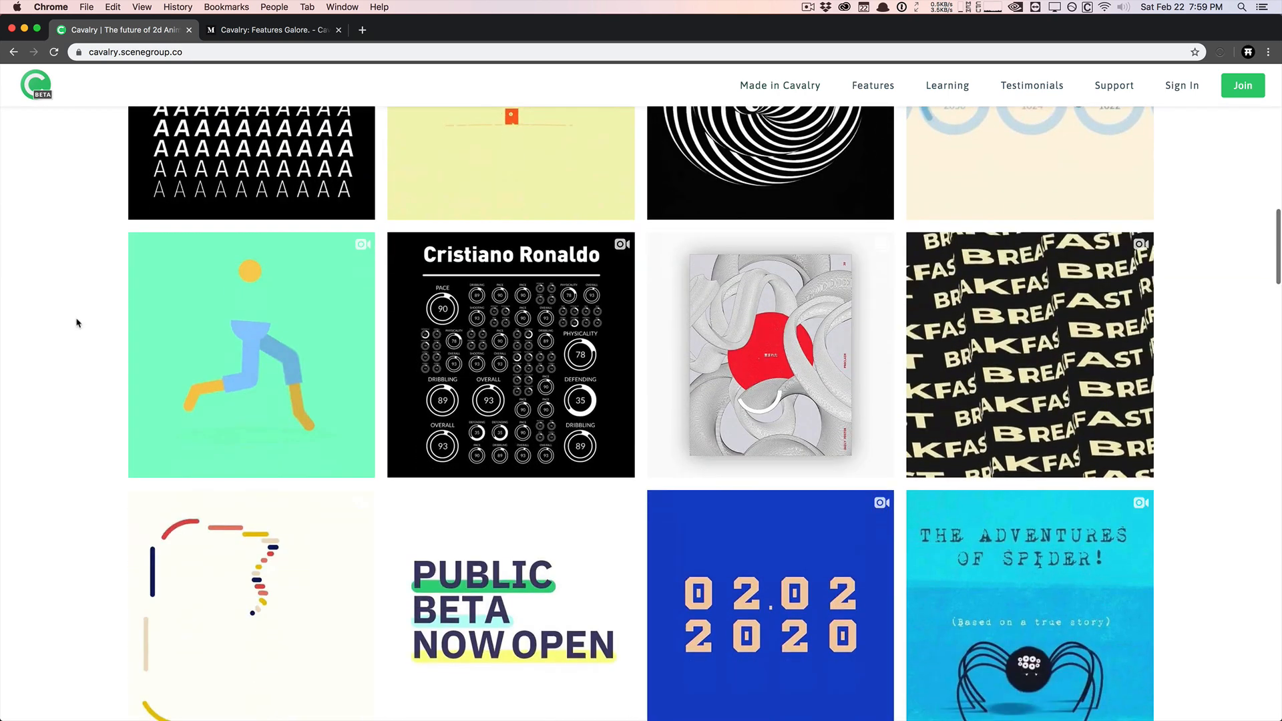
Read through the Features section of the Cavalry website, from Do it with Data to View on GPU, and on to Learning
{"action": "scroll", "coordinate": [77, 324], "scroll_direction": "down", "scroll_amount": 20}
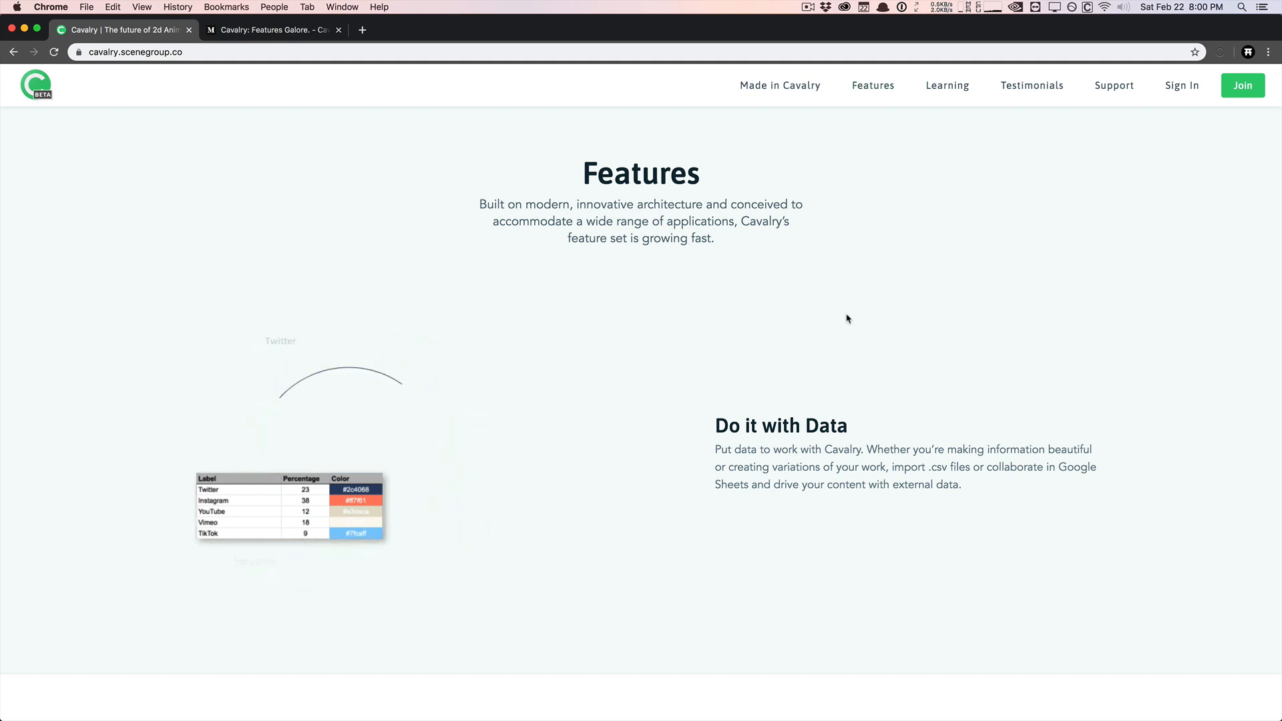
{"action": "scroll", "coordinate": [766, 333], "scroll_direction": "down", "scroll_amount": 1}
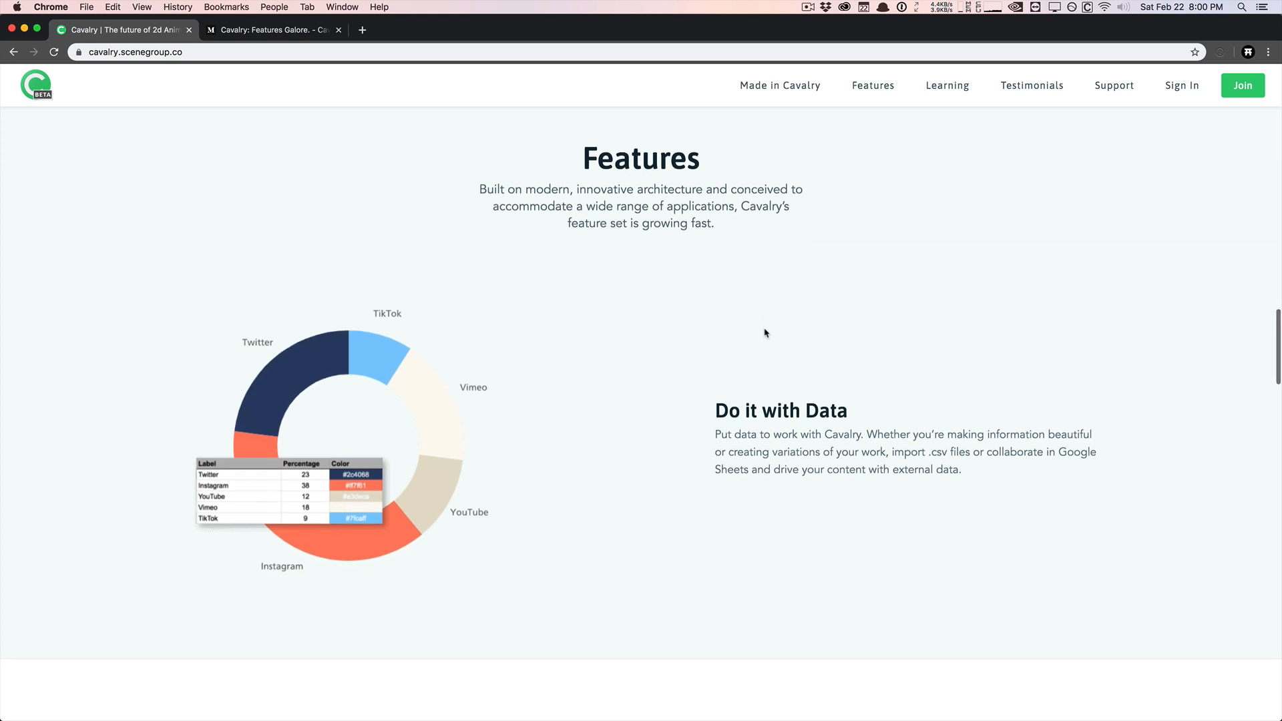
{"action": "scroll", "coordinate": [766, 332], "scroll_direction": "down", "scroll_amount": 6}
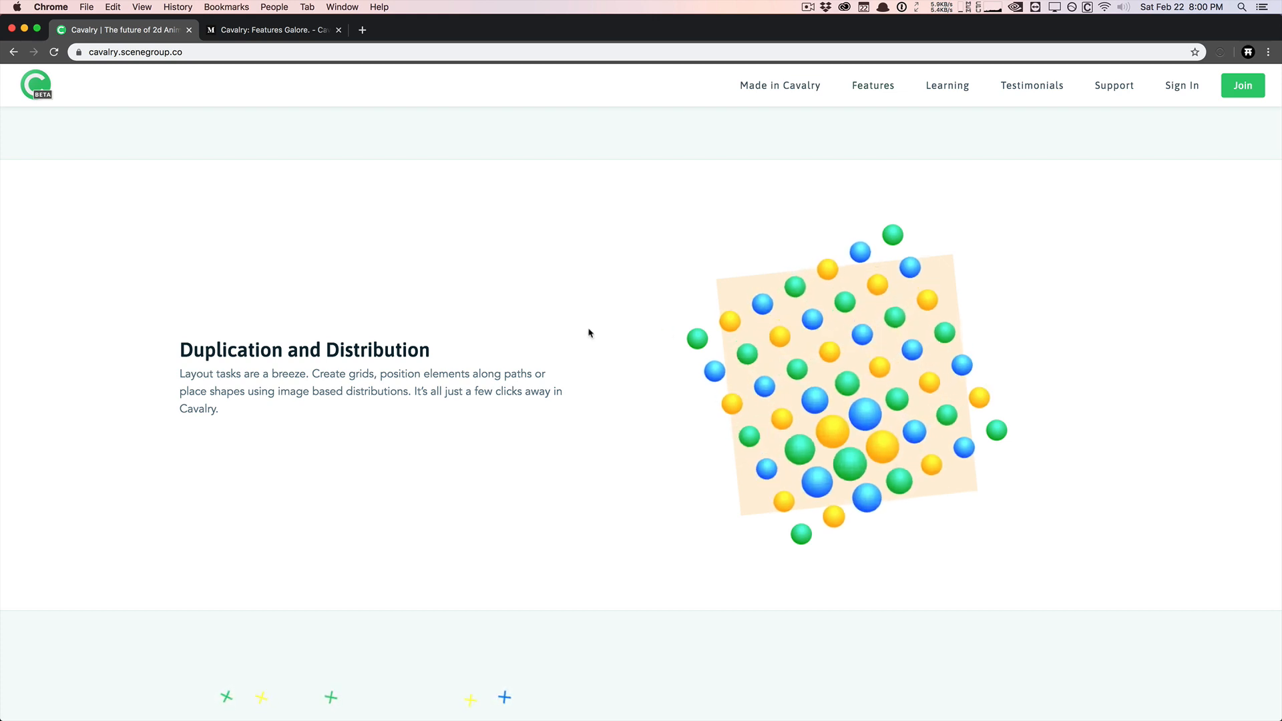
{"action": "scroll", "coordinate": [590, 332], "scroll_direction": "down", "scroll_amount": 1}
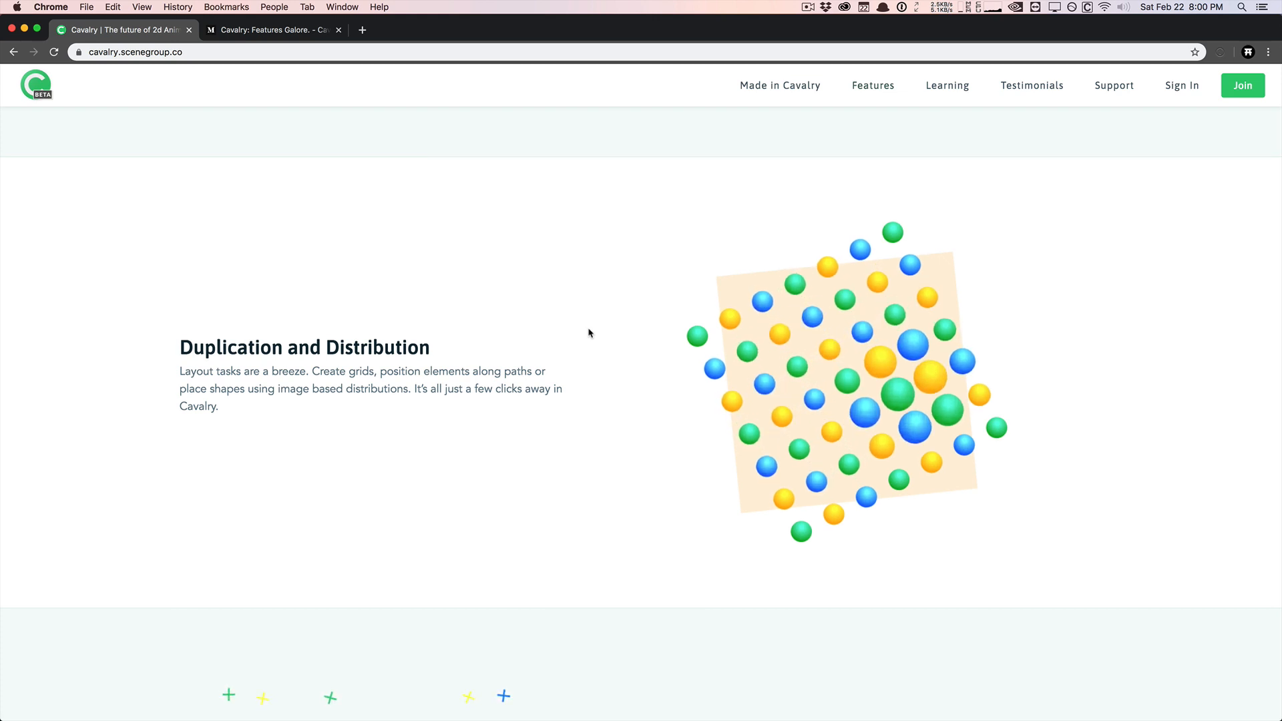
{"action": "scroll", "coordinate": [590, 332], "scroll_direction": "down", "scroll_amount": 5}
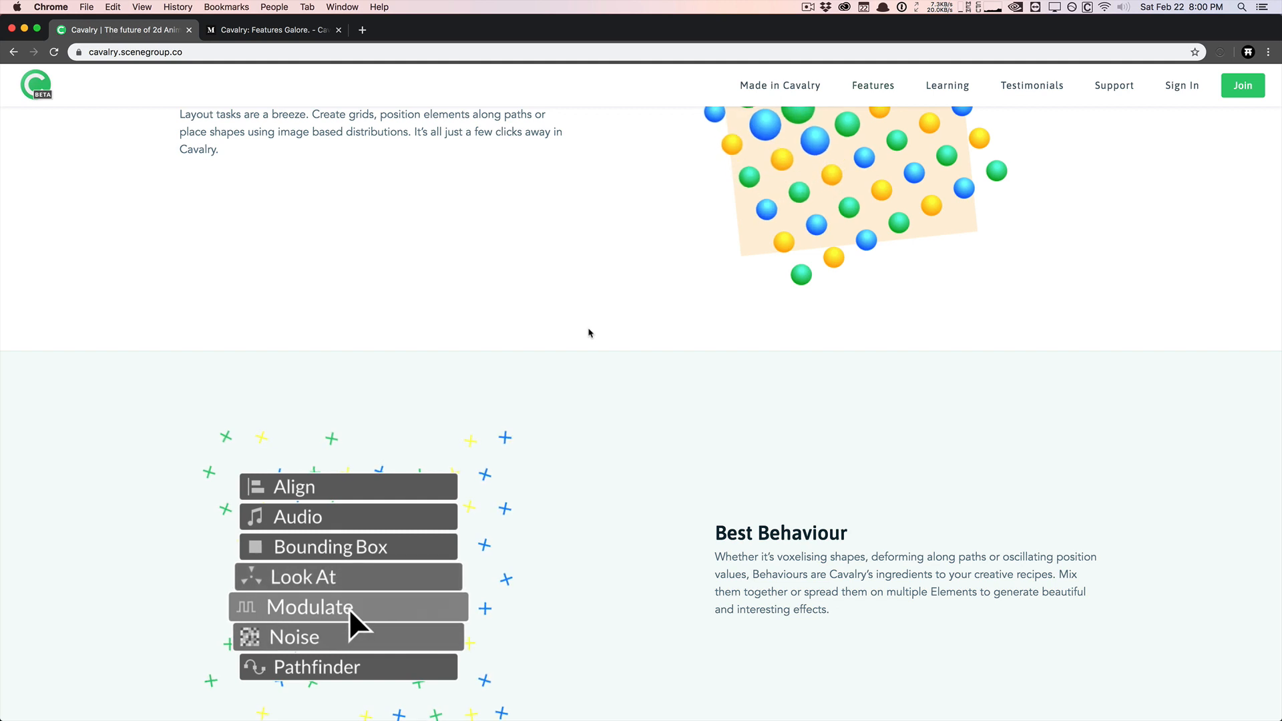
{"action": "scroll", "coordinate": [590, 333], "scroll_direction": "down", "scroll_amount": 1}
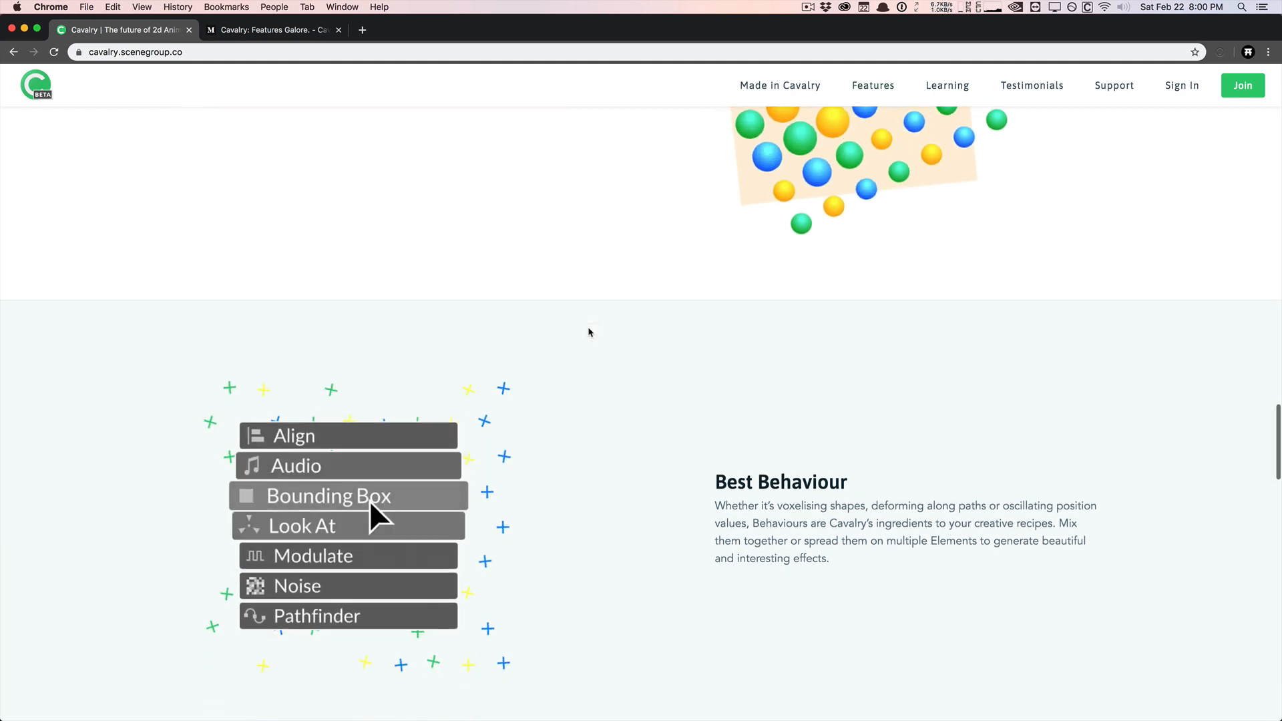
{"action": "scroll", "coordinate": [590, 332], "scroll_direction": "down", "scroll_amount": 1}
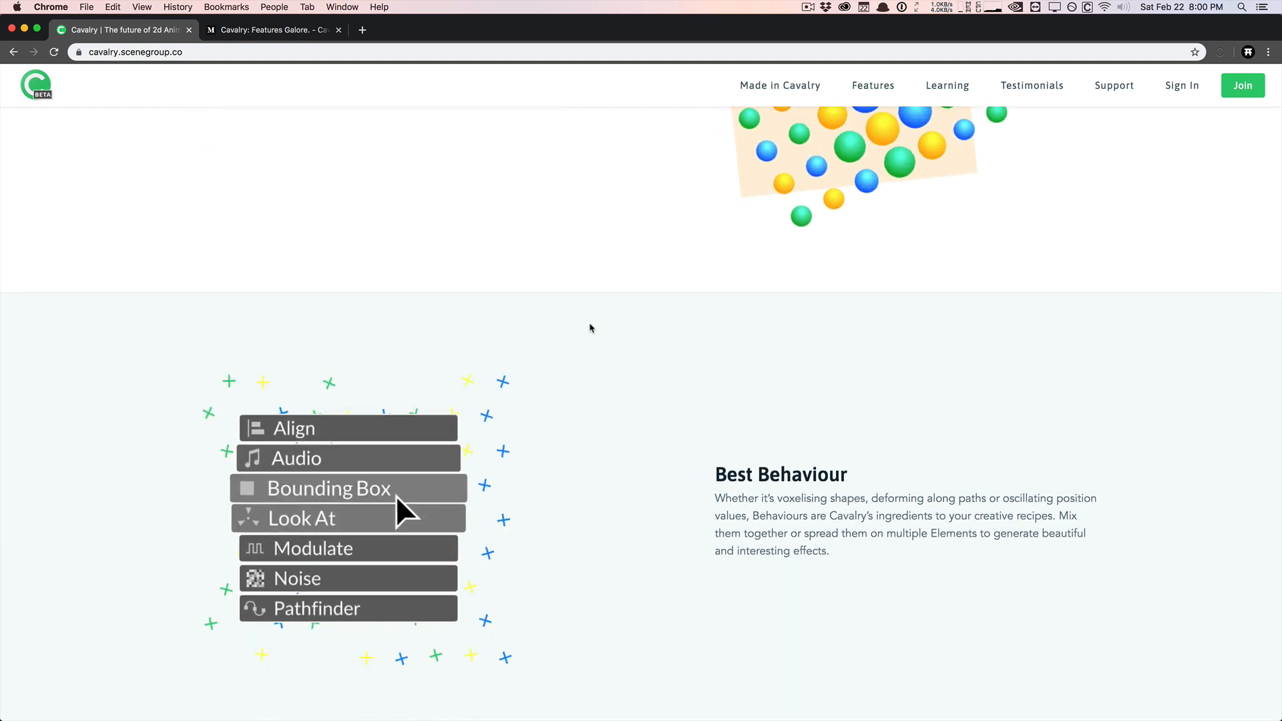
{"action": "scroll", "coordinate": [591, 327], "scroll_direction": "down", "scroll_amount": 4}
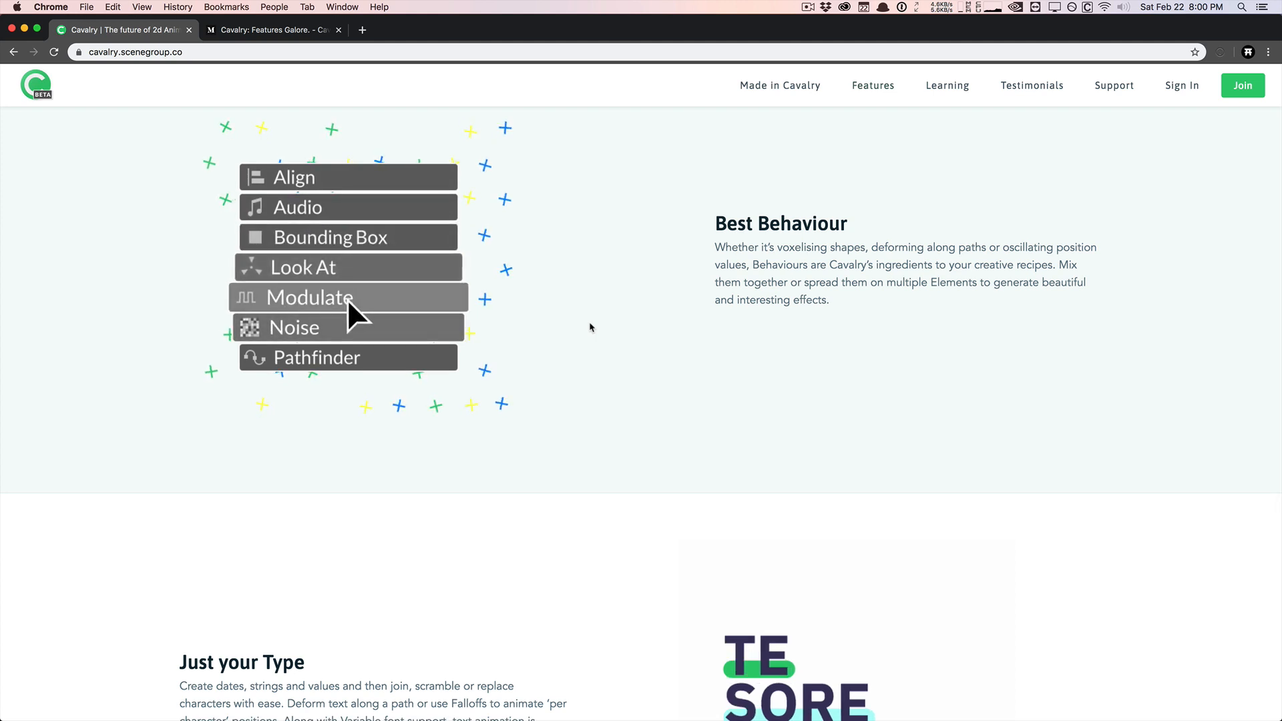
{"action": "scroll", "coordinate": [590, 327], "scroll_direction": "down", "scroll_amount": 5}
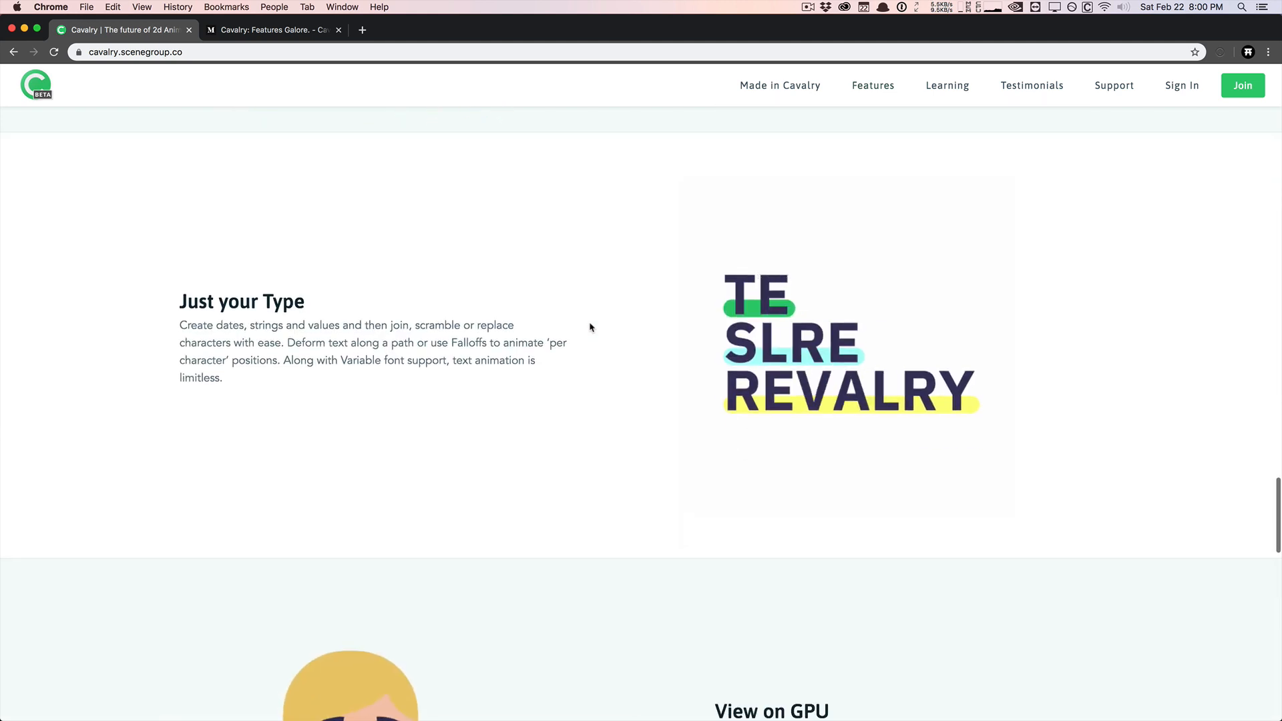
{"action": "scroll", "coordinate": [590, 328], "scroll_direction": "down", "scroll_amount": 4}
{"action": "scroll", "coordinate": [598, 327], "scroll_direction": "down", "scroll_amount": 1}
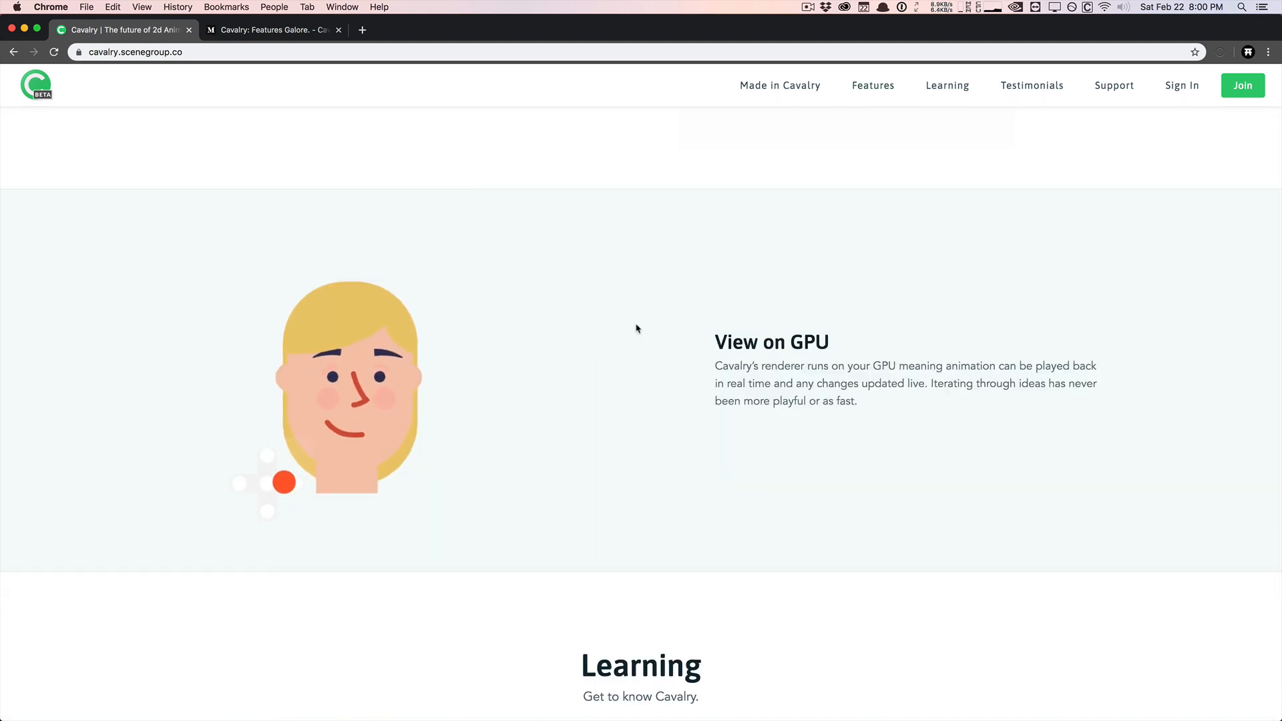
{"action": "scroll", "coordinate": [695, 319], "scroll_direction": "down", "scroll_amount": 4}
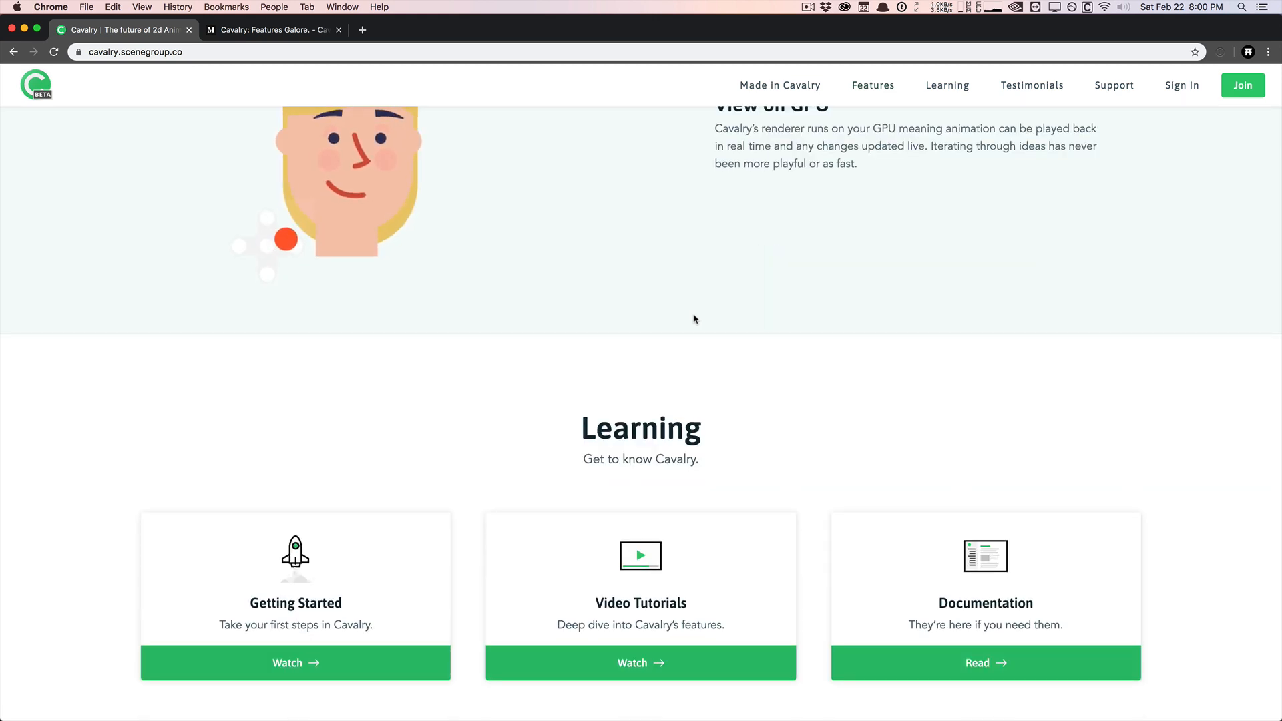
Open the Medium article "Cavalry: Features Galore." and skim its opening sections
{"action": "left_click", "coordinate": [277, 32]}
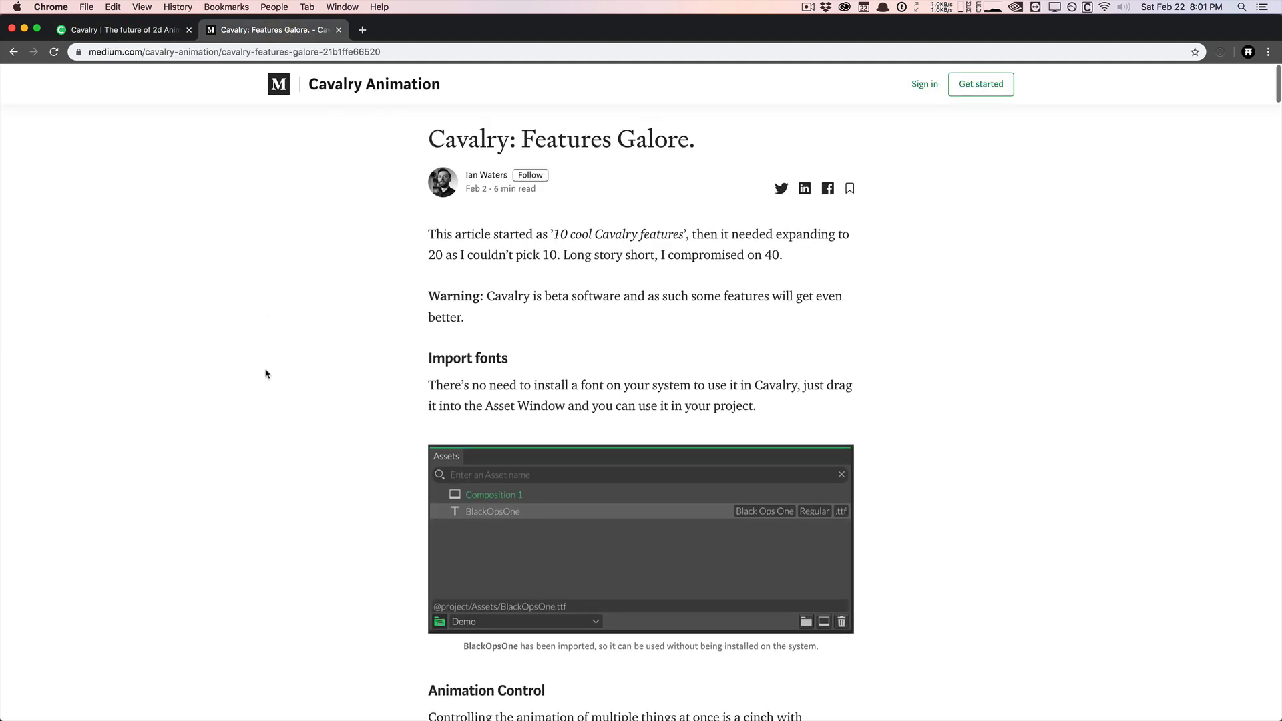
{"action": "scroll", "coordinate": [267, 374], "scroll_direction": "down", "scroll_amount": 6}
{"action": "scroll", "coordinate": [266, 374], "scroll_direction": "up", "scroll_amount": 6}
Minimize the browser to switch to Cavalry, and narrow the Assets and Attribute Editor column to enlarge the viewport area
{"action": "left_click", "coordinate": [24, 29]}
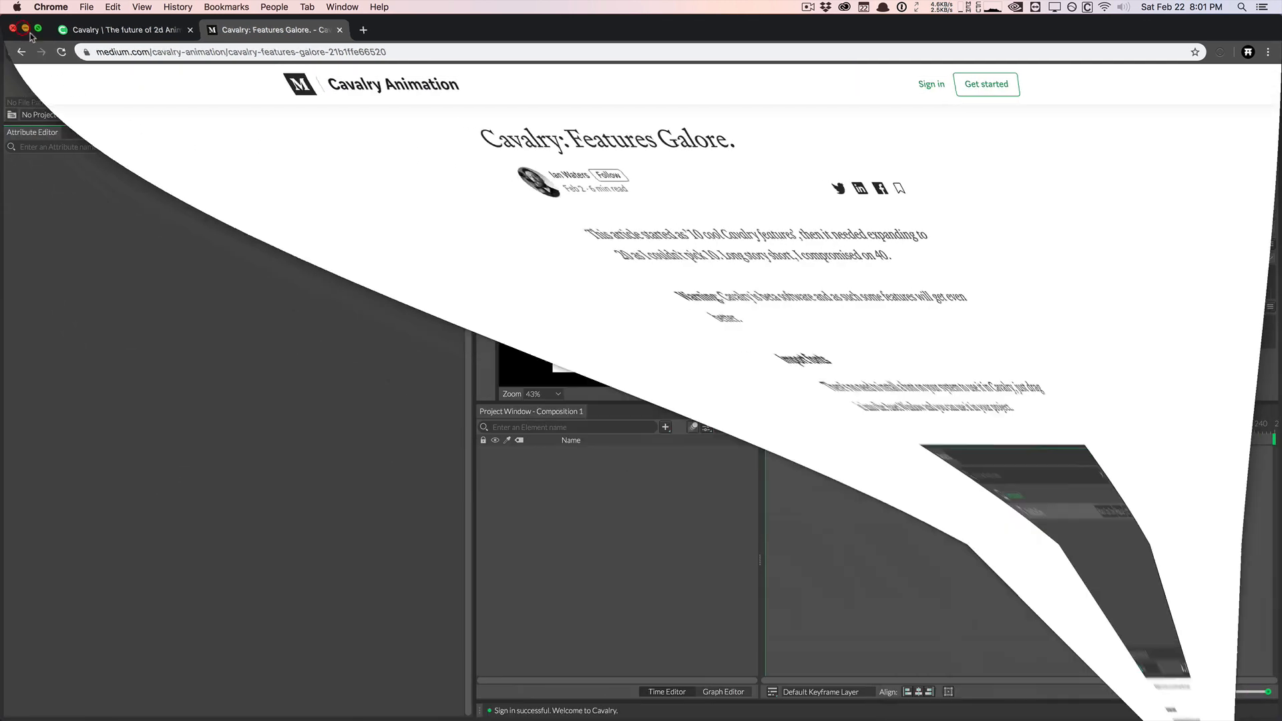
{"action": "left_click", "coordinate": [254, 322]}
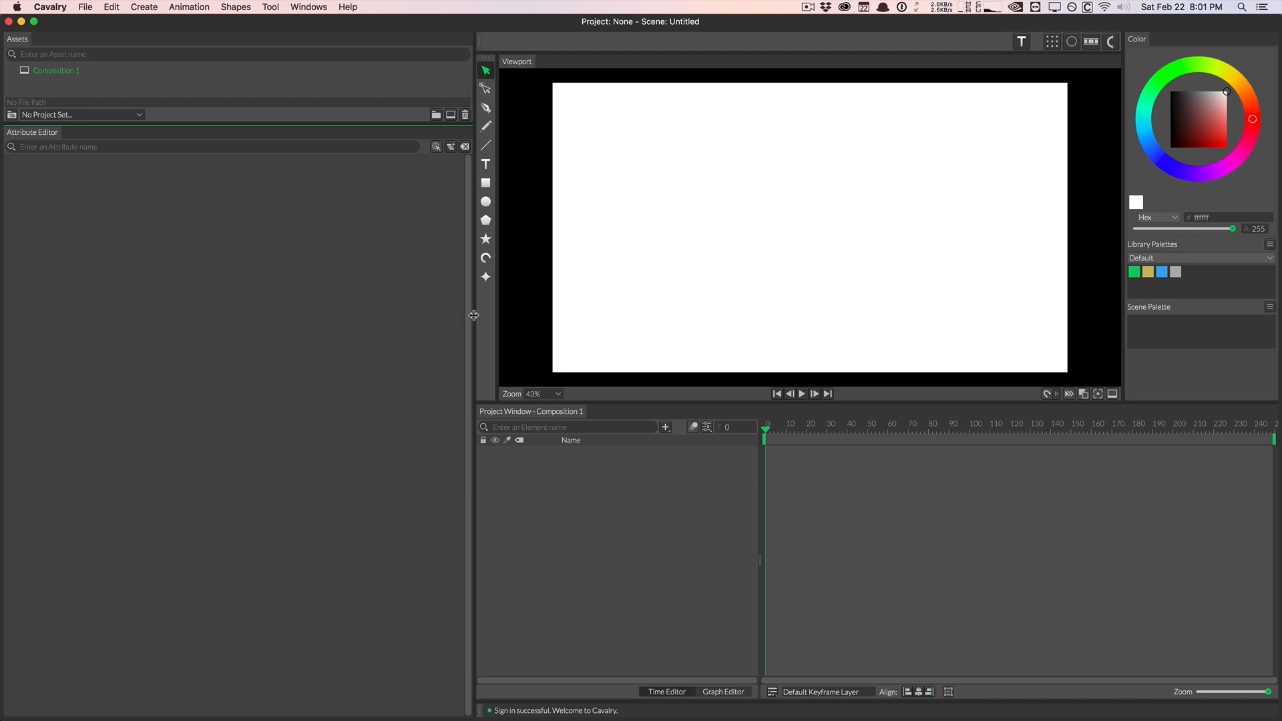
{"action": "left_click_drag", "start_coordinate": [472, 315], "coordinate": [370, 307]}
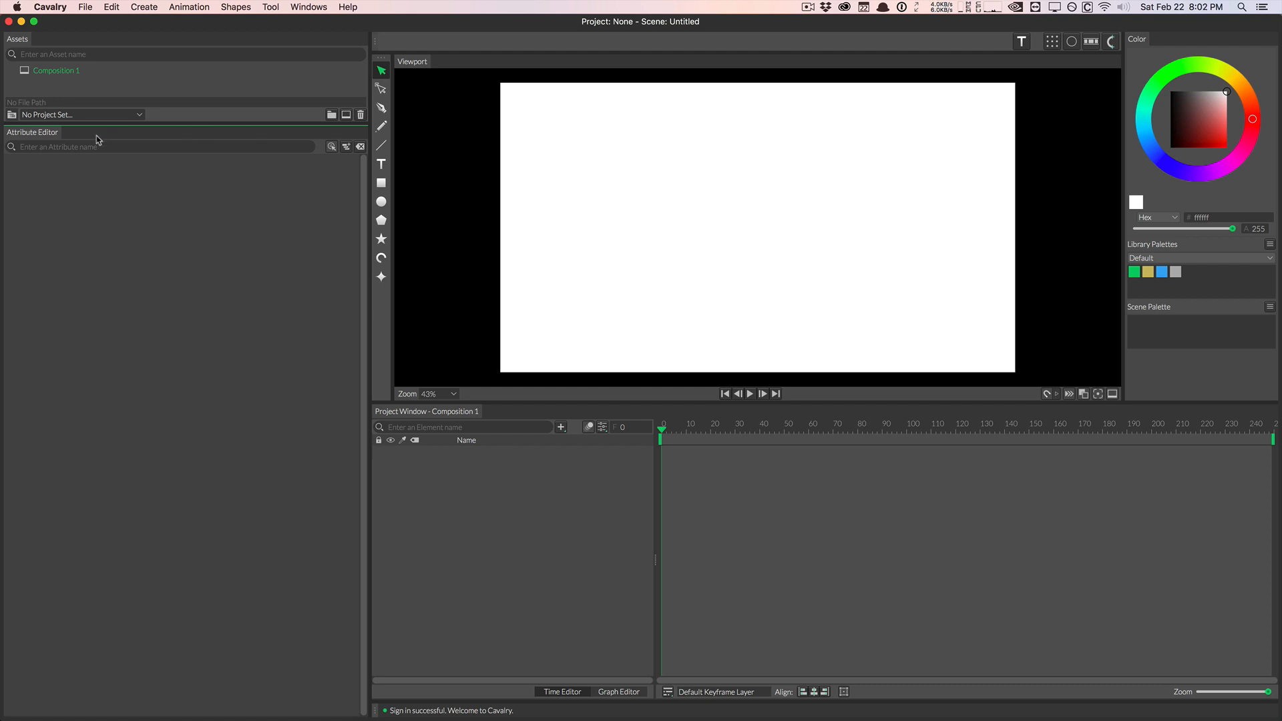
{"action": "left_click", "coordinate": [111, 7]}
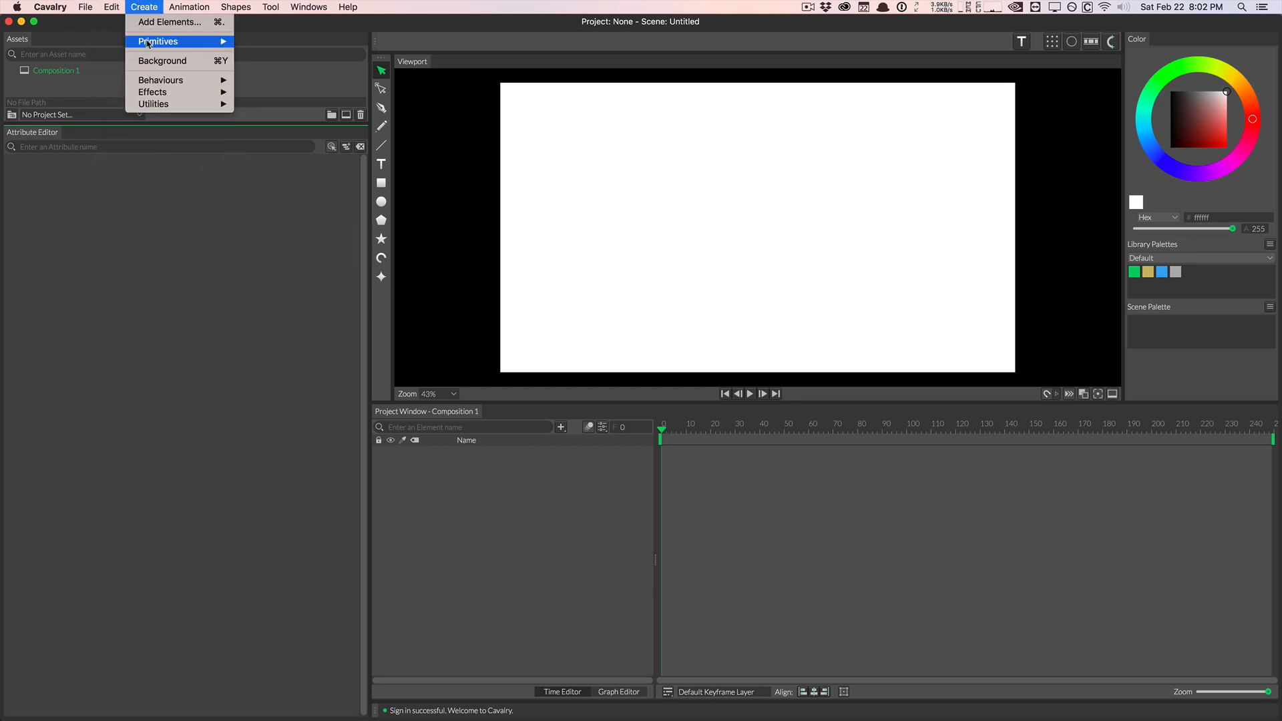
{"action": "mouse_move", "coordinate": [148, 45]}
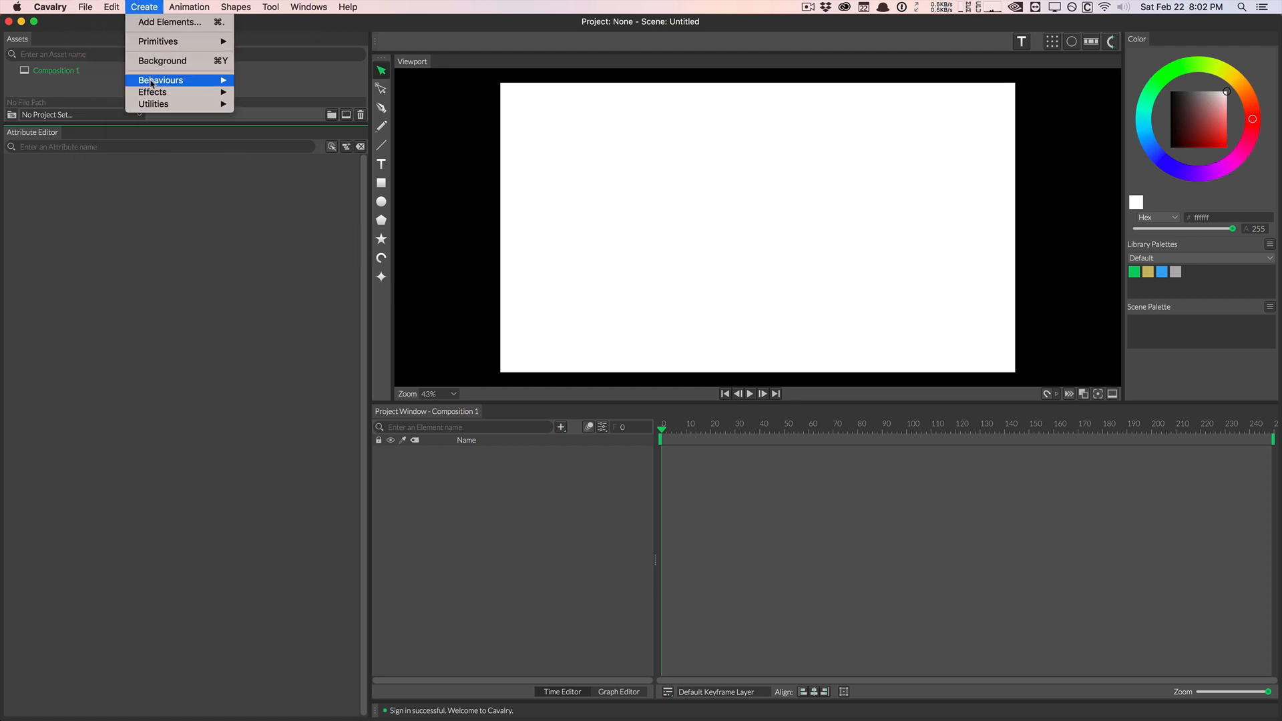
{"action": "mouse_move", "coordinate": [153, 94]}
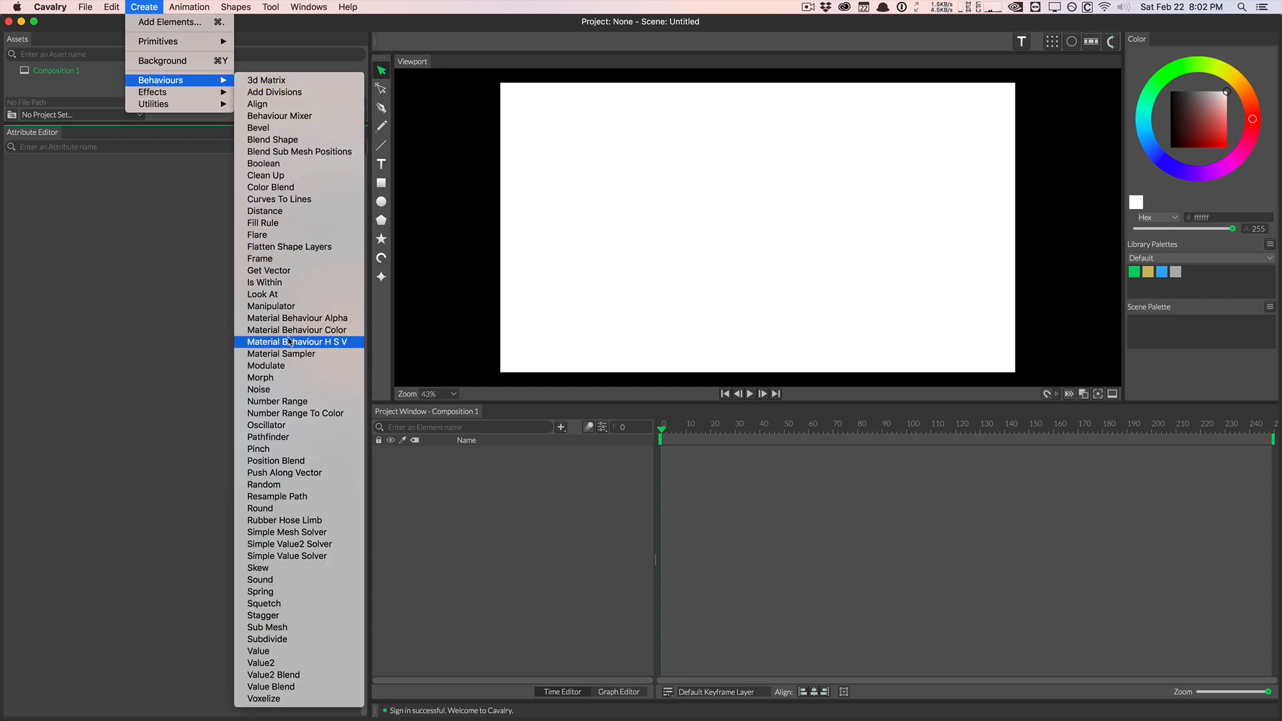
{"action": "mouse_move", "coordinate": [230, 96]}
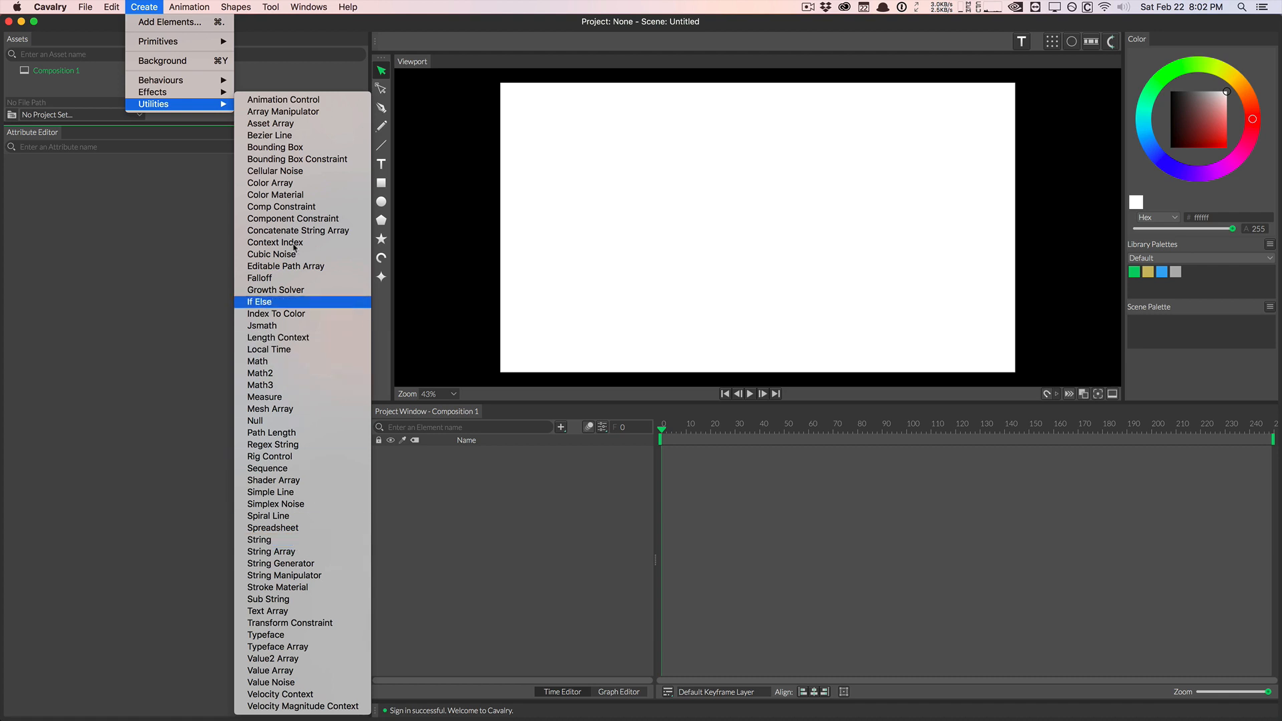
{"action": "mouse_move", "coordinate": [183, 4]}
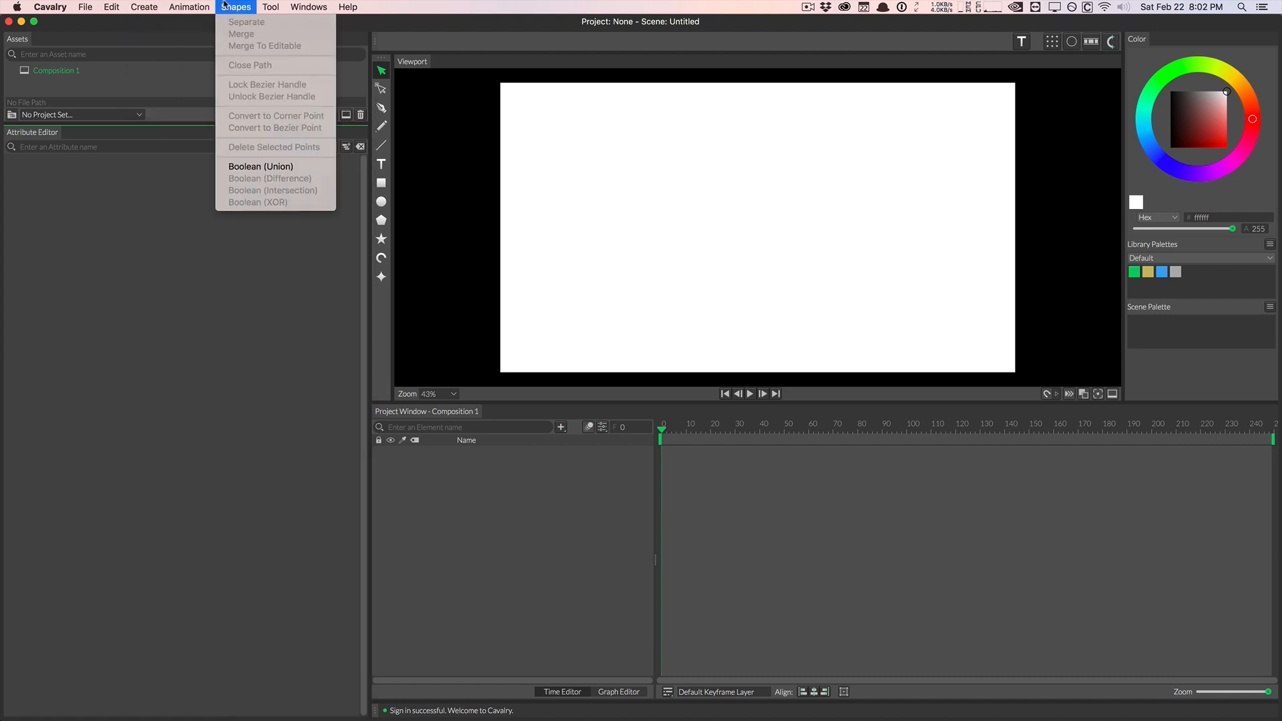
Open the project settings, review the project name and folder options, and close the dialog
{"action": "mouse_move", "coordinate": [92, 4]}
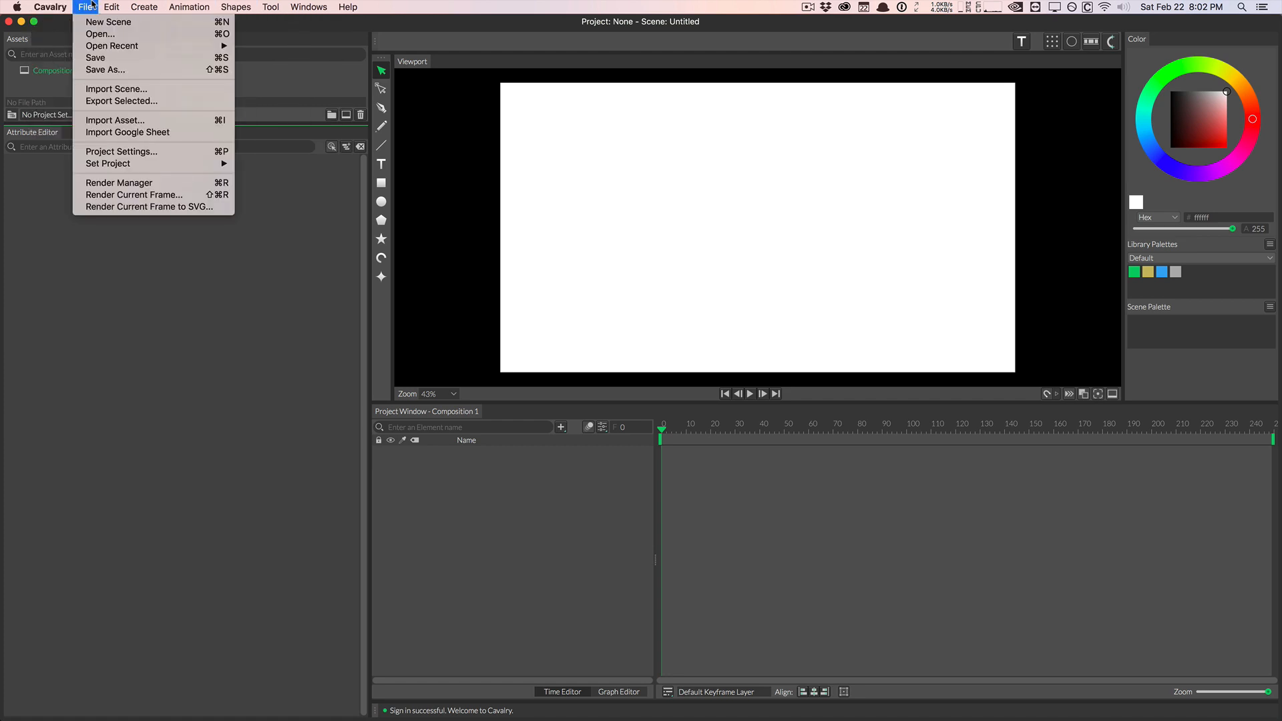
{"action": "left_click", "coordinate": [114, 152]}
{"action": "left_click_drag", "start_coordinate": [552, 217], "coordinate": [565, 180]}
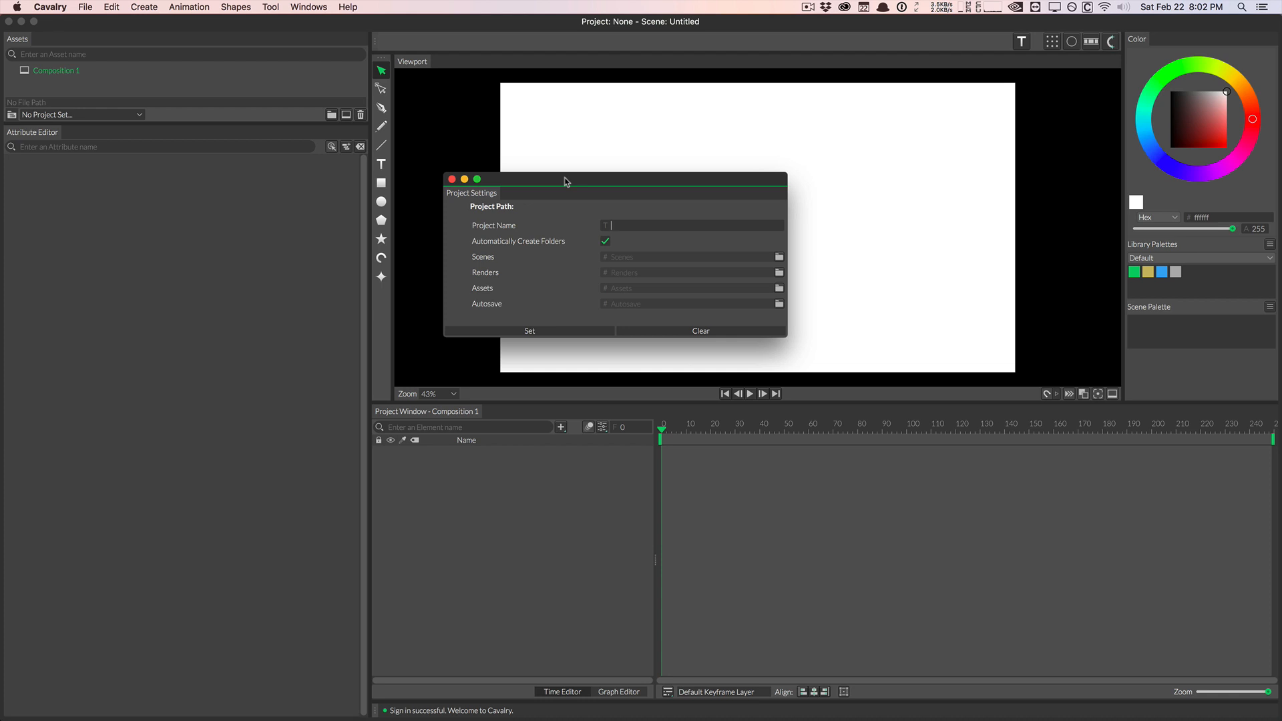
{"action": "left_click", "coordinate": [452, 180]}
Create a rectangle primitive in Composition 1
{"action": "left_click", "coordinate": [112, 7]}
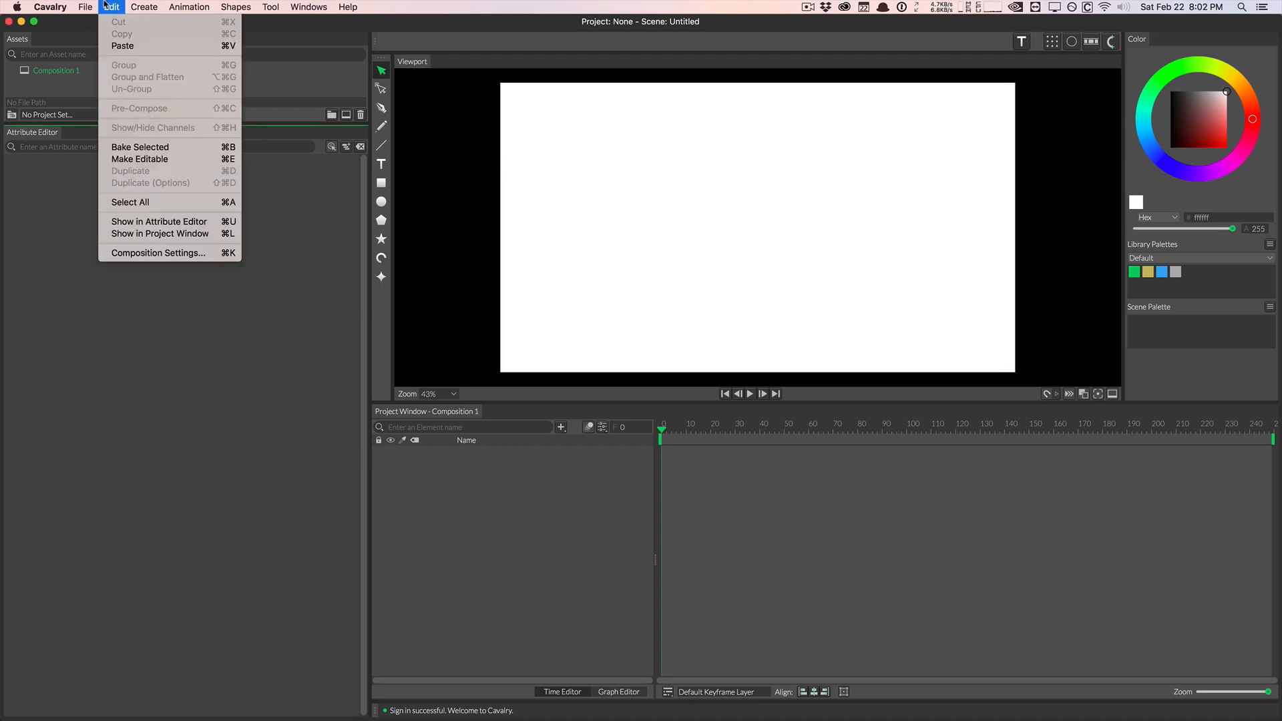
{"action": "mouse_move", "coordinate": [86, 7]}
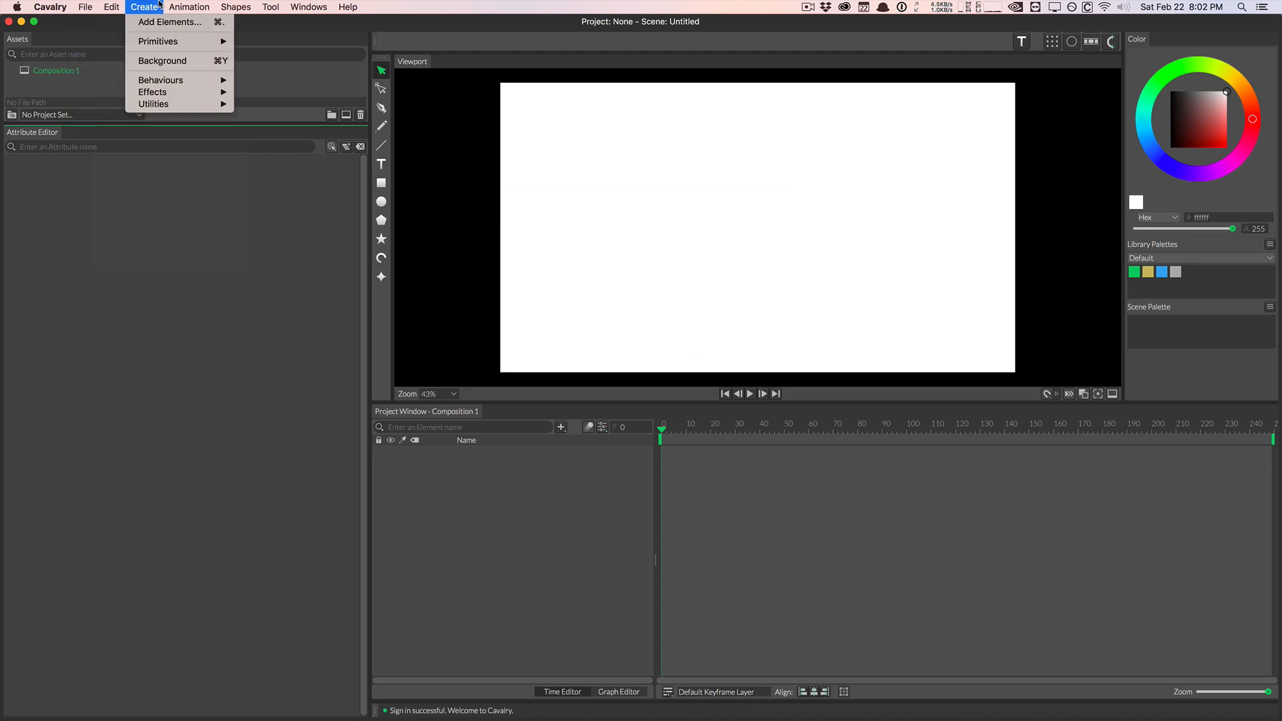
{"action": "mouse_move", "coordinate": [169, 43]}
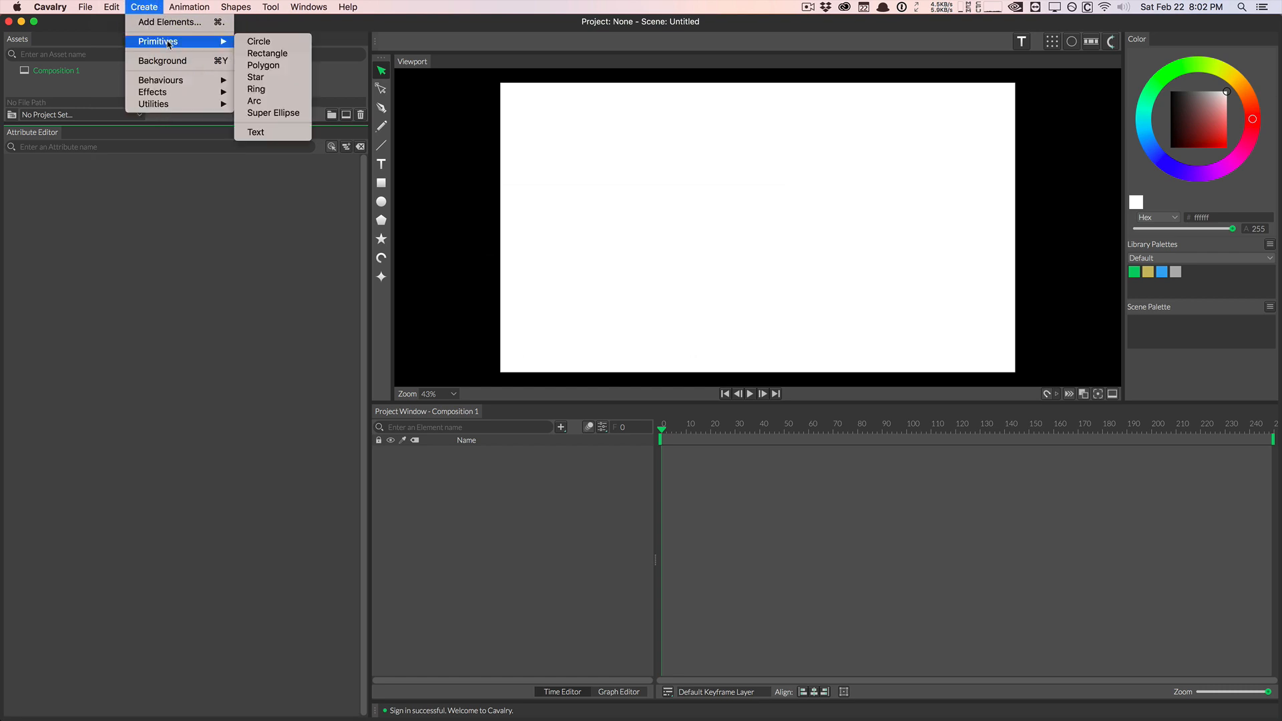
{"action": "left_click", "coordinate": [265, 56]}
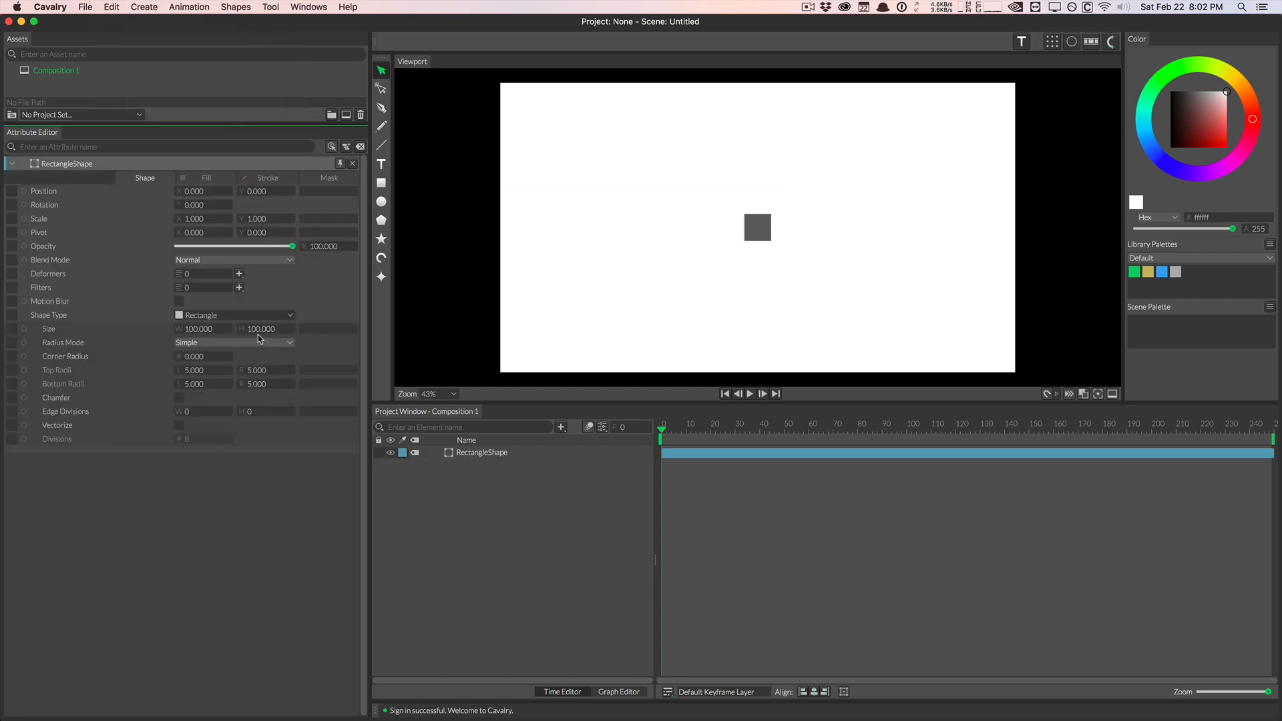
Widen the Assets and Attribute Editor column so the rectangle's attributes have more room
{"action": "mouse_move", "coordinate": [668, 430]}
{"action": "left_mouse_down"}
{"action": "mouse_move", "coordinate": [705, 431]}
{"action": "mouse_move", "coordinate": [662, 432]}
{"action": "left_mouse_up"}
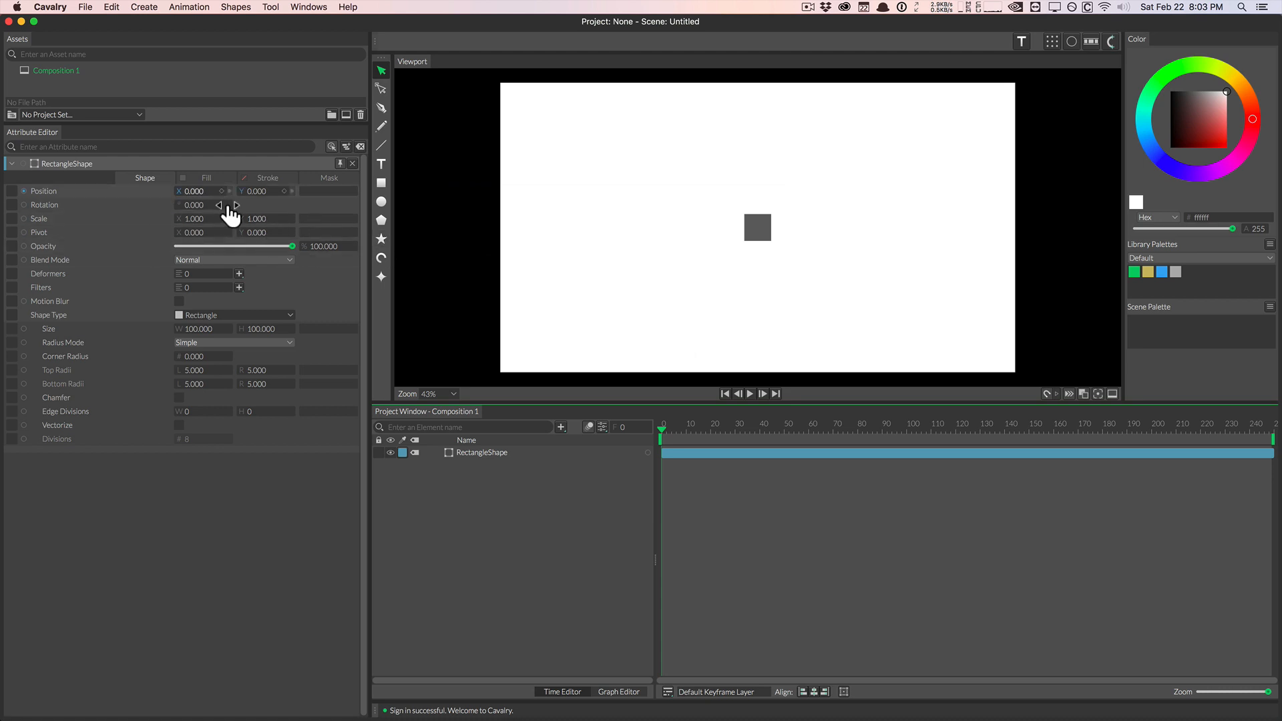
{"action": "left_click_drag", "start_coordinate": [371, 186], "coordinate": [422, 183]}
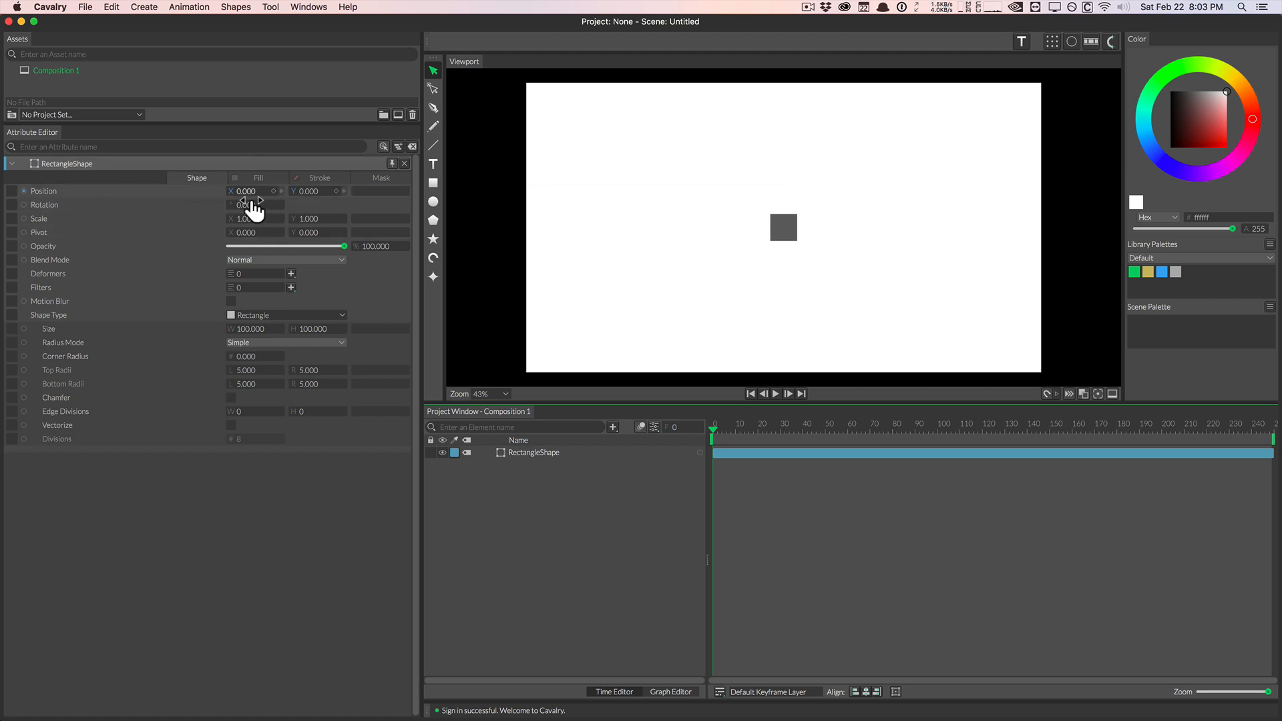
Try adjusting the rectangle's X position value, and undo the changes
{"action": "left_click_drag", "start_coordinate": [256, 212], "coordinate": [256, 248]}
{"action": "key", "text": "ctrl+z"}
{"action": "key", "text": "ctrl+z"}
{"action": "key", "text": "ctrl+z"}
{"action": "key", "text": "ctrl+z"}
{"action": "key", "text": "super+z"}
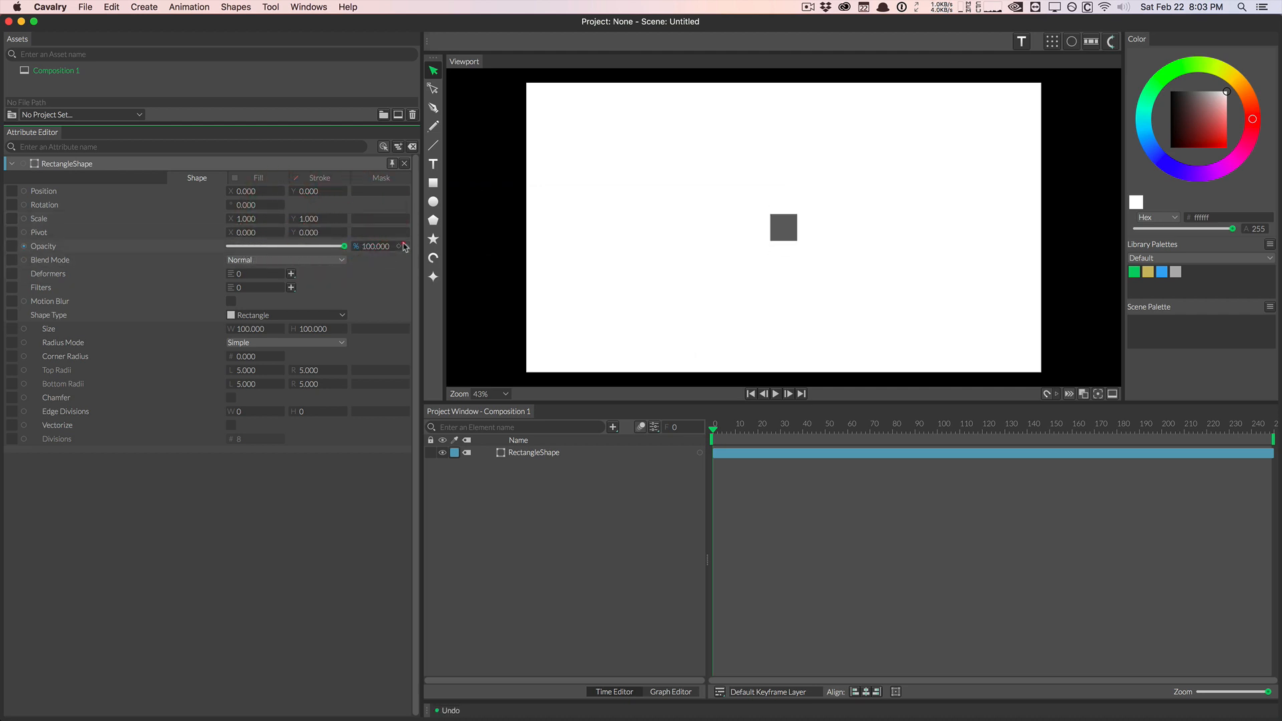
Browse the elements that can be connected to the rectangle as deformers, and close the list without choosing one
{"action": "left_click", "coordinate": [155, 276]}
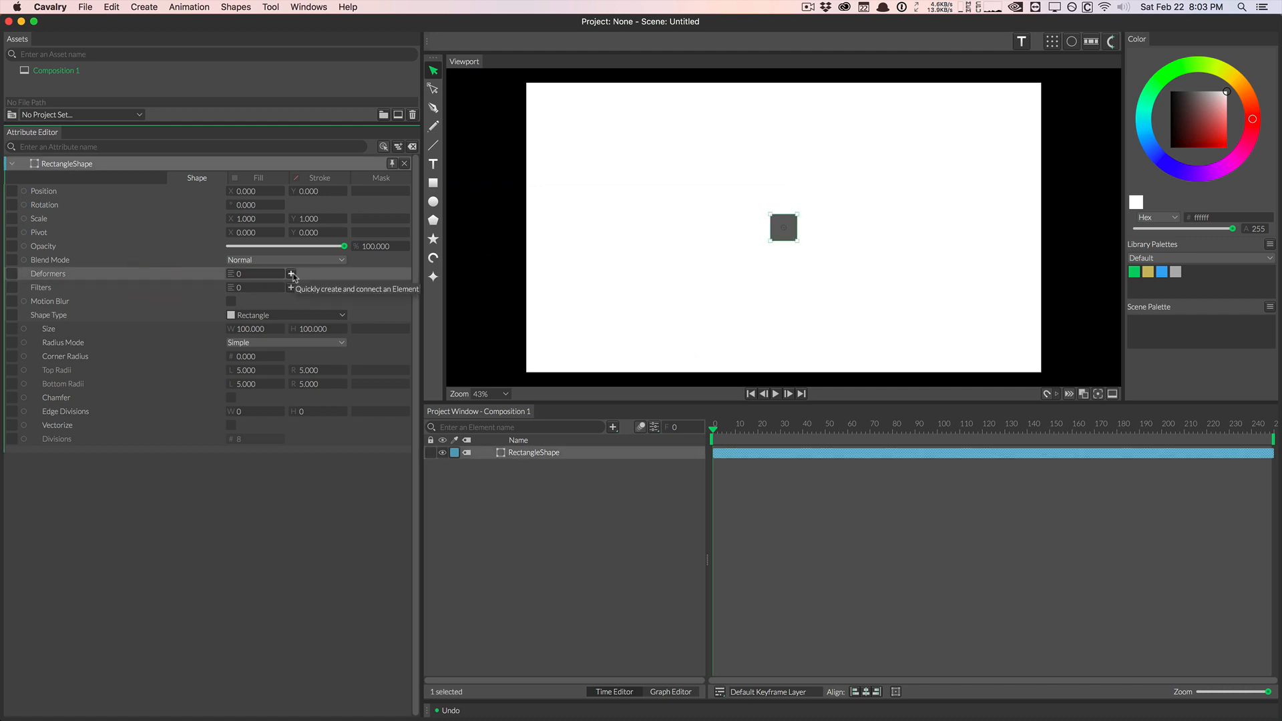
{"action": "left_click", "coordinate": [291, 275]}
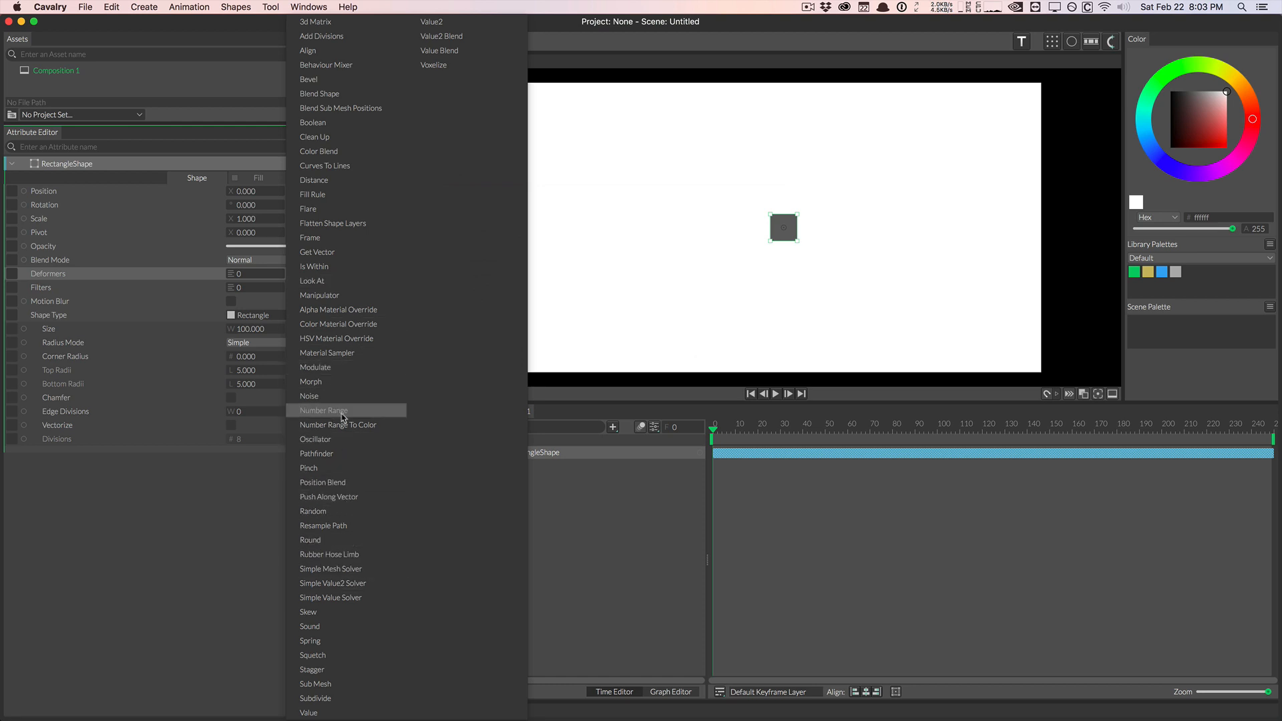
{"action": "left_click", "coordinate": [158, 279]}
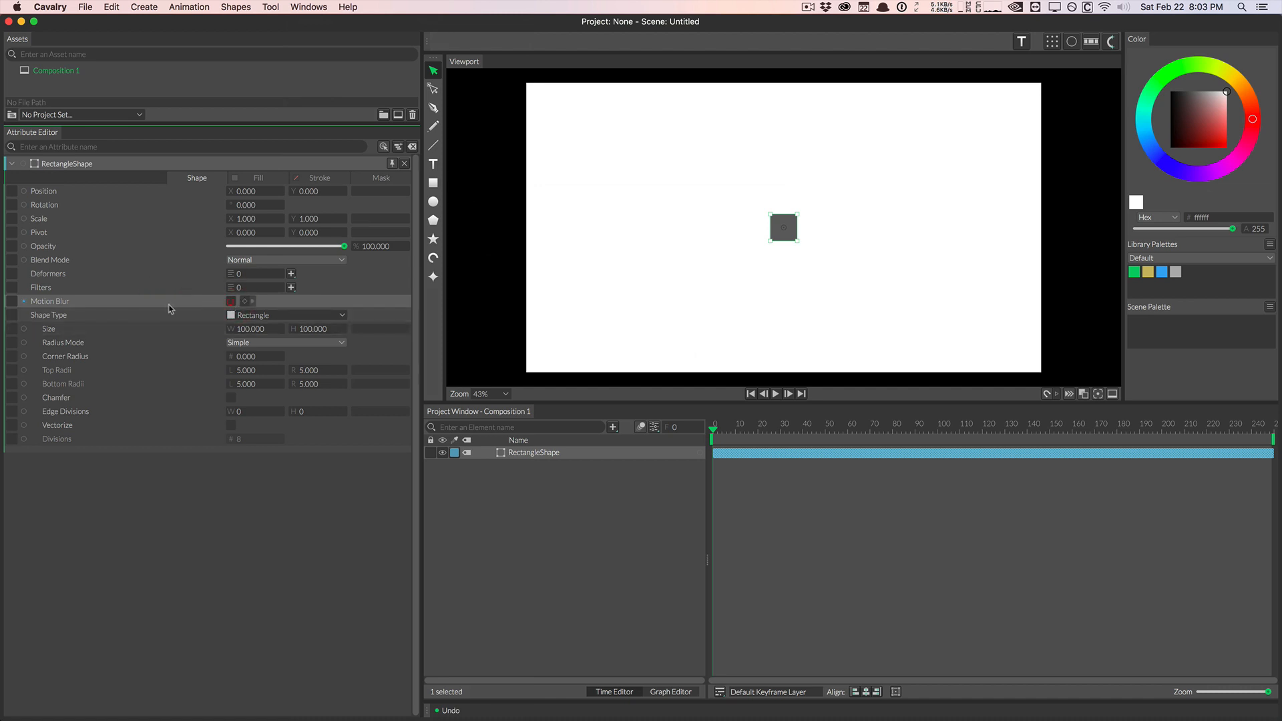
Try the Arc and Polygon shape types on the shape, and return it to Rectangle
{"action": "left_click", "coordinate": [258, 317]}
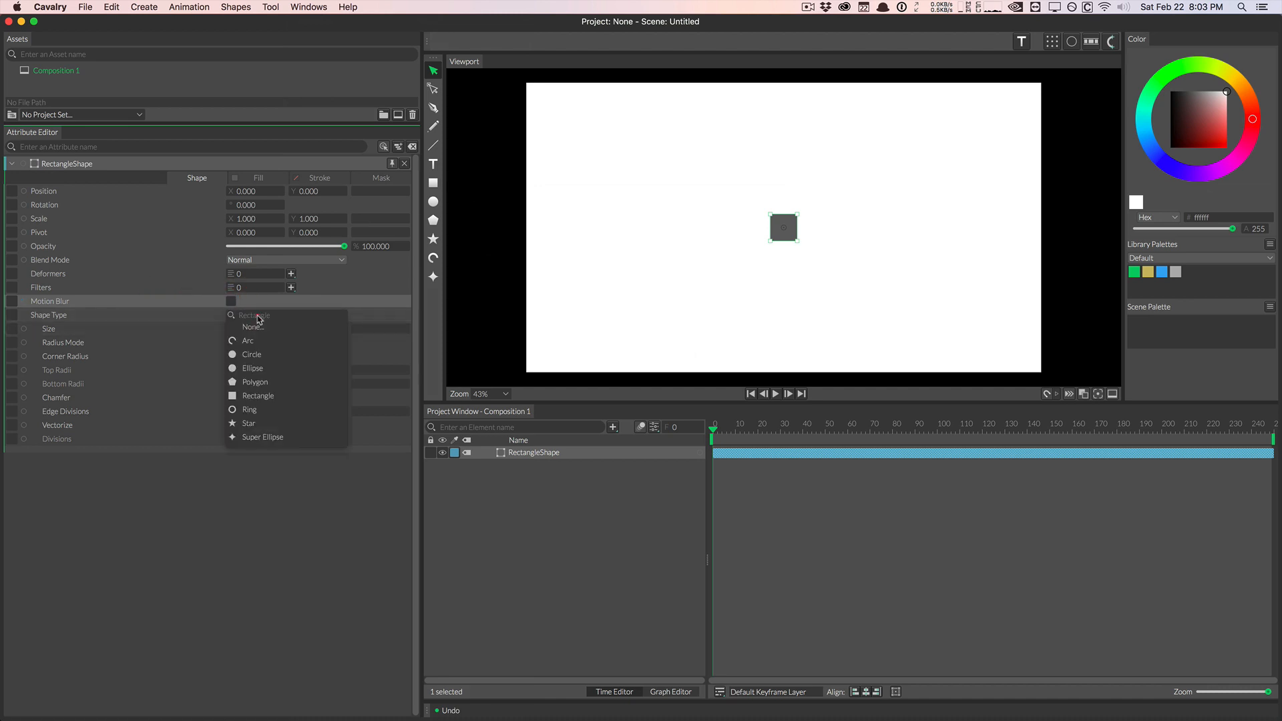
{"action": "left_click", "coordinate": [260, 342]}
{"action": "left_click", "coordinate": [263, 314]}
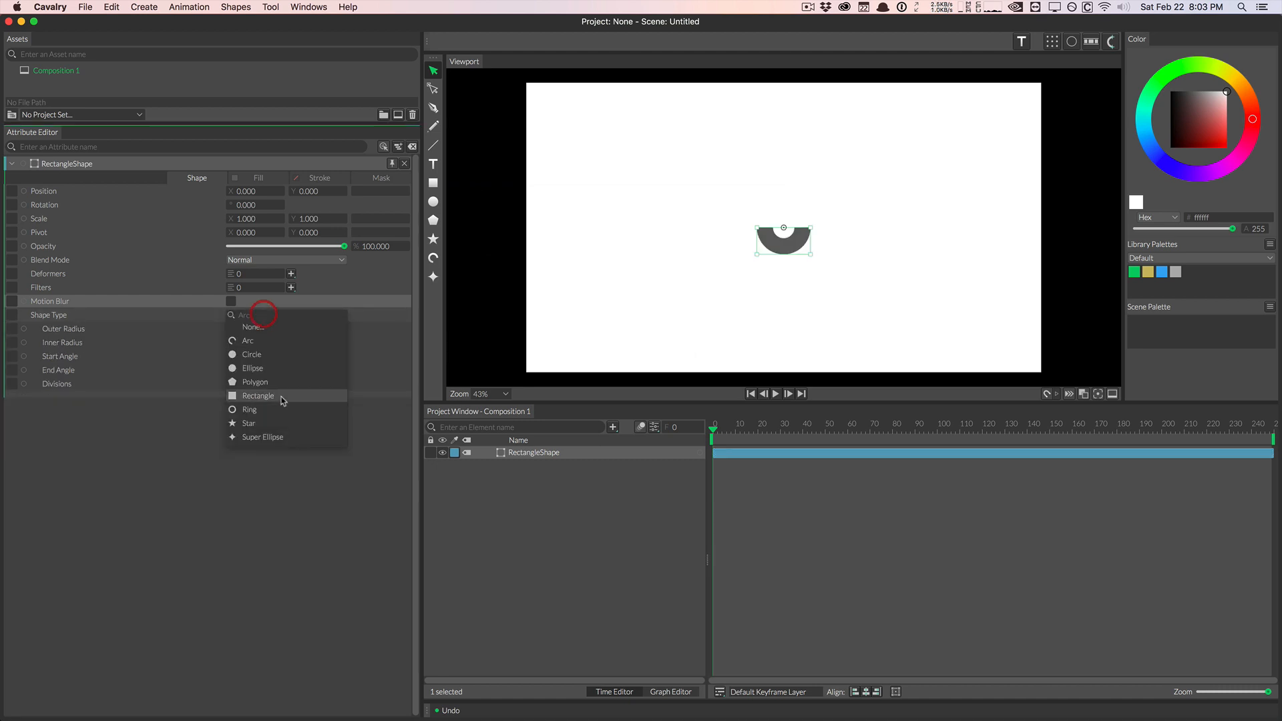
{"action": "left_click", "coordinate": [277, 383]}
{"action": "left_click", "coordinate": [276, 315]}
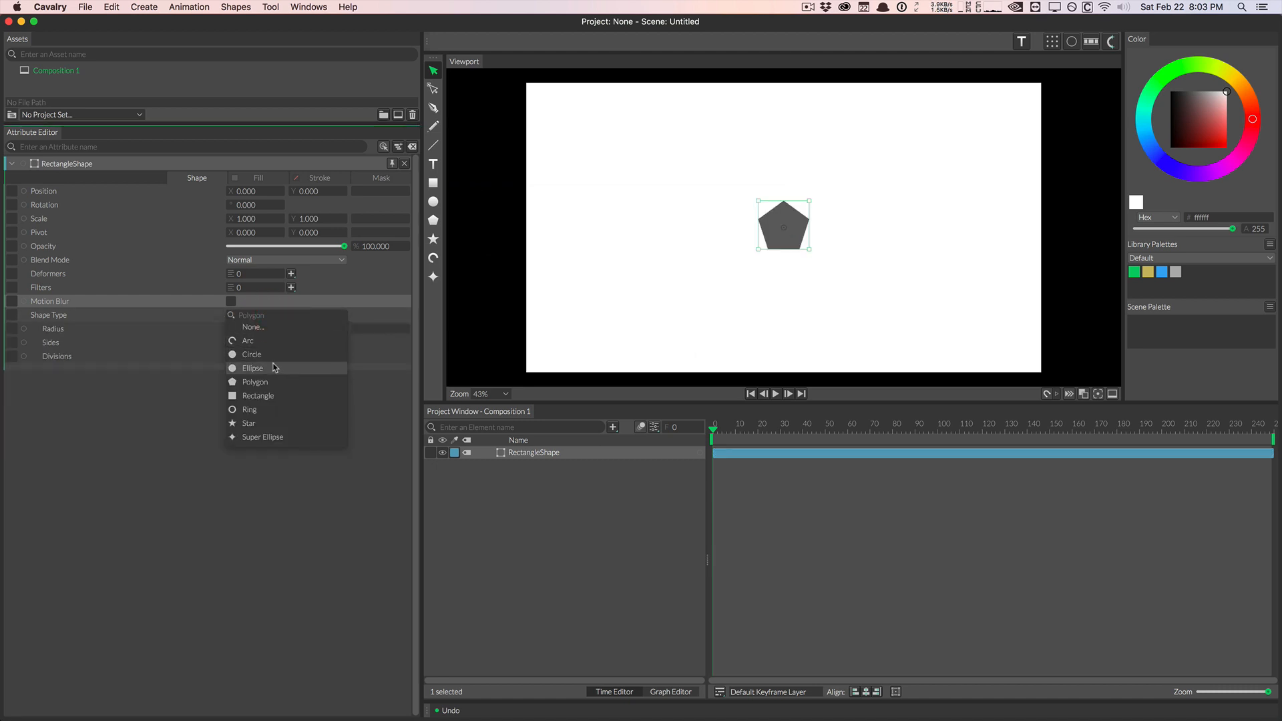
{"action": "left_click", "coordinate": [276, 395]}
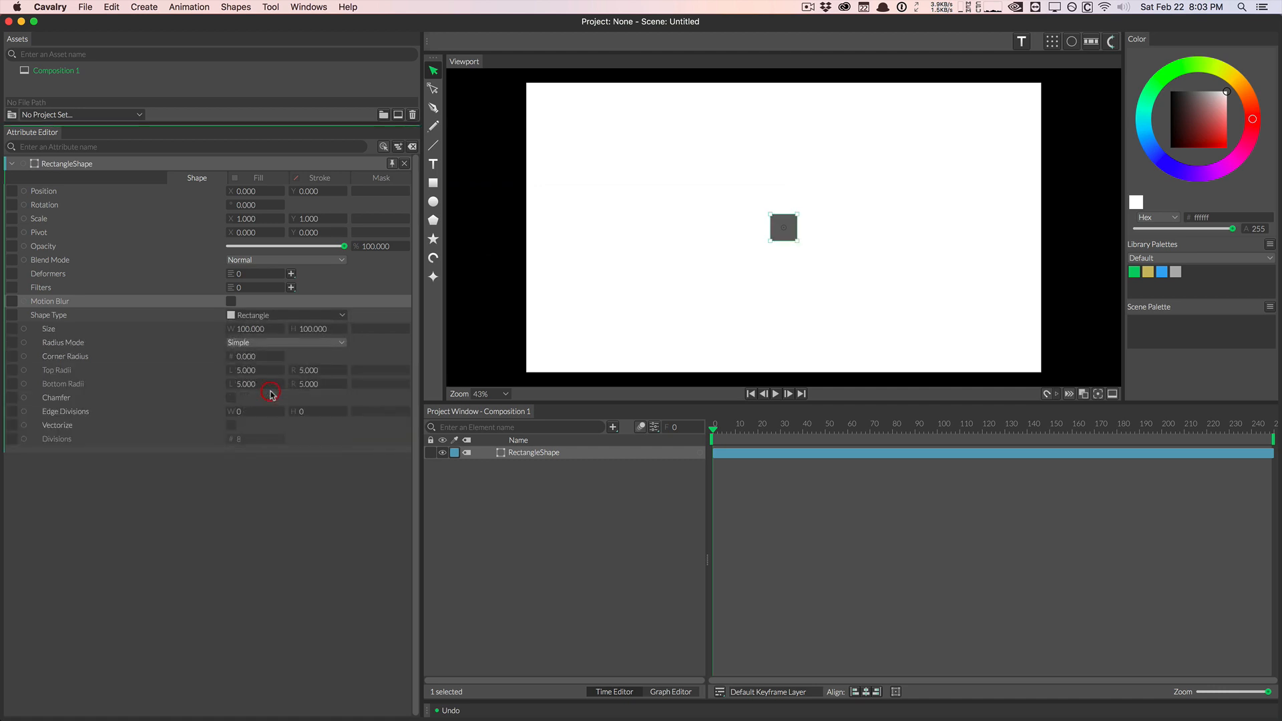
Set the rectangle's width and height to 65
{"action": "left_click", "coordinate": [131, 332]}
{"action": "mouse_move", "coordinate": [249, 334]}
{"action": "left_mouse_down"}
{"action": "mouse_move", "coordinate": [240, 350]}
{"action": "mouse_move", "coordinate": [231, 334]}
{"action": "left_mouse_up"}
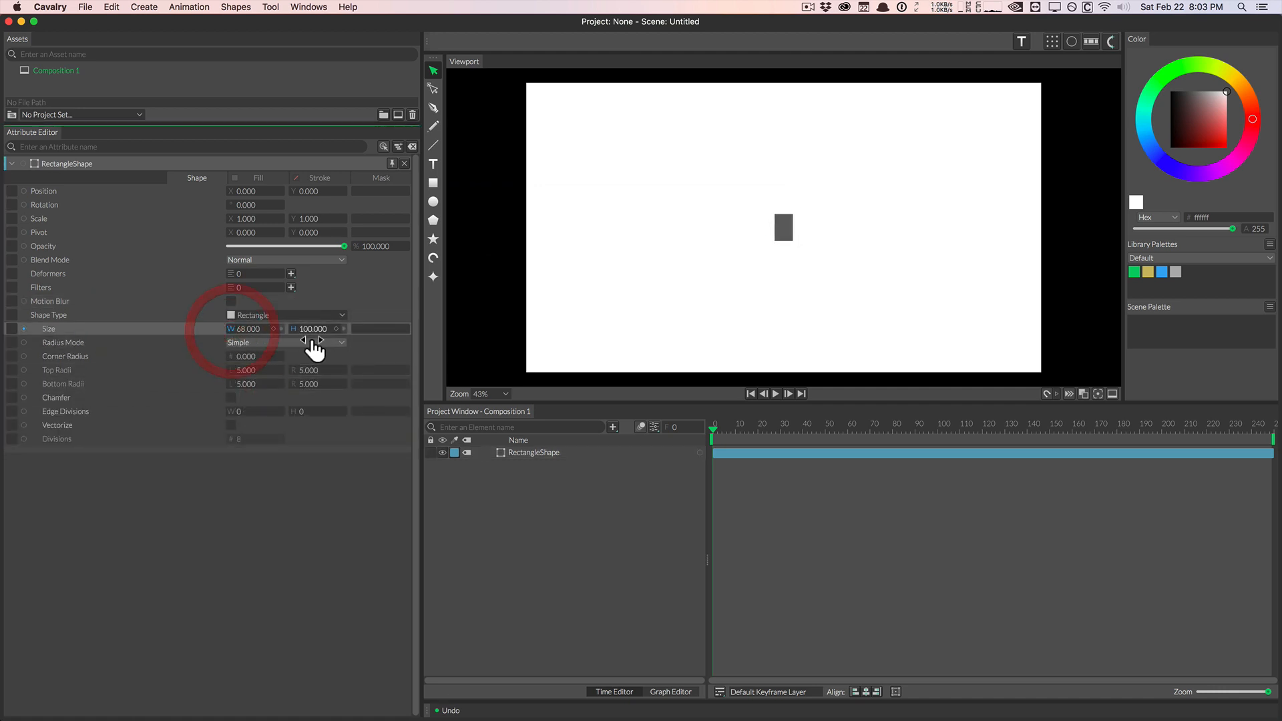
{"action": "left_click_drag", "start_coordinate": [313, 347], "coordinate": [270, 349]}
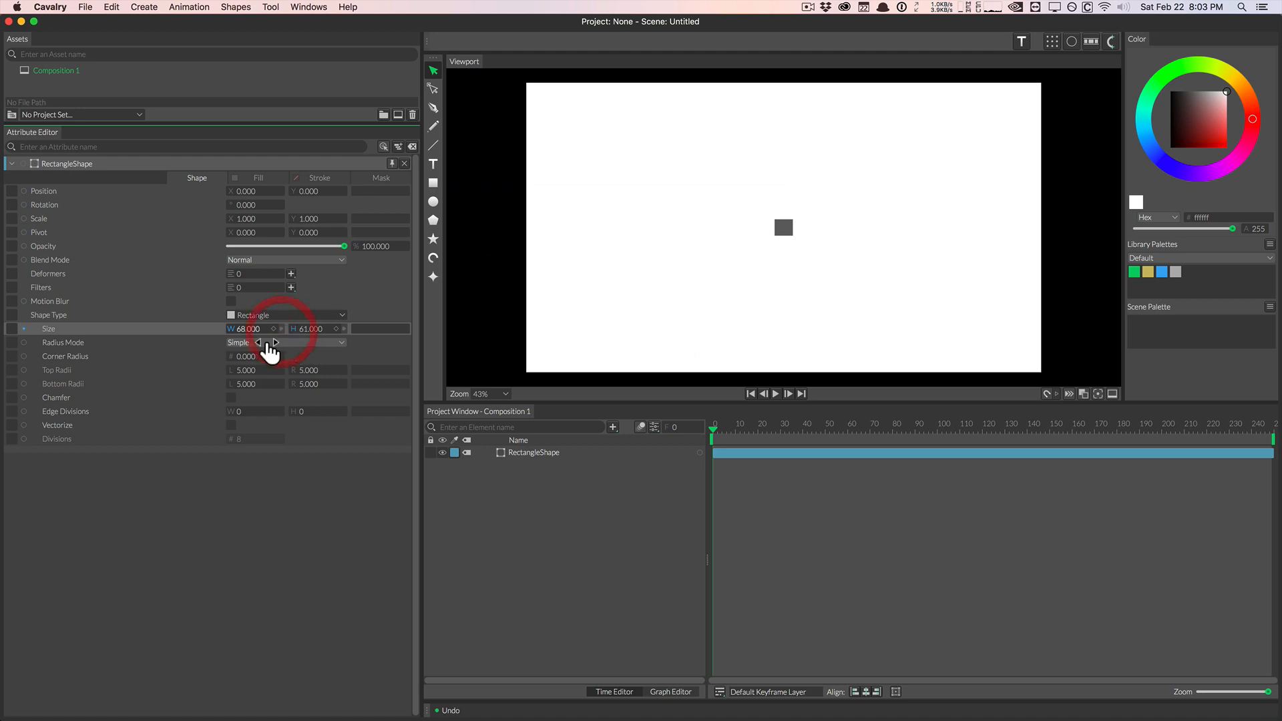
{"action": "type", "text": "65"}
{"action": "key", "text": "Tab"}
{"action": "type", "text": "65.000"}
{"action": "key", "text": "Return"}
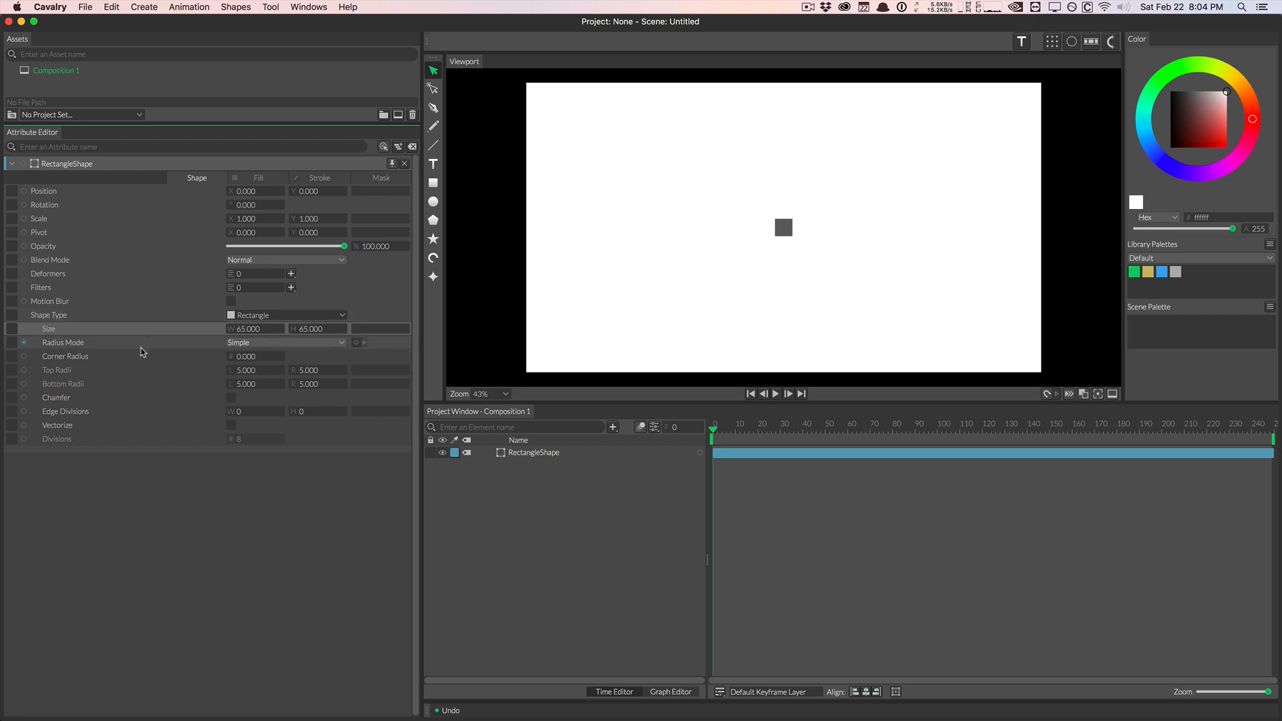
Try the Complex radius mode on the rectangle, and return it to Simple
{"action": "left_click", "coordinate": [259, 342]}
{"action": "left_click", "coordinate": [261, 348]}
{"action": "left_click", "coordinate": [261, 348]}
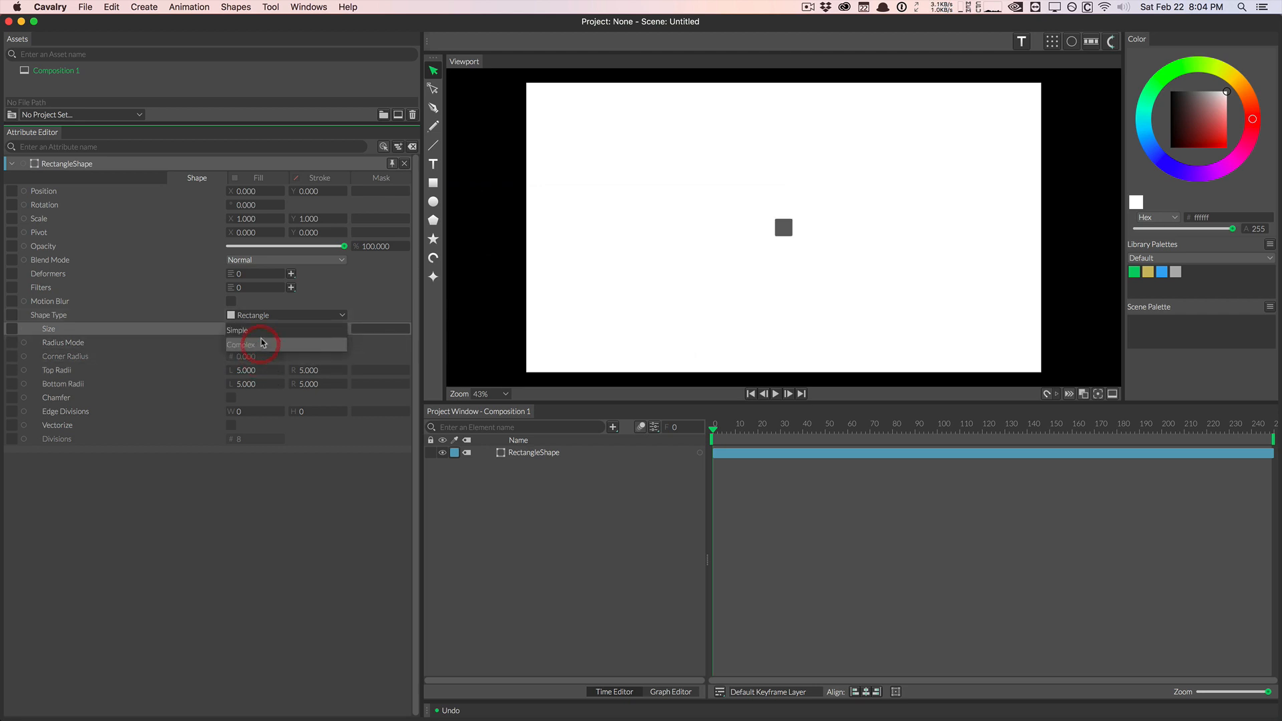
{"action": "left_click", "coordinate": [264, 330]}
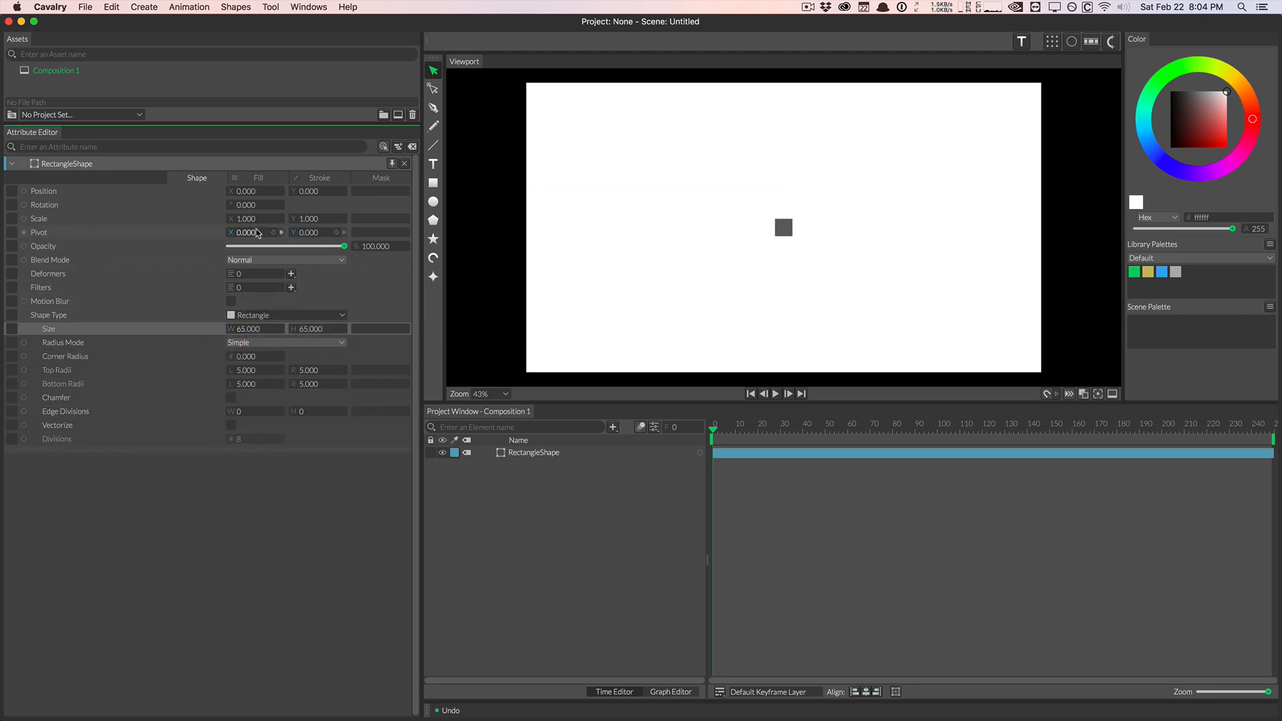
Turn off the rectangle's fill
{"action": "left_click", "coordinate": [263, 177]}
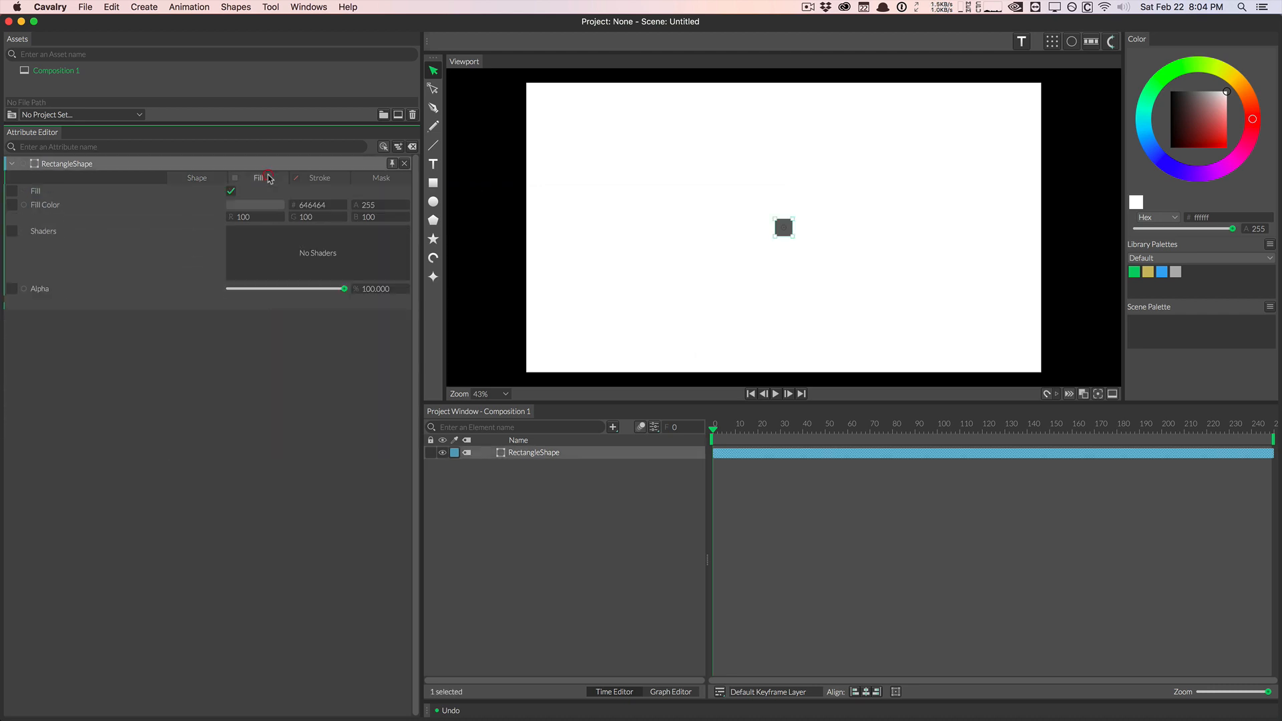
{"action": "left_click", "coordinate": [232, 192]}
{"action": "left_click", "coordinate": [231, 192]}
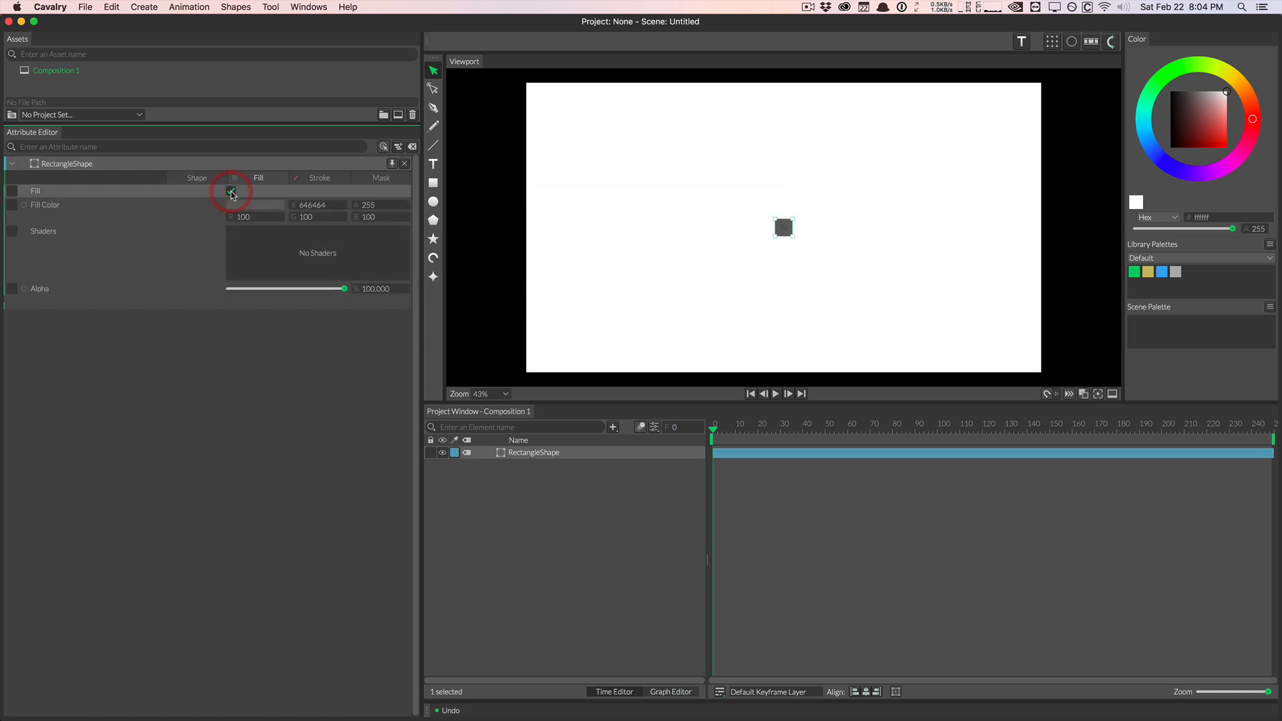
{"action": "left_click", "coordinate": [232, 192]}
Enable the rectangle's stroke and set its color to blue 5378bb
{"action": "left_click", "coordinate": [315, 178]}
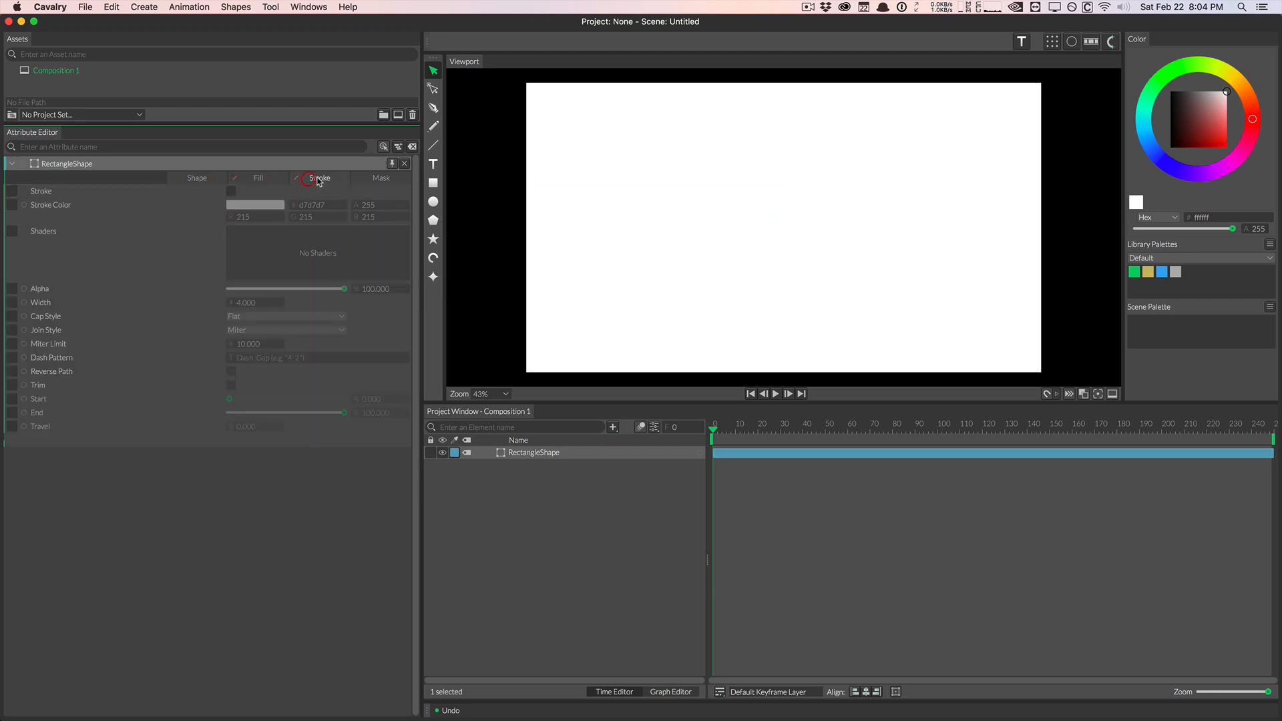
{"action": "left_click", "coordinate": [369, 178]}
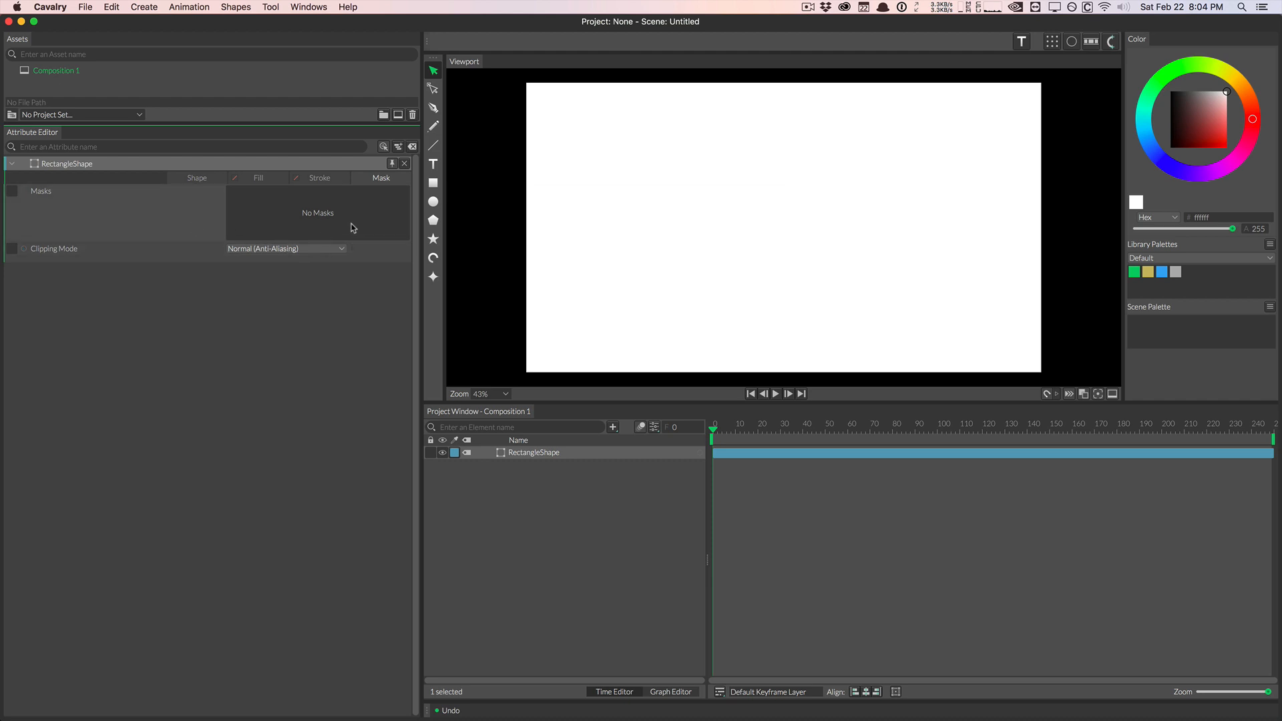
{"action": "left_click", "coordinate": [318, 179]}
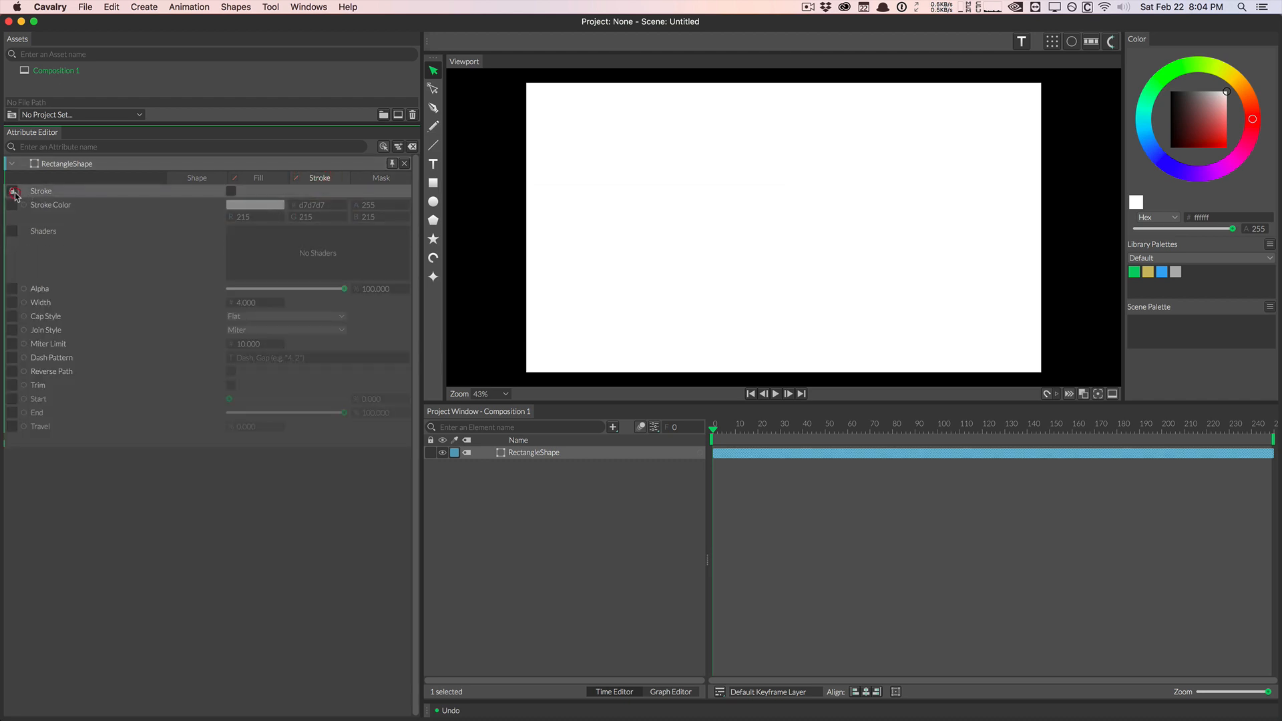
{"action": "left_click", "coordinate": [234, 192]}
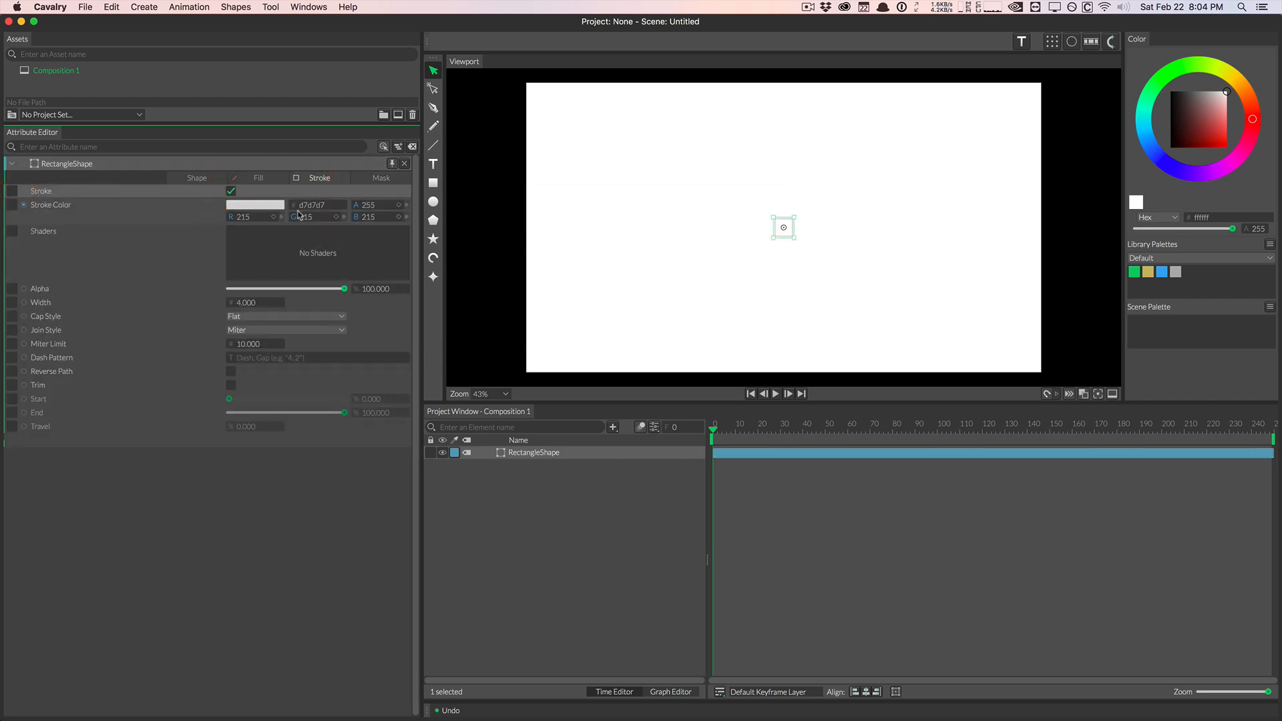
{"action": "left_click", "coordinate": [265, 208]}
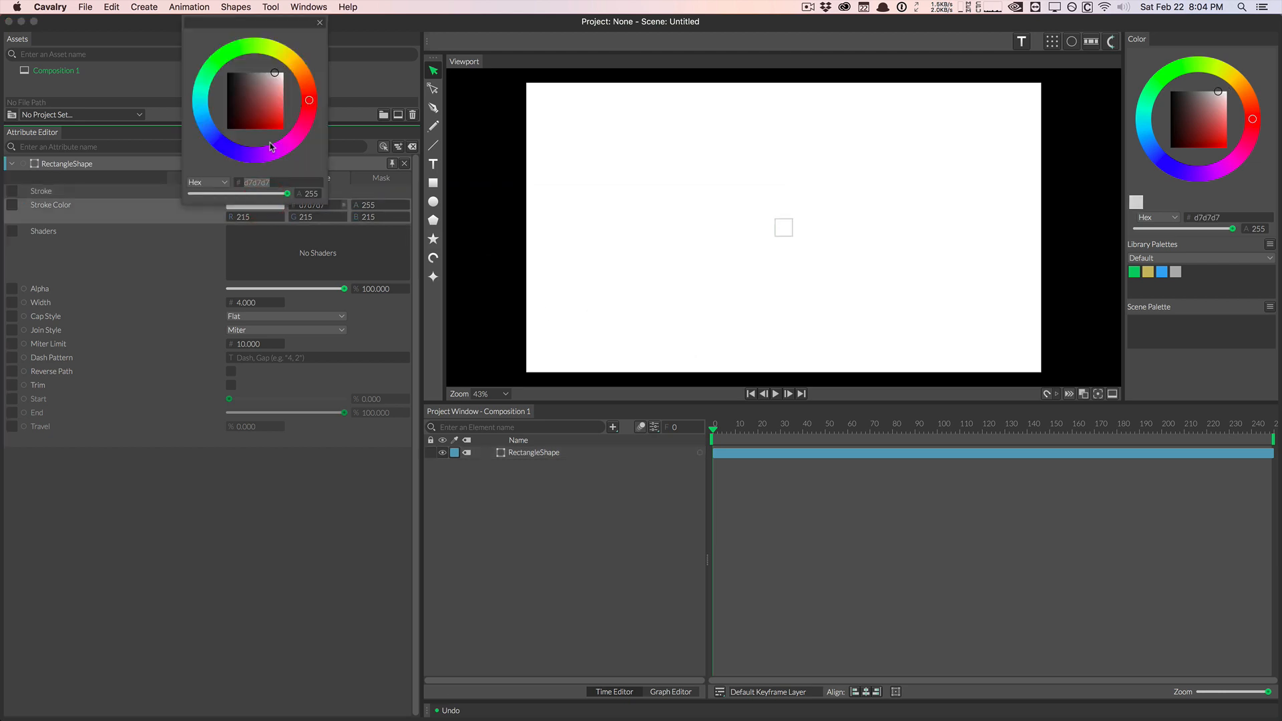
{"action": "mouse_move", "coordinate": [266, 98]}
{"action": "left_mouse_down"}
{"action": "mouse_move", "coordinate": [249, 84]}
{"action": "mouse_move", "coordinate": [298, 133]}
{"action": "mouse_move", "coordinate": [262, 155]}
{"action": "mouse_move", "coordinate": [210, 135]}
{"action": "mouse_move", "coordinate": [251, 87]}
{"action": "mouse_move", "coordinate": [267, 105]}
{"action": "left_mouse_up"}
{"action": "left_click", "coordinate": [320, 22]}
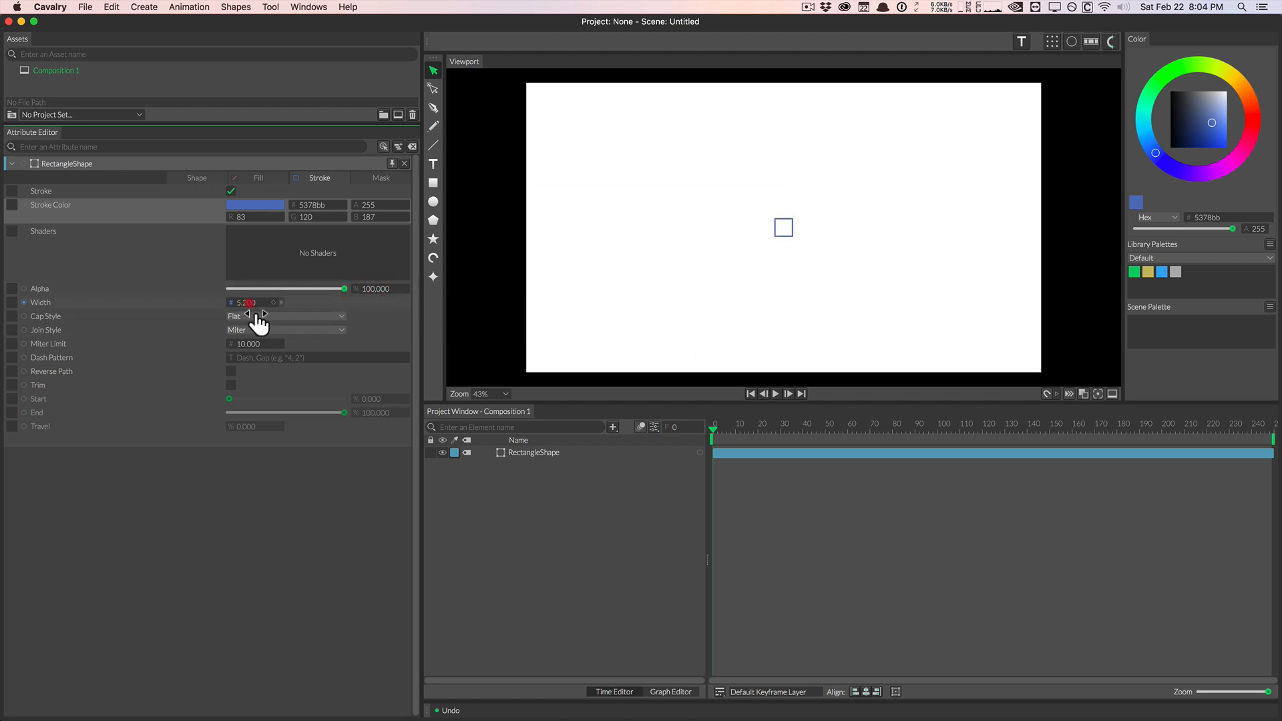
Set the rectangle's stroke width to 14.9 and its cap and join styles to Round
{"action": "left_click_drag", "start_coordinate": [257, 317], "coordinate": [314, 315]}
{"action": "left_click", "coordinate": [245, 318]}
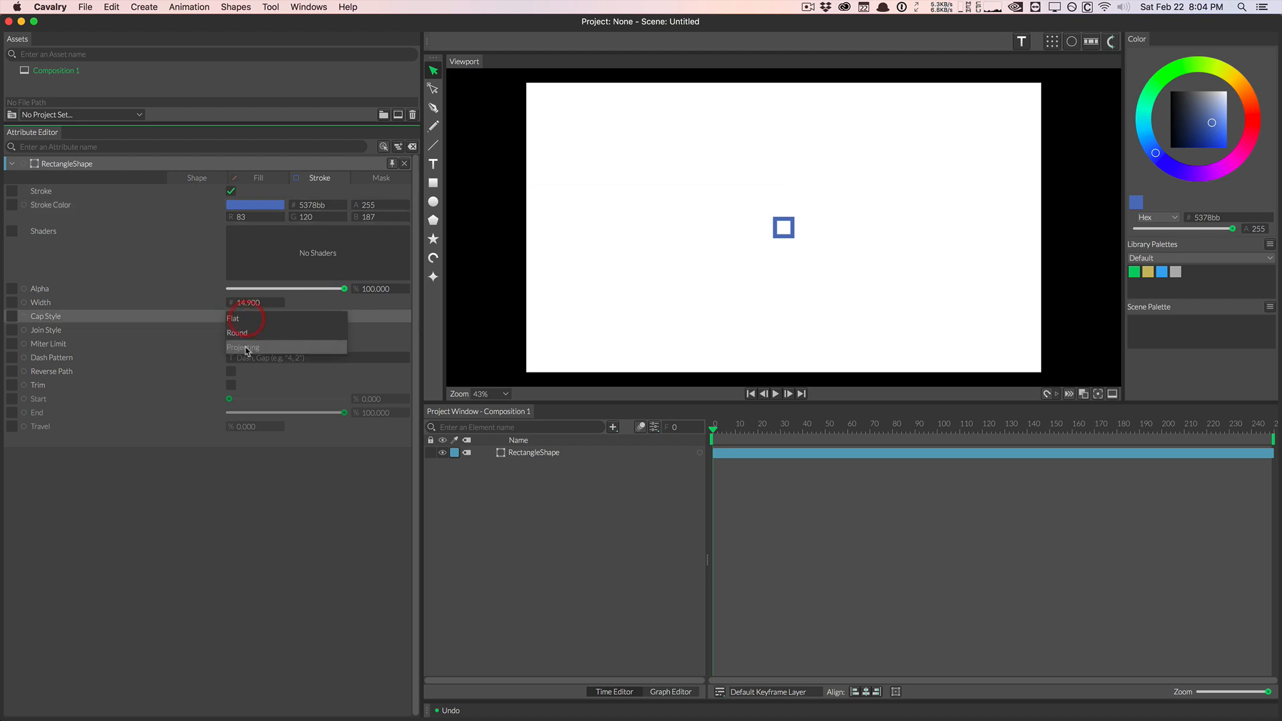
{"action": "left_click", "coordinate": [247, 341]}
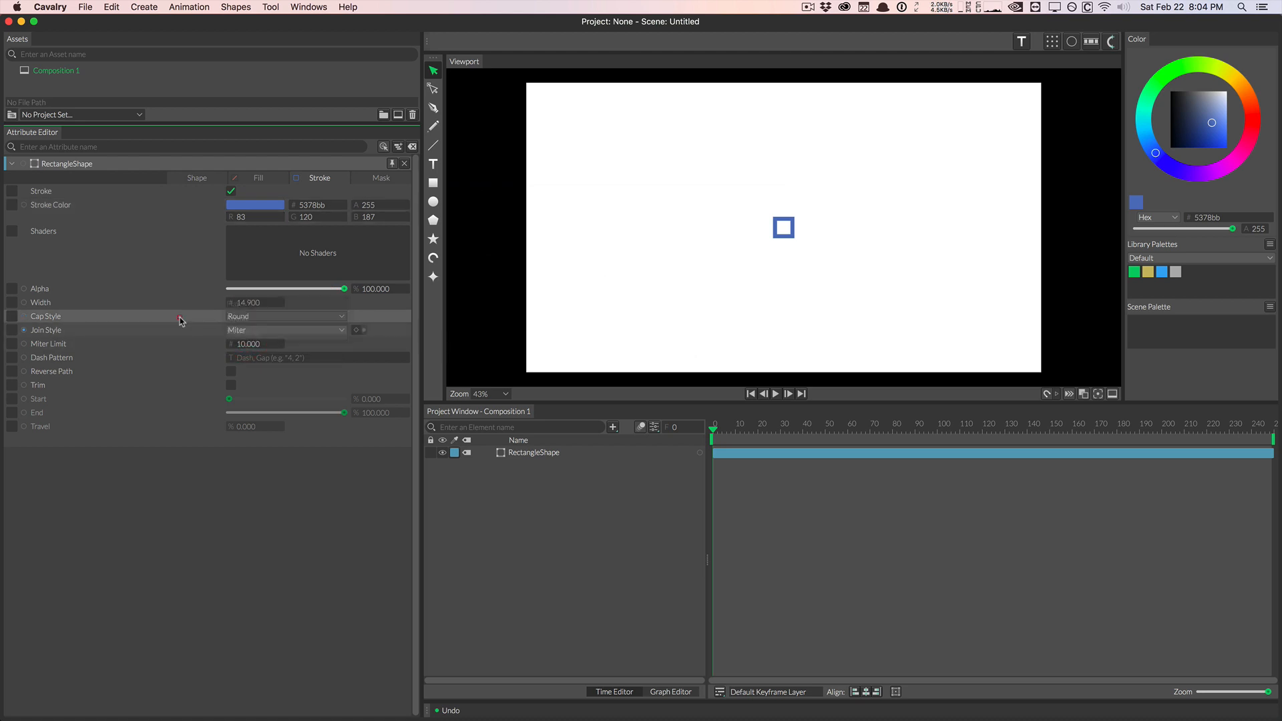
{"action": "left_click", "coordinate": [251, 330]}
{"action": "left_click", "coordinate": [252, 347]}
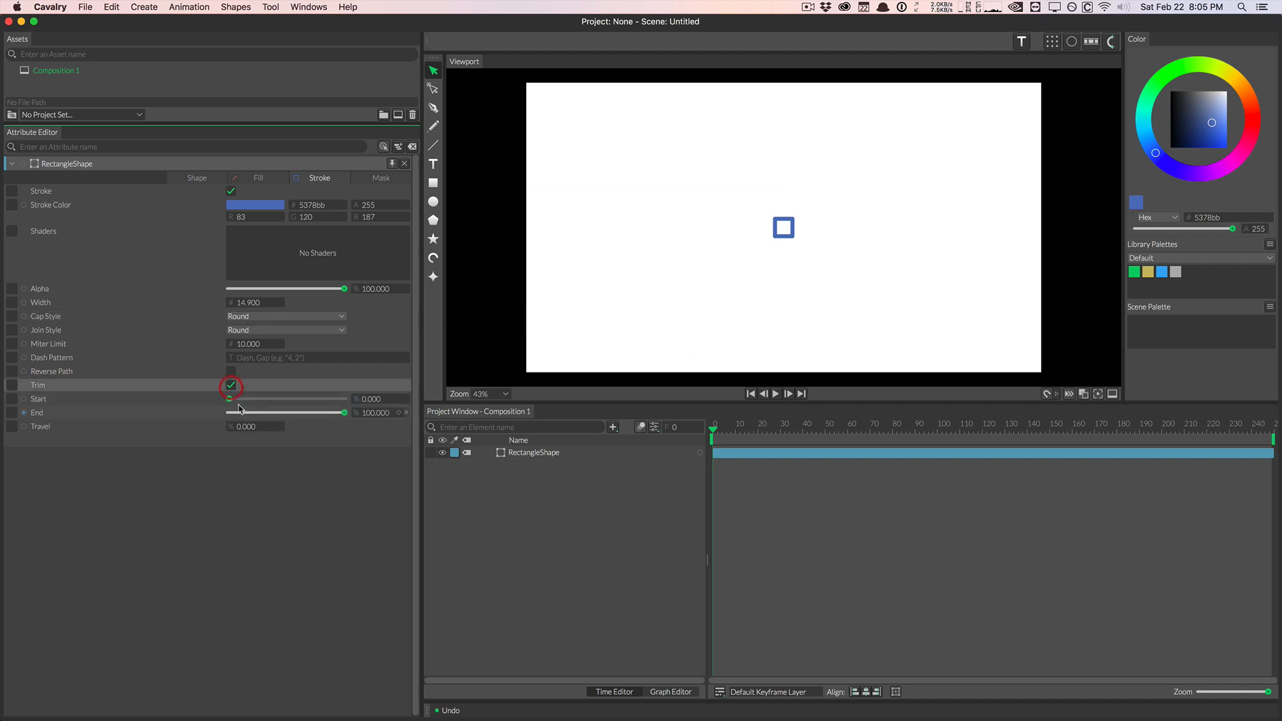
Enable Trim on the rectangle's stroke, and switch Reverse Path on and off again
{"action": "left_click", "coordinate": [230, 386]}
{"action": "mouse_move", "coordinate": [230, 398]}
{"action": "left_mouse_down"}
{"action": "mouse_move", "coordinate": [338, 398]}
{"action": "mouse_move", "coordinate": [191, 399]}
{"action": "left_mouse_up"}
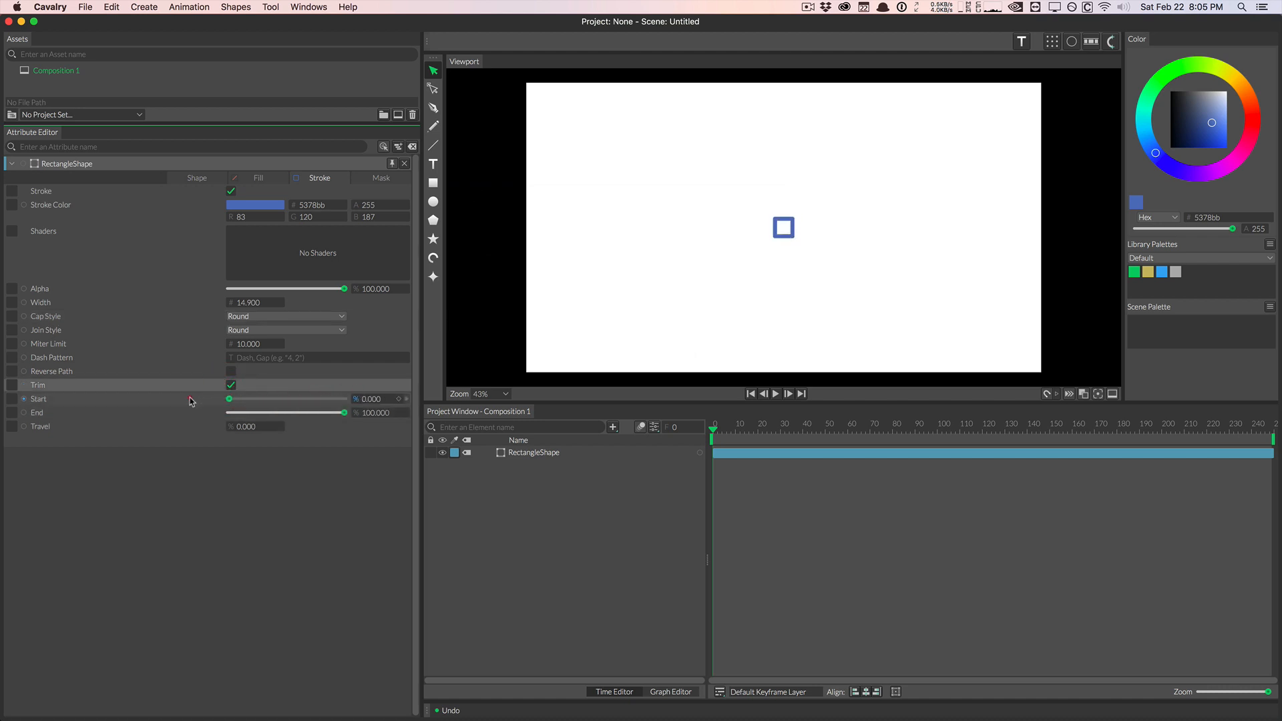
{"action": "left_click", "coordinate": [230, 373]}
{"action": "left_click", "coordinate": [229, 374]}
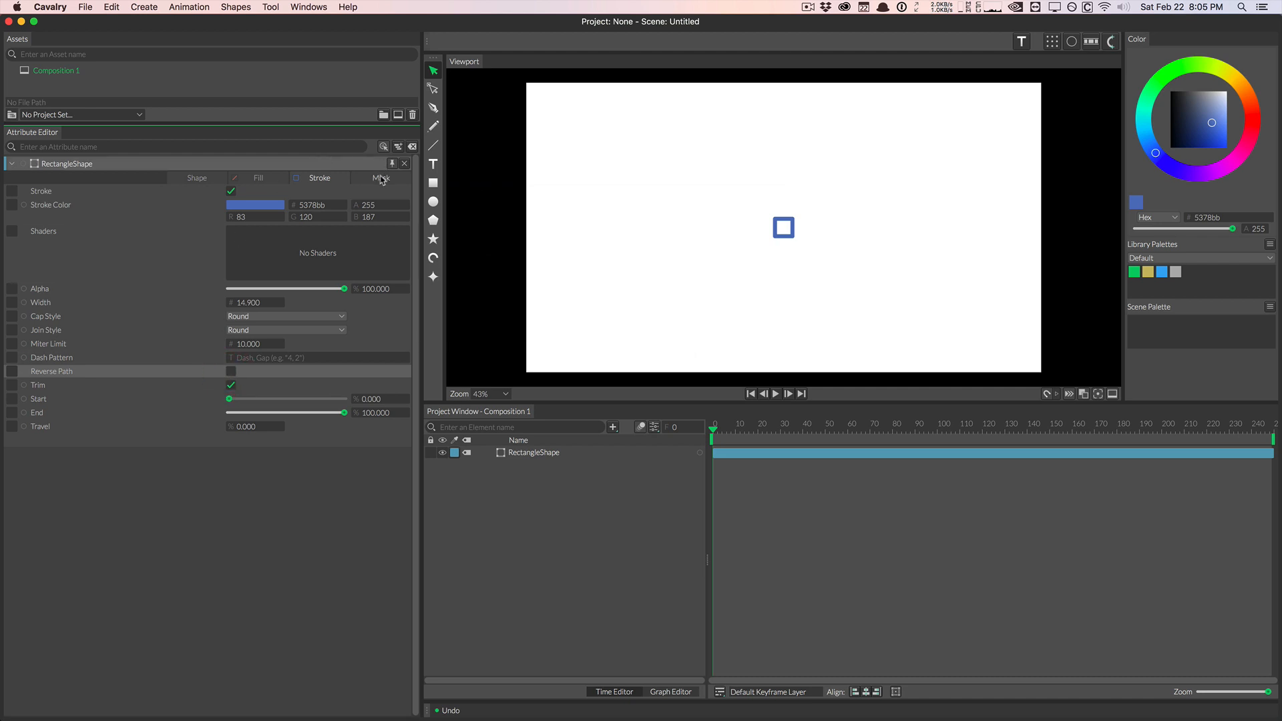
Set the rectangle's stroke width to 7.9
{"action": "left_click", "coordinate": [542, 453]}
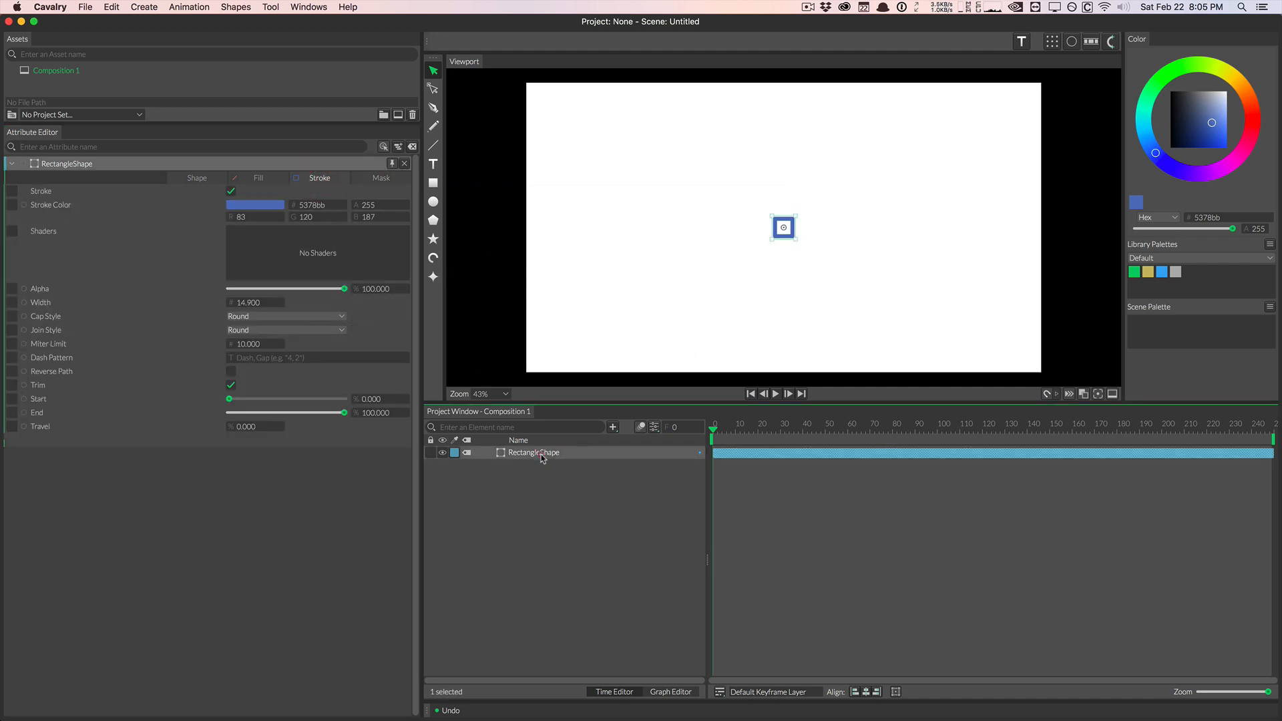
{"action": "left_click", "coordinate": [247, 302]}
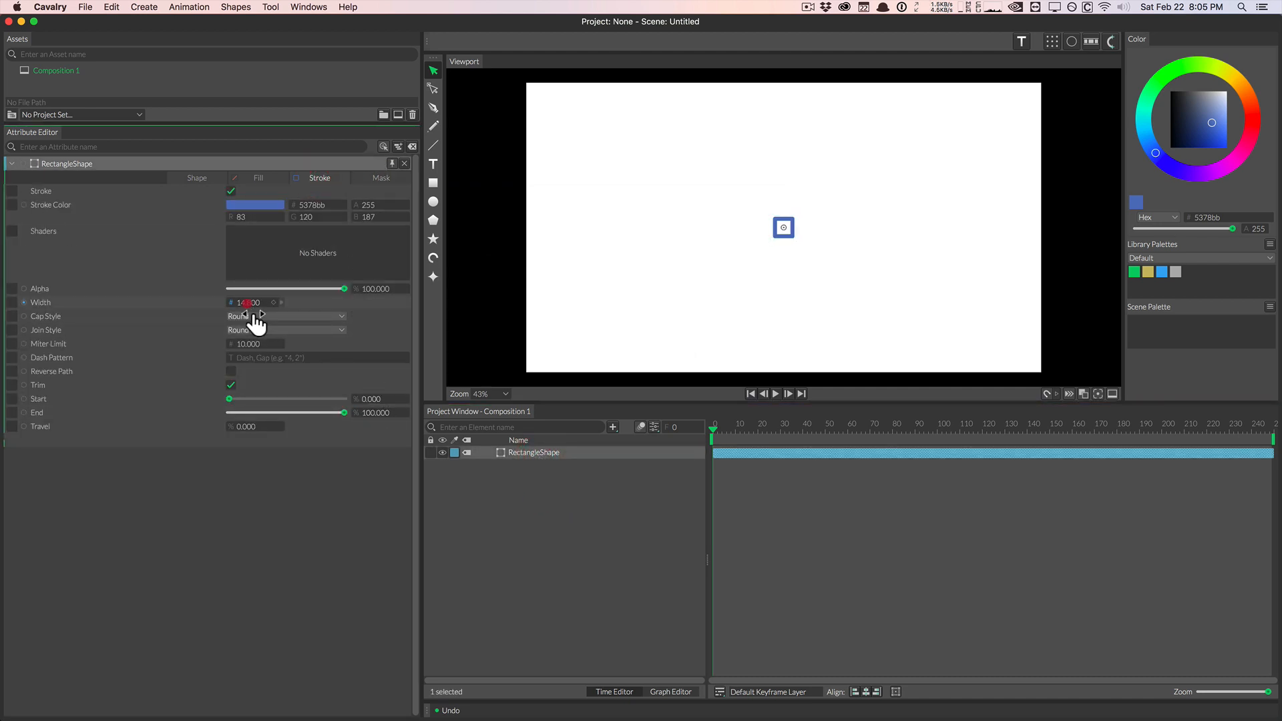
{"action": "mouse_move", "coordinate": [242, 319]}
{"action": "left_mouse_down"}
{"action": "mouse_move", "coordinate": [212, 324]}
{"action": "mouse_move", "coordinate": [201, 307]}
{"action": "left_mouse_up"}
{"action": "left_click", "coordinate": [529, 461]}
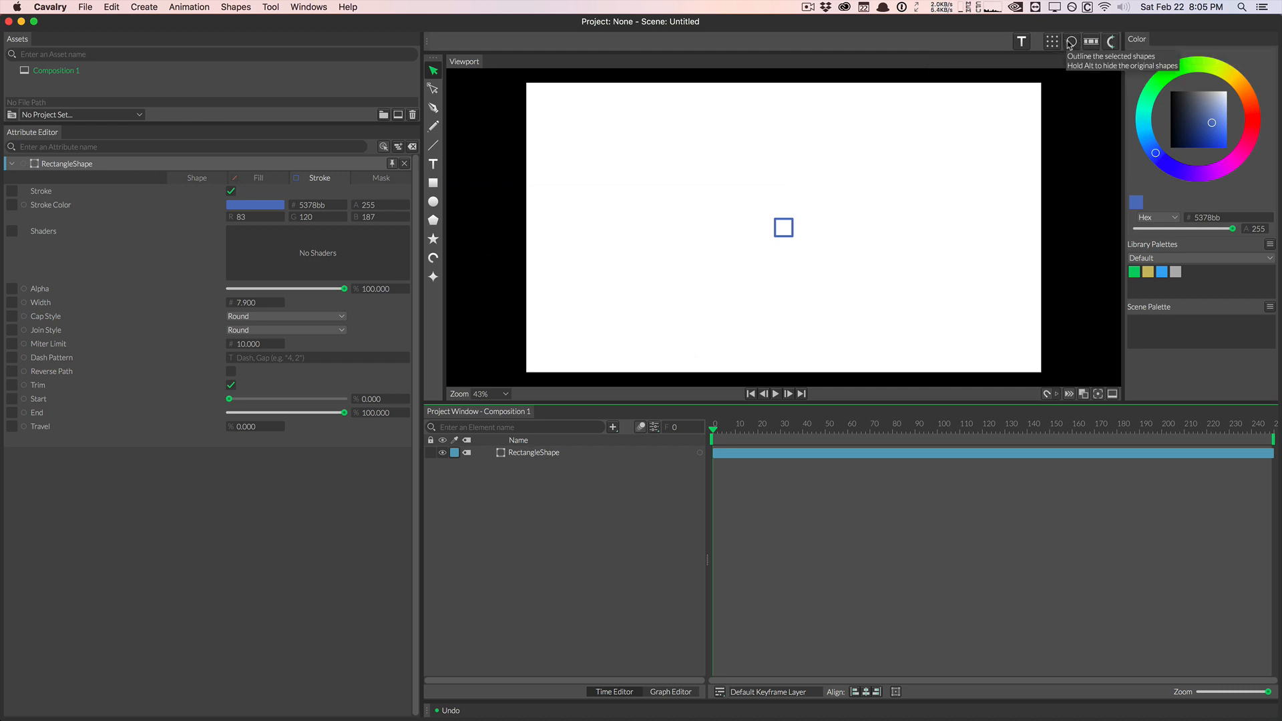
Add a Duplicator to Composition 1 and nest RectangleShape under it
{"action": "left_click", "coordinate": [1052, 41]}
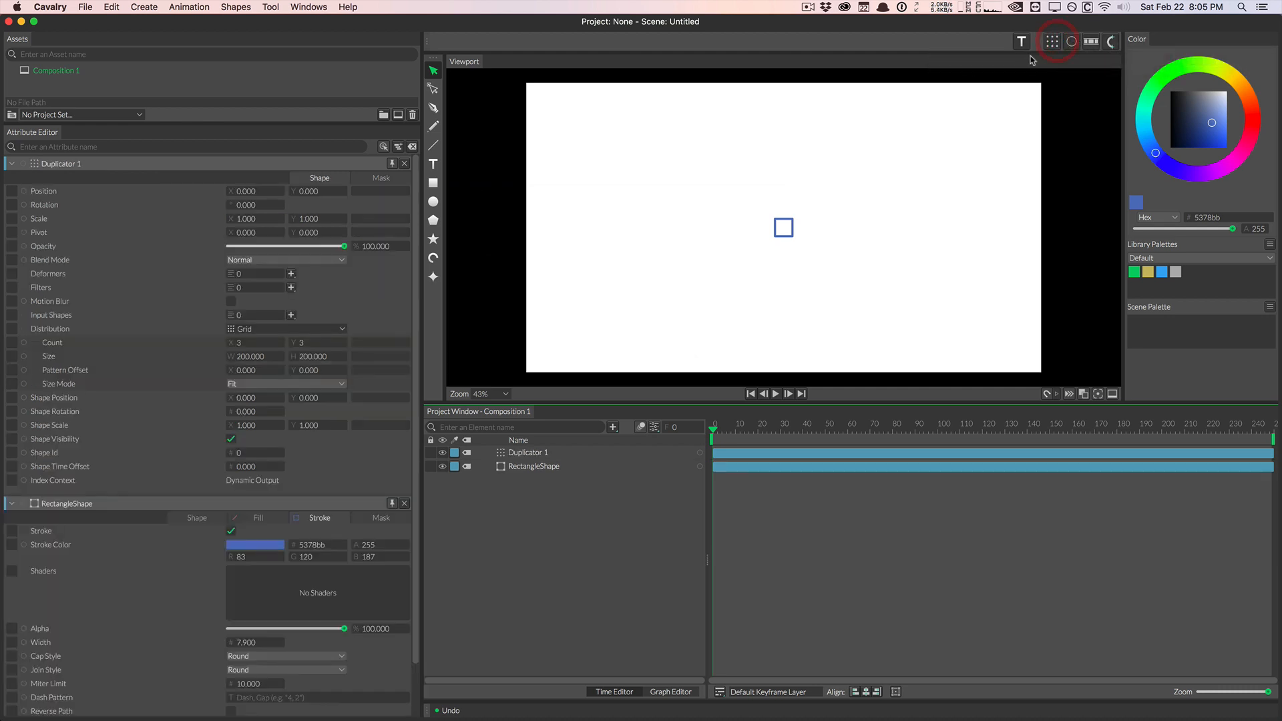
{"action": "left_click", "coordinate": [529, 455]}
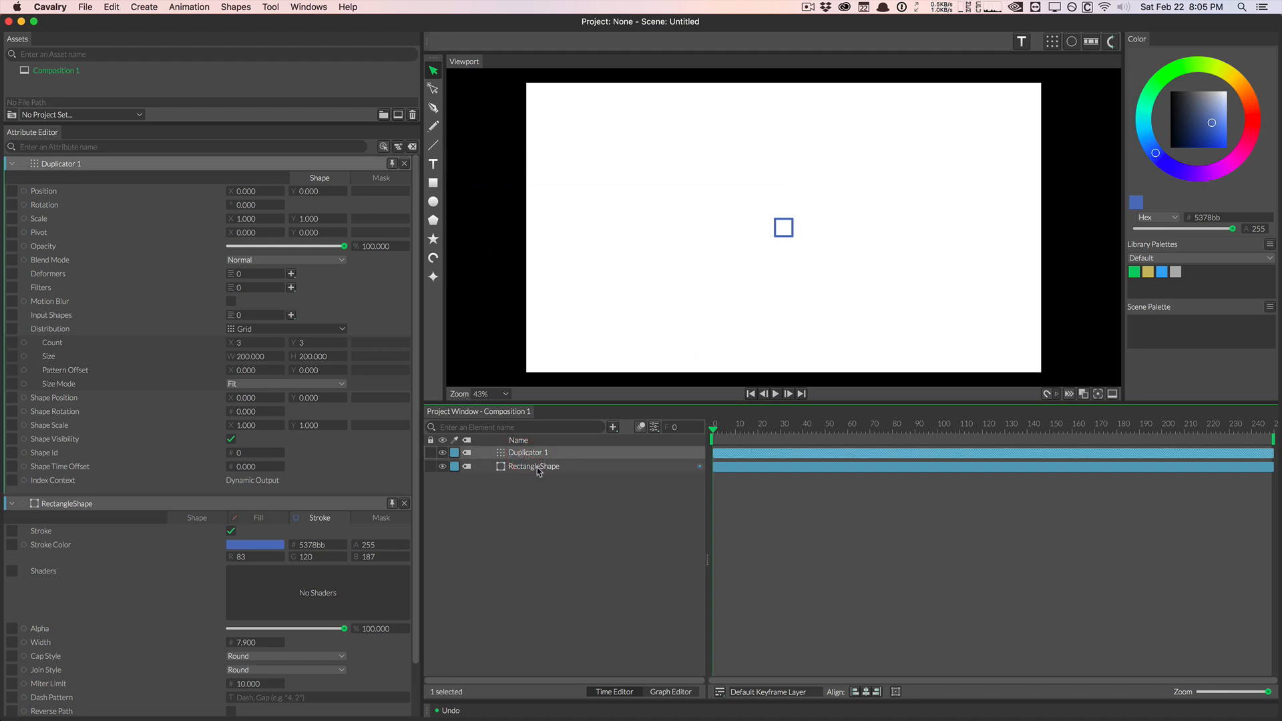
{"action": "left_click_drag", "start_coordinate": [538, 472], "coordinate": [539, 456]}
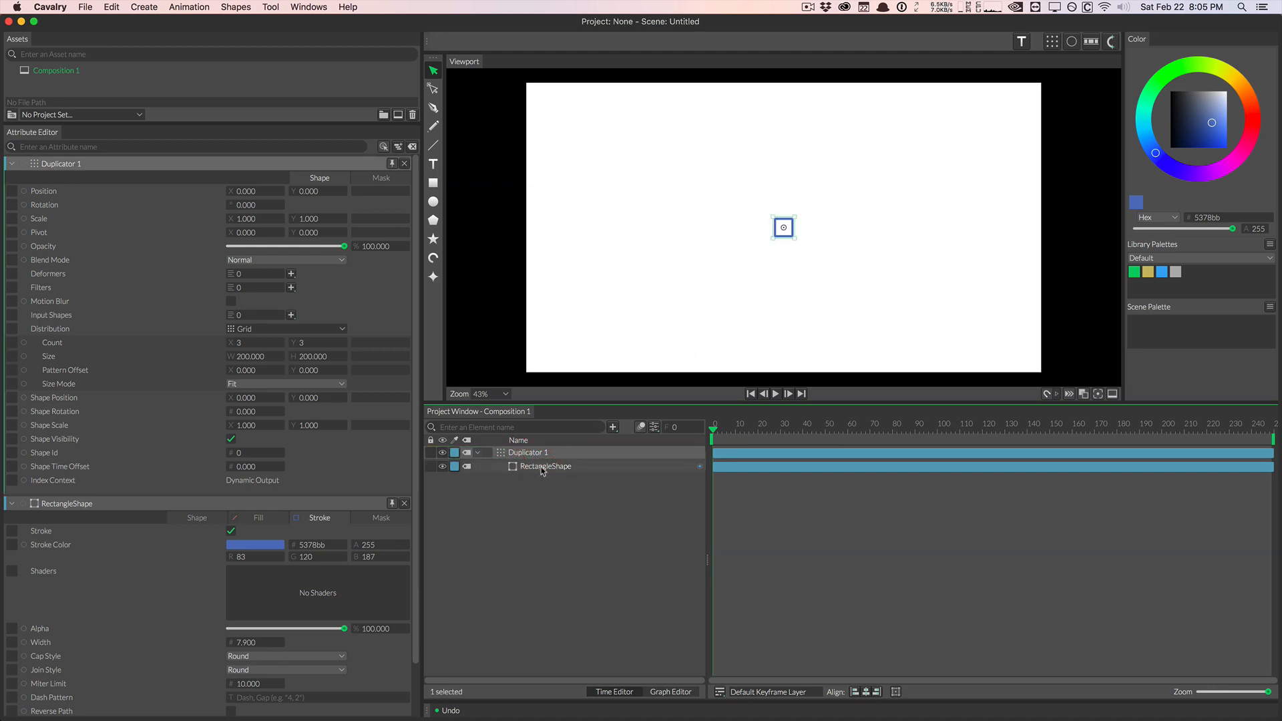
{"action": "left_click", "coordinate": [544, 470]}
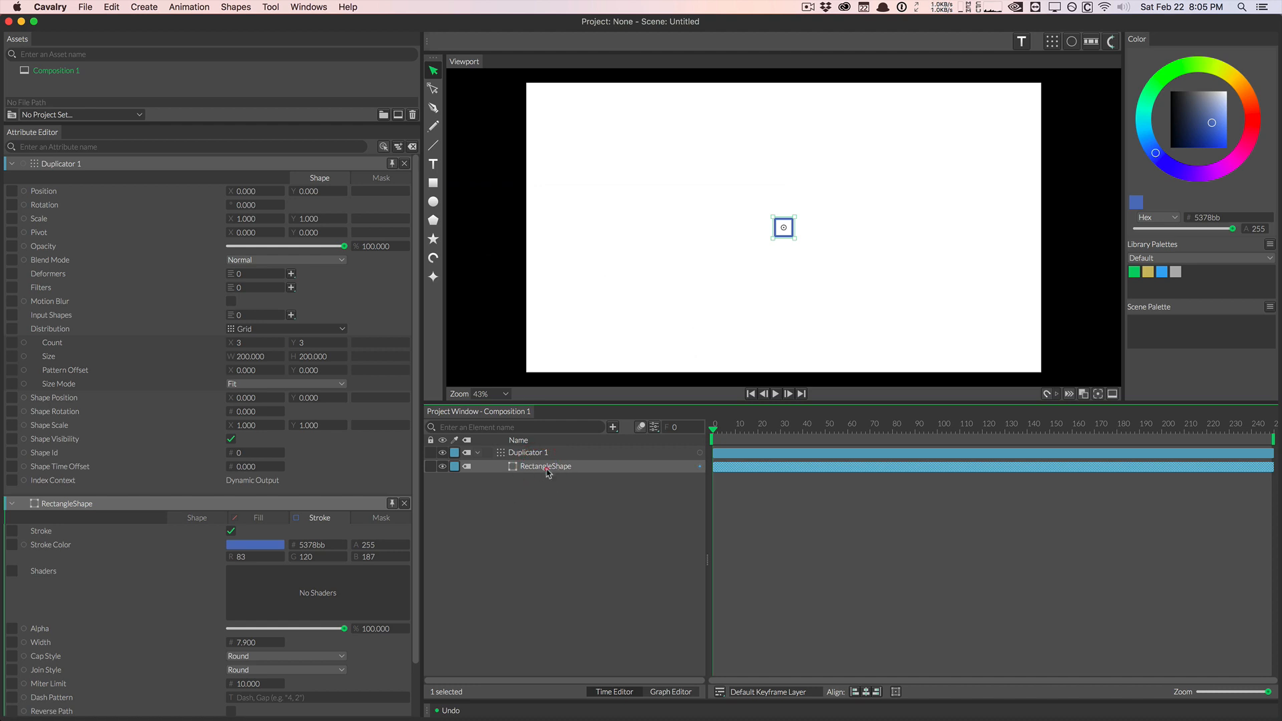
Move RectangleShape out from under Duplicator 1 and connect it to the Duplicator's Input Shapes
{"action": "mouse_move", "coordinate": [548, 472]}
{"action": "left_mouse_down"}
{"action": "mouse_move", "coordinate": [544, 486]}
{"action": "mouse_move", "coordinate": [538, 475]}
{"action": "left_mouse_up"}
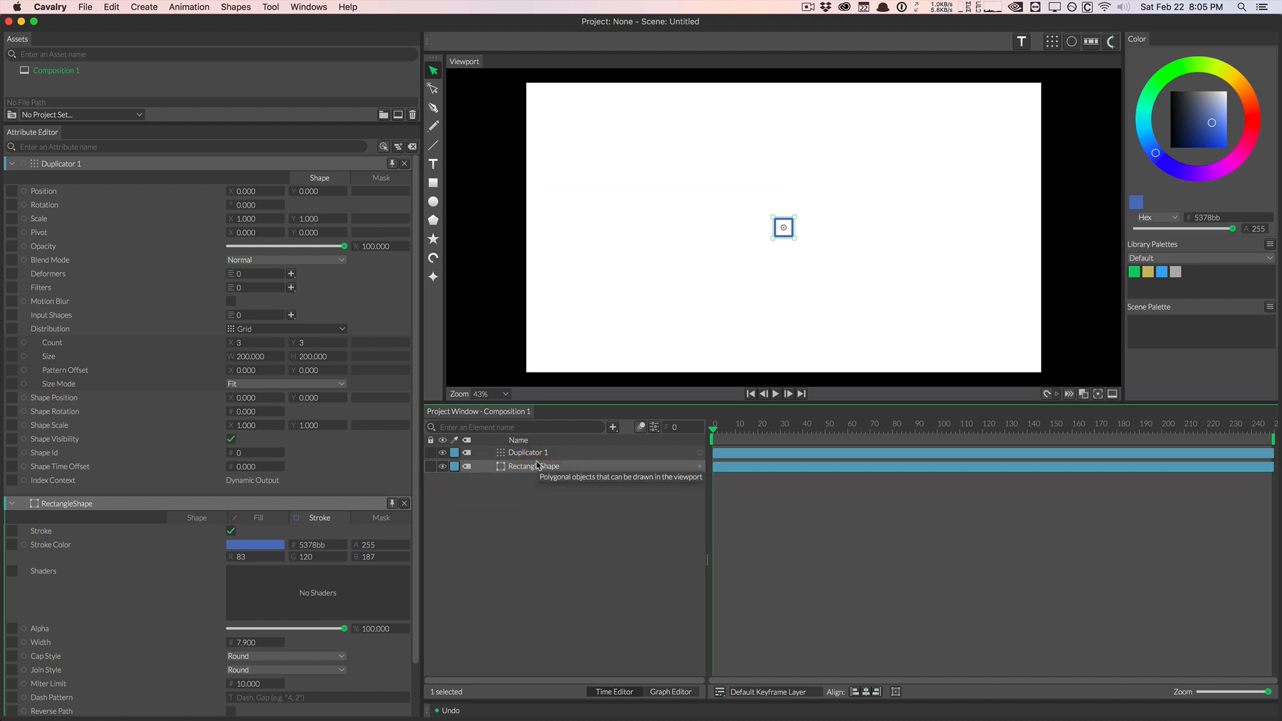
{"action": "mouse_move", "coordinate": [536, 464]}
{"action": "left_mouse_down"}
{"action": "mouse_move", "coordinate": [509, 503]}
{"action": "mouse_move", "coordinate": [525, 449]}
{"action": "mouse_move", "coordinate": [528, 459]}
{"action": "left_mouse_up"}
{"action": "left_click", "coordinate": [525, 471]}
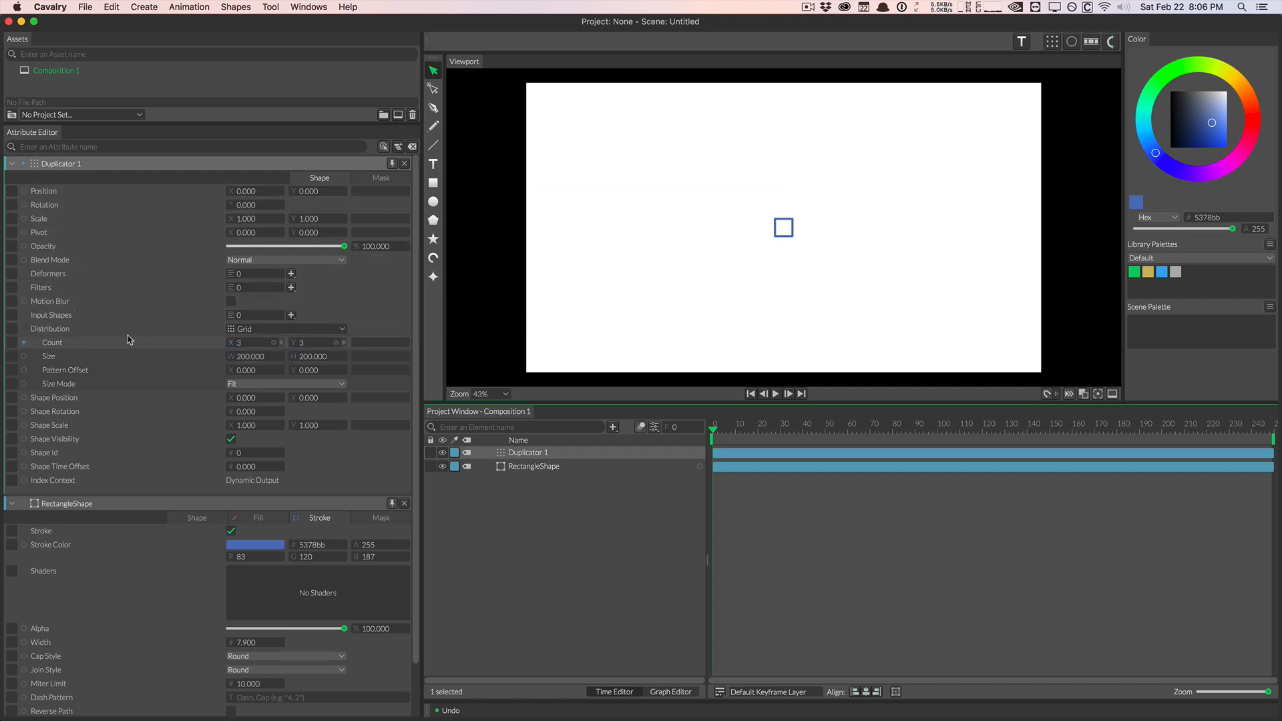
{"action": "left_click", "coordinate": [99, 319]}
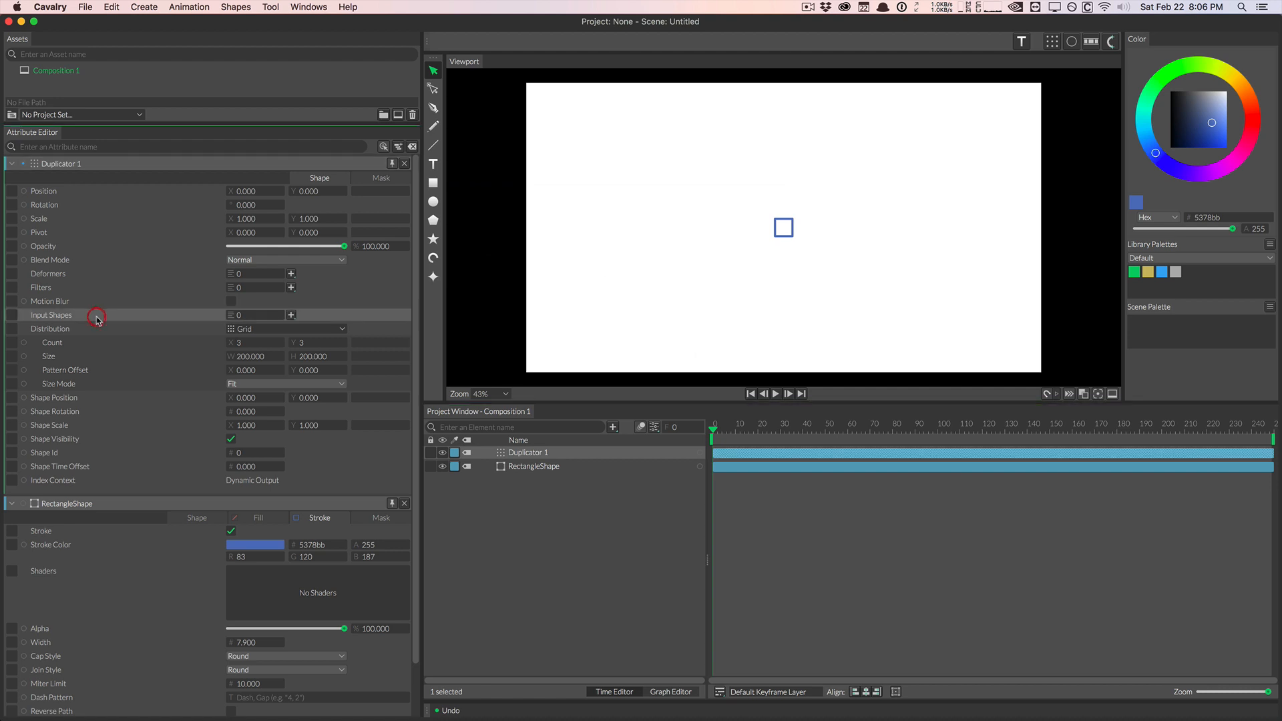
{"action": "left_click", "coordinate": [46, 315]}
{"action": "left_click_drag", "start_coordinate": [531, 467], "coordinate": [60, 316]}
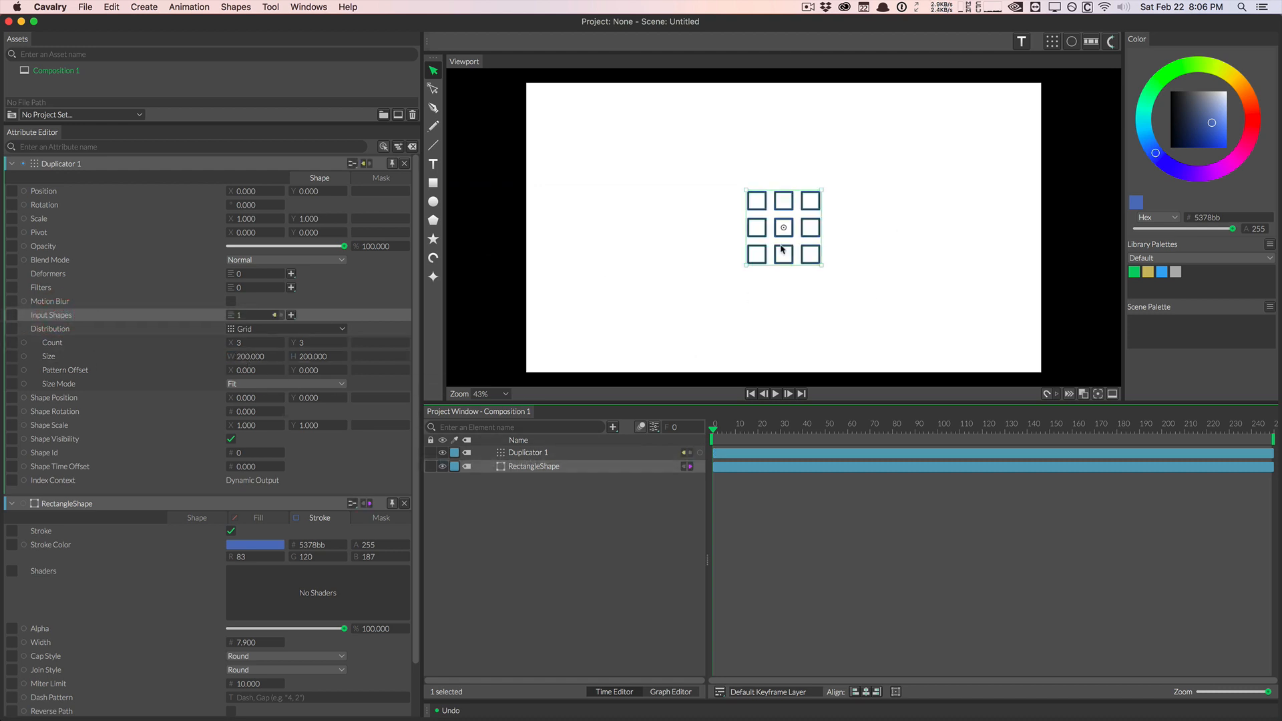
Move the playhead to frame 52 and try a Circle distribution with a count of 16 on the Duplicator
{"action": "left_click_drag", "start_coordinate": [724, 434], "coordinate": [830, 433]}
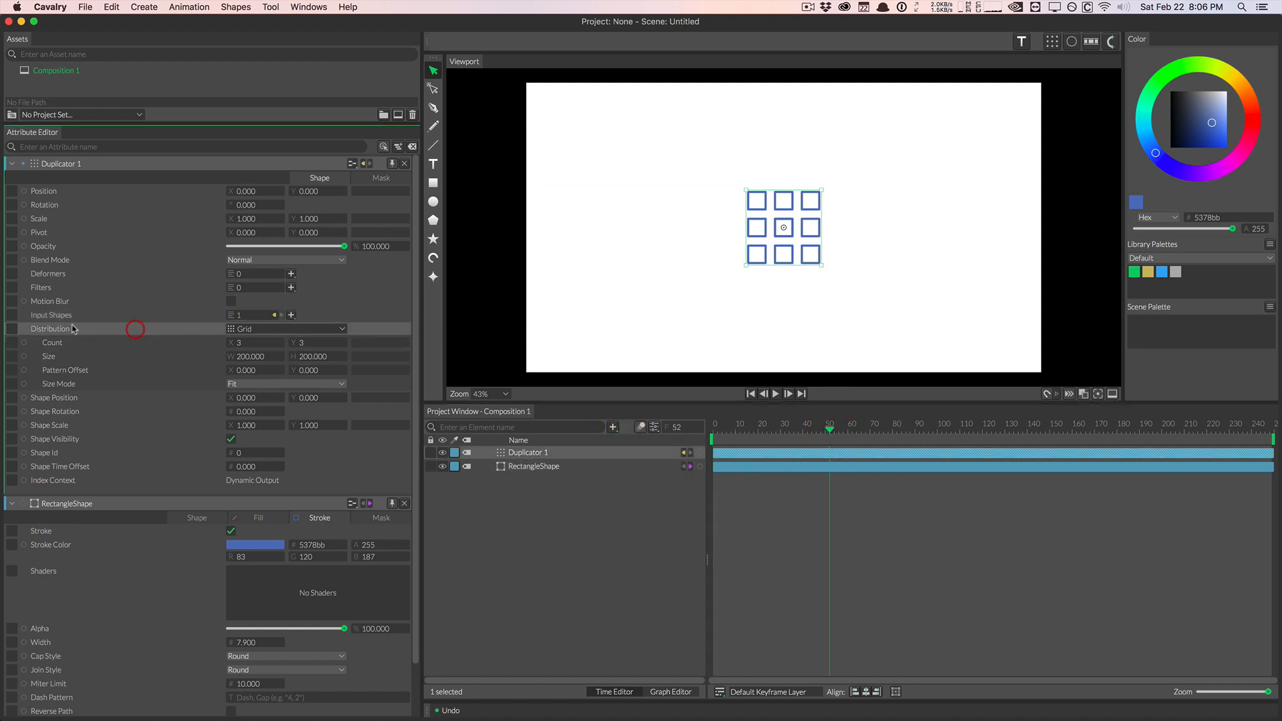
{"action": "left_click", "coordinate": [302, 330]}
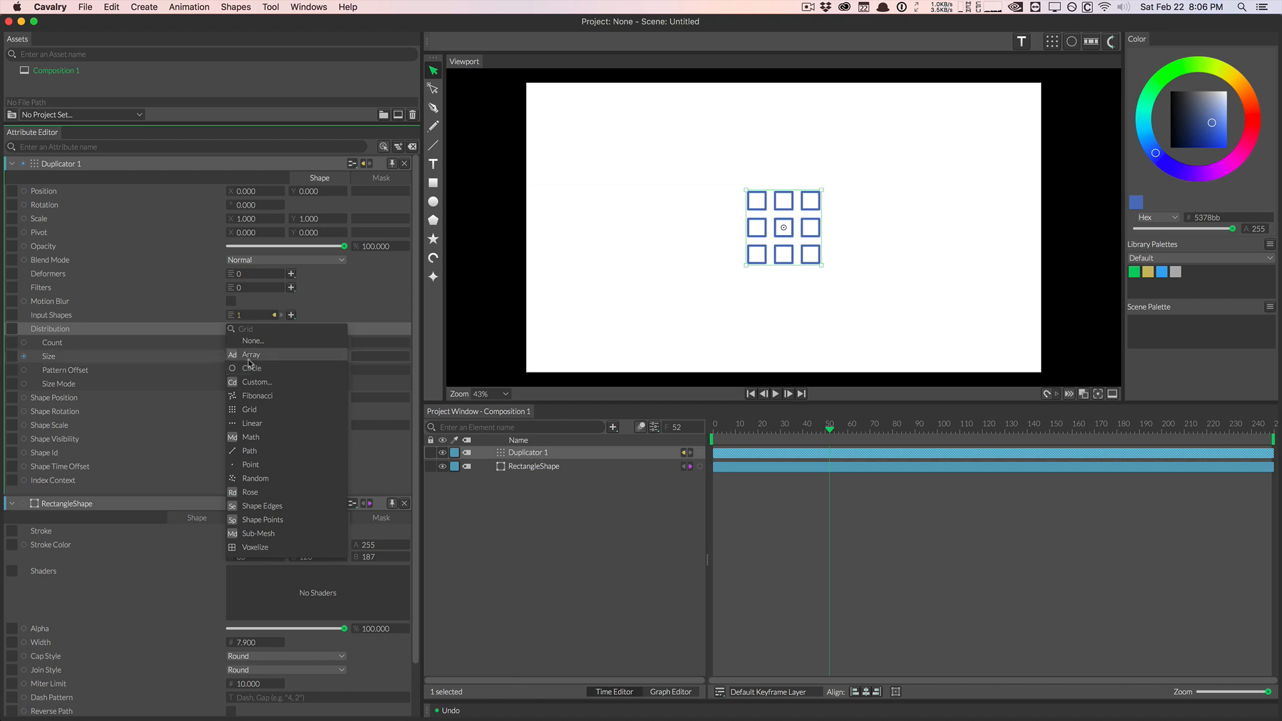
{"action": "left_click", "coordinate": [279, 372]}
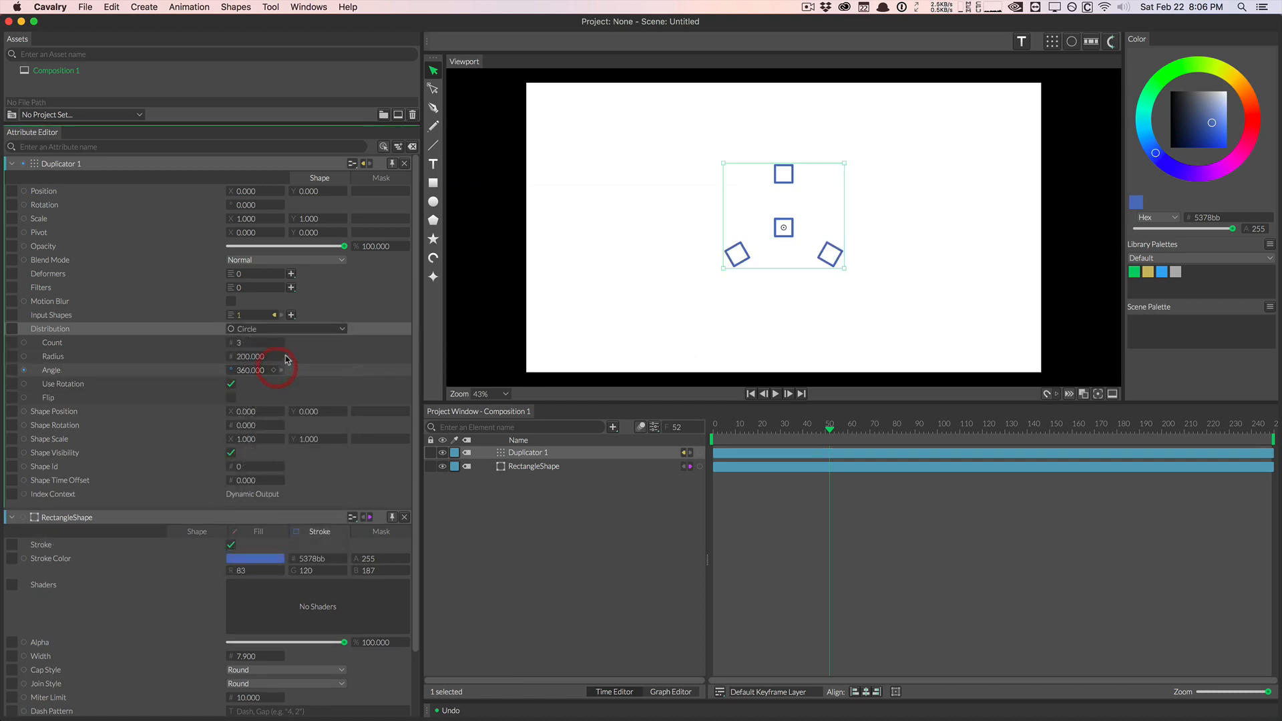
{"action": "left_click_drag", "start_coordinate": [250, 343], "coordinate": [302, 335]}
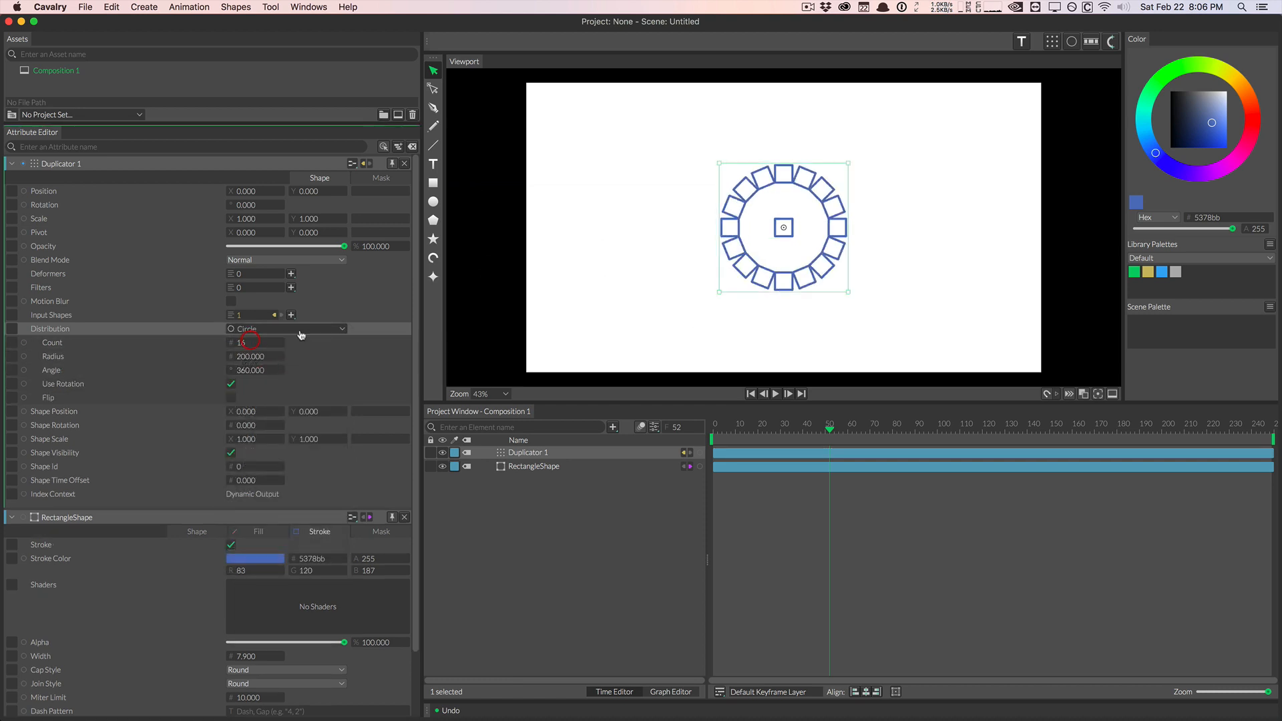
Try the Fibonacci and Random distributions on the Duplicator, and return it to Grid
{"action": "left_click", "coordinate": [301, 331]}
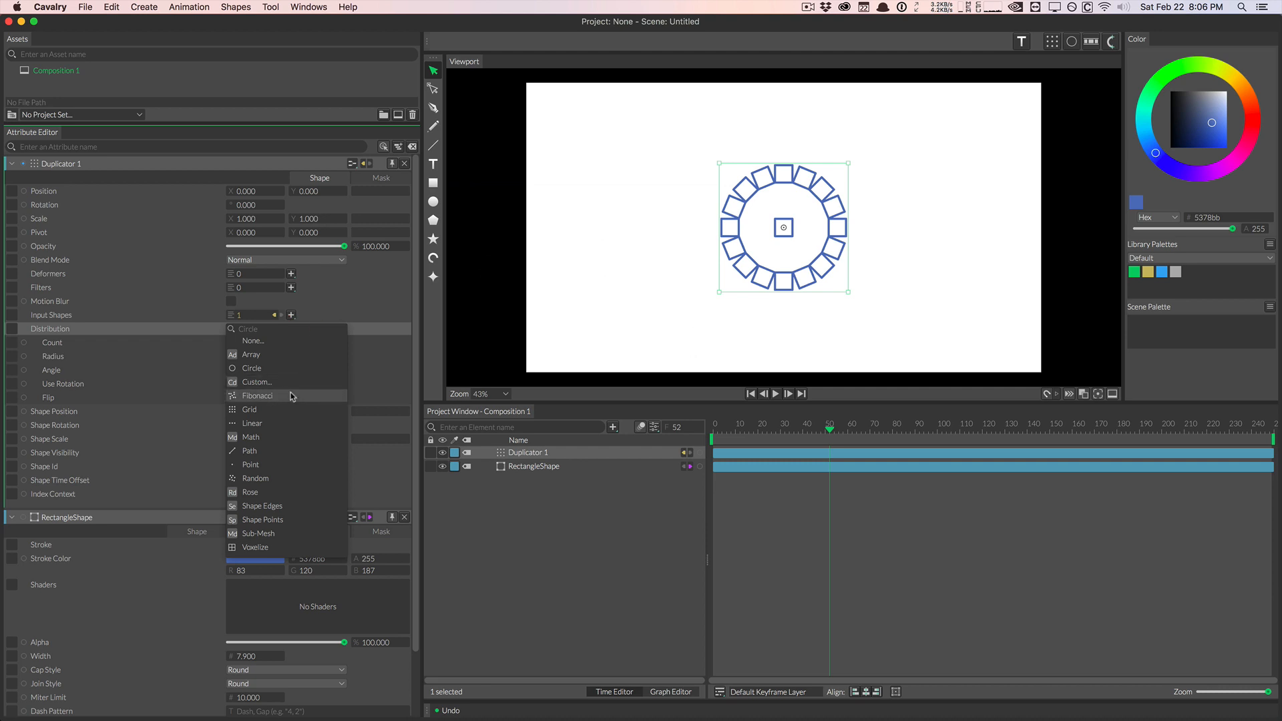
{"action": "left_click", "coordinate": [290, 393]}
{"action": "left_click", "coordinate": [279, 331]}
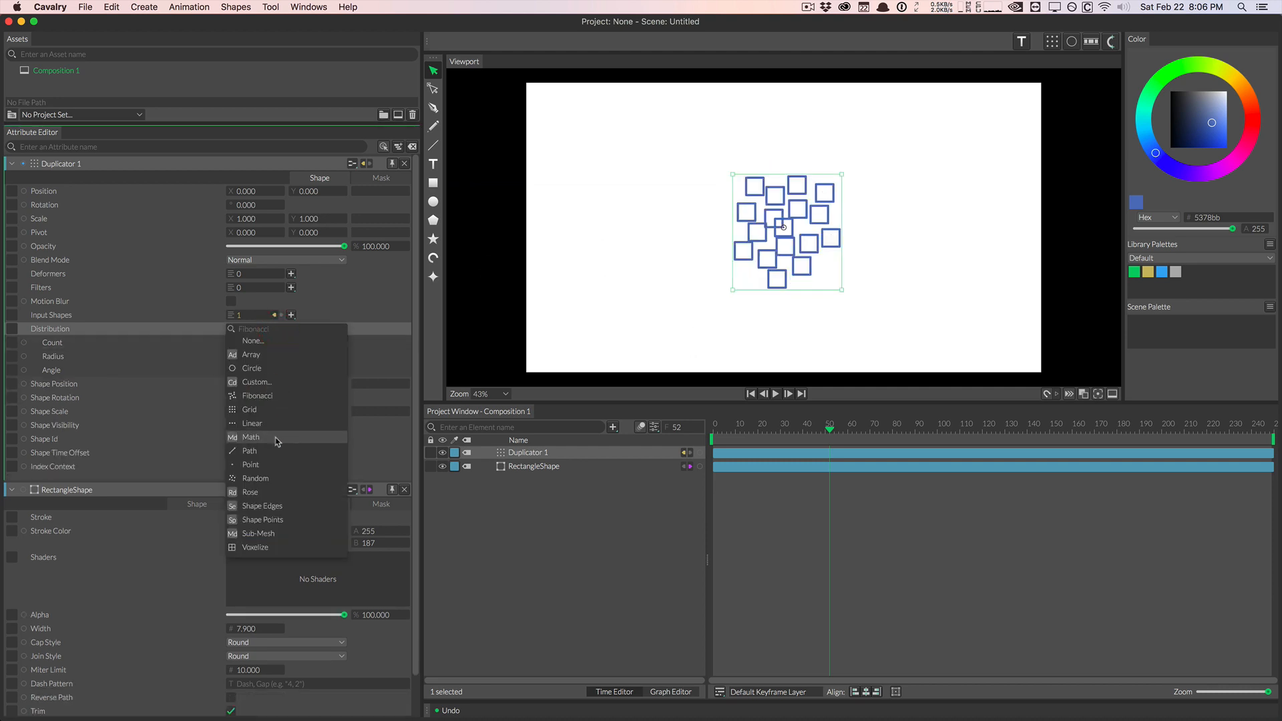
{"action": "left_click", "coordinate": [278, 478]}
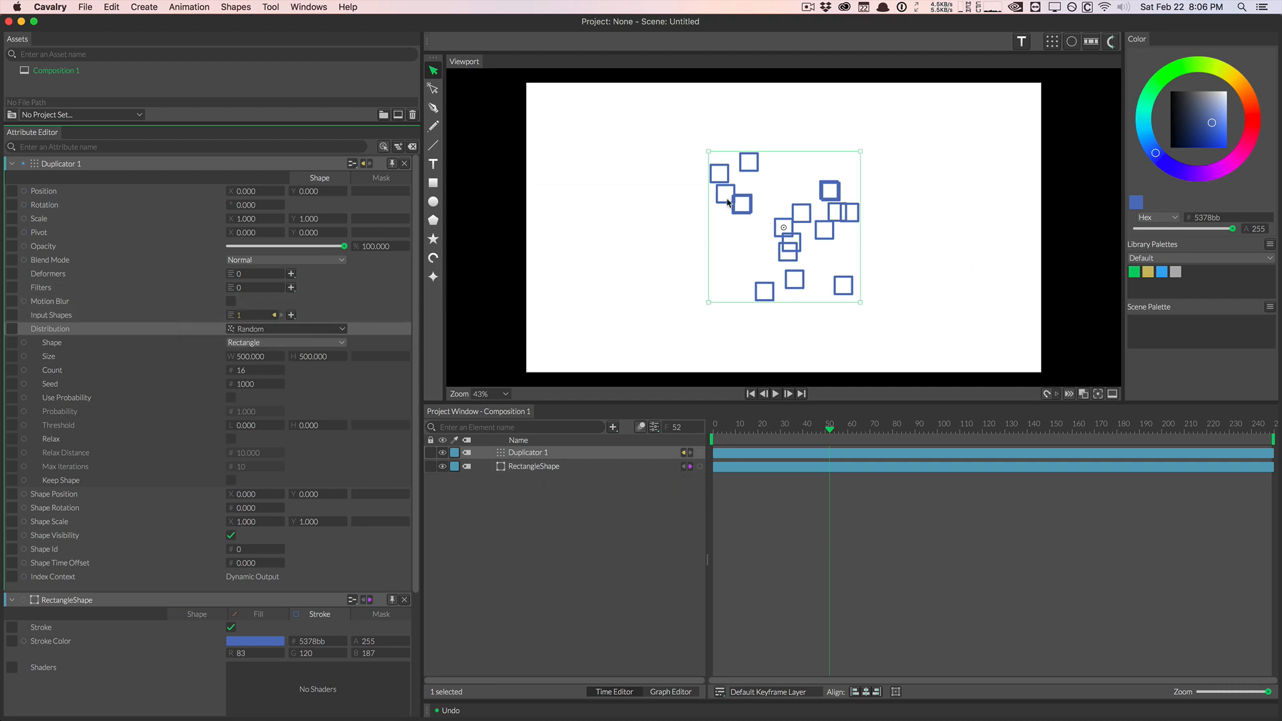
{"action": "left_click", "coordinate": [248, 328]}
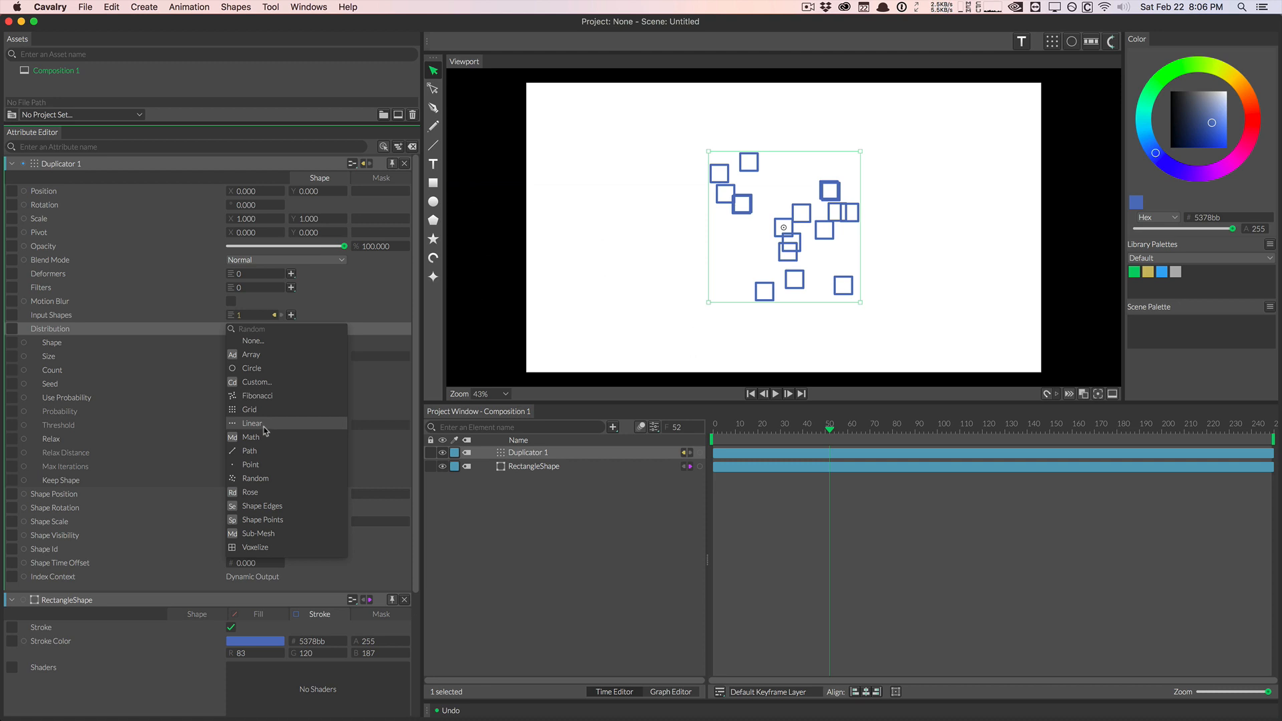
{"action": "left_click", "coordinate": [250, 410]}
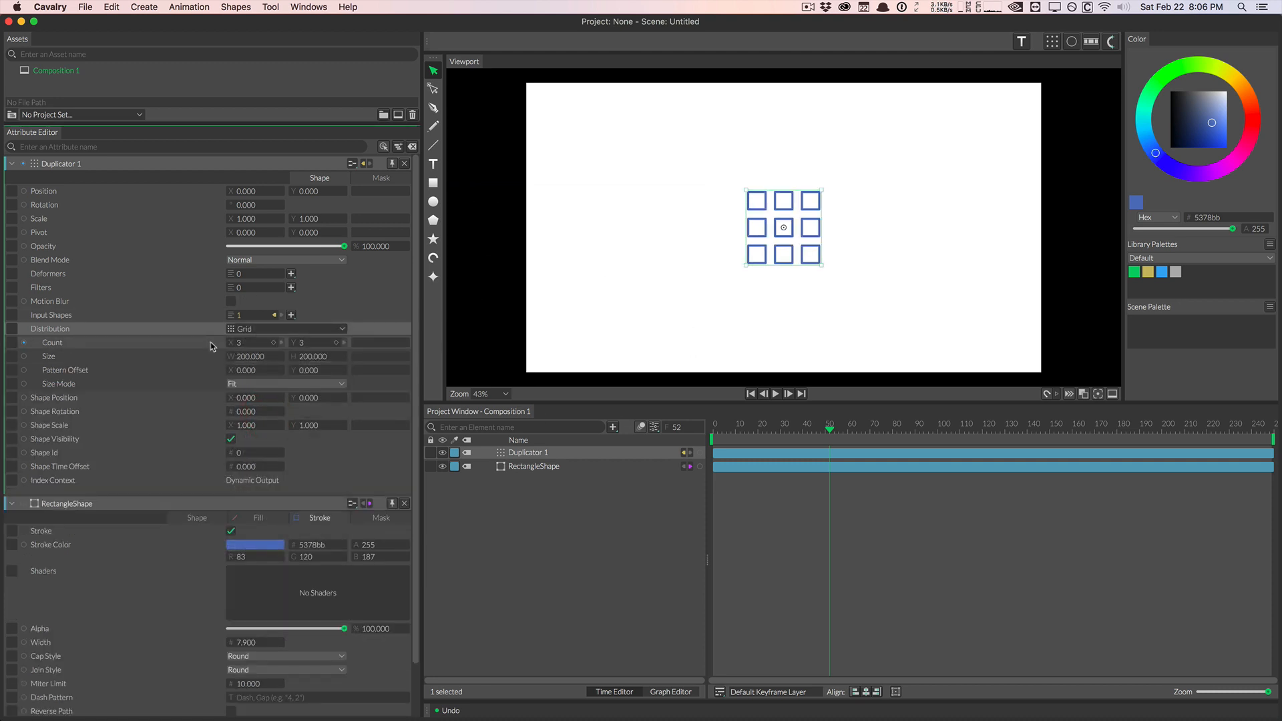
Set the Duplicator grid's size to 1199 by 624 and its X count to 10
{"action": "left_click_drag", "start_coordinate": [263, 372], "coordinate": [879, 318]}
{"action": "left_click_drag", "start_coordinate": [313, 356], "coordinate": [572, 332]}
{"action": "left_click_drag", "start_coordinate": [257, 343], "coordinate": [264, 354]}
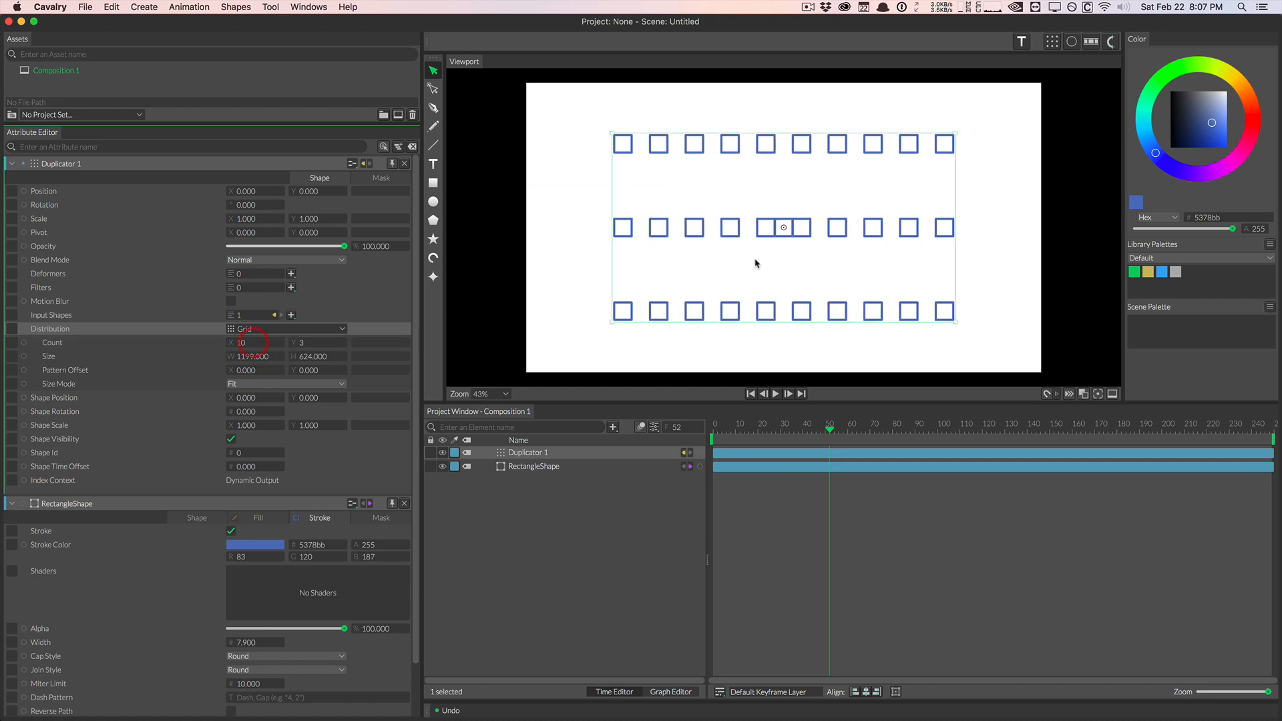
Hide the original RectangleShape, and set the Duplicator grid's Y count to 7 and its height to 736
{"action": "left_click", "coordinate": [442, 467]}
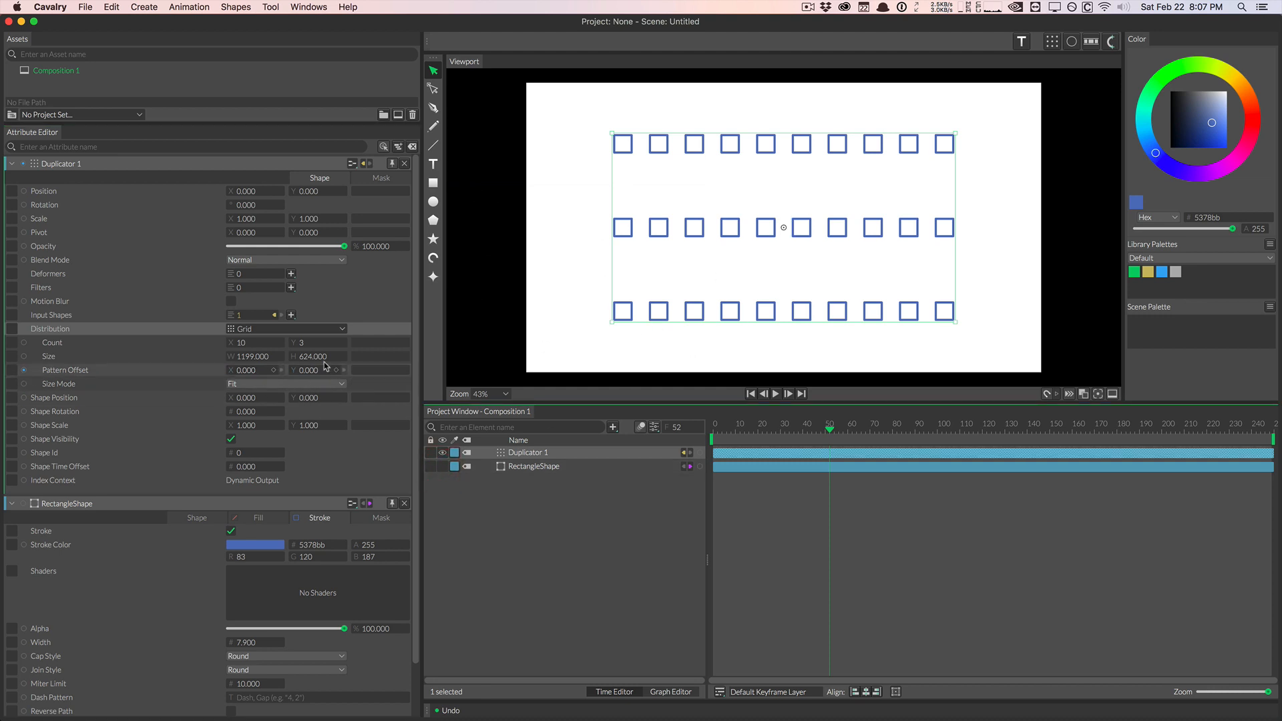
{"action": "left_click_drag", "start_coordinate": [317, 352], "coordinate": [317, 356]}
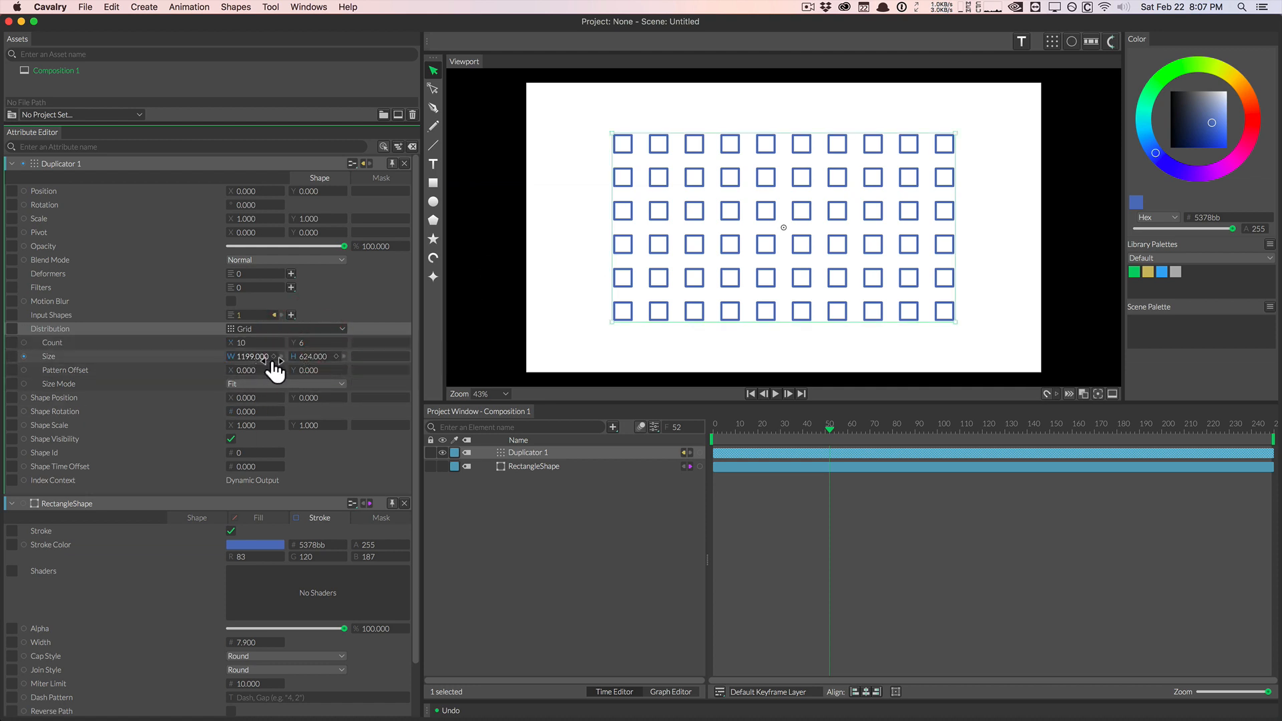
{"action": "mouse_move", "coordinate": [313, 376]}
{"action": "left_mouse_down"}
{"action": "mouse_move", "coordinate": [384, 364]}
{"action": "mouse_move", "coordinate": [317, 360]}
{"action": "mouse_move", "coordinate": [306, 344]}
{"action": "left_mouse_up"}
Return the playhead to frame 0, try adjusting the Duplicator's Shape Position, and undo the change
{"action": "left_click", "coordinate": [119, 398]}
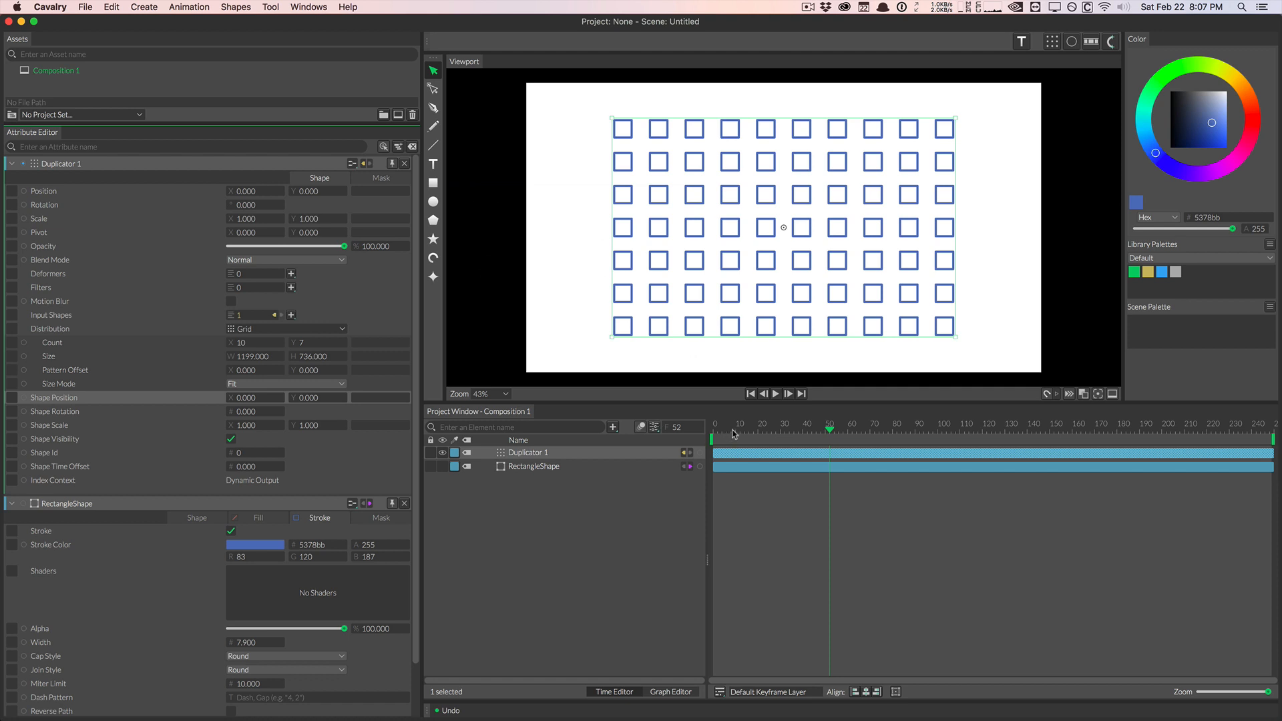
{"action": "left_click_drag", "start_coordinate": [716, 434], "coordinate": [677, 427]}
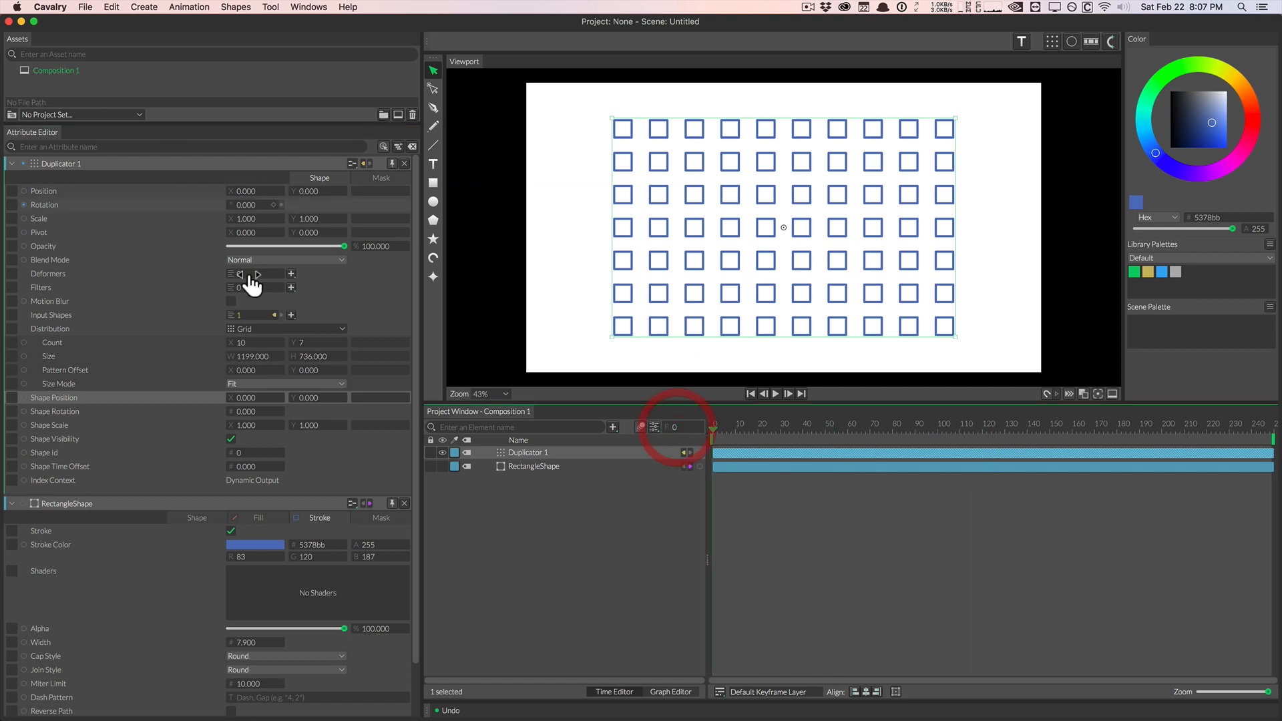
{"action": "left_click", "coordinate": [104, 398]}
{"action": "left_click", "coordinate": [88, 405]}
{"action": "left_click", "coordinate": [116, 396]}
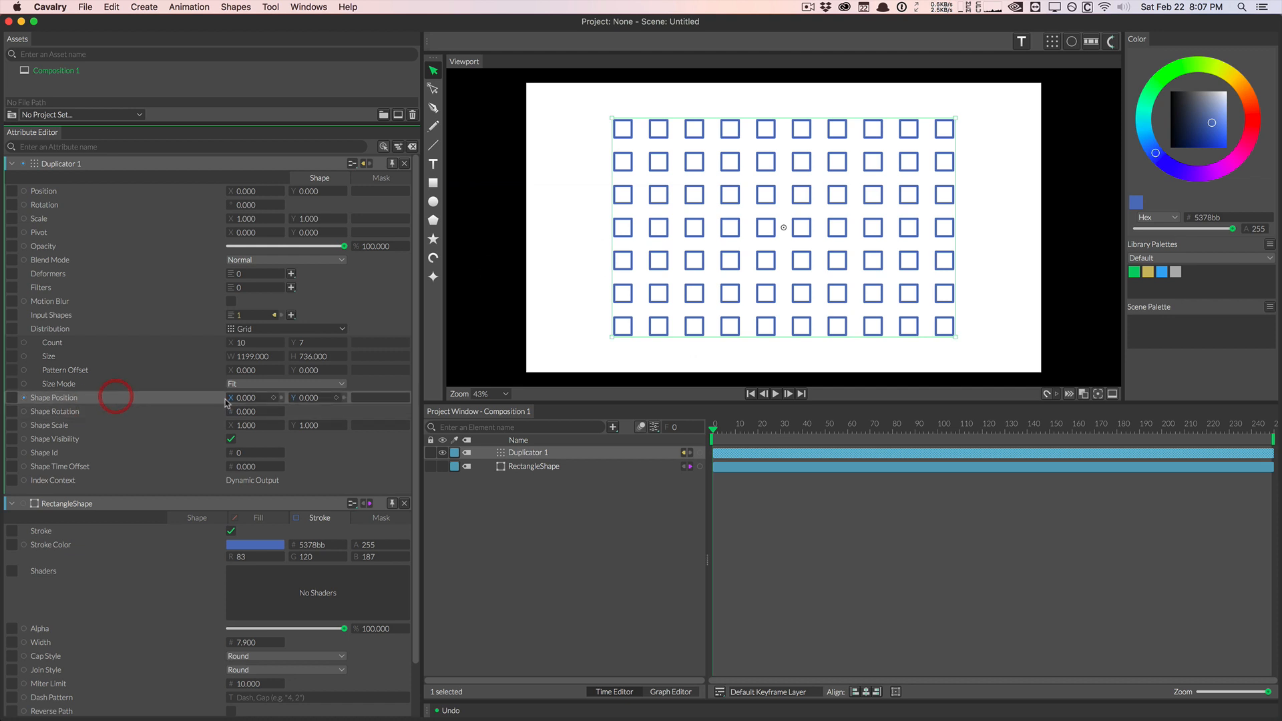
{"action": "left_click_drag", "start_coordinate": [244, 399], "coordinate": [262, 424]}
{"action": "key", "text": "super+z"}
{"action": "key", "text": "super+z"}
Point out Shape Id and Shape Time Offset, then try a Shape Position X of 173 on the Duplicator and undo it
{"action": "left_click", "coordinate": [95, 457]}
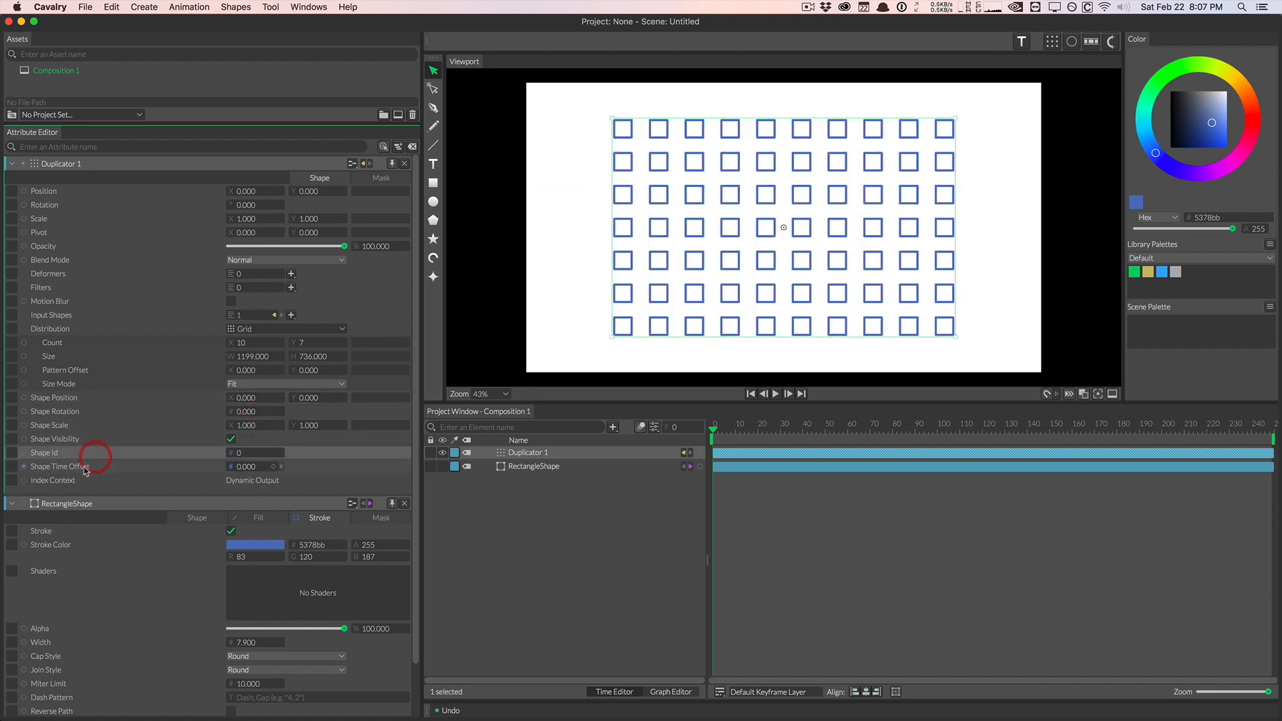
{"action": "left_click", "coordinate": [88, 471]}
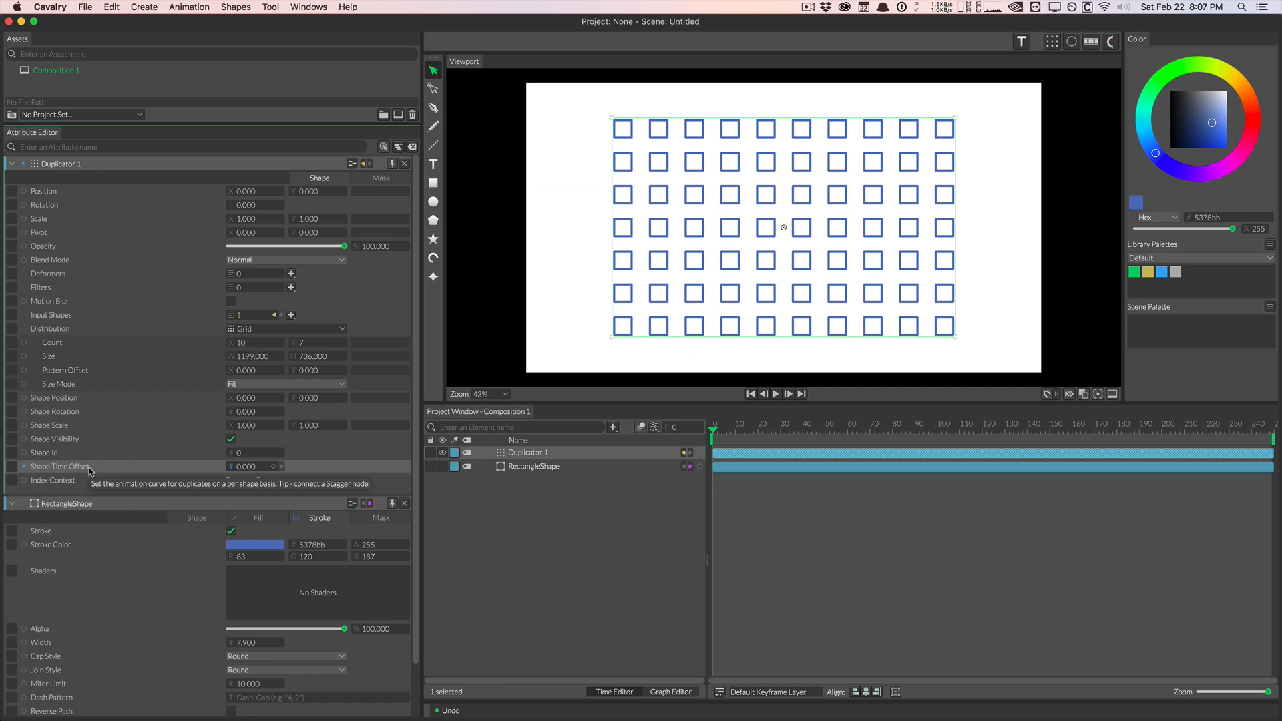
{"action": "left_click", "coordinate": [98, 398]}
{"action": "left_click_drag", "start_coordinate": [232, 405], "coordinate": [354, 386]}
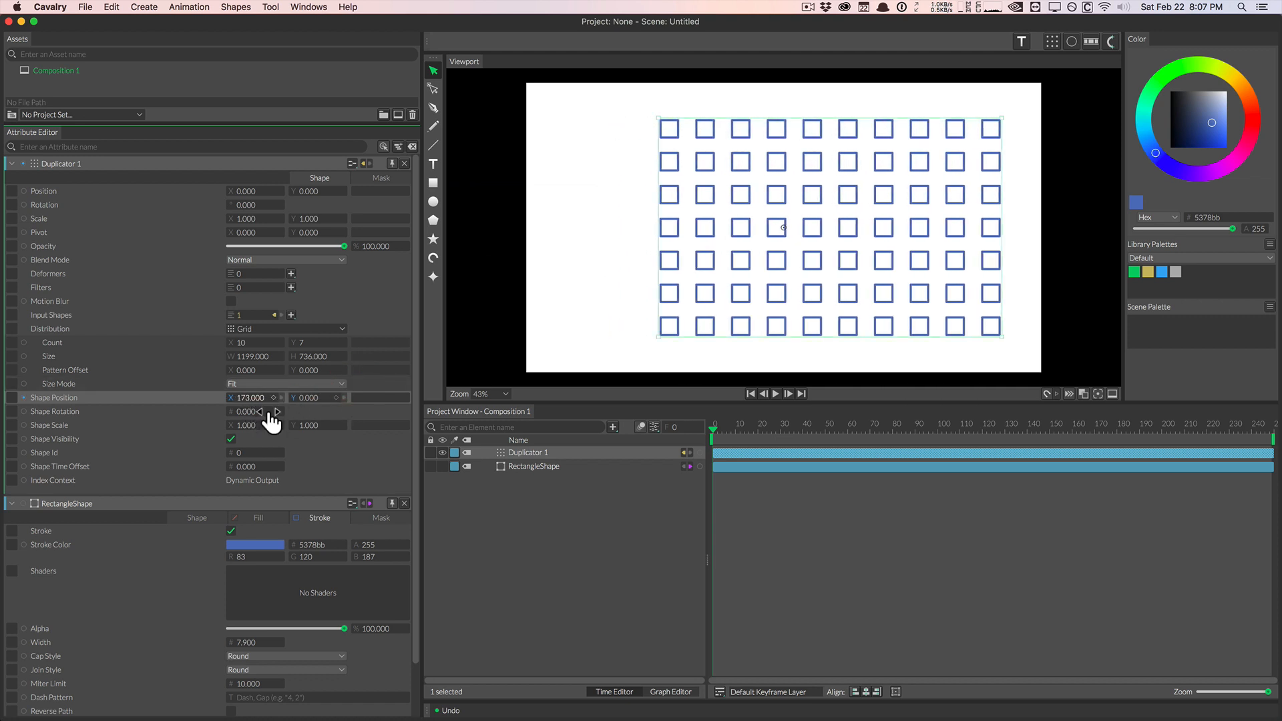
{"action": "key", "text": "super+z"}
Add an Oscillator behaviour to the Duplicator's Shape Position, select it, and scrub the timeline to frame 150 to preview the motion
{"action": "left_click", "coordinate": [94, 398]}
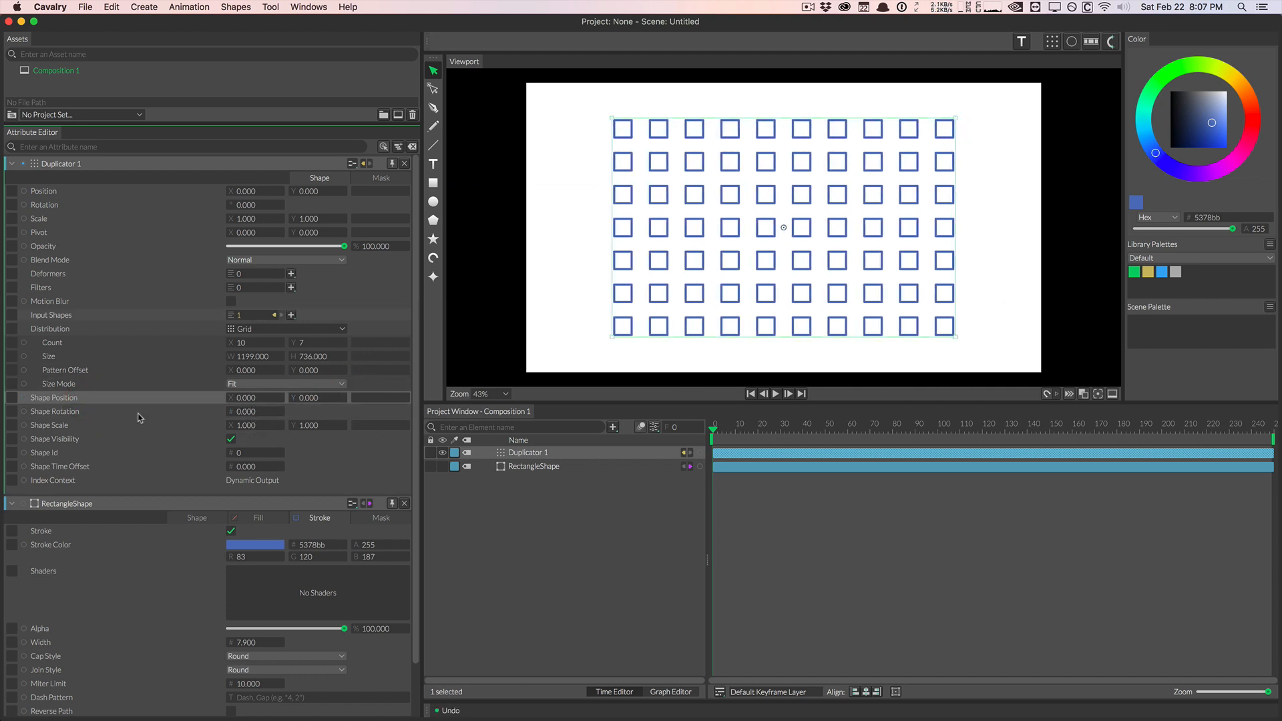
{"action": "right_click", "coordinate": [85, 400]}
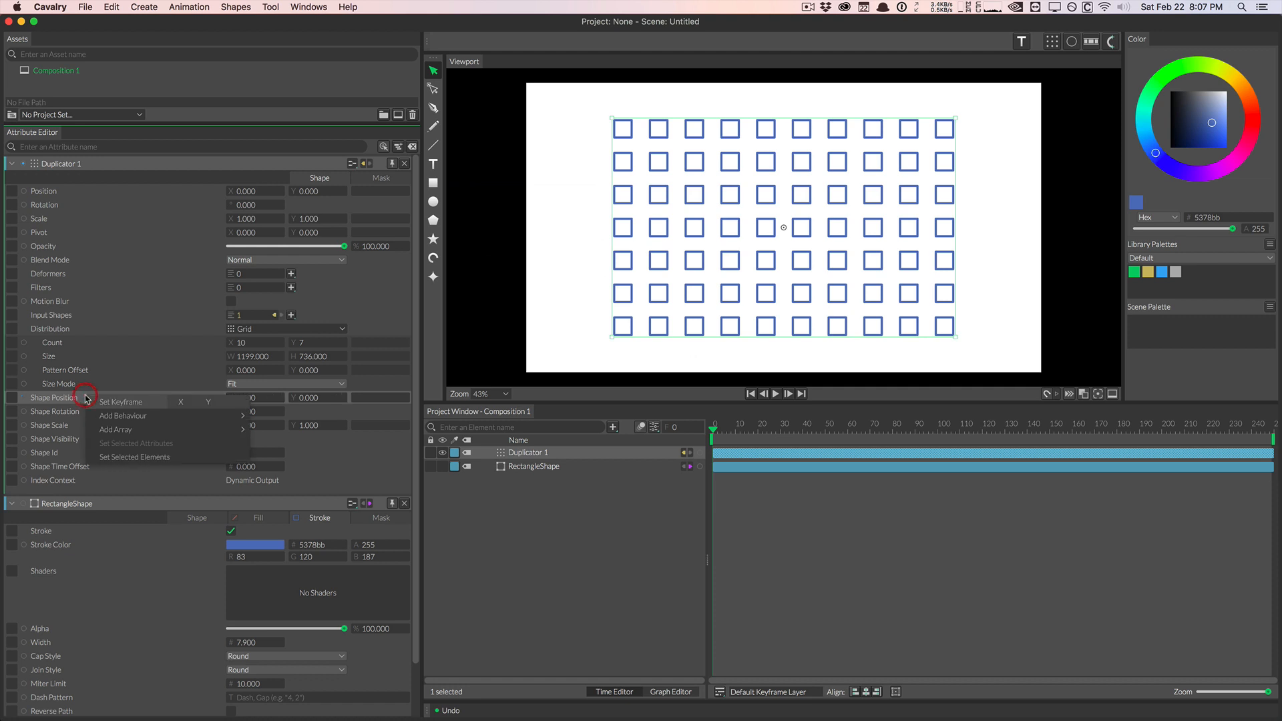
{"action": "mouse_move", "coordinate": [134, 417]}
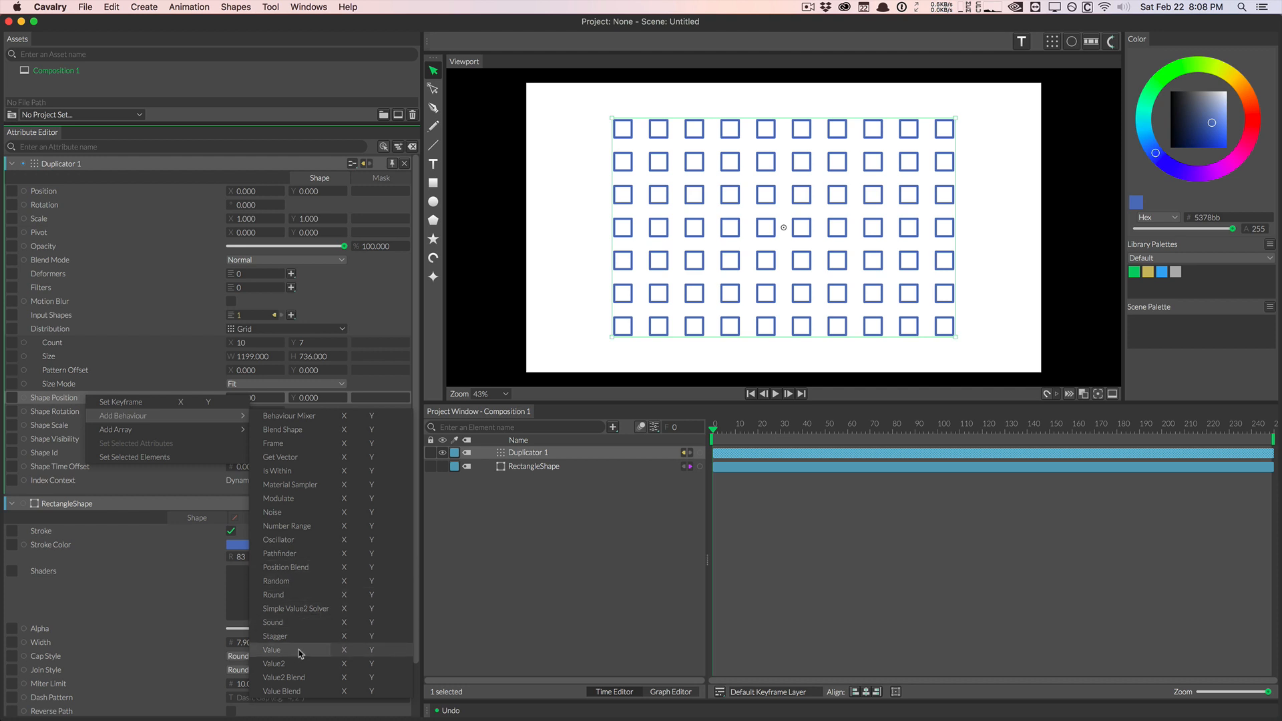
{"action": "left_click", "coordinate": [317, 545]}
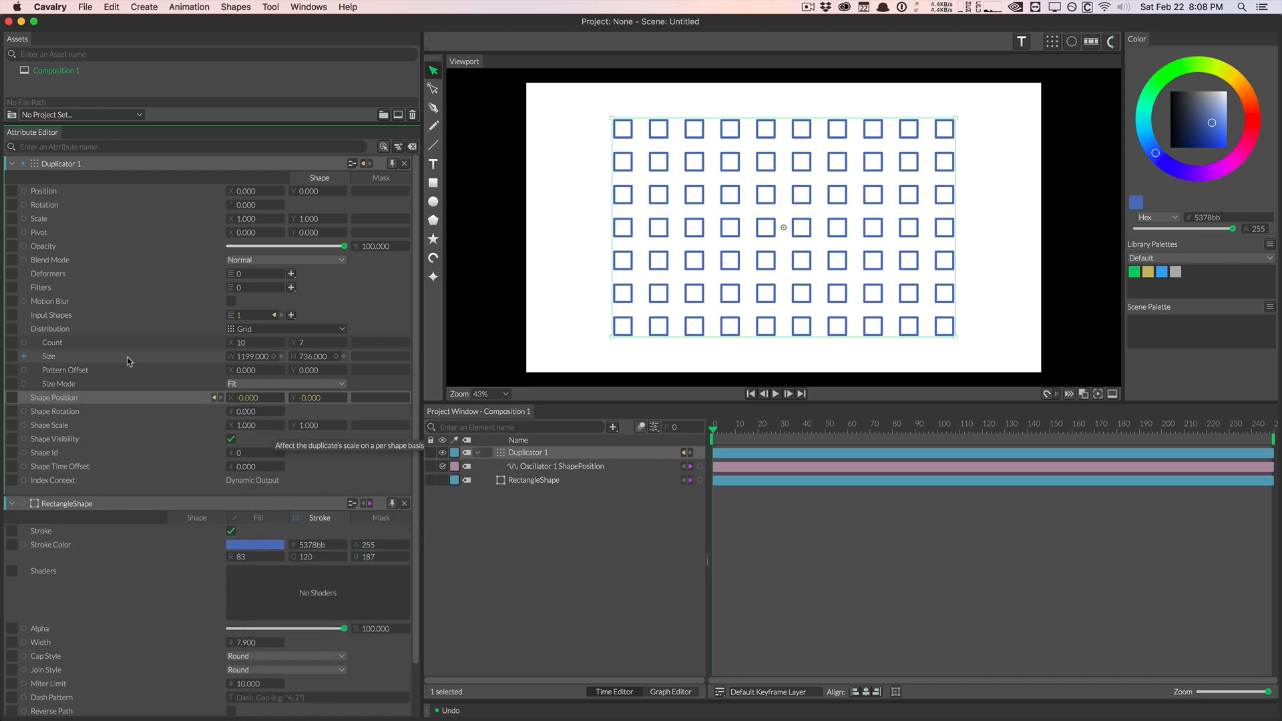
{"action": "left_click", "coordinate": [547, 467]}
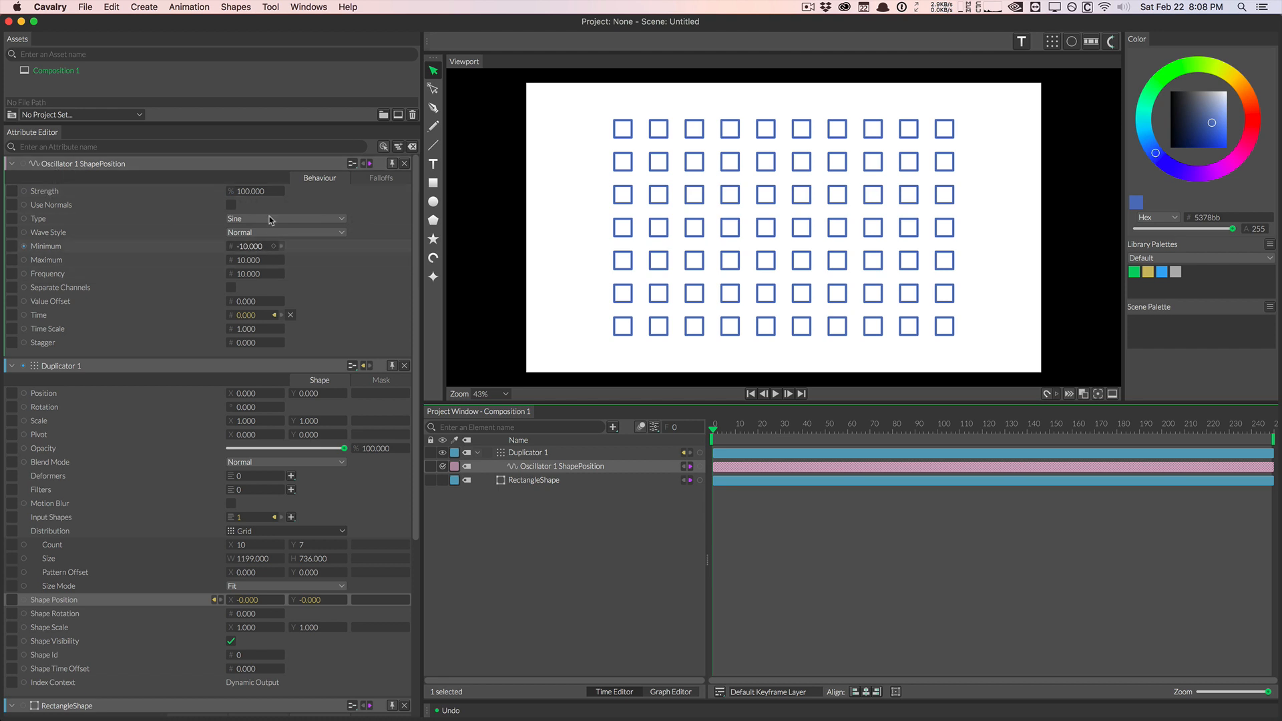
{"action": "left_click_drag", "start_coordinate": [730, 427], "coordinate": [979, 424]}
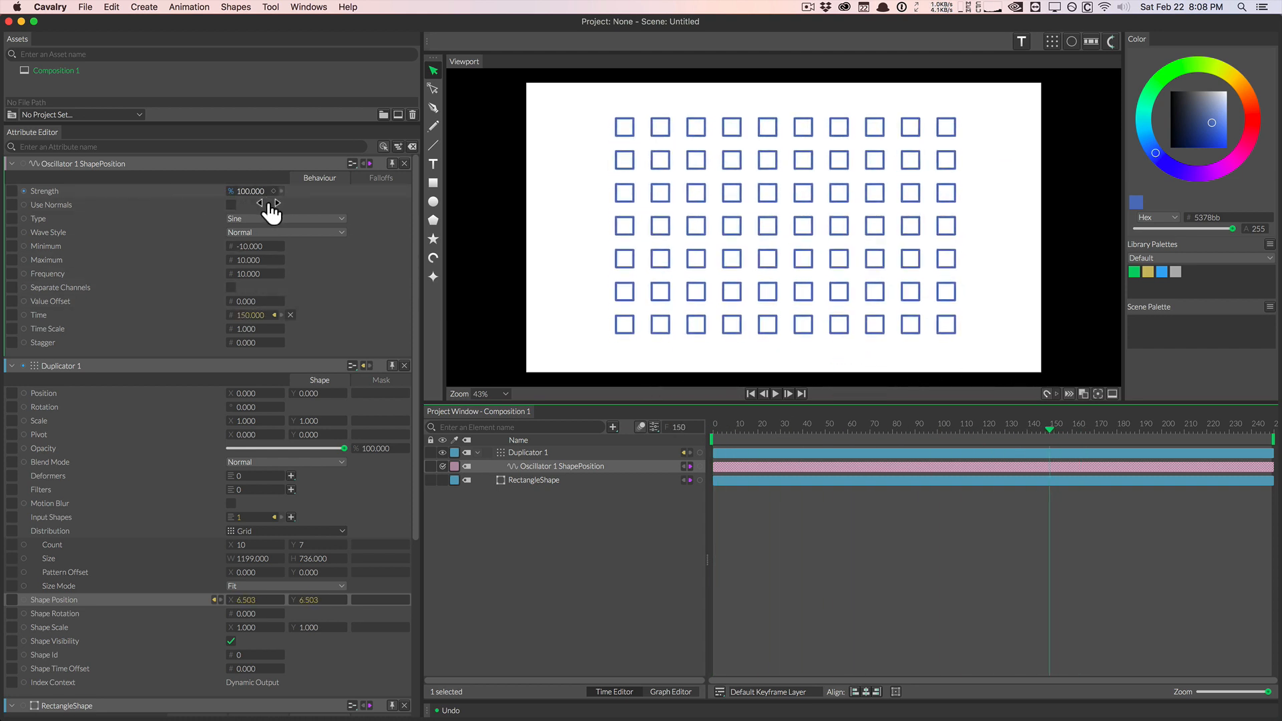
Try a strength of 505 and the Tangent type on the Oscillator, restoring the original strength and the Sine type
{"action": "left_click_drag", "start_coordinate": [257, 194], "coordinate": [505, 168]}
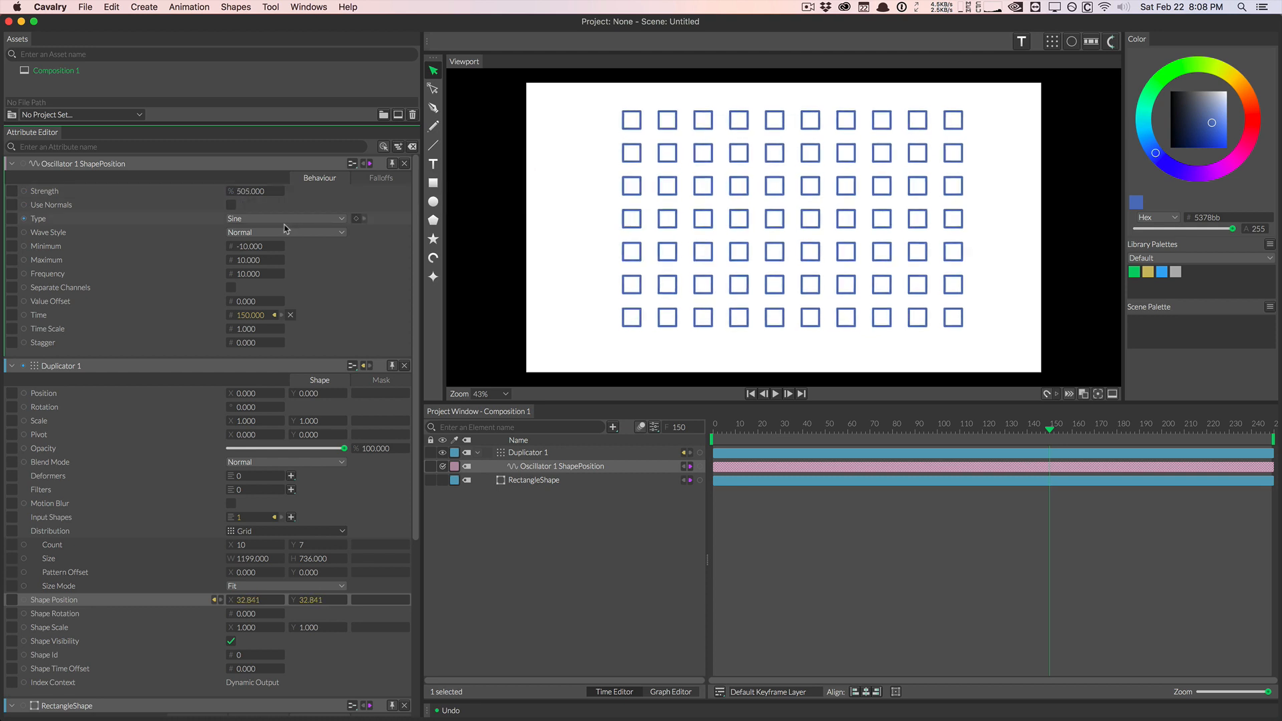
{"action": "key", "text": "super+z"}
{"action": "left_click", "coordinate": [249, 221]}
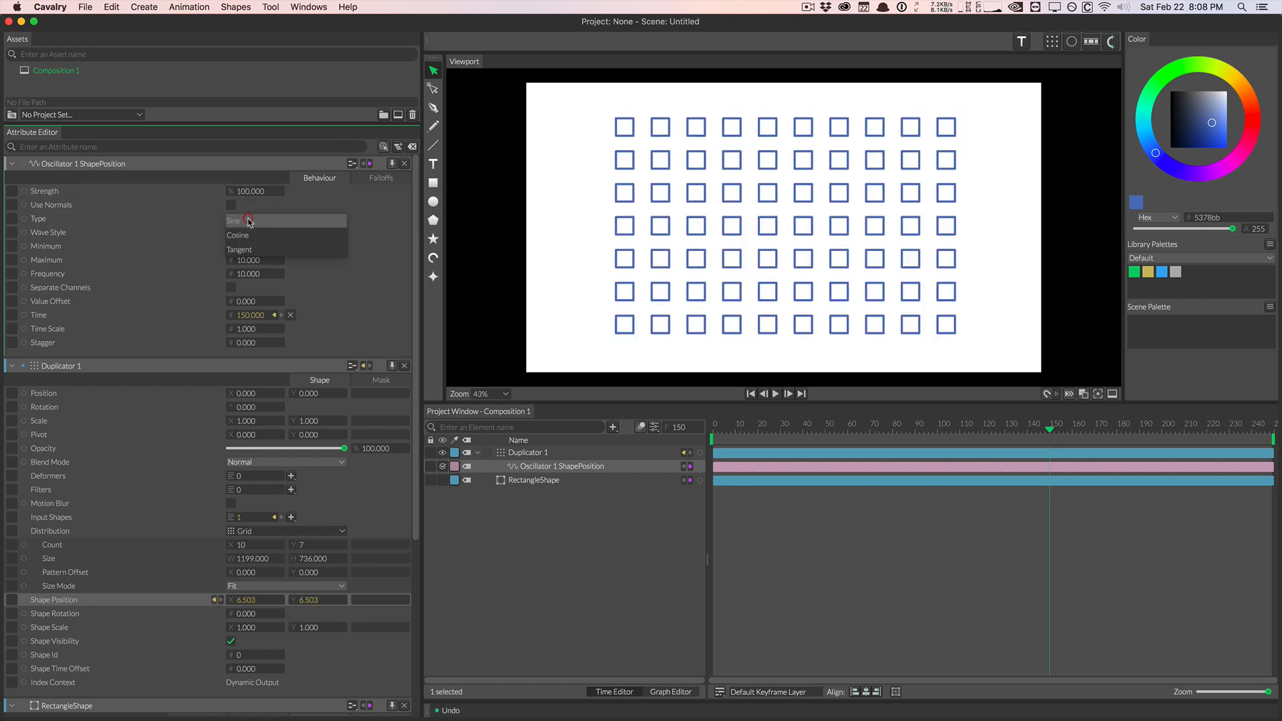
{"action": "left_click", "coordinate": [268, 249]}
{"action": "left_click", "coordinate": [250, 218]}
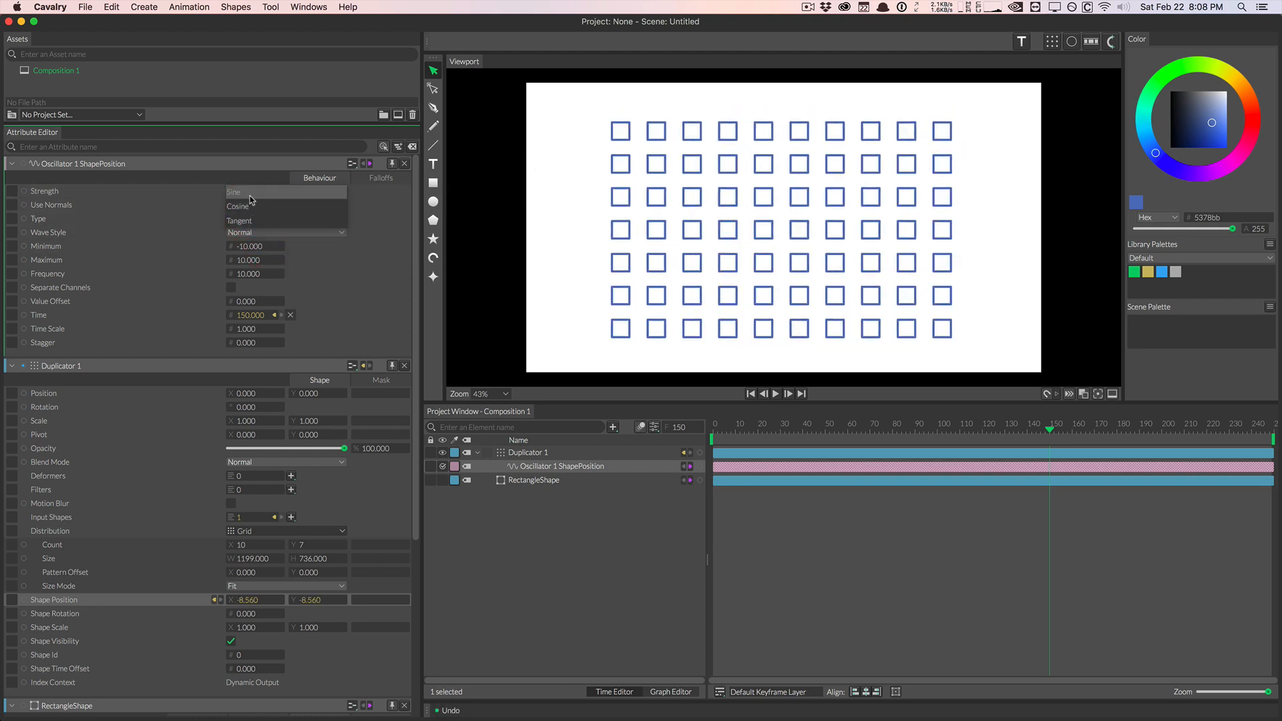
{"action": "left_click", "coordinate": [241, 192]}
Try the Square wave style on the Oscillator, scrub the timeline to preview it, and restore the Normal style
{"action": "left_click", "coordinate": [258, 232]}
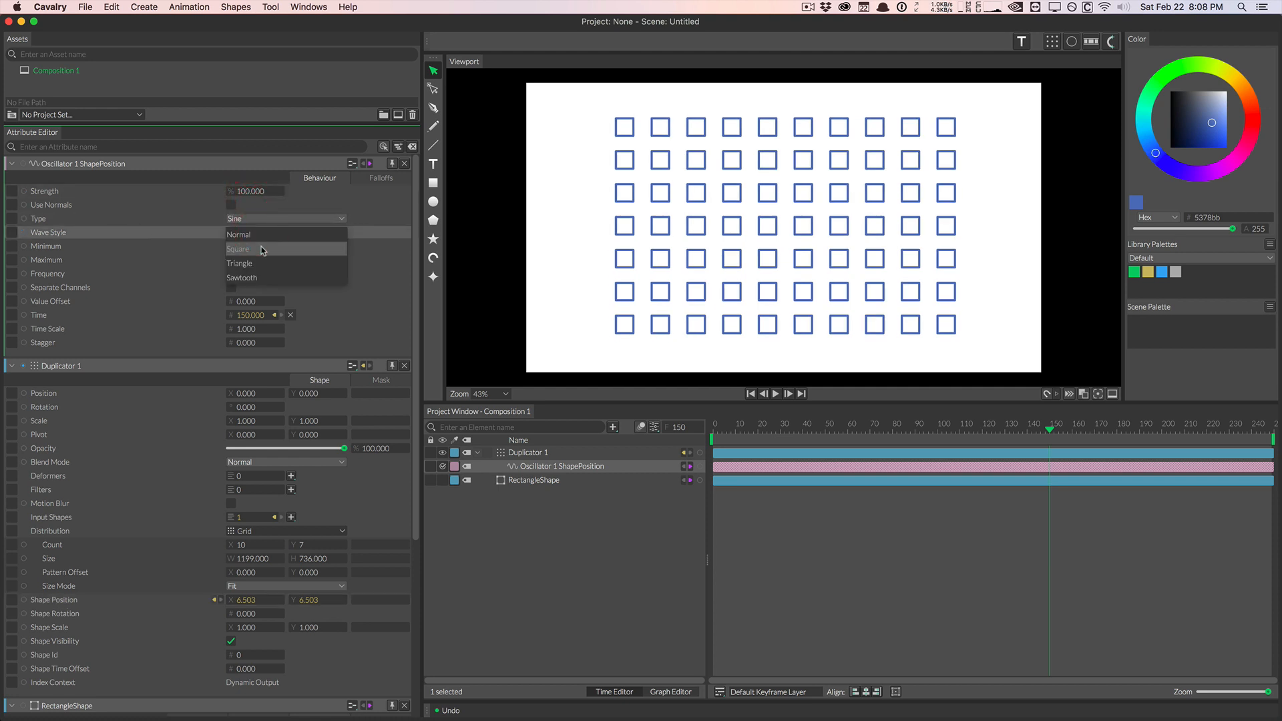
{"action": "left_click", "coordinate": [261, 250]}
{"action": "left_click", "coordinate": [720, 430]}
{"action": "left_click_drag", "start_coordinate": [720, 429], "coordinate": [1049, 429]}
{"action": "left_click", "coordinate": [254, 232]}
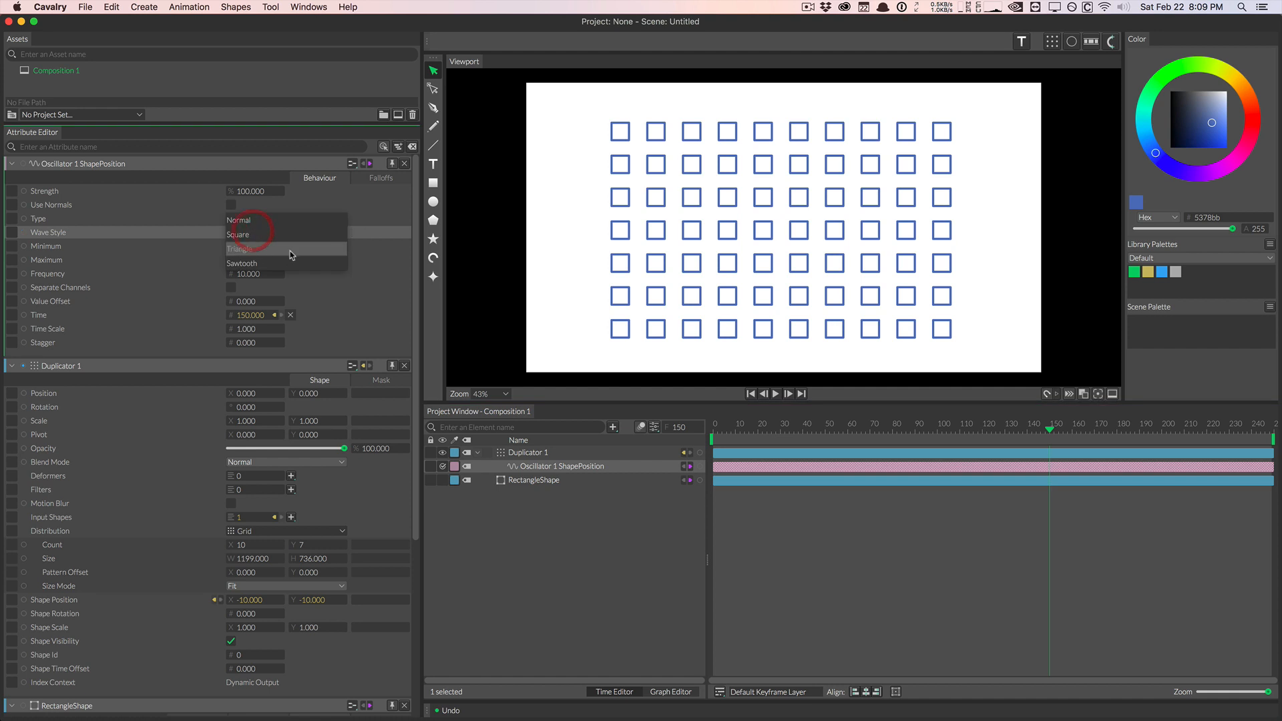
{"action": "left_click", "coordinate": [271, 219]}
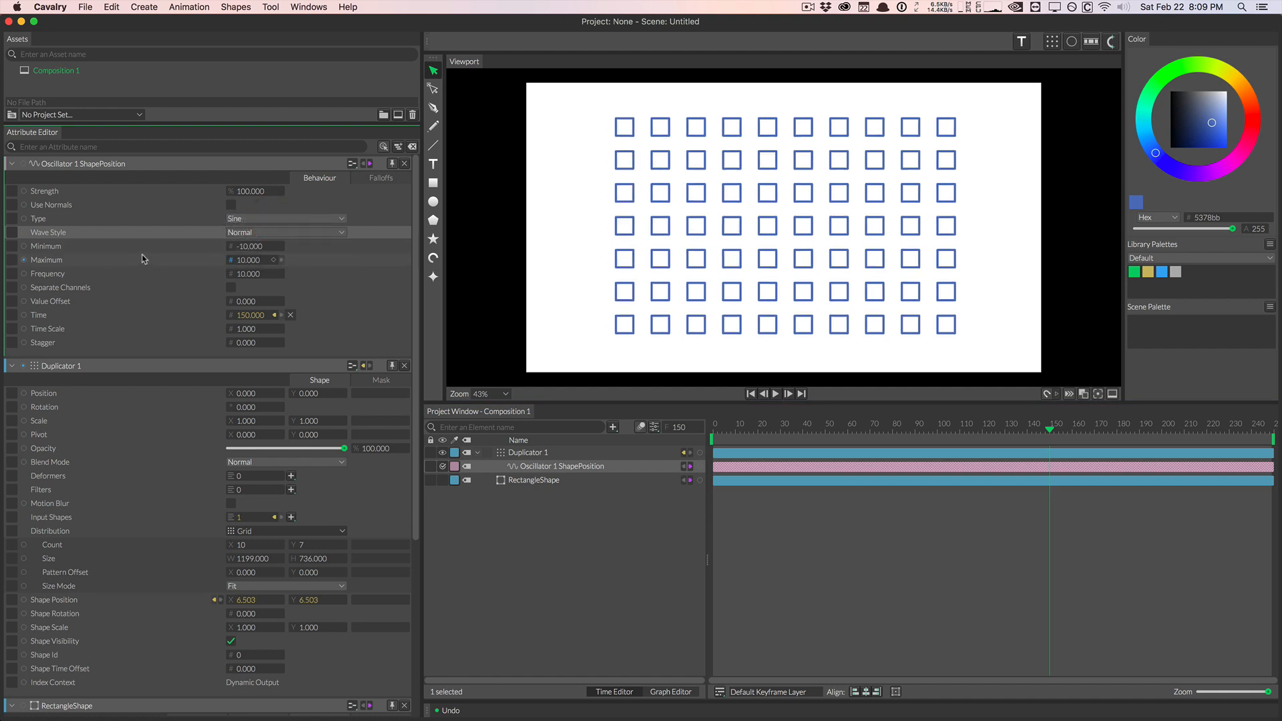
Set the Oscillator's Minimum to 0 and Maximum to 15, then scrub the timeline to frame 159 to preview the motion
{"action": "left_click", "coordinate": [123, 245]}
{"action": "left_click", "coordinate": [254, 245]}
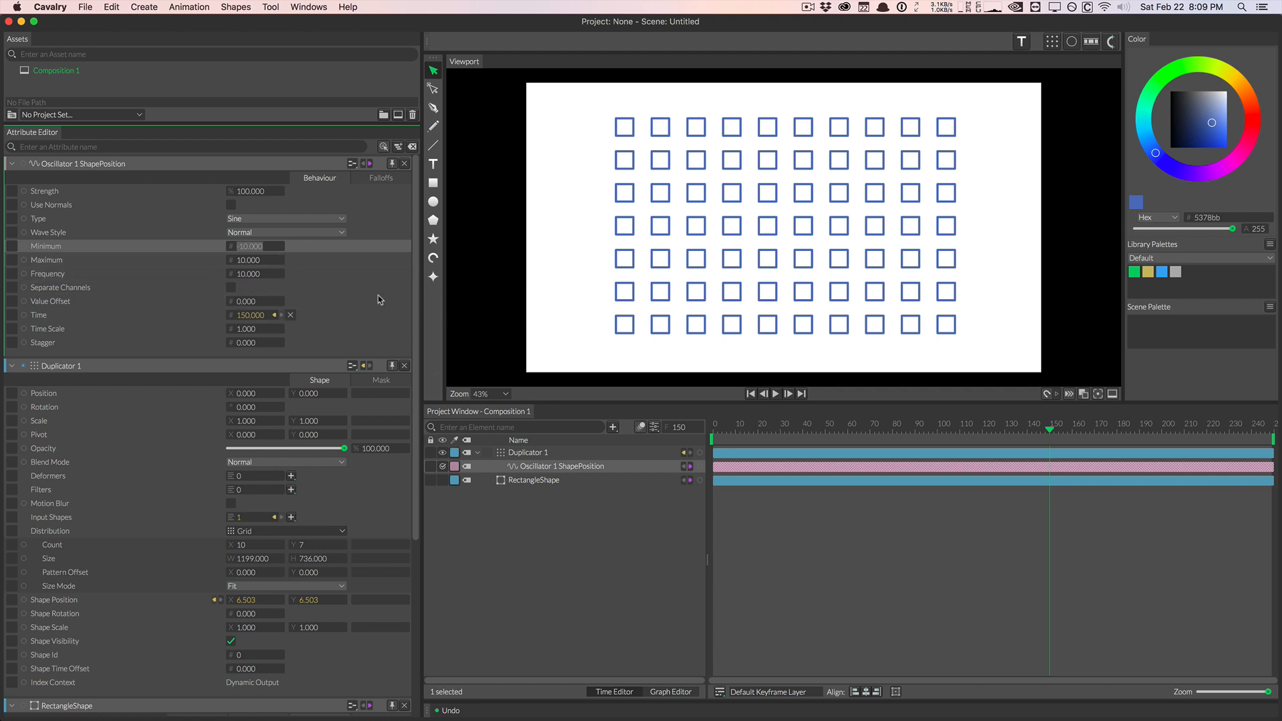
{"action": "type", "text": "0"}
{"action": "key", "text": "Return"}
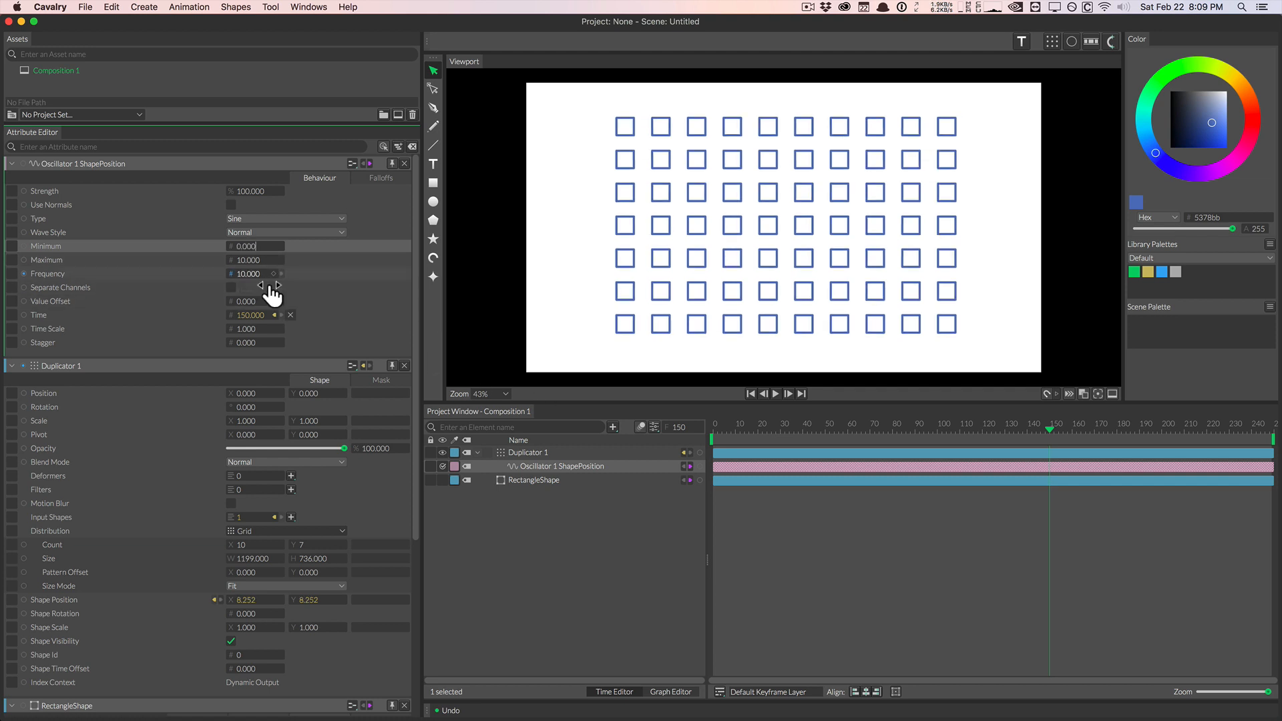
{"action": "left_click", "coordinate": [251, 261]}
{"action": "type", "text": "15"}
{"action": "key", "text": "Return"}
{"action": "left_click_drag", "start_coordinate": [735, 433], "coordinate": [1071, 413]}
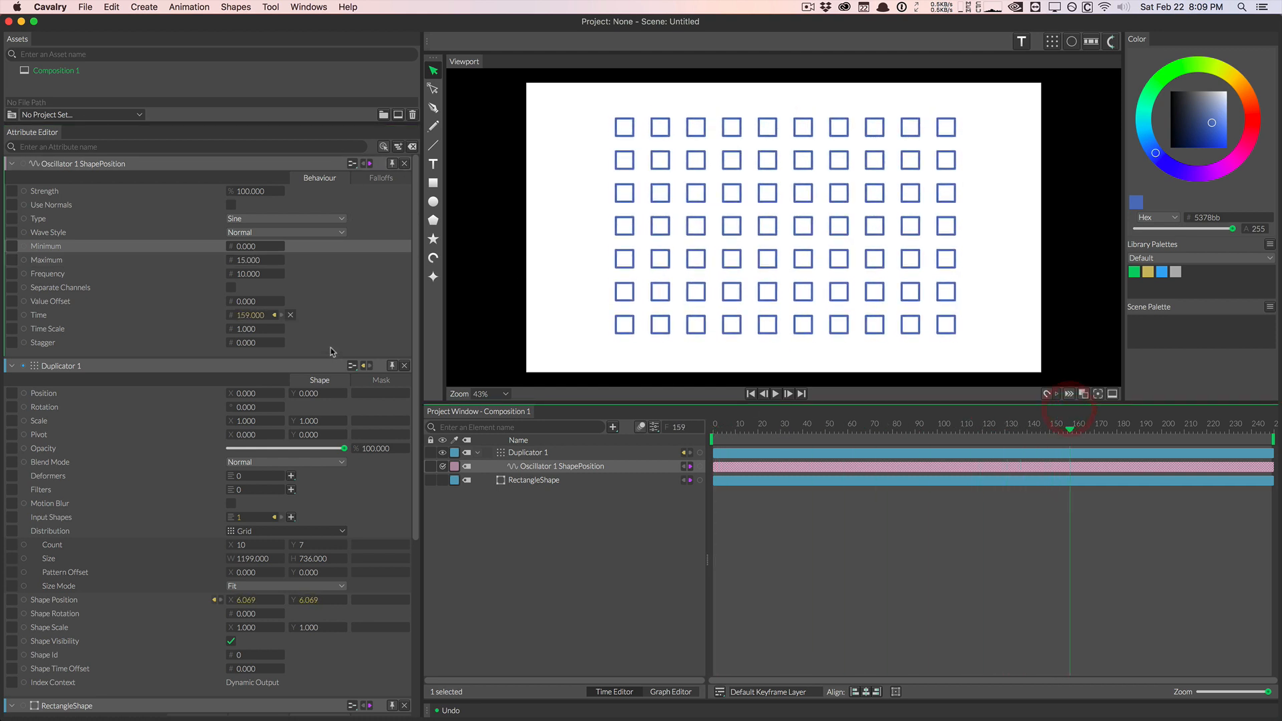
Set the Oscillator's Frequency to 15, play the animation from the start, and scrub to frame 89
{"action": "left_click", "coordinate": [262, 279]}
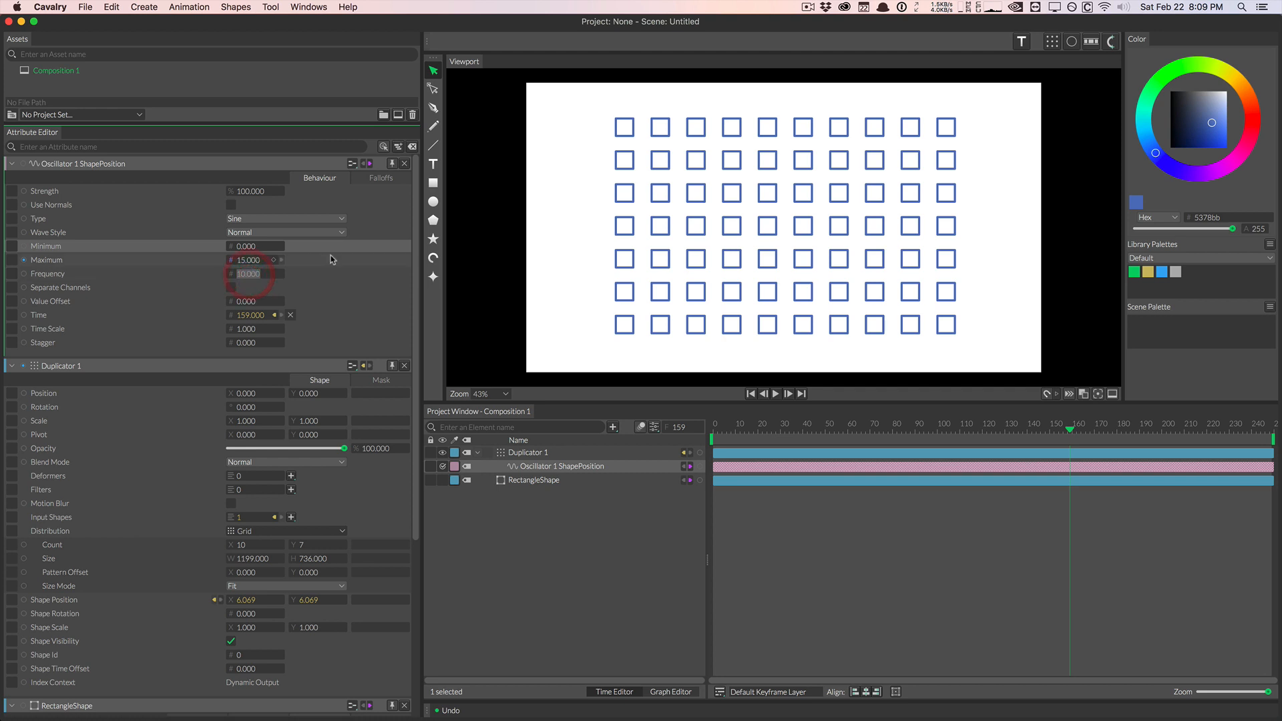
{"action": "type", "text": "15.000"}
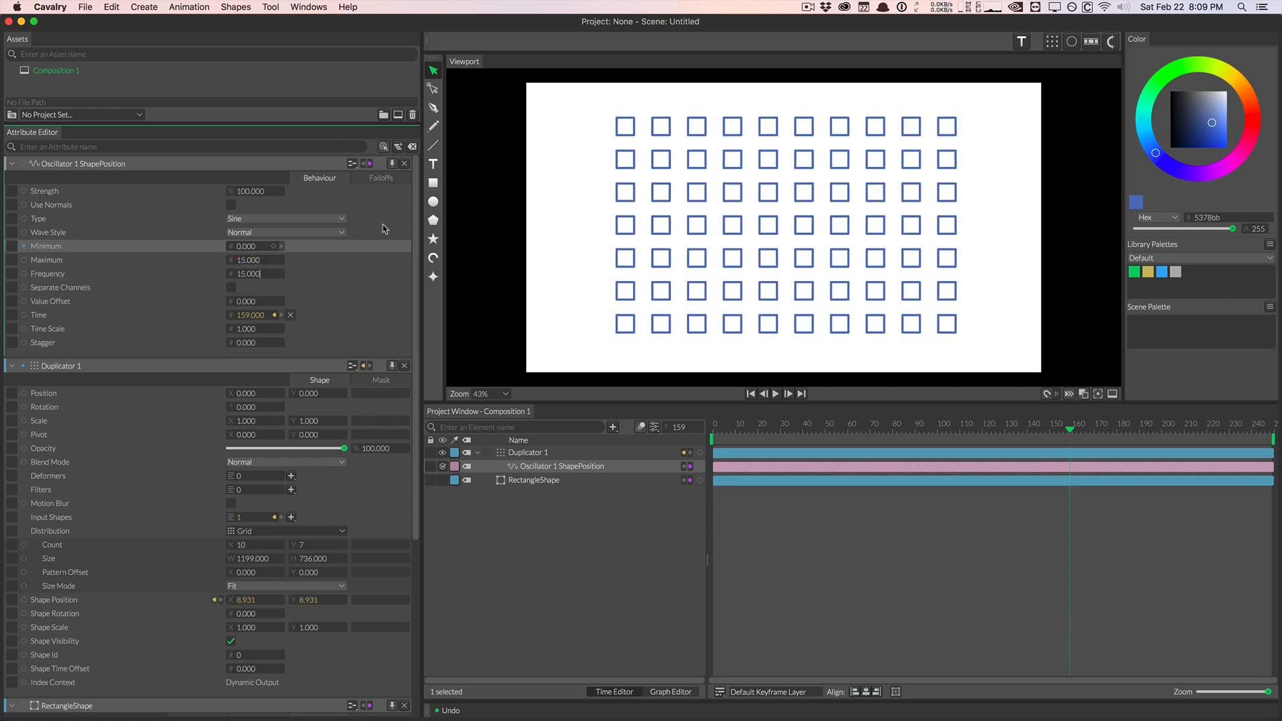
{"action": "left_click", "coordinate": [750, 394]}
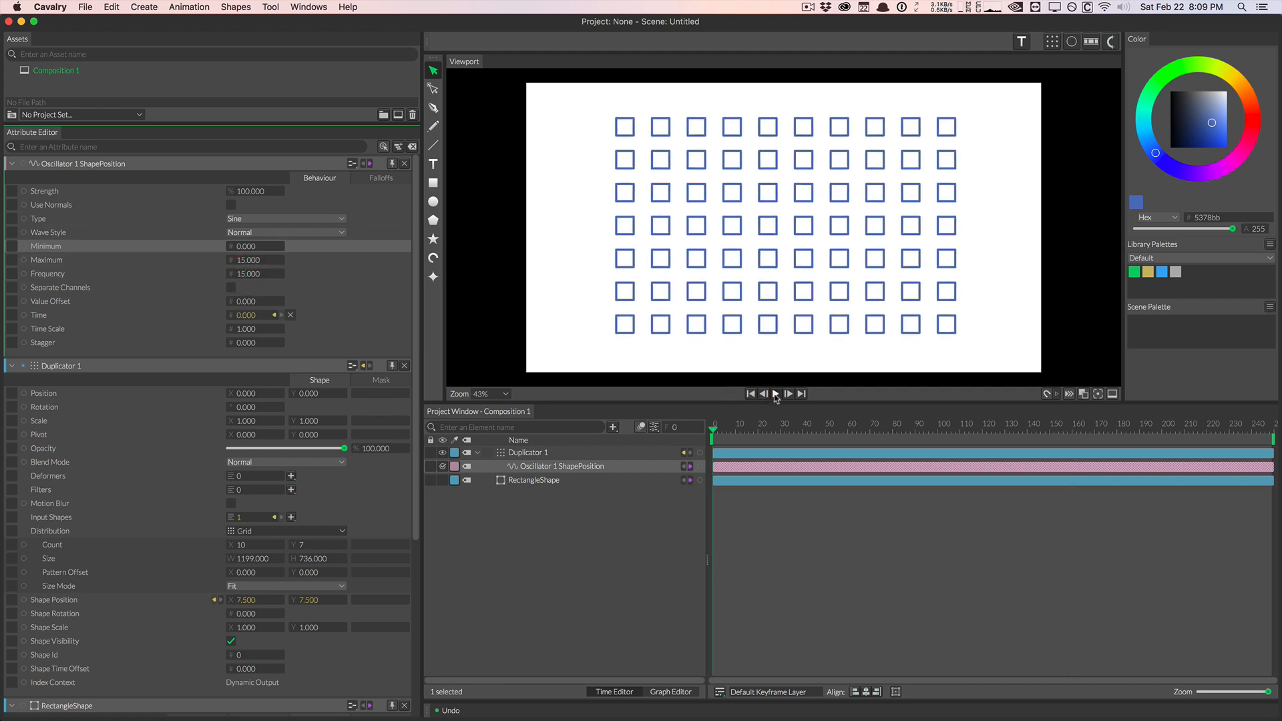
{"action": "left_click", "coordinate": [775, 394]}
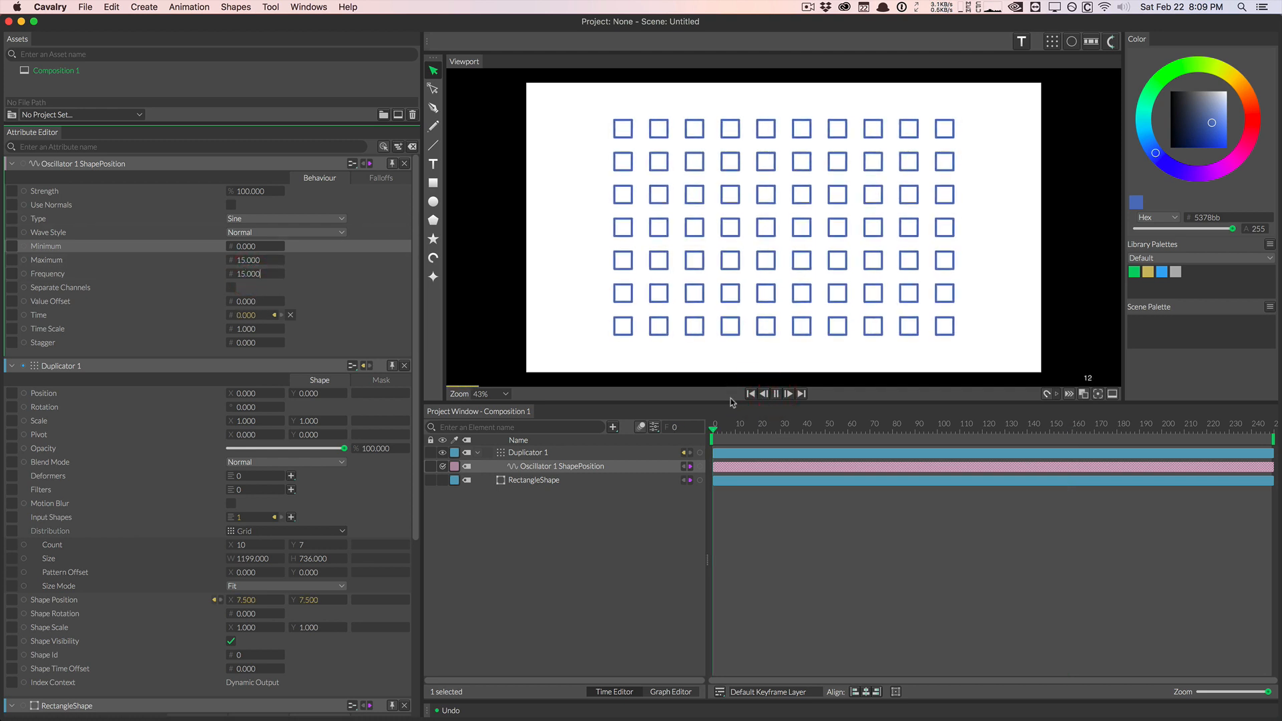
{"action": "left_click", "coordinate": [777, 393]}
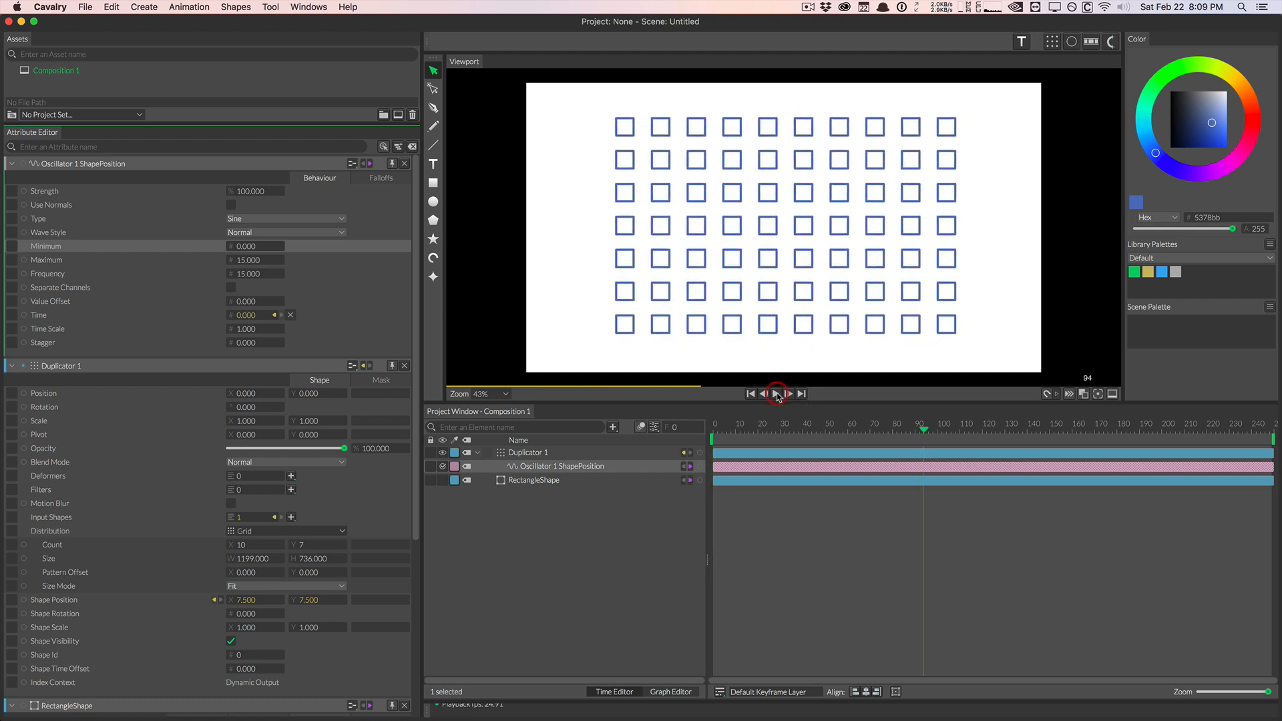
{"action": "left_click_drag", "start_coordinate": [796, 429], "coordinate": [913, 430]}
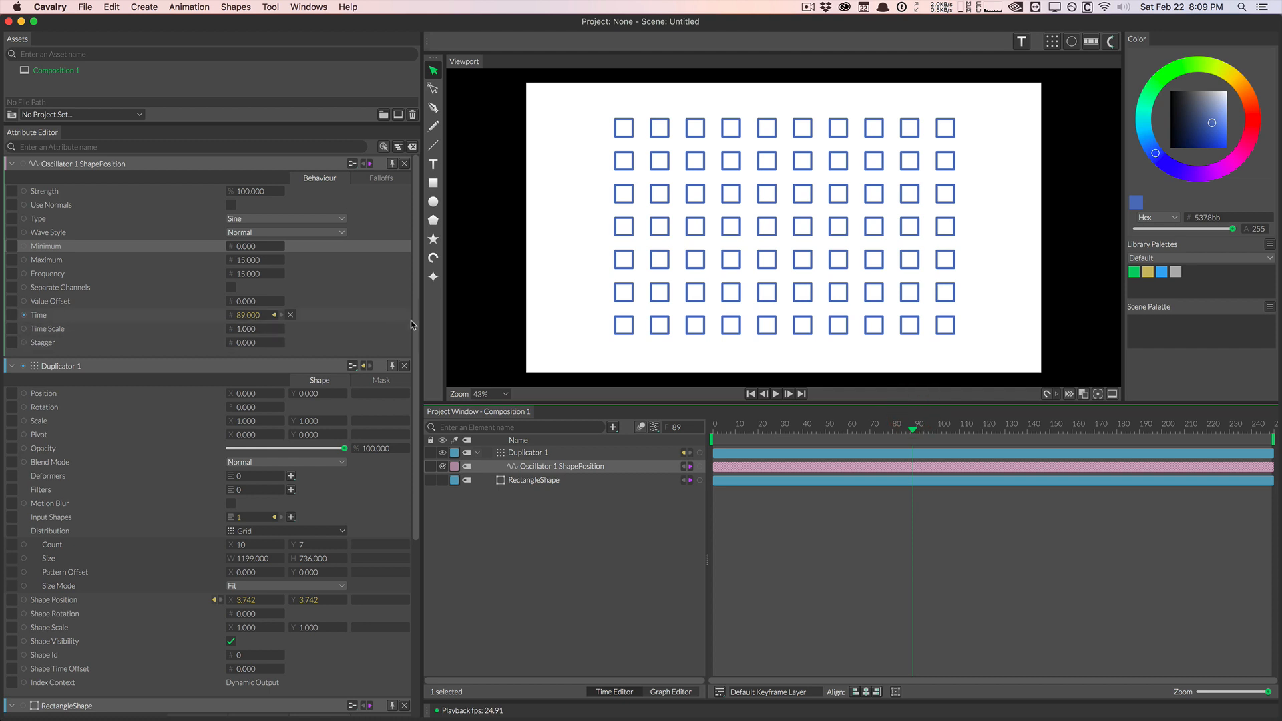
Set the Oscillator's Stagger to 1.02 and play the animation from the start to preview the offset motion
{"action": "left_click_drag", "start_coordinate": [416, 325], "coordinate": [418, 334]}
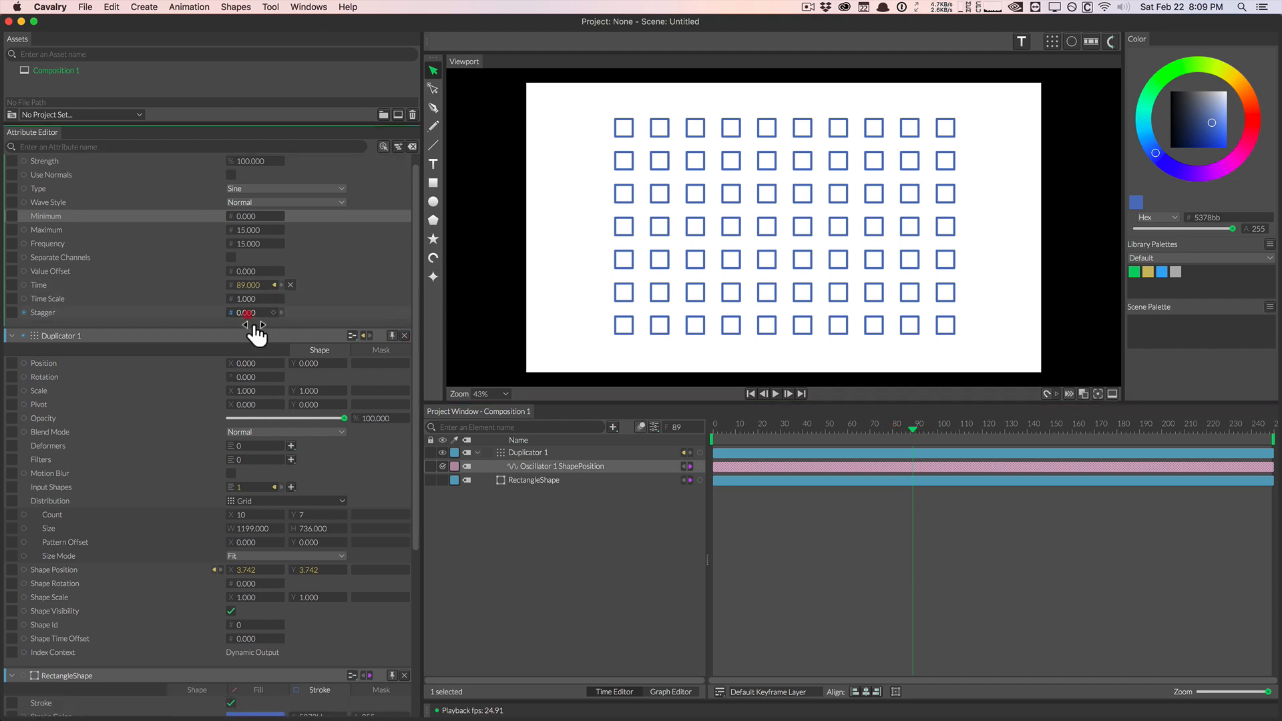
{"action": "left_click_drag", "start_coordinate": [258, 326], "coordinate": [321, 320]}
{"action": "left_click", "coordinate": [751, 394]}
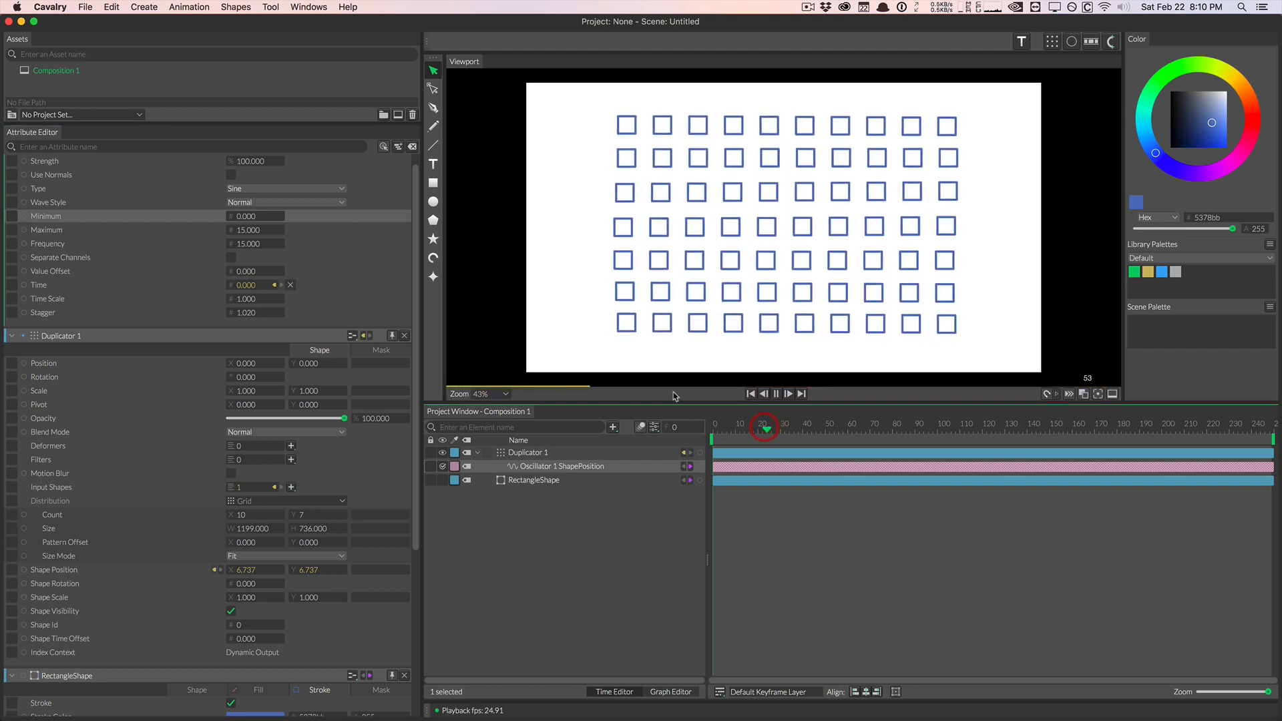
{"action": "left_click", "coordinate": [776, 393]}
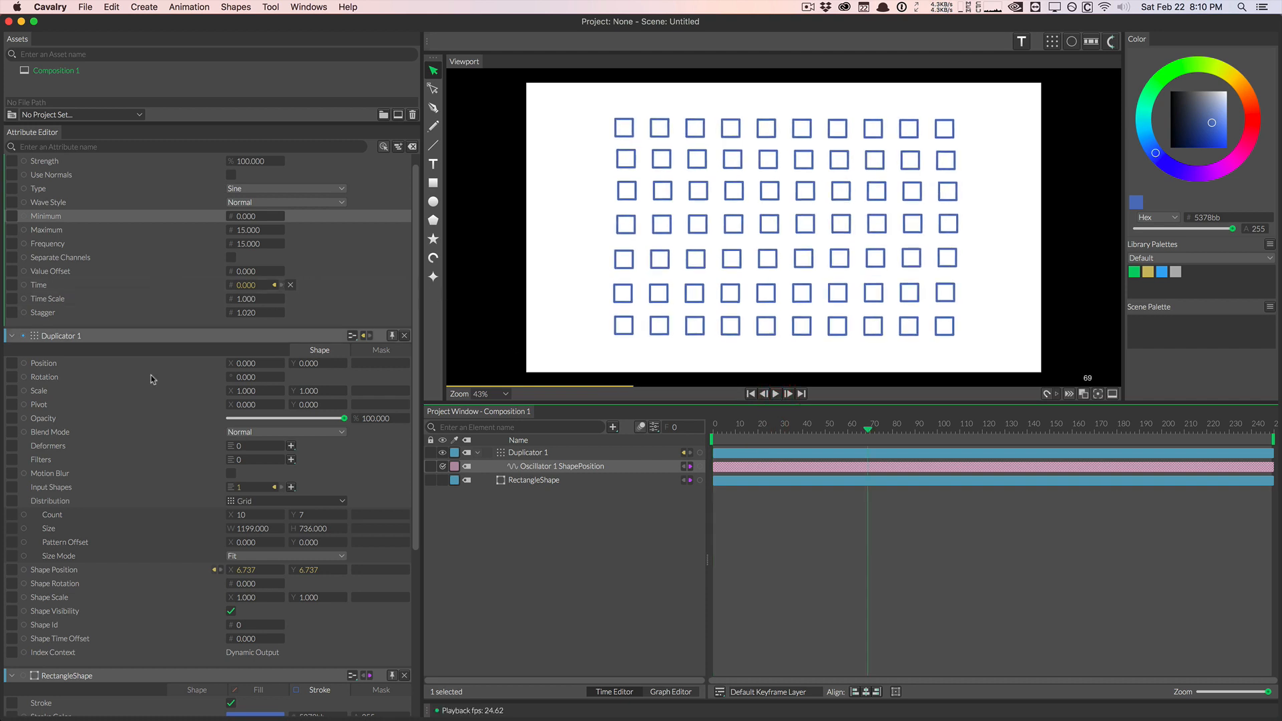
Review the Oscillator, Duplicator and RectangleShape attributes, then scrub the timeline to frame 118
{"action": "left_click_drag", "start_coordinate": [415, 317], "coordinate": [407, 265]}
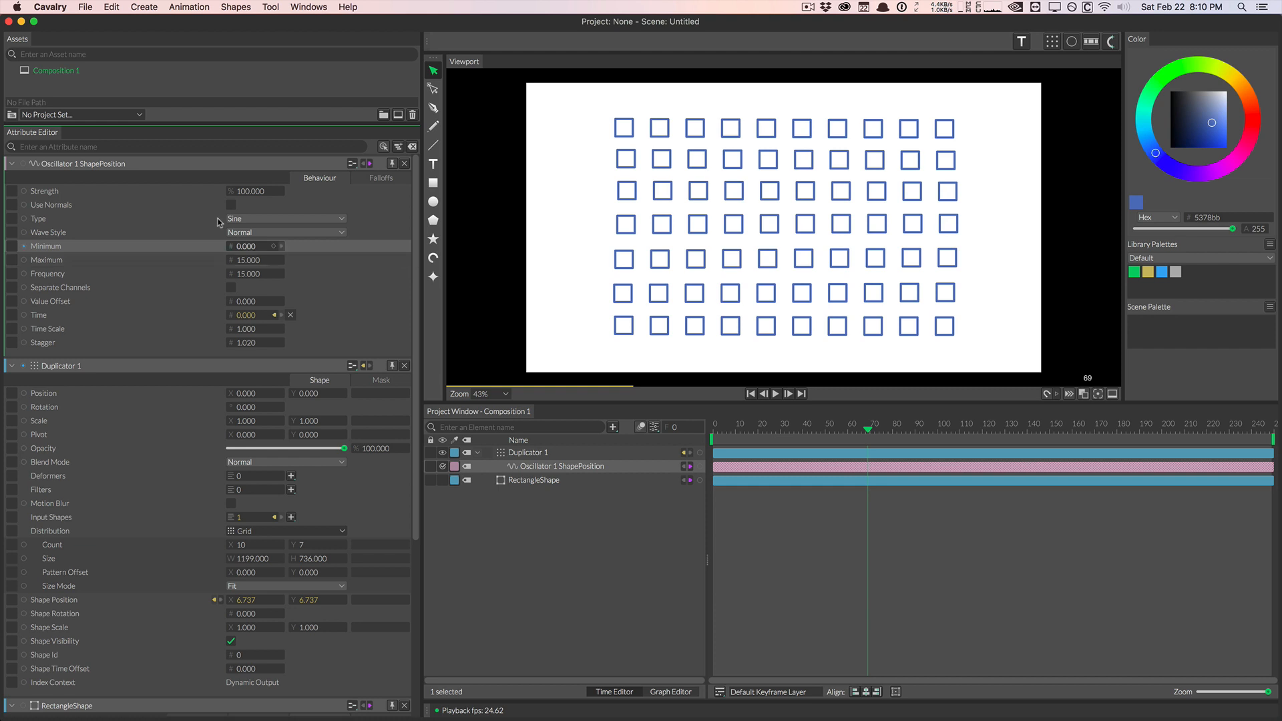
{"action": "scroll", "coordinate": [93, 365], "scroll_direction": "down", "scroll_amount": 5}
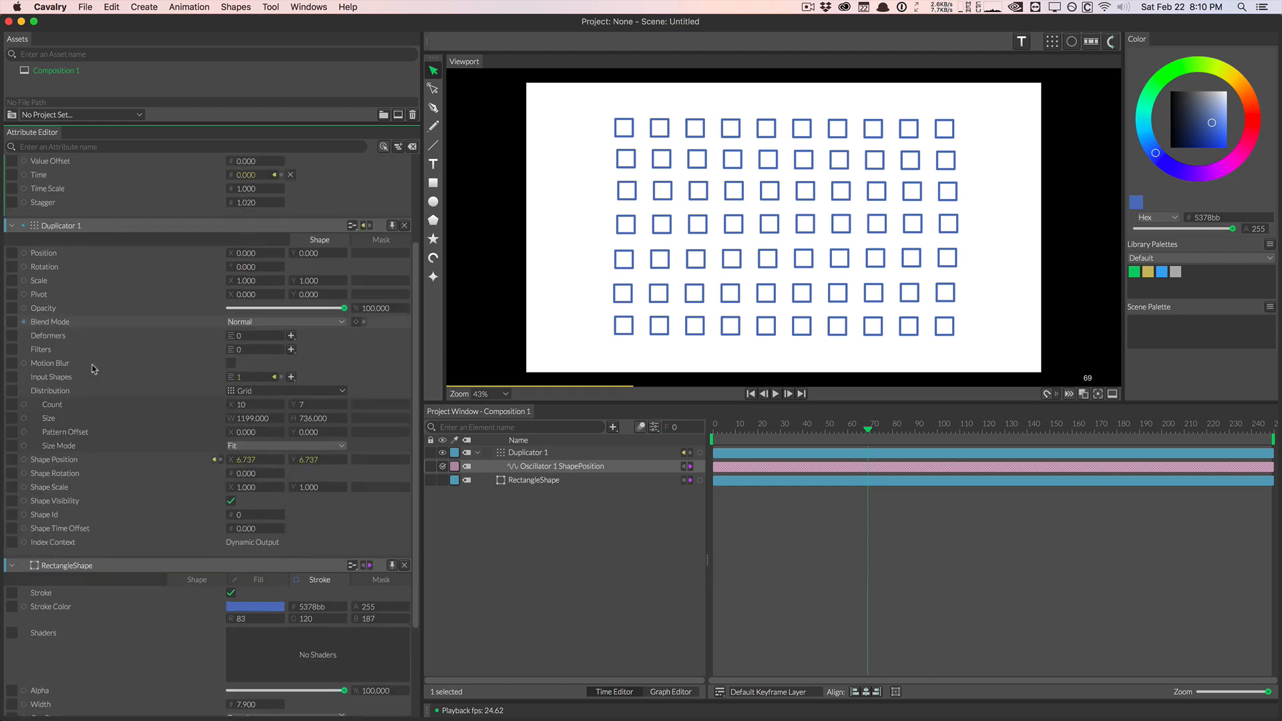
{"action": "scroll", "coordinate": [84, 525], "scroll_direction": "down", "scroll_amount": 3}
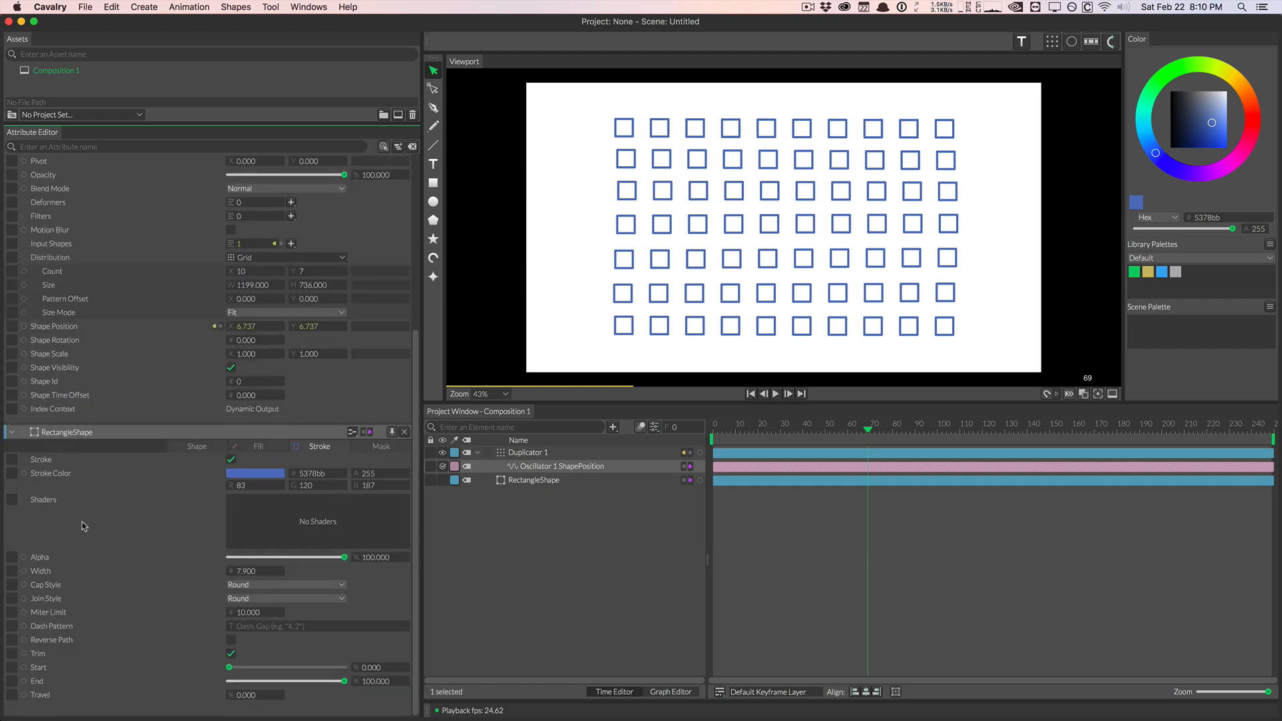
{"action": "scroll", "coordinate": [84, 526], "scroll_direction": "up", "scroll_amount": 6}
{"action": "scroll", "coordinate": [83, 525], "scroll_direction": "up", "scroll_amount": 2}
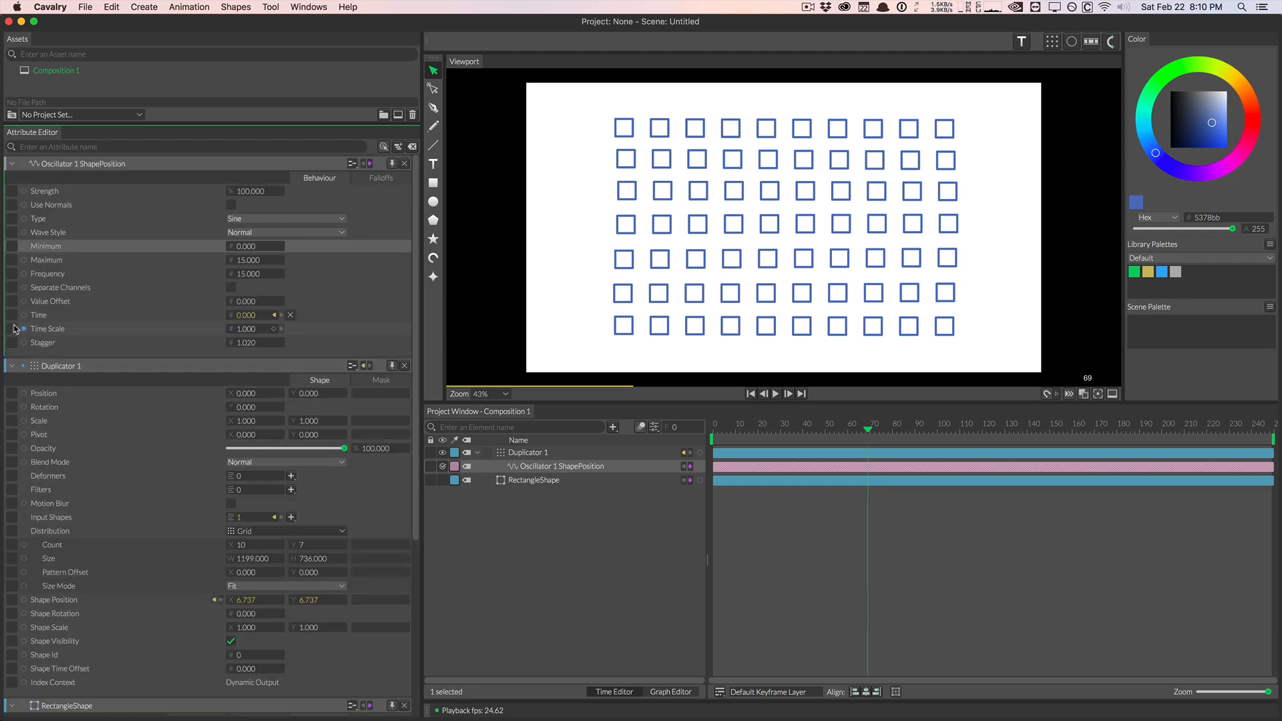
{"action": "mouse_move", "coordinate": [22, 317]}
{"action": "left_mouse_down"}
{"action": "mouse_move", "coordinate": [35, 314]}
{"action": "mouse_move", "coordinate": [27, 325]}
{"action": "left_mouse_up"}
{"action": "left_click_drag", "start_coordinate": [771, 428], "coordinate": [979, 419]}
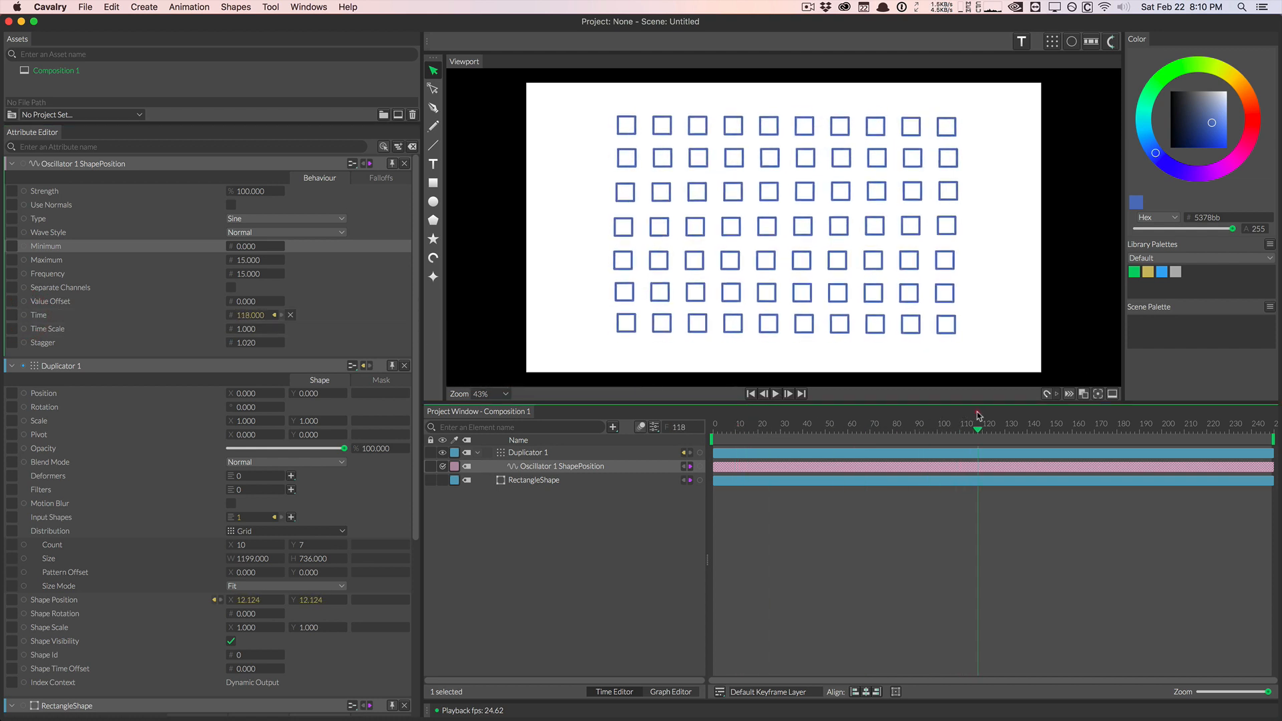
Try a Noise behaviour on the Duplicator's Shape Time Offset, scrub to frame 166, and undo the scrub
{"action": "left_click", "coordinate": [84, 368]}
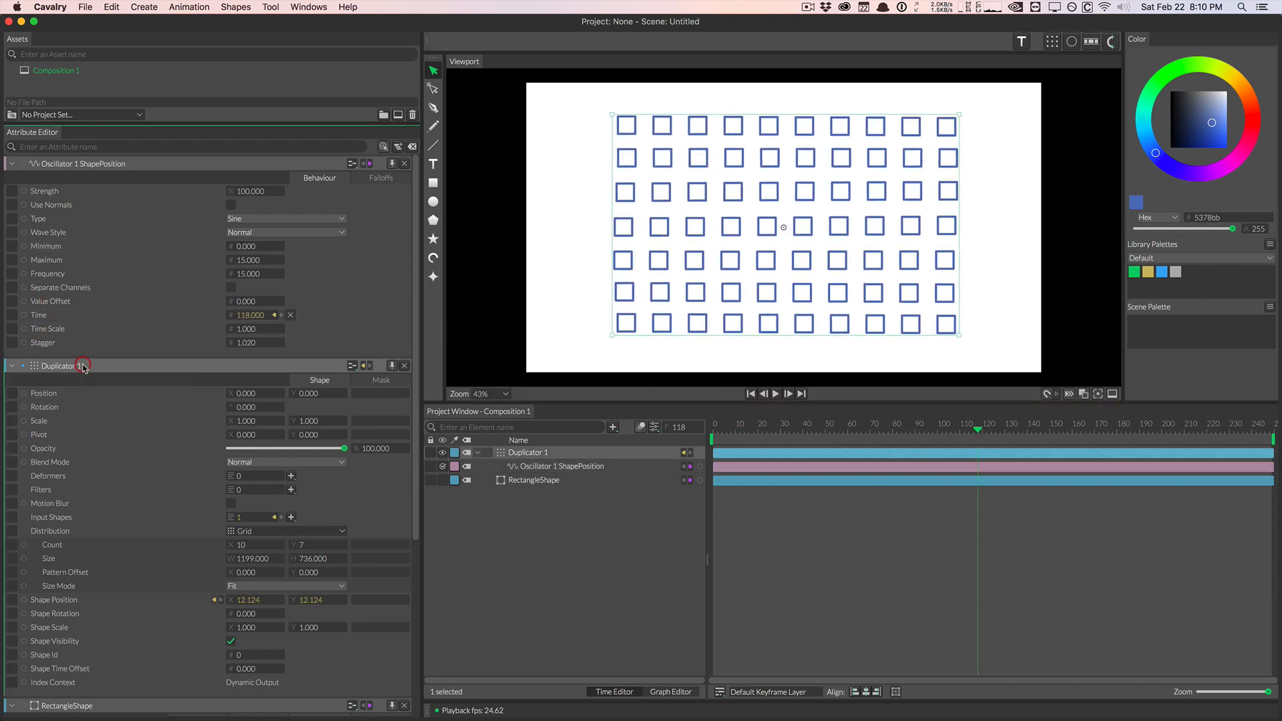
{"action": "scroll", "coordinate": [80, 414], "scroll_direction": "down", "scroll_amount": 3}
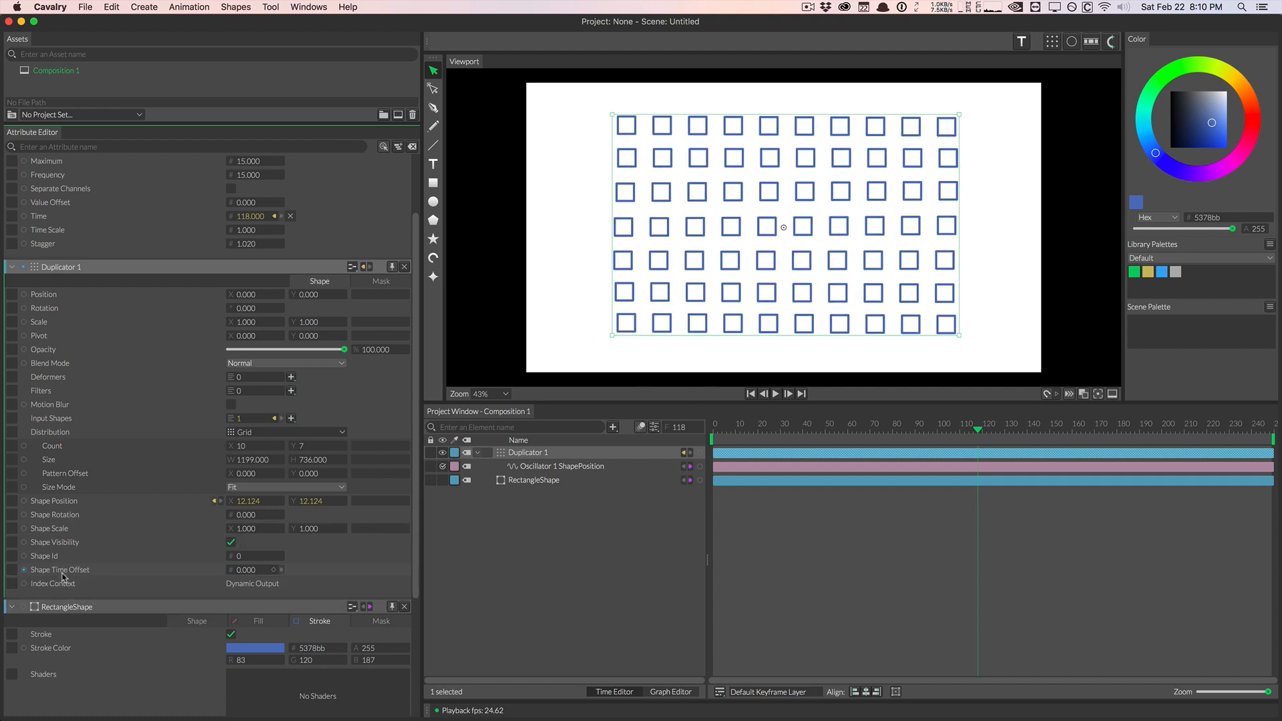
{"action": "right_click", "coordinate": [104, 573]}
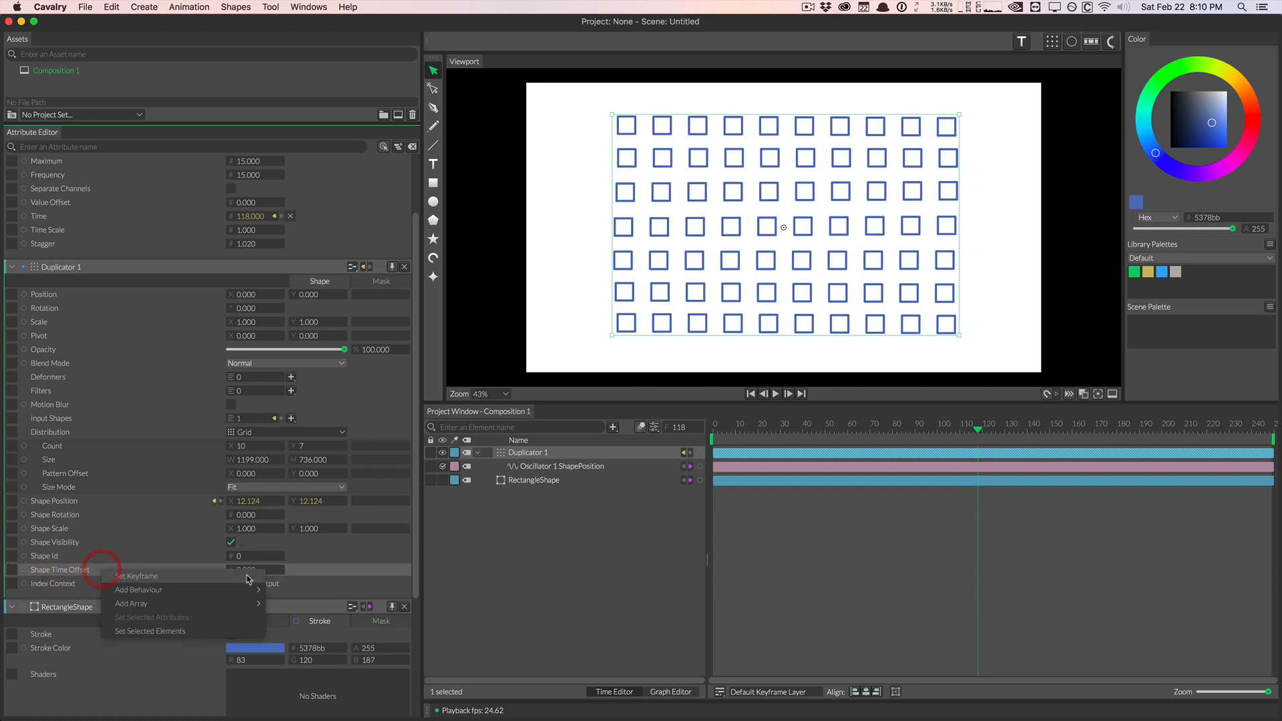
{"action": "mouse_move", "coordinate": [249, 592]}
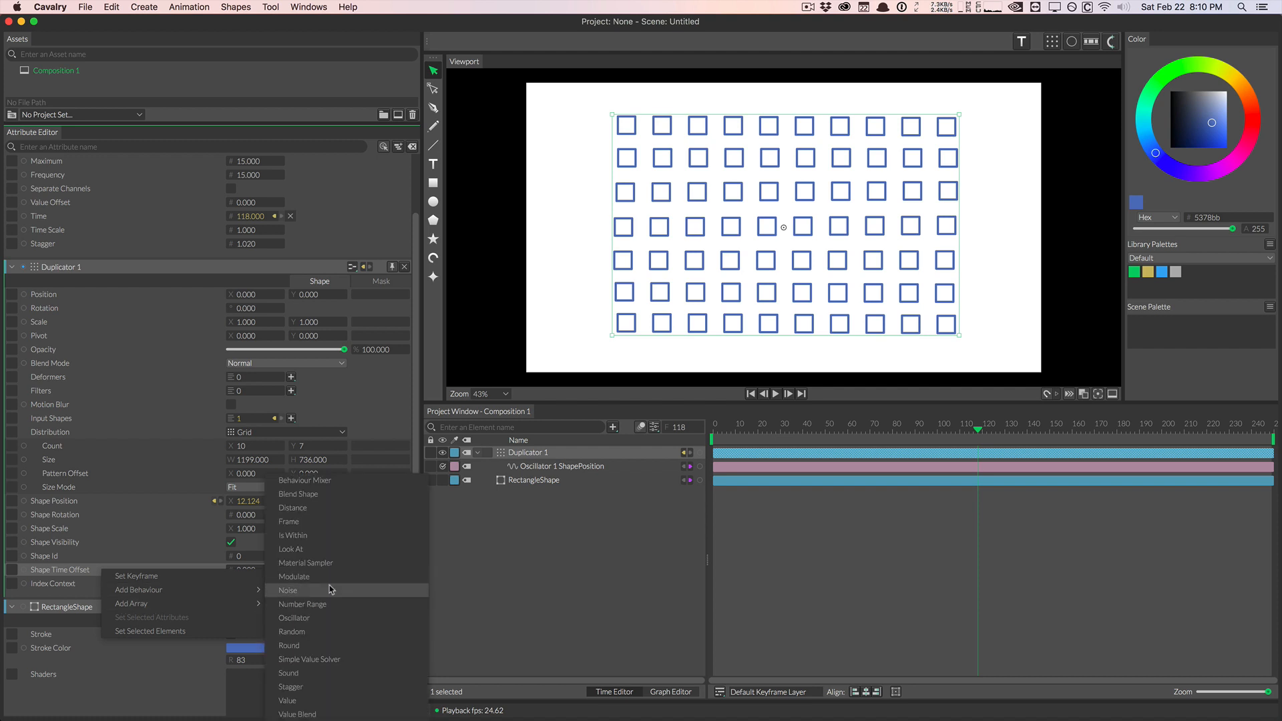
{"action": "left_click", "coordinate": [330, 585]}
{"action": "left_click_drag", "start_coordinate": [789, 428], "coordinate": [1085, 408]}
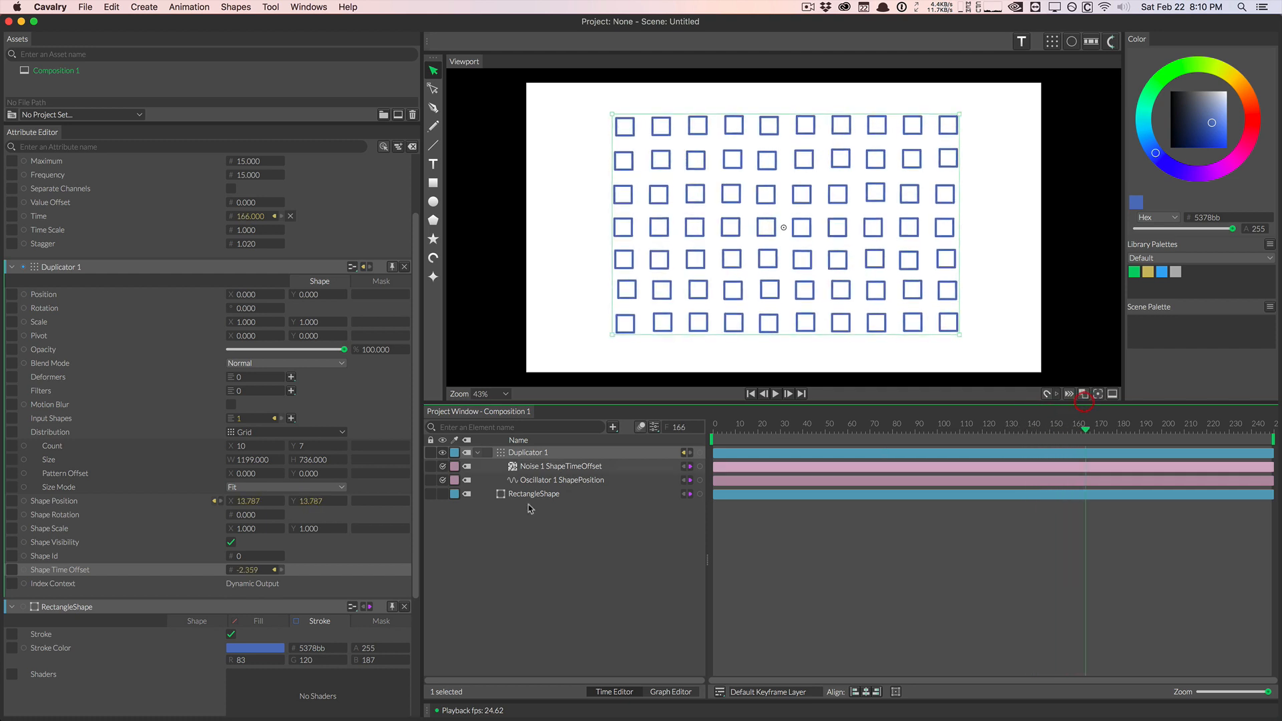
{"action": "key", "text": "super+z"}
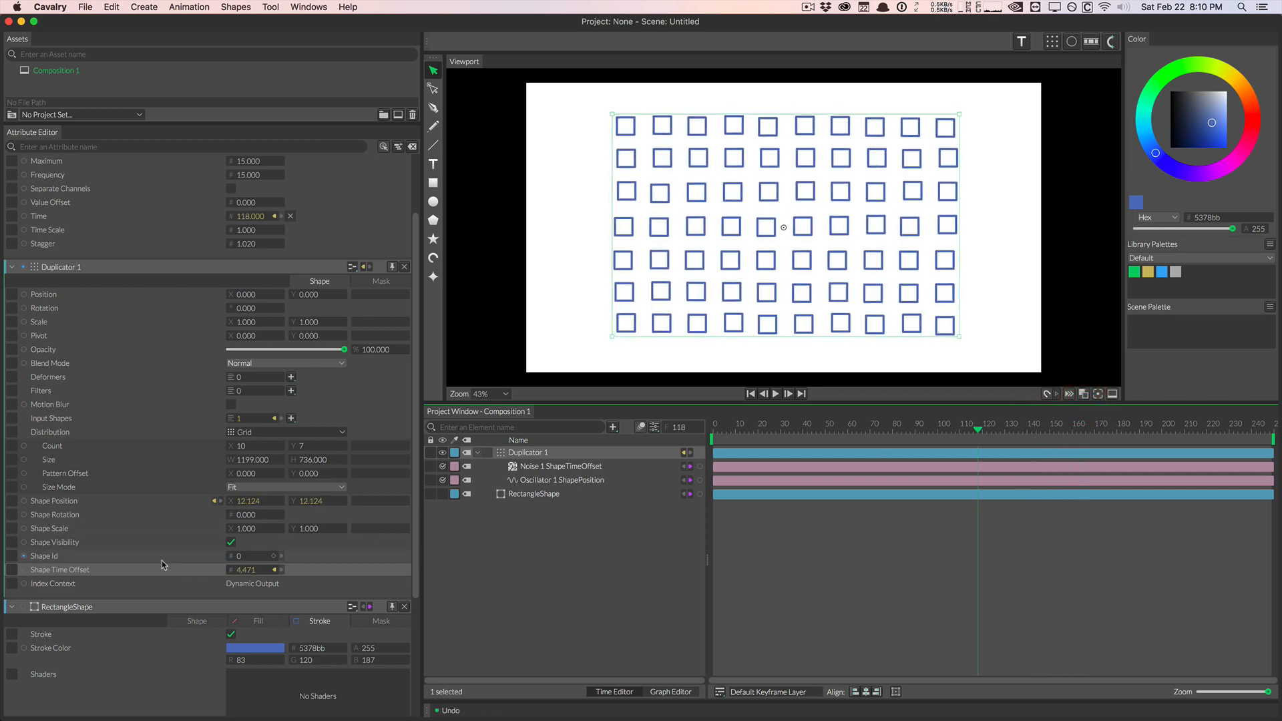
Check the behaviour options for Shape Time Offset, then delete its Noise behaviour from the composition
{"action": "right_click", "coordinate": [146, 573]}
{"action": "mouse_move", "coordinate": [220, 618]}
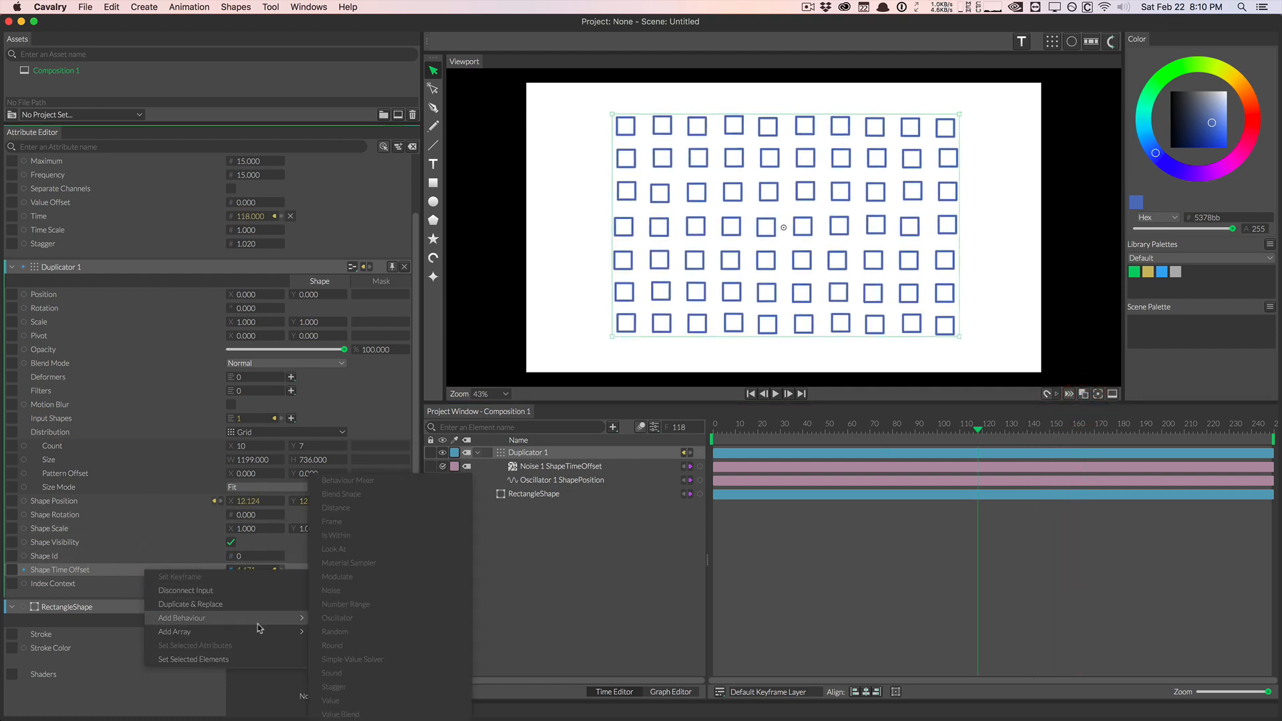
{"action": "key", "text": "Escape"}
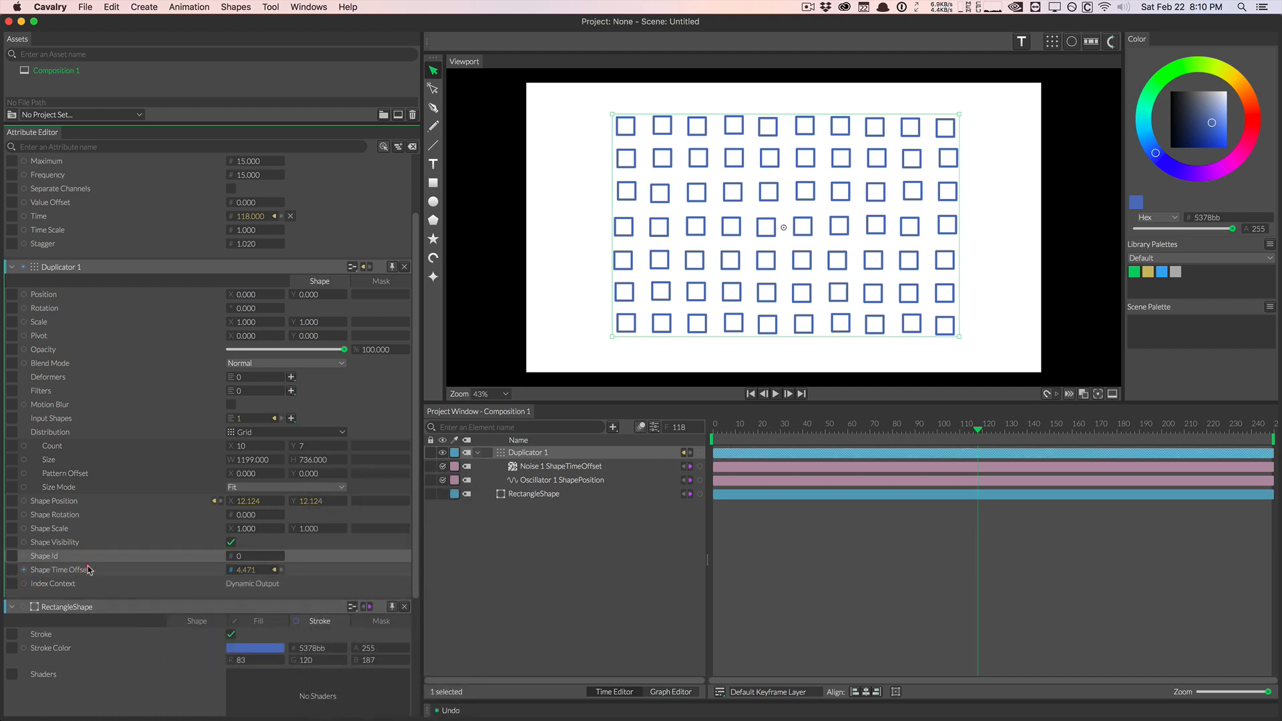
{"action": "right_click", "coordinate": [96, 570]}
{"action": "mouse_move", "coordinate": [220, 618]}
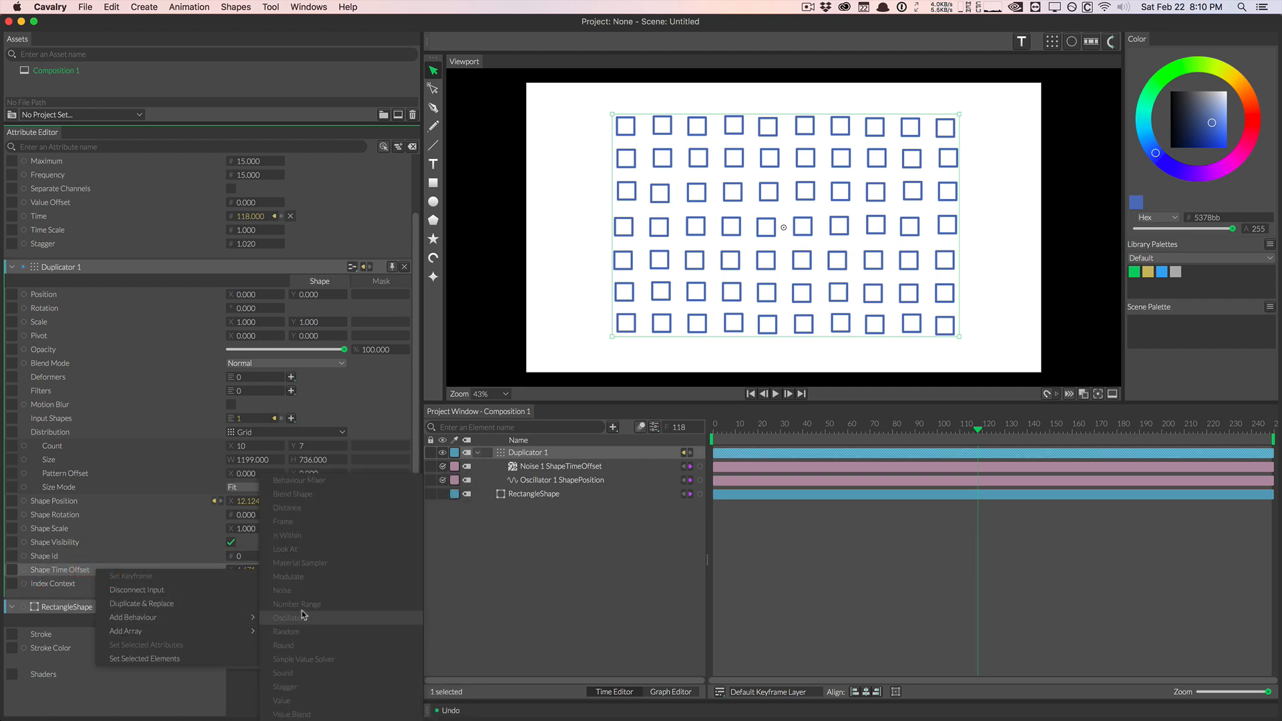
{"action": "left_click", "coordinate": [547, 467]}
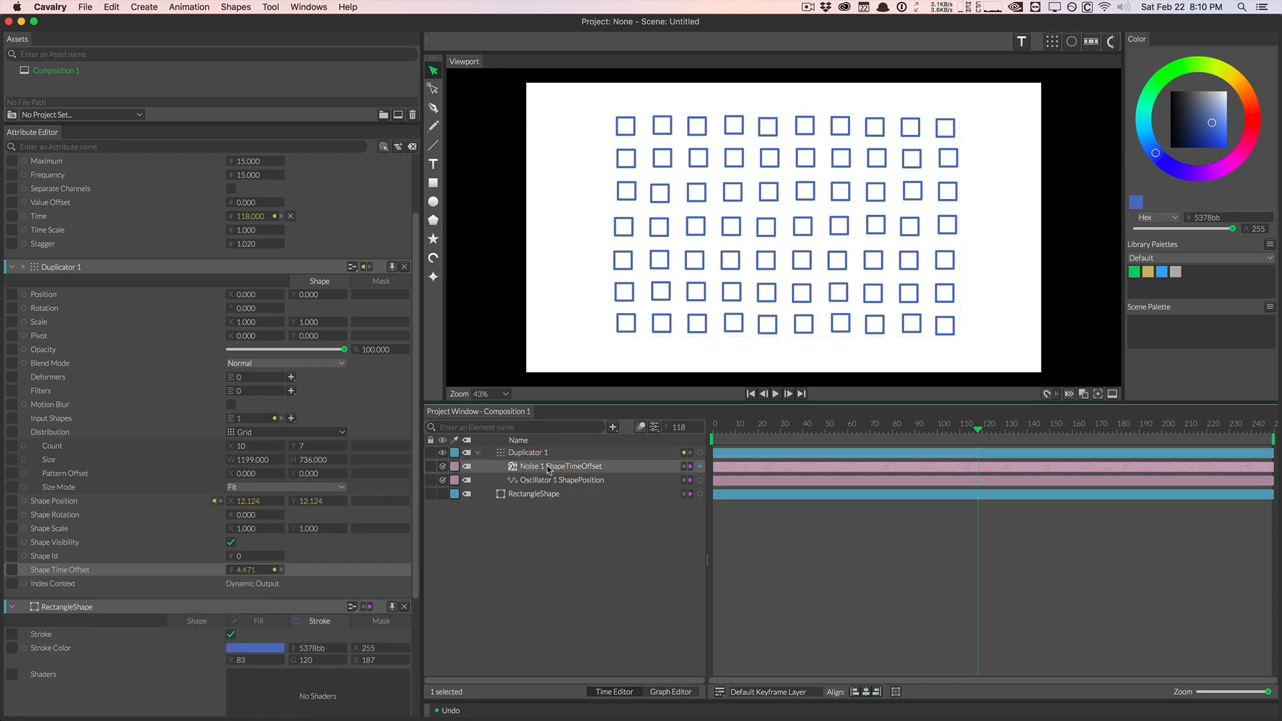
{"action": "key", "text": "Delete"}
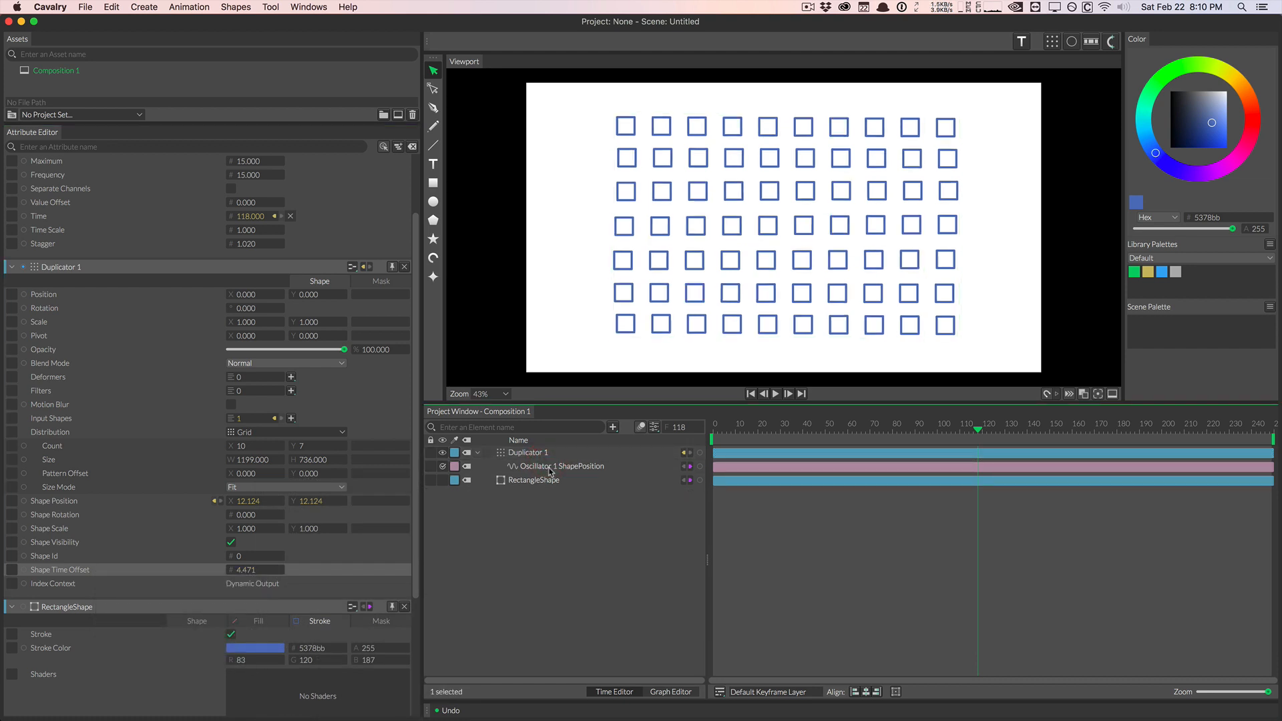
Add a Stagger behaviour to the Duplicator's Shape Time Offset
{"action": "left_click", "coordinate": [545, 453]}
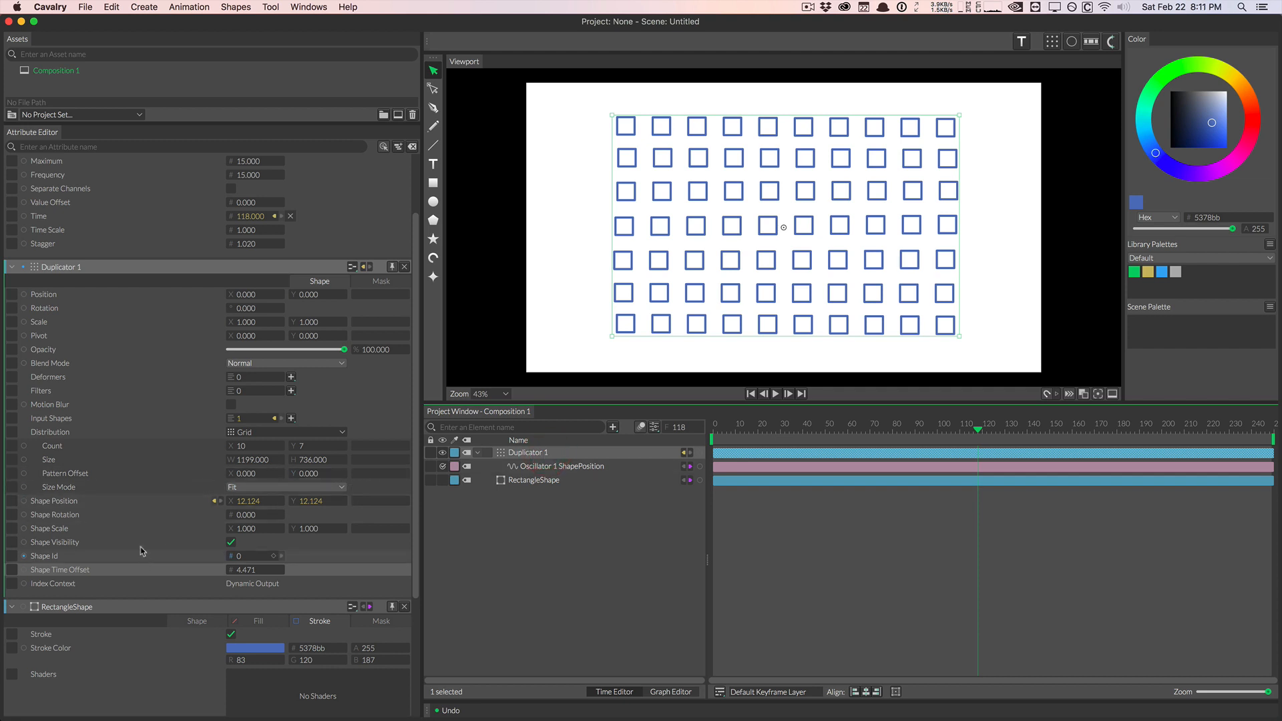
{"action": "right_click", "coordinate": [100, 572]}
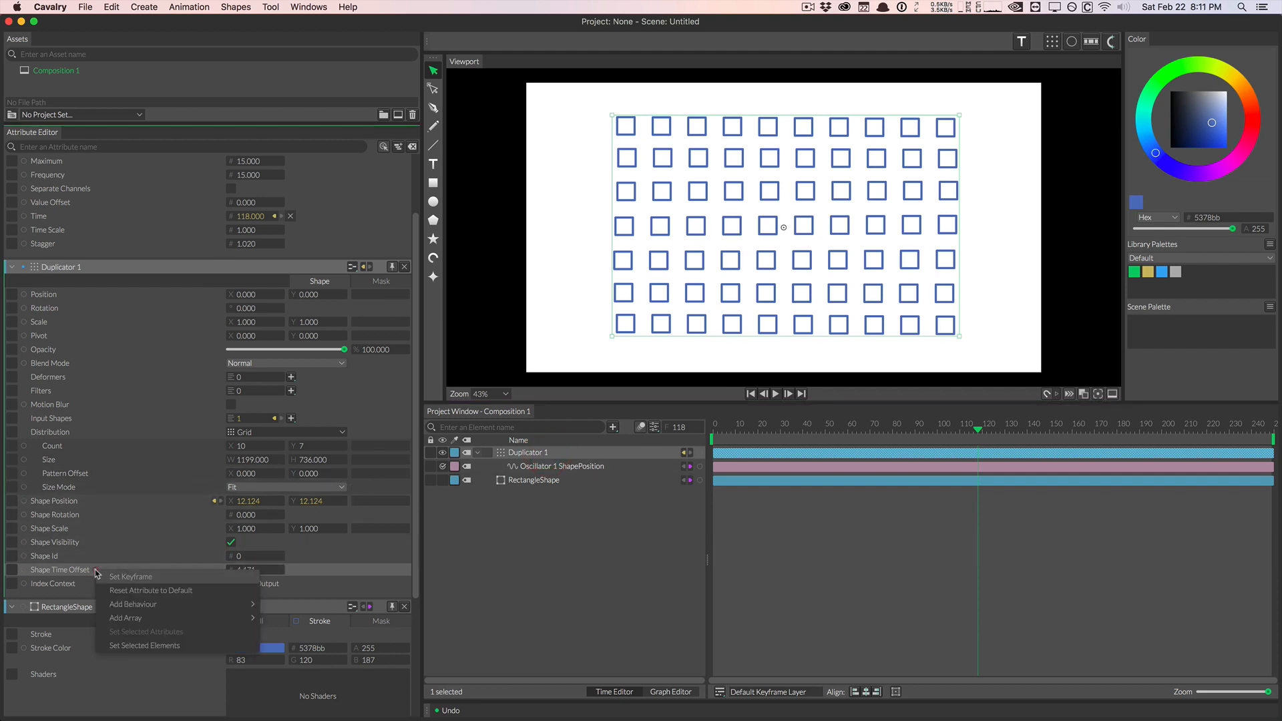
{"action": "mouse_move", "coordinate": [179, 606]}
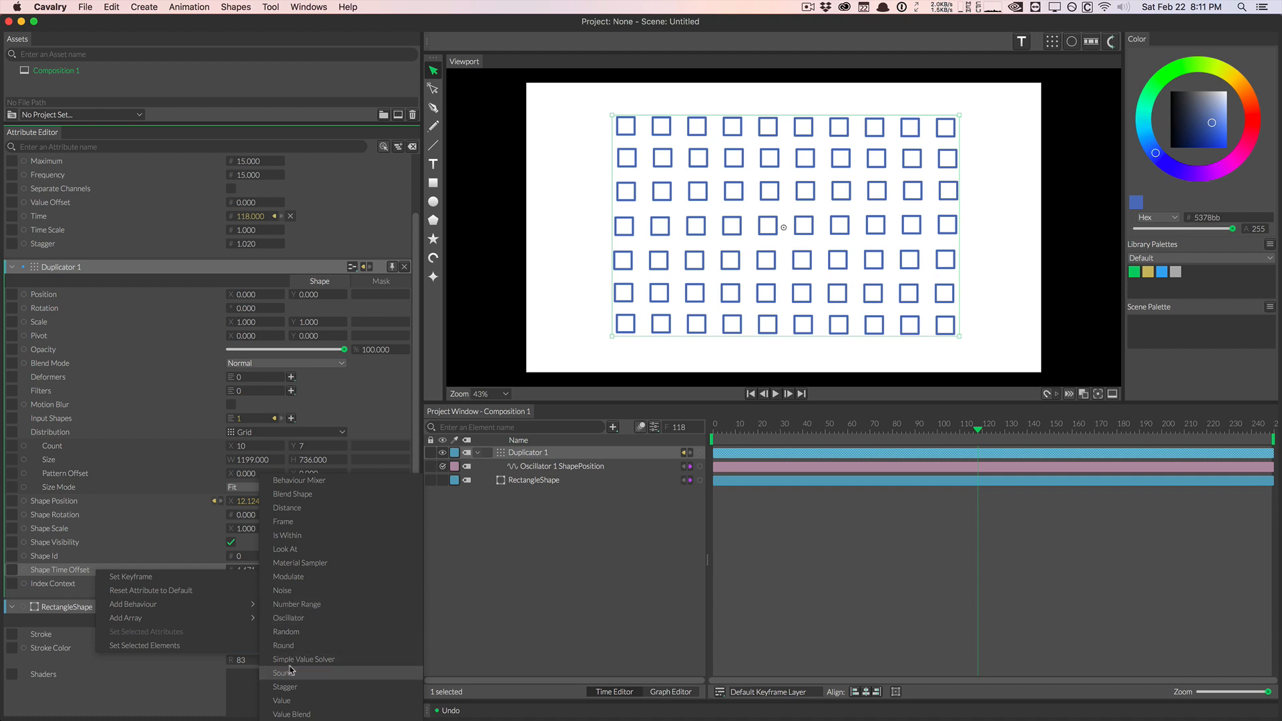
{"action": "left_click", "coordinate": [285, 686]}
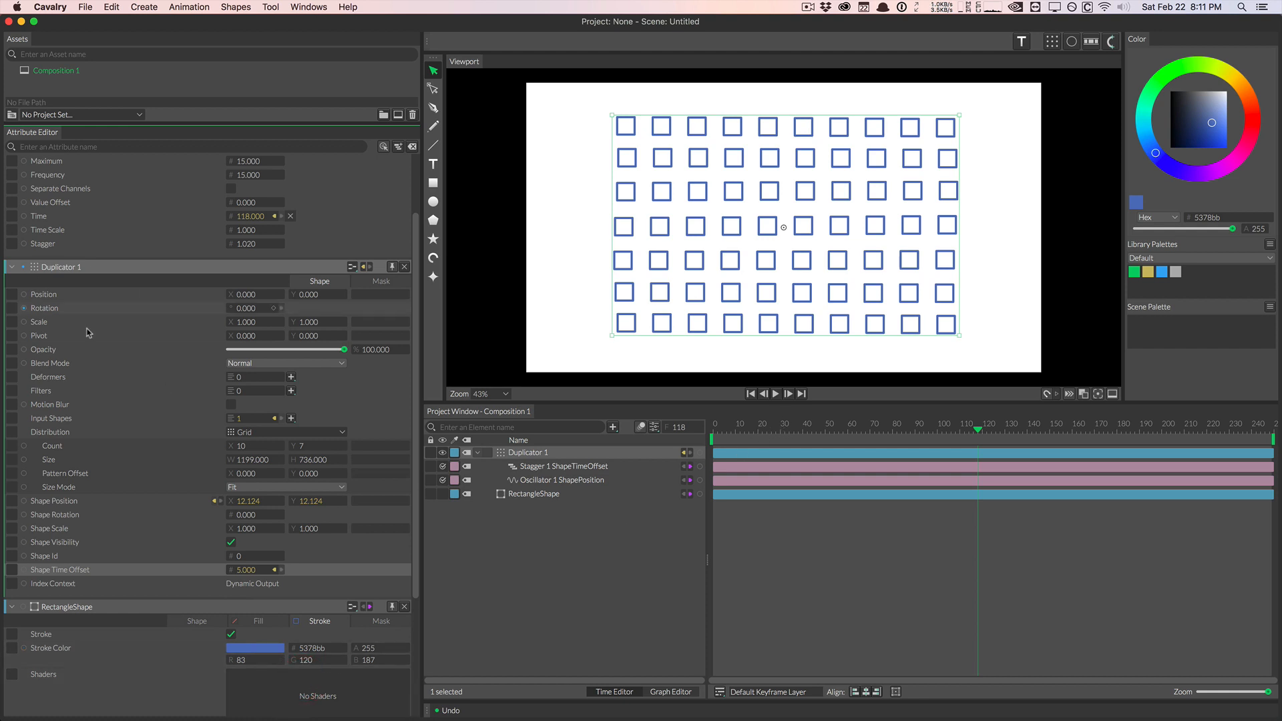
Select the Stagger behaviour, scrub the timeline to frame 54, and set its Maximum to 67
{"action": "left_click", "coordinate": [568, 470]}
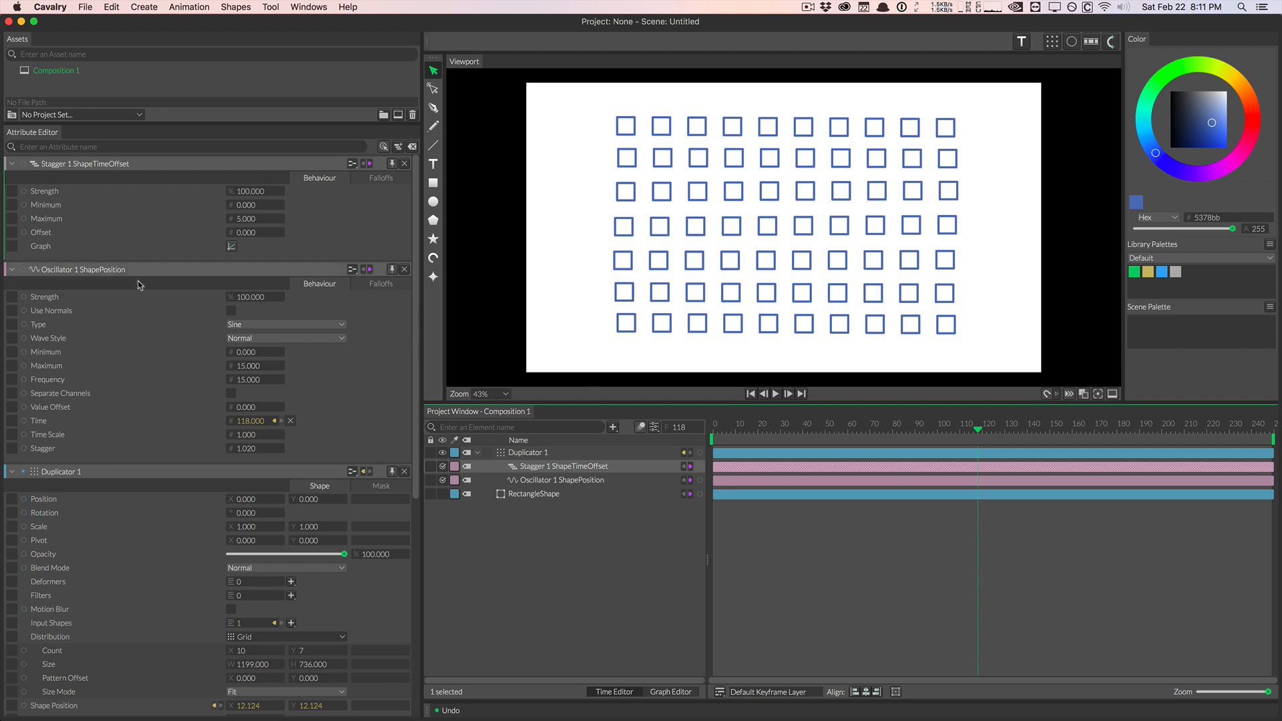
{"action": "mouse_move", "coordinate": [801, 428]}
{"action": "left_mouse_down"}
{"action": "mouse_move", "coordinate": [724, 427]}
{"action": "mouse_move", "coordinate": [814, 424]}
{"action": "mouse_move", "coordinate": [723, 425]}
{"action": "mouse_move", "coordinate": [918, 415]}
{"action": "mouse_move", "coordinate": [815, 411]}
{"action": "left_mouse_up"}
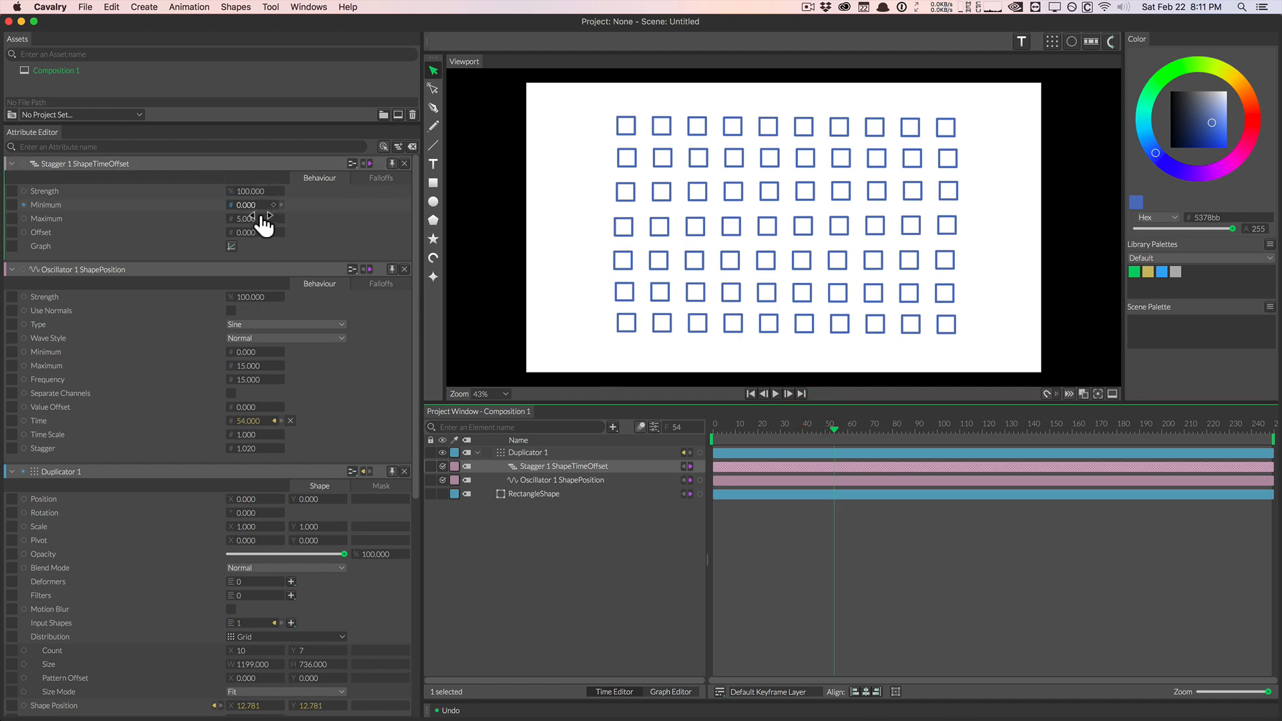
{"action": "mouse_move", "coordinate": [246, 219]}
{"action": "left_mouse_down"}
{"action": "mouse_move", "coordinate": [302, 220]}
{"action": "mouse_move", "coordinate": [287, 214]}
{"action": "left_mouse_up"}
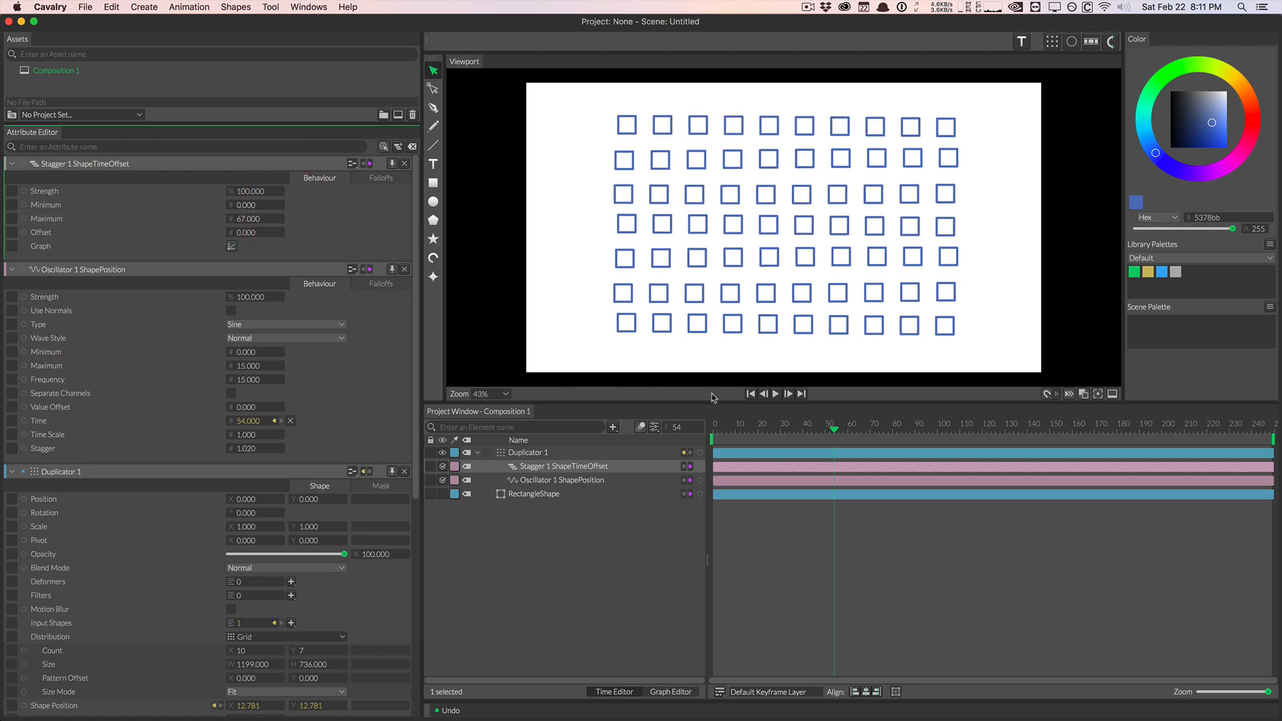
Play the staggered grid animation from the first frame and stop it to check the effect
{"action": "left_click", "coordinate": [749, 394]}
{"action": "left_click", "coordinate": [776, 394]}
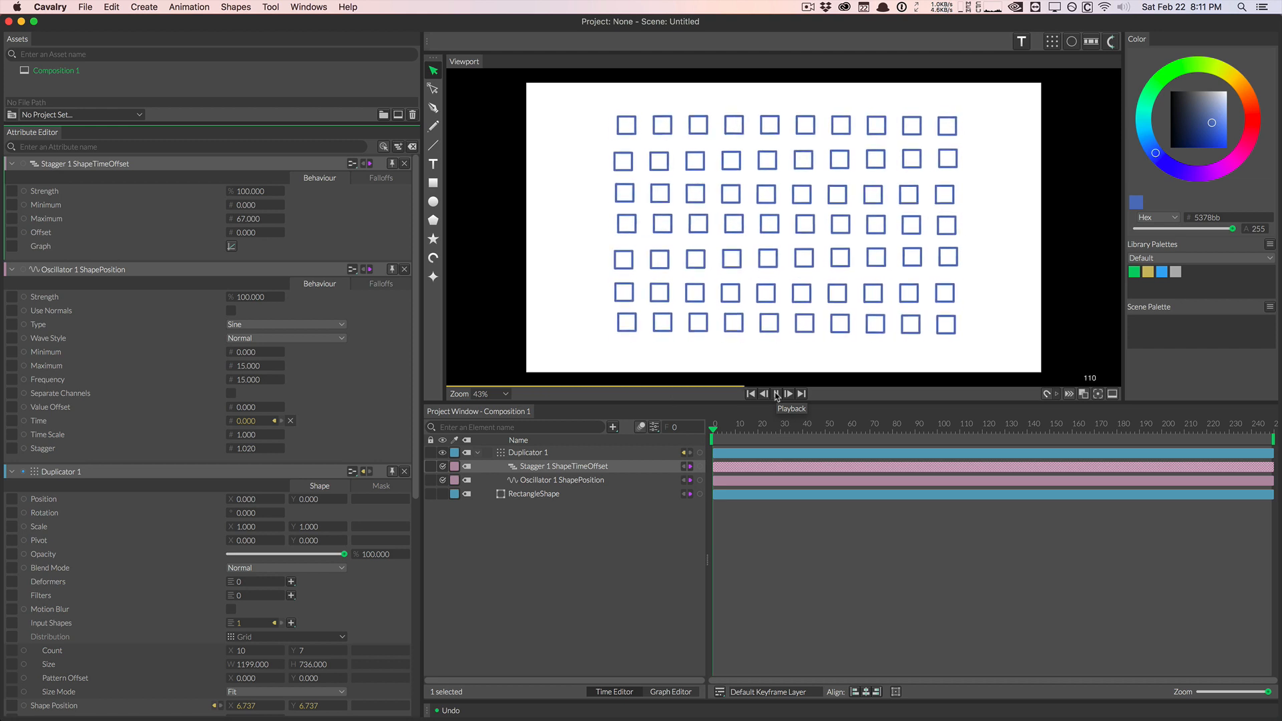
{"action": "left_click", "coordinate": [777, 394]}
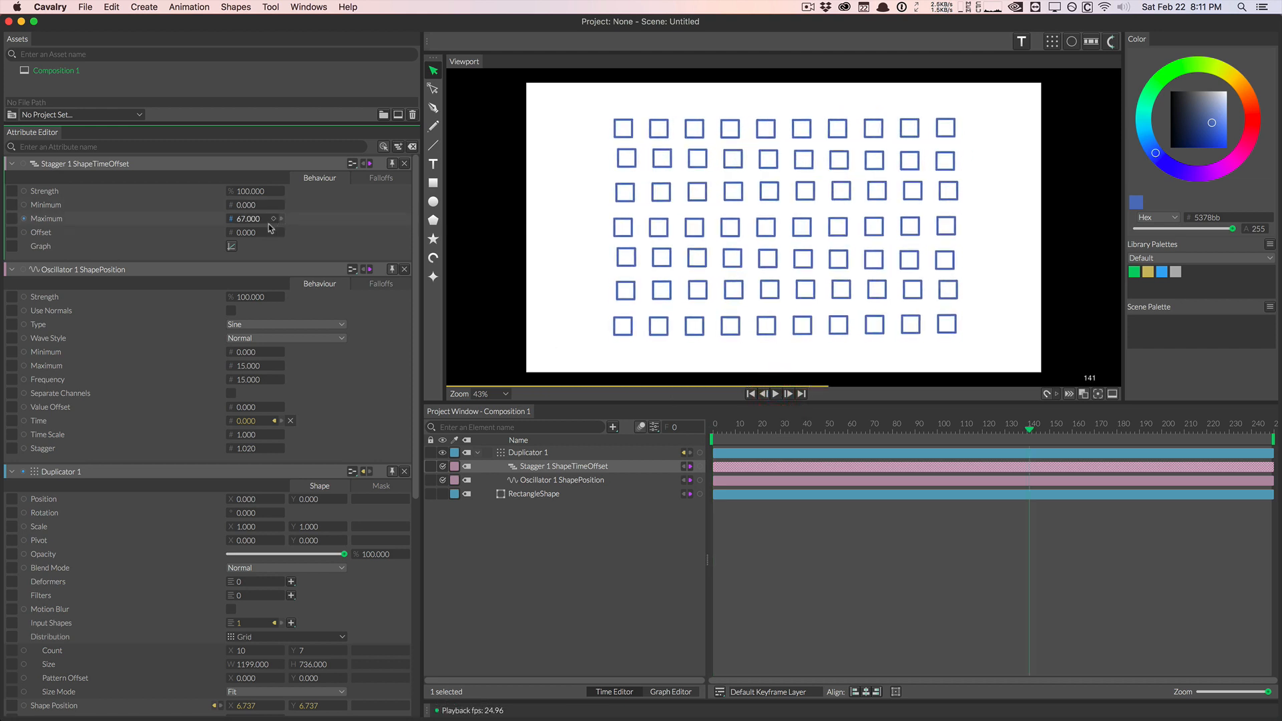
Try 50 as the Stagger behaviour's Maximum, then reduce it to 10
{"action": "type", "text": "50"}
{"action": "key", "text": "Return"}
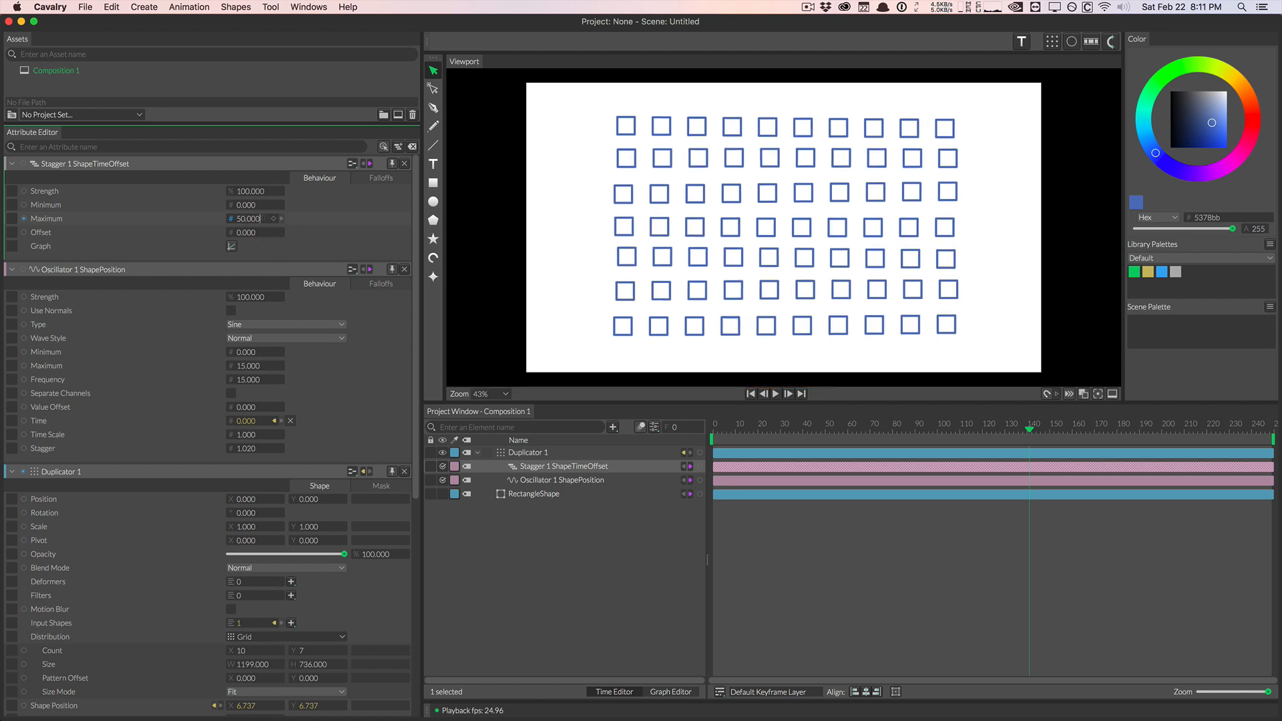
{"action": "left_click", "coordinate": [262, 217]}
{"action": "left_click_drag", "start_coordinate": [263, 217], "coordinate": [189, 216]}
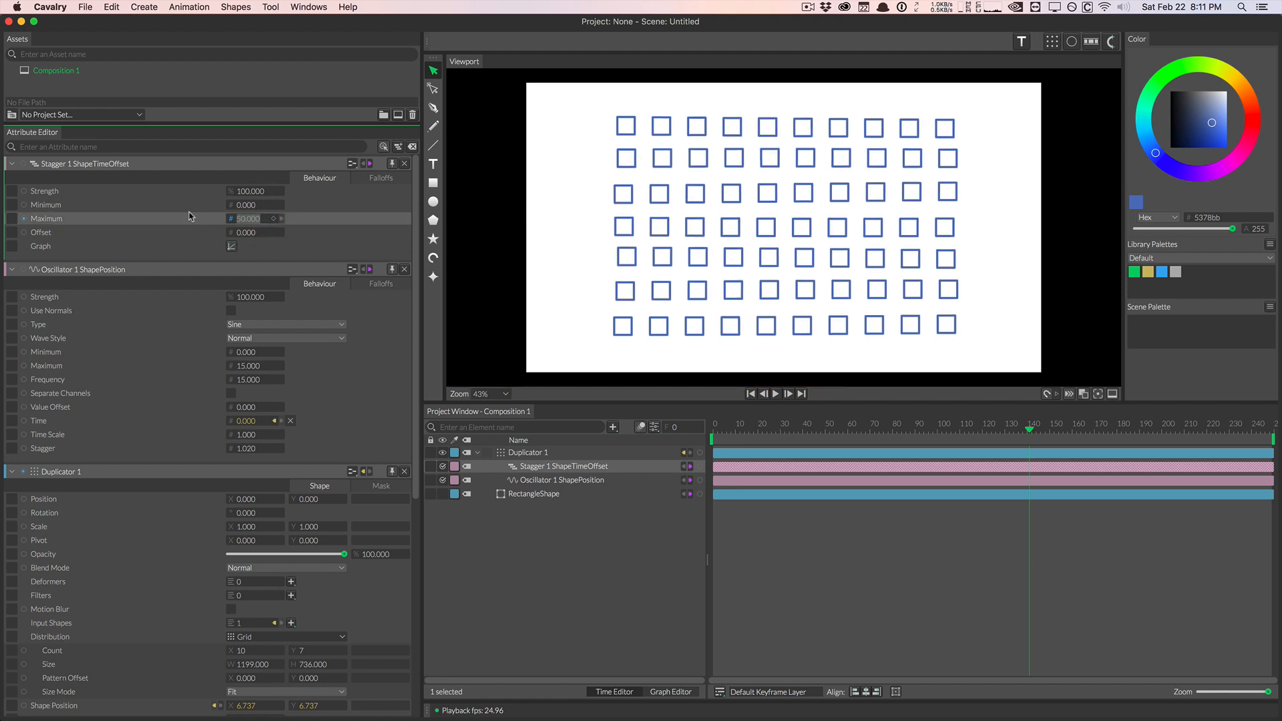
{"action": "type", "text": "10"}
{"action": "key", "text": "Return"}
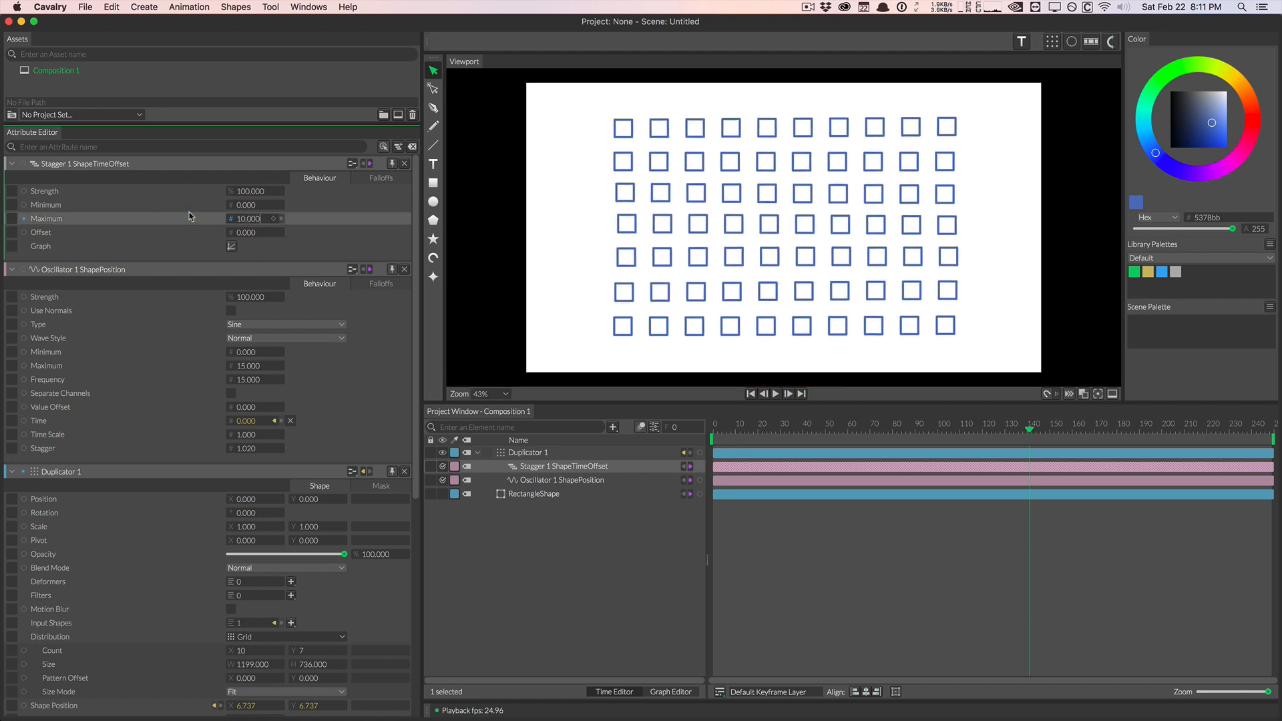
Load the S-Curve preset in the Stagger behaviour's Graph and steepen the curve by lengthening both of its handles
{"action": "left_click", "coordinate": [231, 247]}
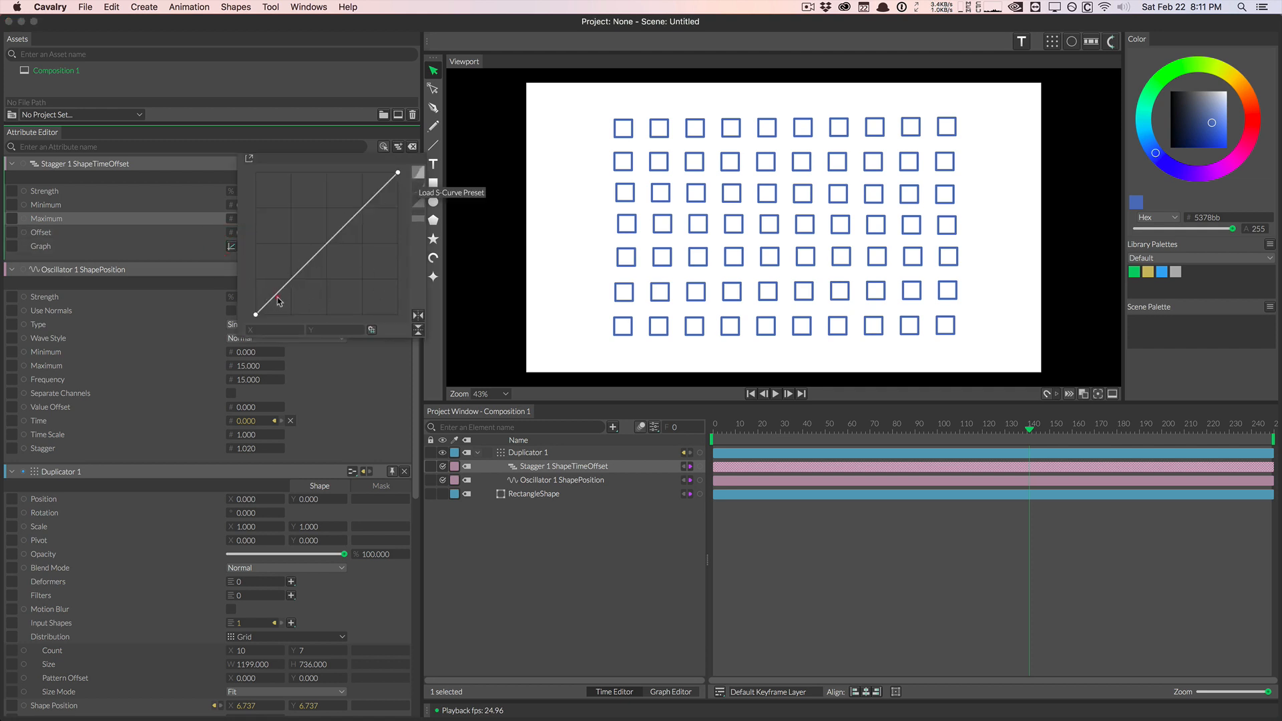
{"action": "left_click_drag", "start_coordinate": [306, 267], "coordinate": [342, 292]}
{"action": "left_click_drag", "start_coordinate": [330, 233], "coordinate": [392, 288]}
{"action": "left_click_drag", "start_coordinate": [351, 226], "coordinate": [390, 268]}
{"action": "left_click_drag", "start_coordinate": [332, 211], "coordinate": [396, 274]}
{"action": "left_click_drag", "start_coordinate": [308, 212], "coordinate": [372, 273]}
{"action": "left_click", "coordinate": [418, 172]}
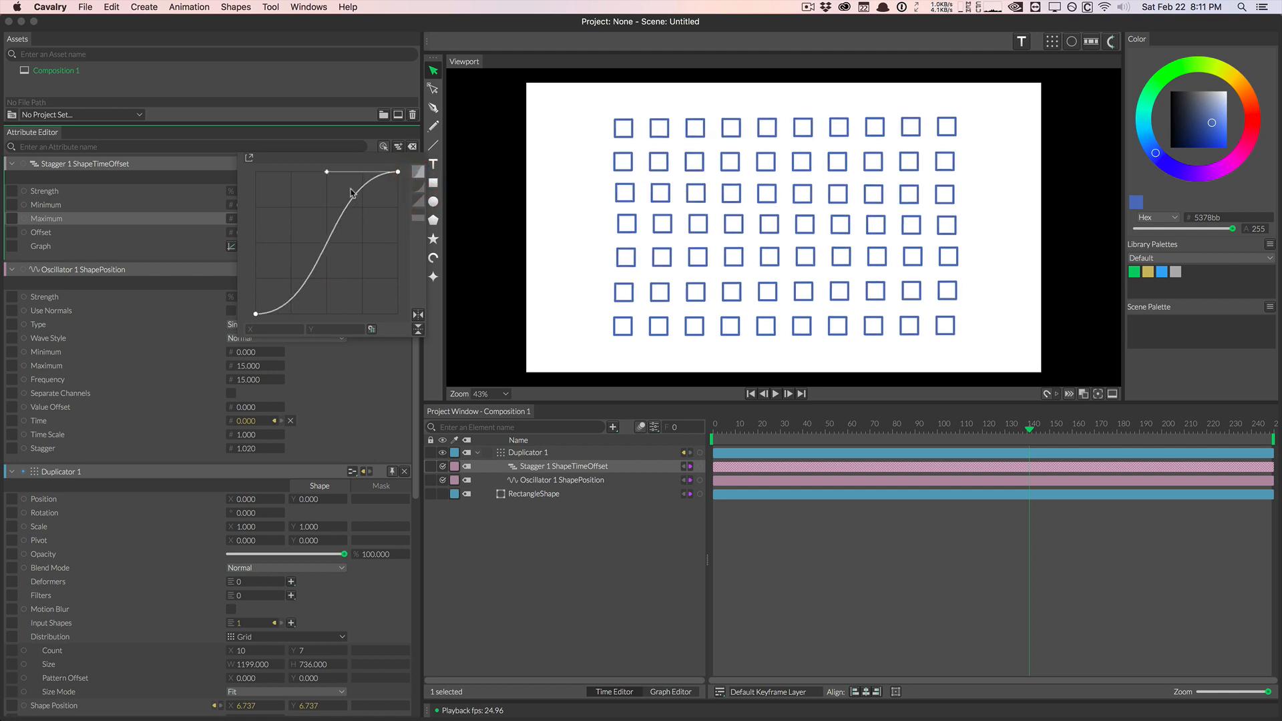
{"action": "left_click_drag", "start_coordinate": [327, 172], "coordinate": [310, 174]}
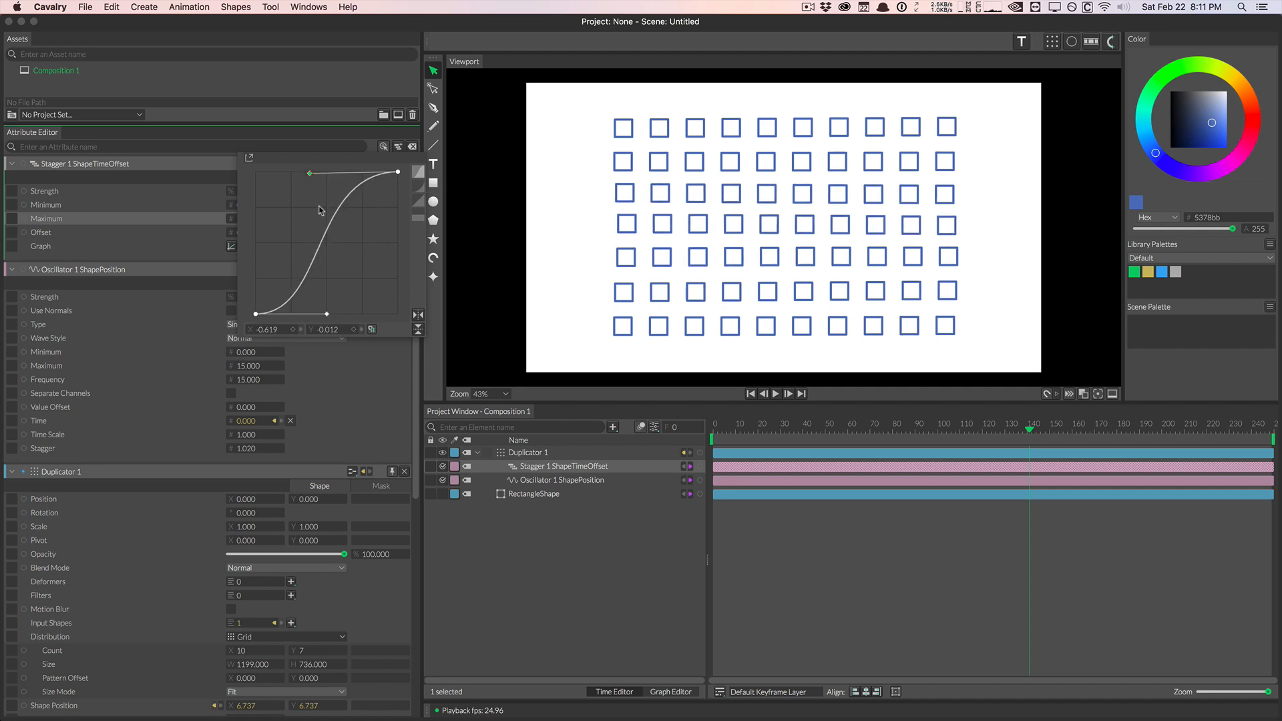
{"action": "left_click_drag", "start_coordinate": [326, 314], "coordinate": [352, 314]}
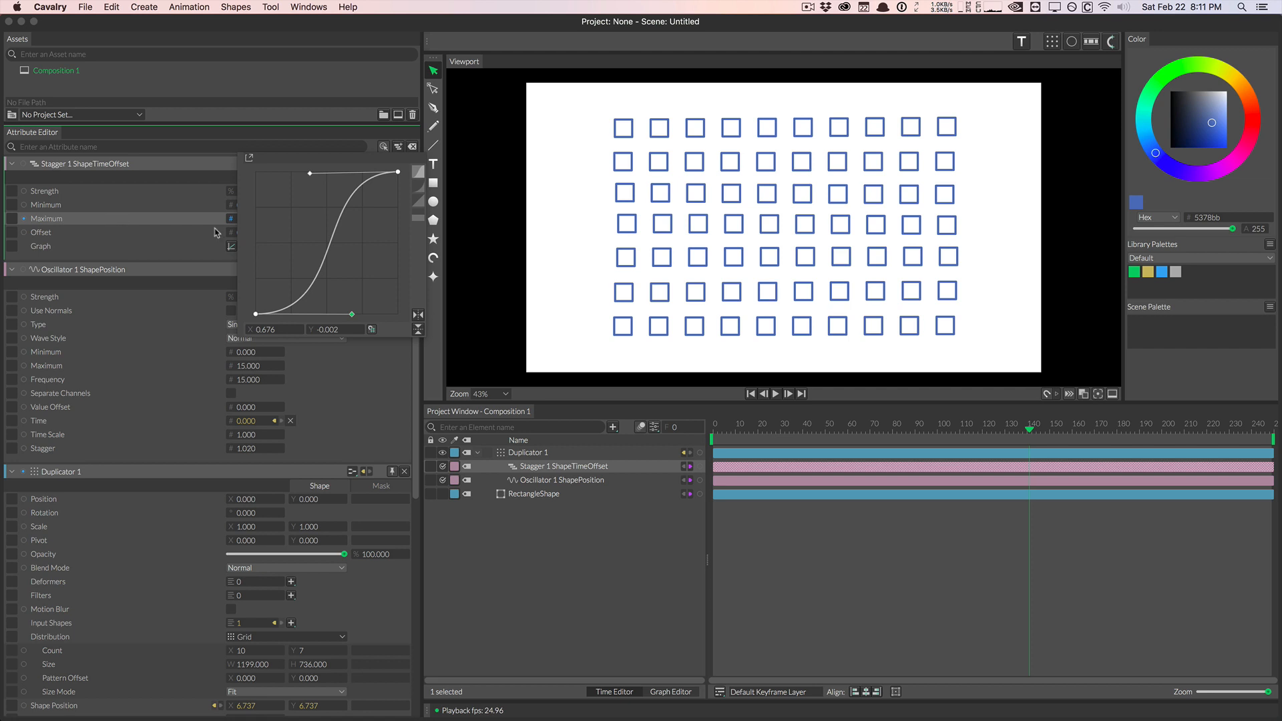
Return to the first frame and play the animation to check the S-curve stagger, then stop playback
{"action": "left_click", "coordinate": [721, 429]}
{"action": "left_click_drag", "start_coordinate": [758, 430], "coordinate": [669, 428]}
{"action": "left_click", "coordinate": [775, 394]}
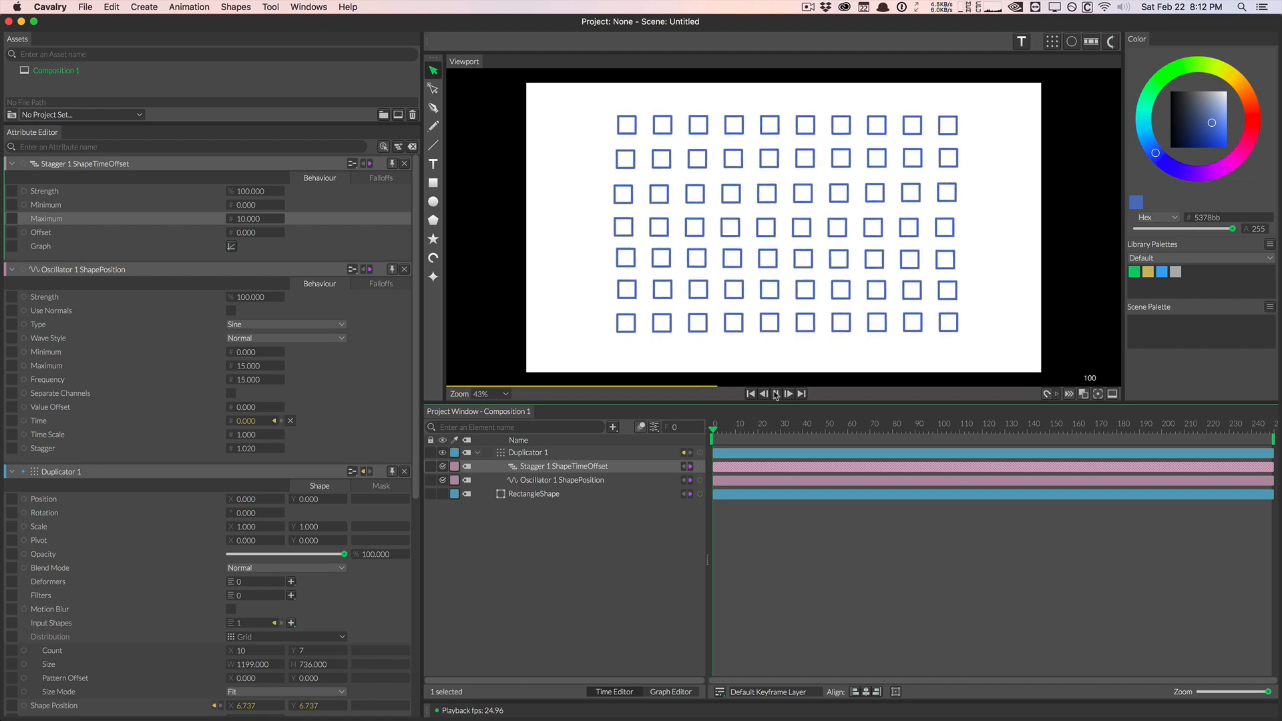
{"action": "left_click", "coordinate": [775, 394]}
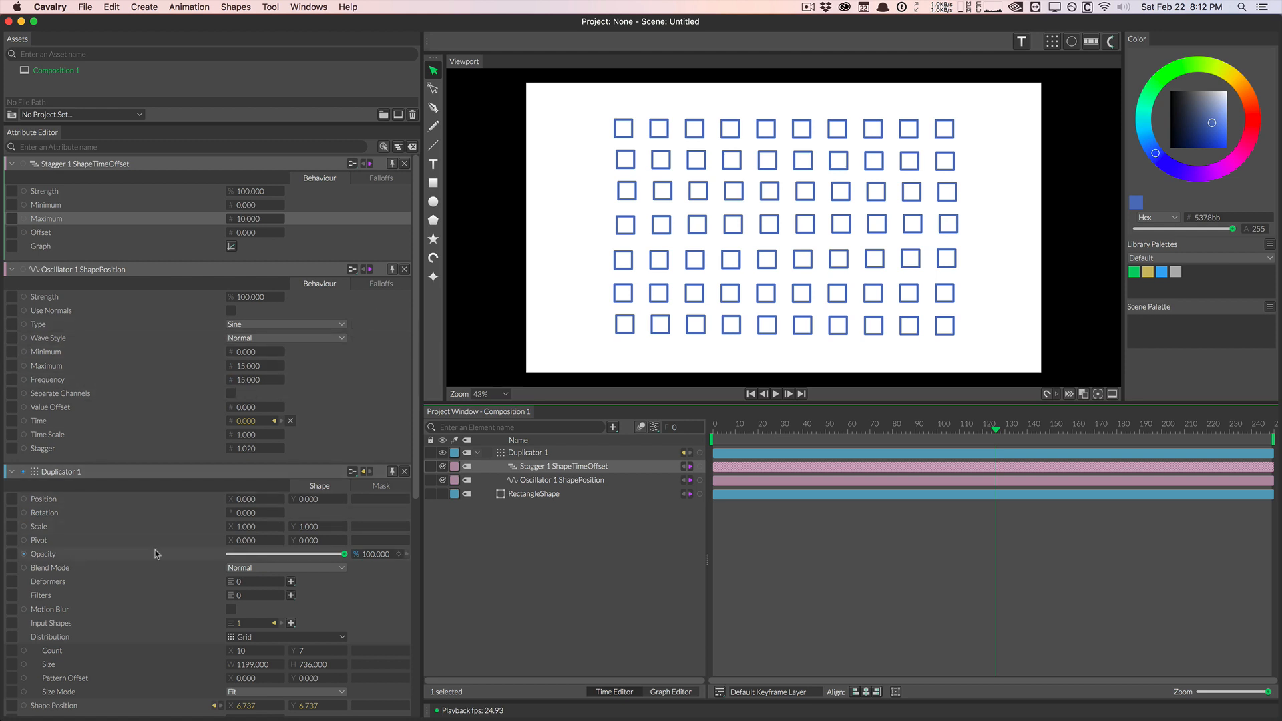
Try a Random behaviour on the Duplicator's overall Scale and scrub the timeline to inspect its effect
{"action": "scroll", "coordinate": [88, 422], "scroll_direction": "down", "scroll_amount": 3}
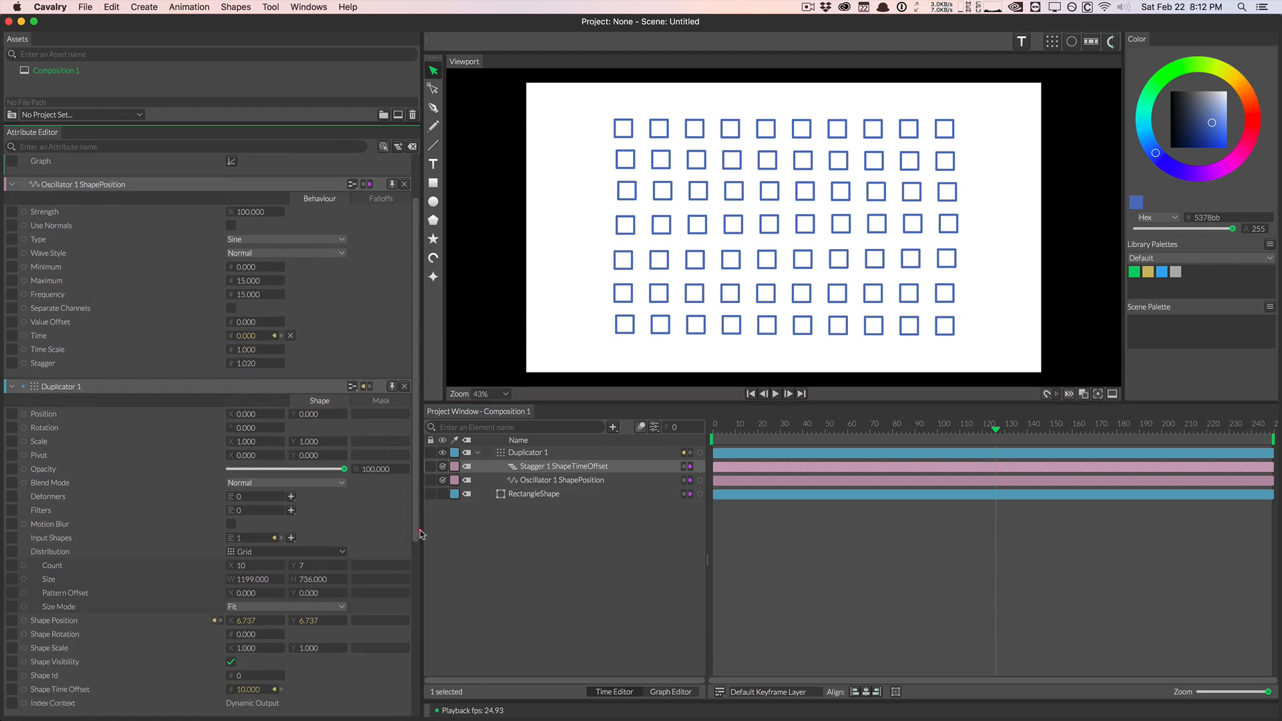
{"action": "right_click", "coordinate": [61, 425]}
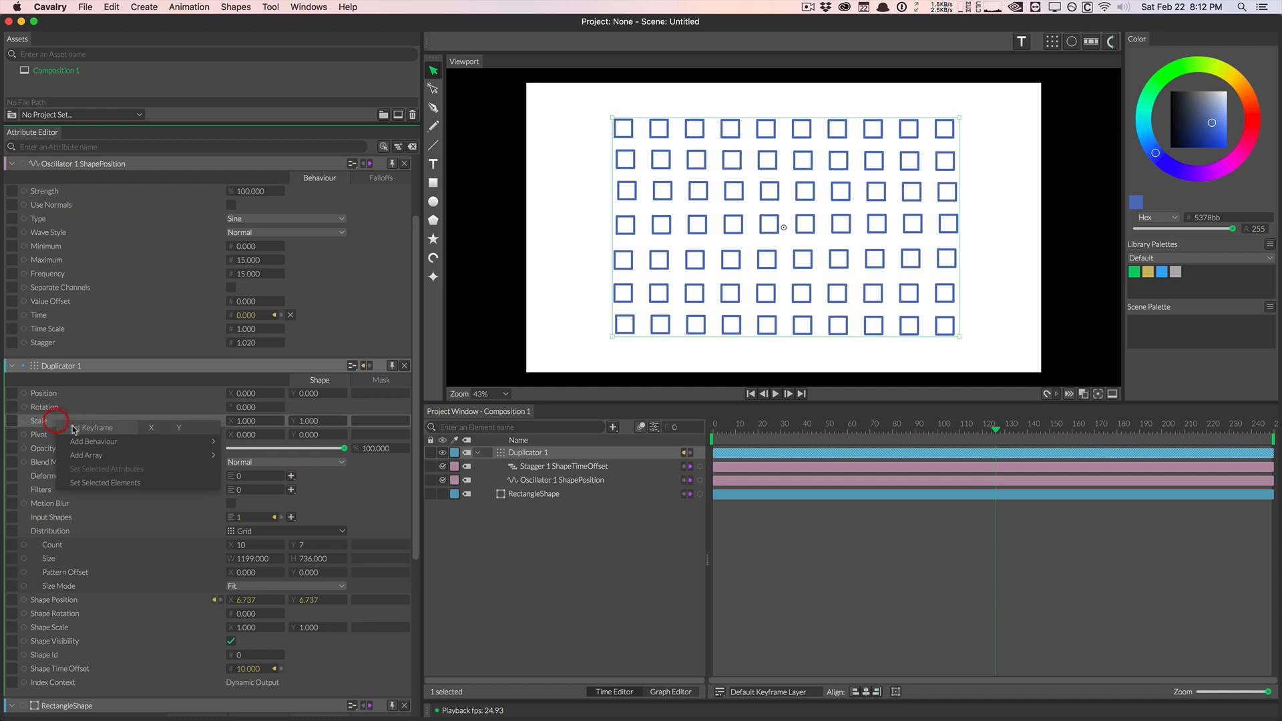
{"action": "mouse_move", "coordinate": [100, 441]}
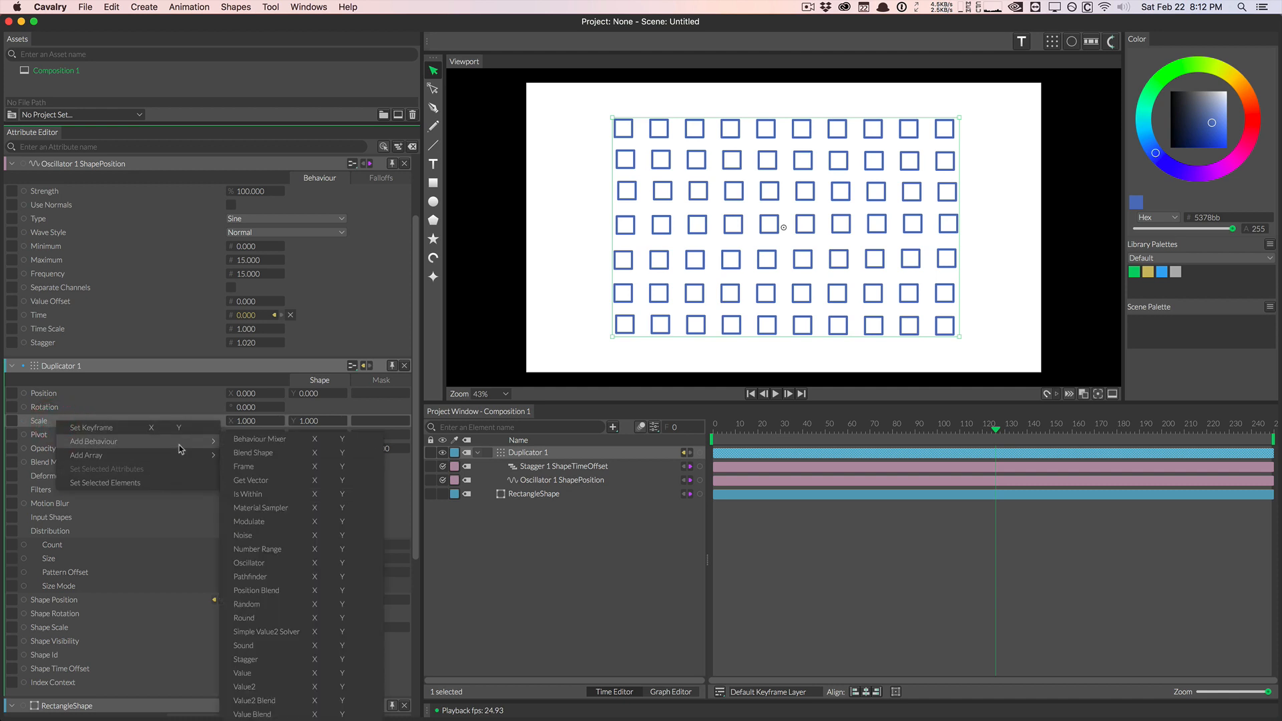
{"action": "left_click", "coordinate": [278, 605]}
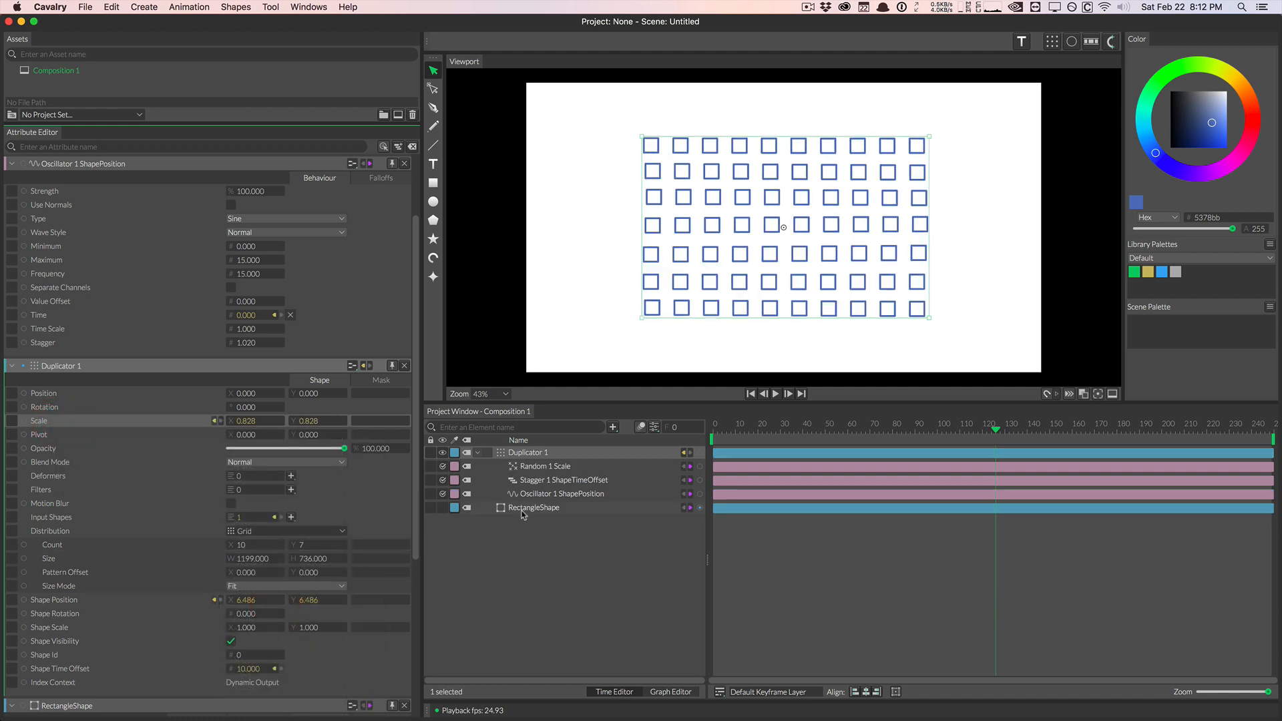
{"action": "left_click_drag", "start_coordinate": [746, 429], "coordinate": [954, 407]}
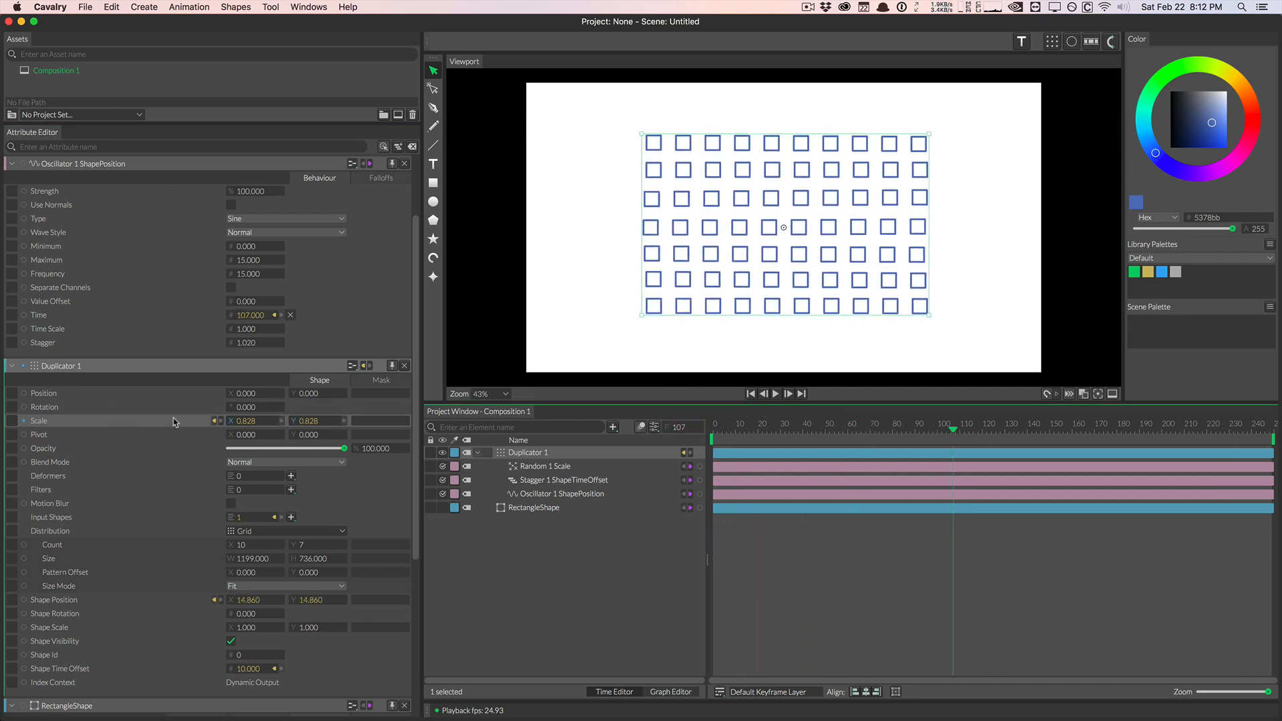
{"action": "left_click", "coordinate": [512, 587]}
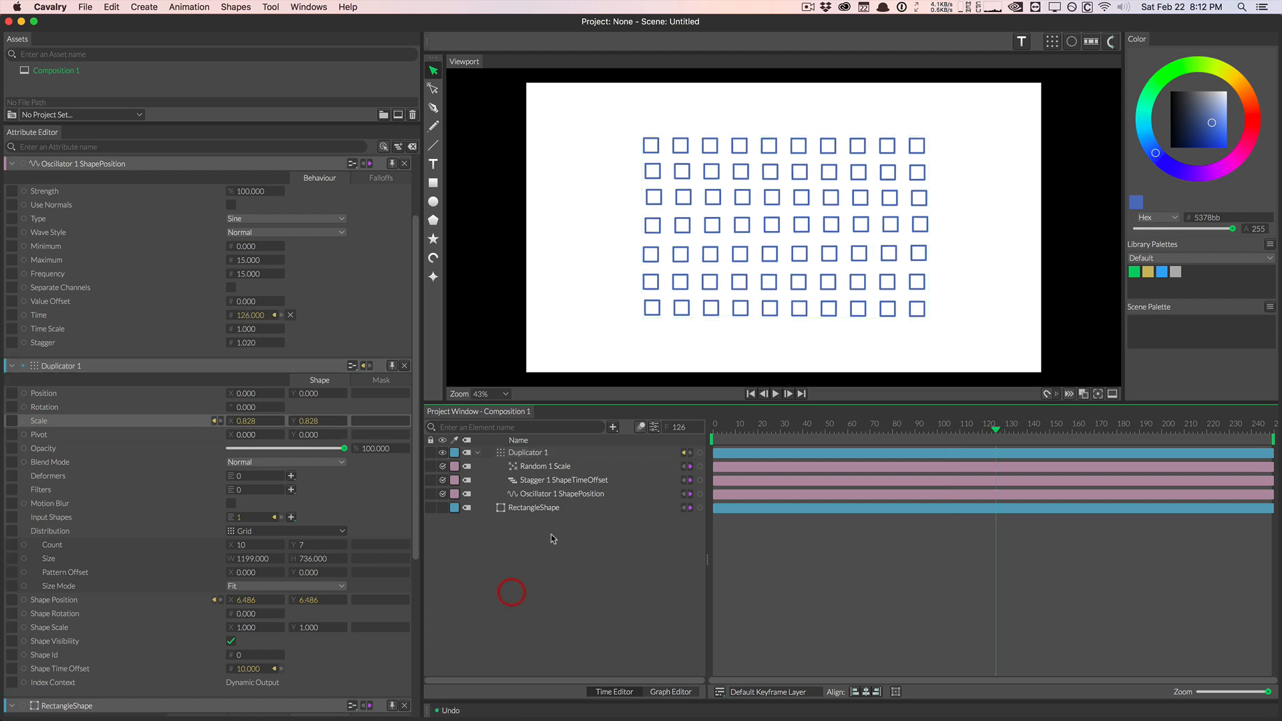
Delete the Random behaviour from the Duplicator's Scale and reset Scale X and Y to 1
{"action": "left_click", "coordinate": [551, 467]}
{"action": "key", "text": "Delete"}
{"action": "left_click_drag", "start_coordinate": [790, 435], "coordinate": [870, 431]}
{"action": "left_click", "coordinate": [264, 423]}
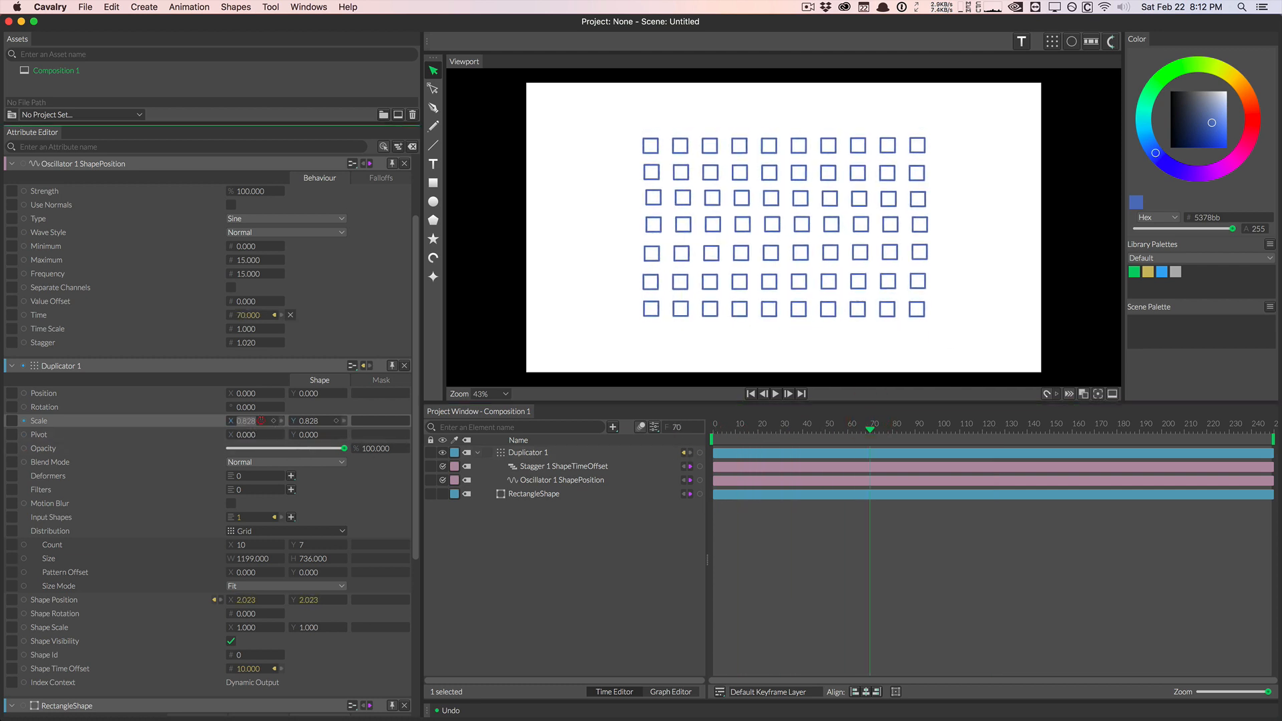
{"action": "type", "text": "1"}
{"action": "key", "text": "Tab"}
{"action": "type", "text": "1"}
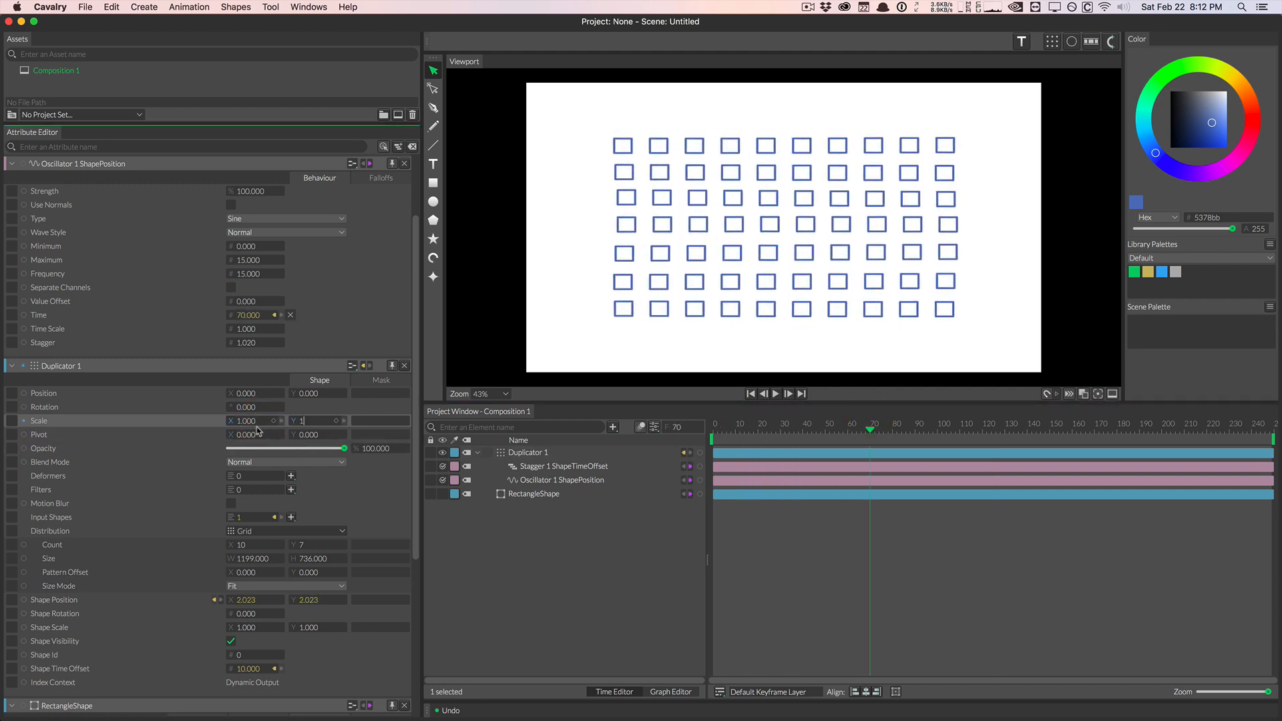
{"action": "key", "text": "Return"}
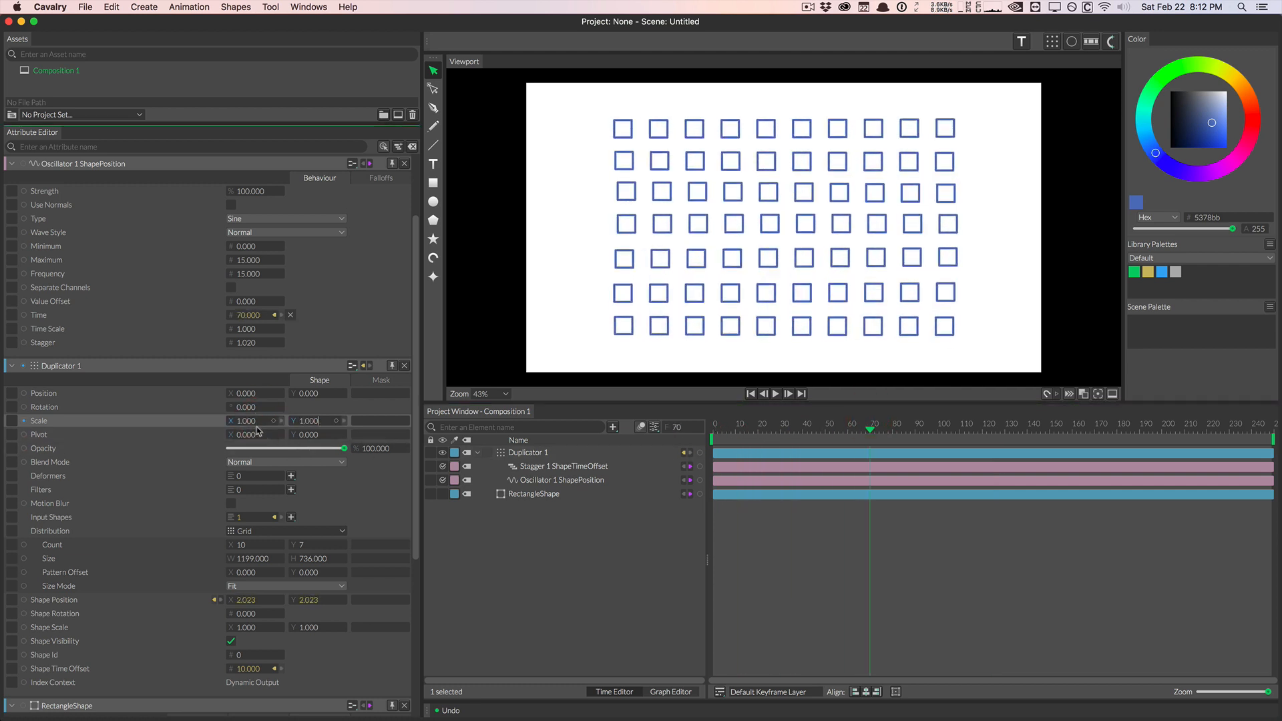
Add a Random behaviour to the Duplicator's Shape Scale
{"action": "left_click", "coordinate": [99, 627]}
{"action": "right_click", "coordinate": [75, 629]}
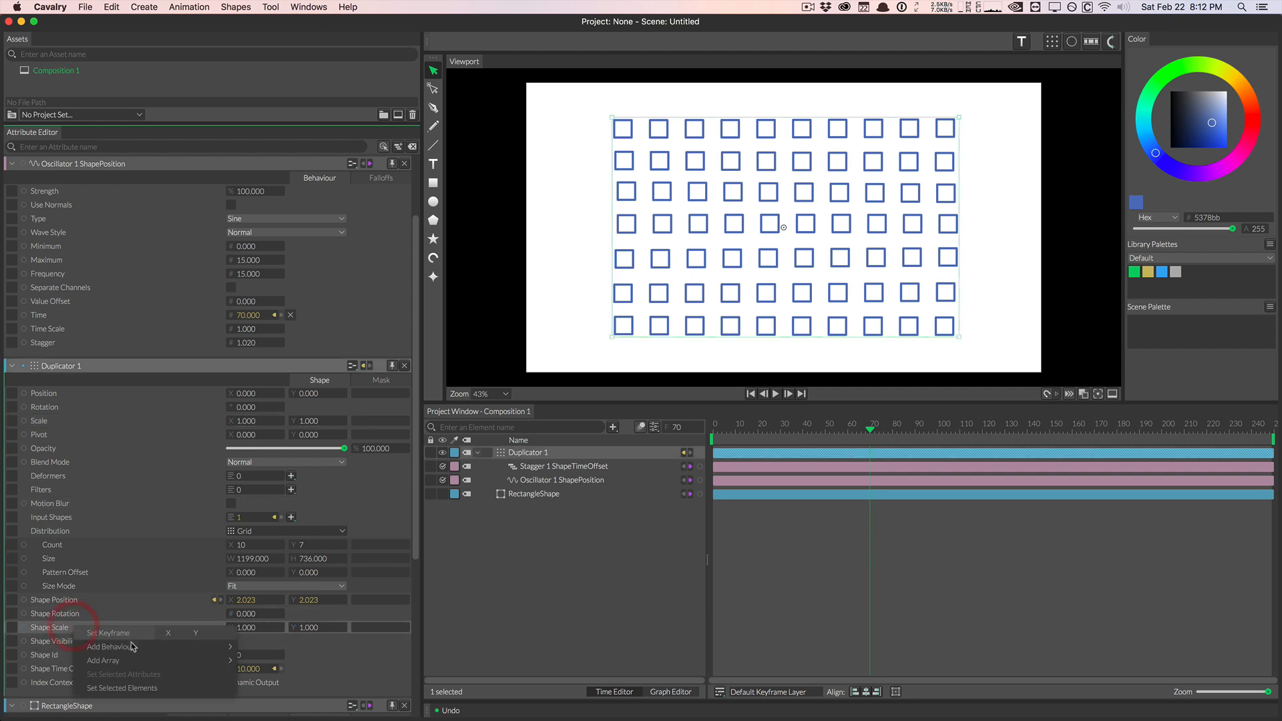
{"action": "mouse_move", "coordinate": [140, 647]}
{"action": "left_click", "coordinate": [292, 604]}
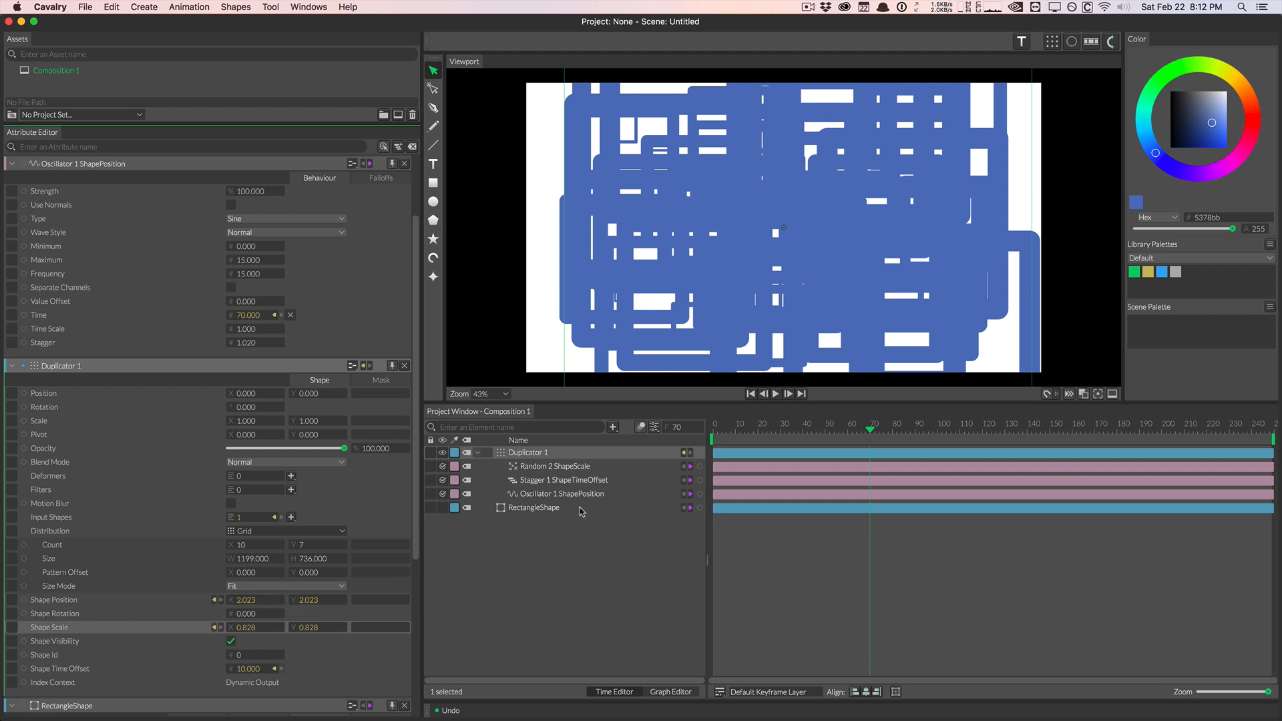
Set the Shape Scale Random behaviour's Maximum to 1.2 and its Minimum to 0.75
{"action": "left_click", "coordinate": [544, 466]}
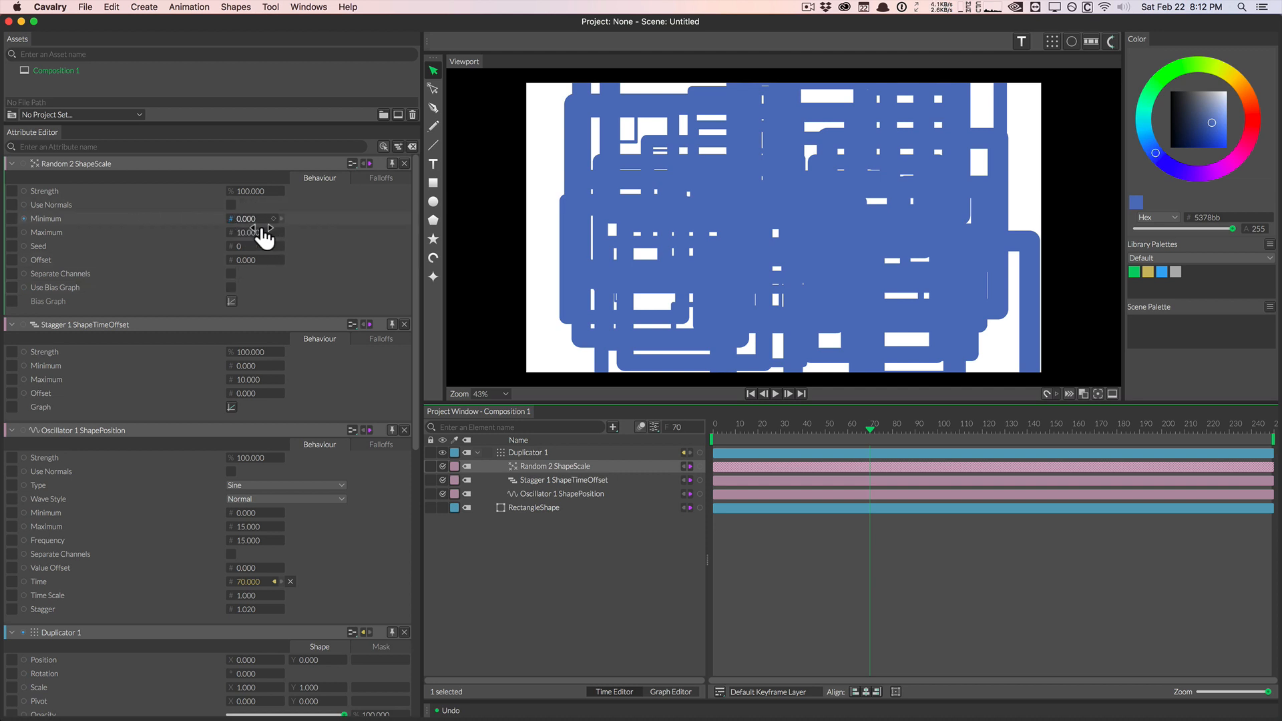
{"action": "left_click", "coordinate": [261, 219]}
{"action": "type", "text": "."}
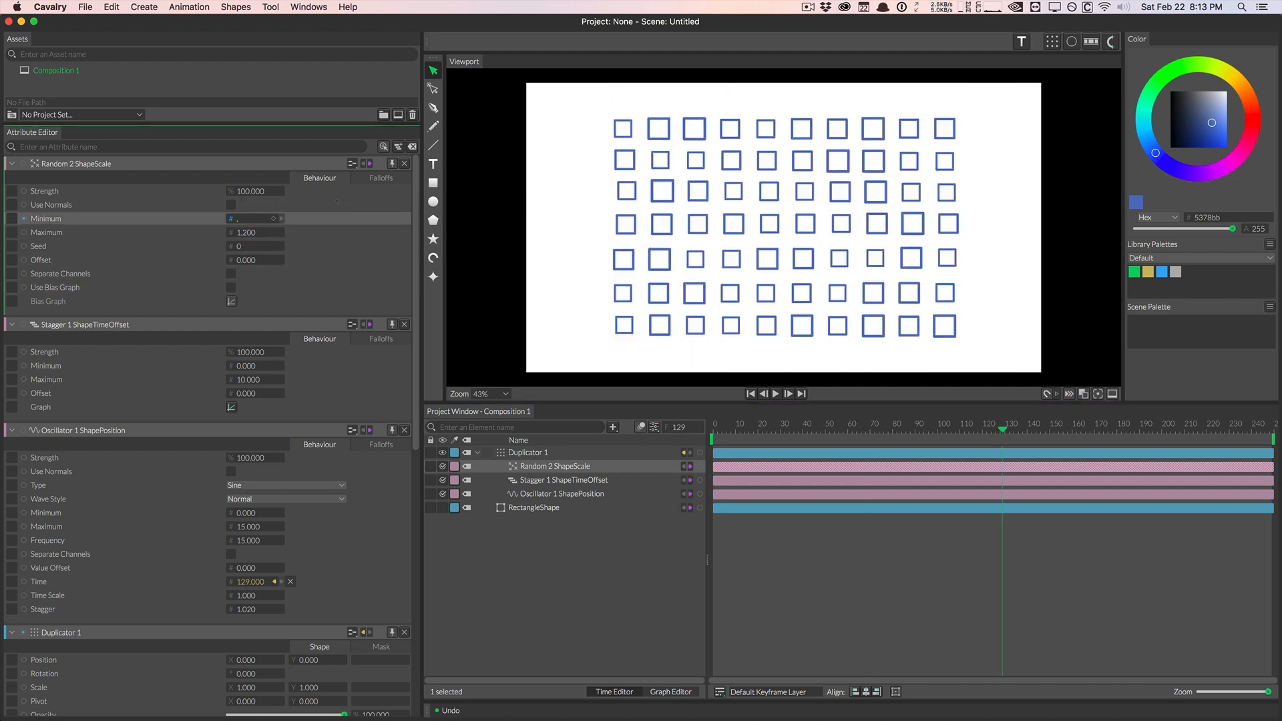
{"action": "type", "text": "75"}
{"action": "key", "text": "Return"}
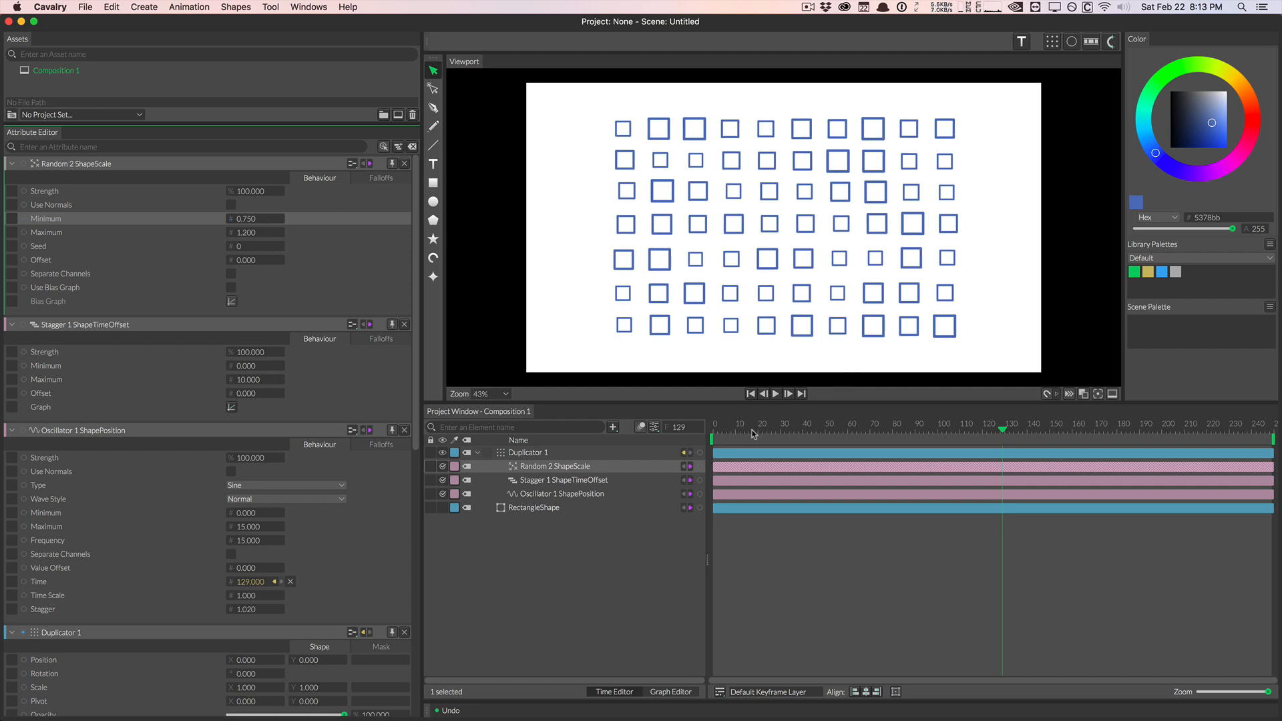
Play the animation with the randomly scaled rectangles from the first frame, then stop it
{"action": "left_click", "coordinate": [751, 394]}
{"action": "left_click", "coordinate": [775, 394]}
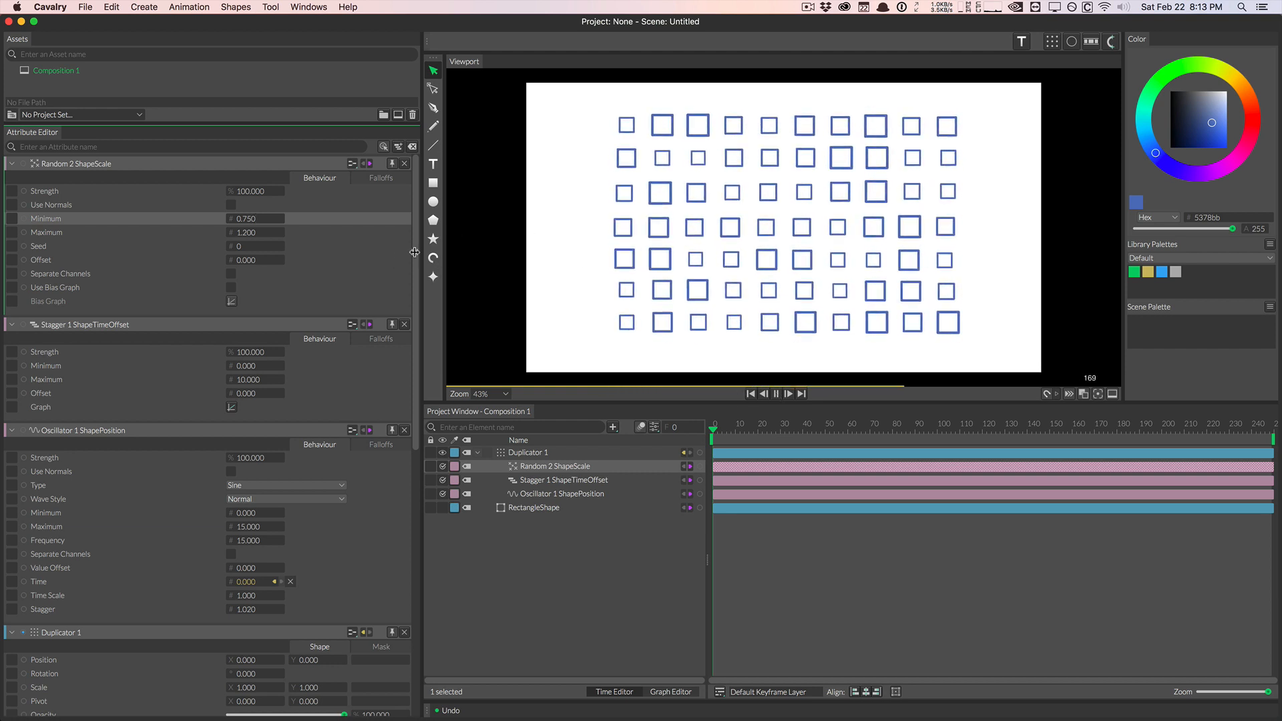
{"action": "left_click", "coordinate": [776, 394]}
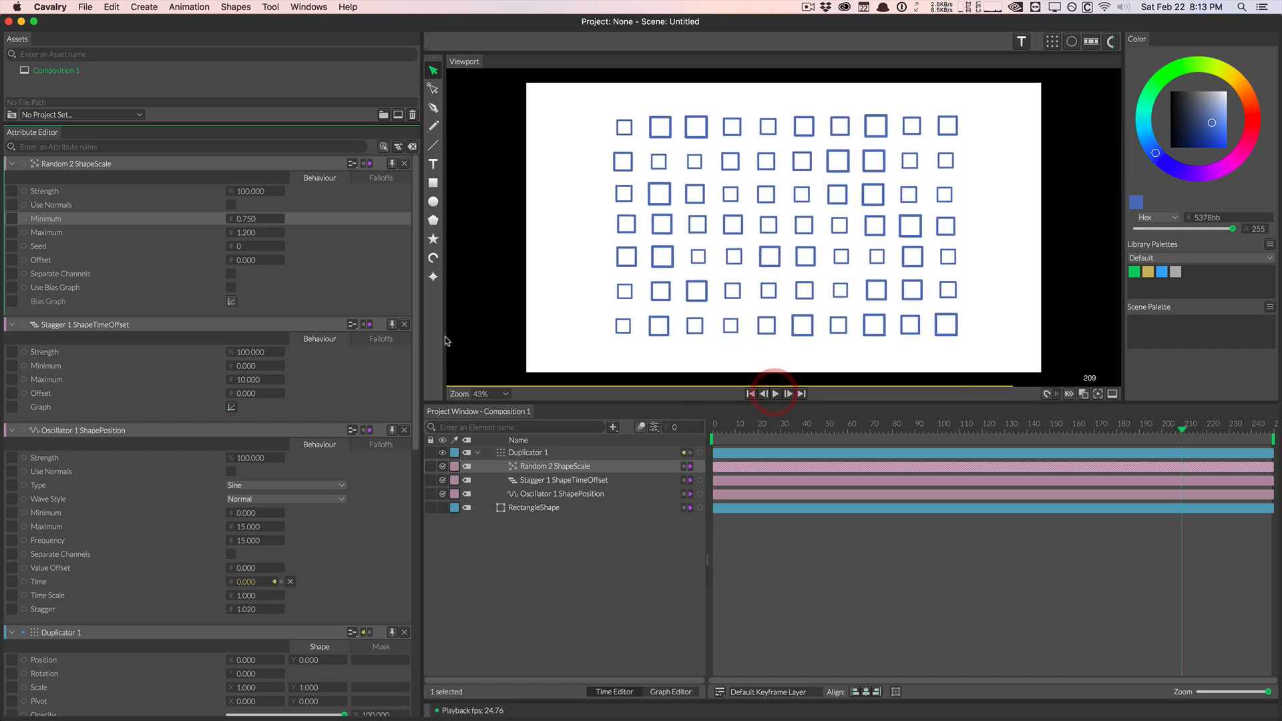
Select the Duplicator, look through its attributes, and select the Stroke Color attribute of RectangleShape
{"action": "mouse_move", "coordinate": [417, 334]}
{"action": "left_mouse_down"}
{"action": "mouse_move", "coordinate": [412, 570]}
{"action": "mouse_move", "coordinate": [416, 250]}
{"action": "left_mouse_up"}
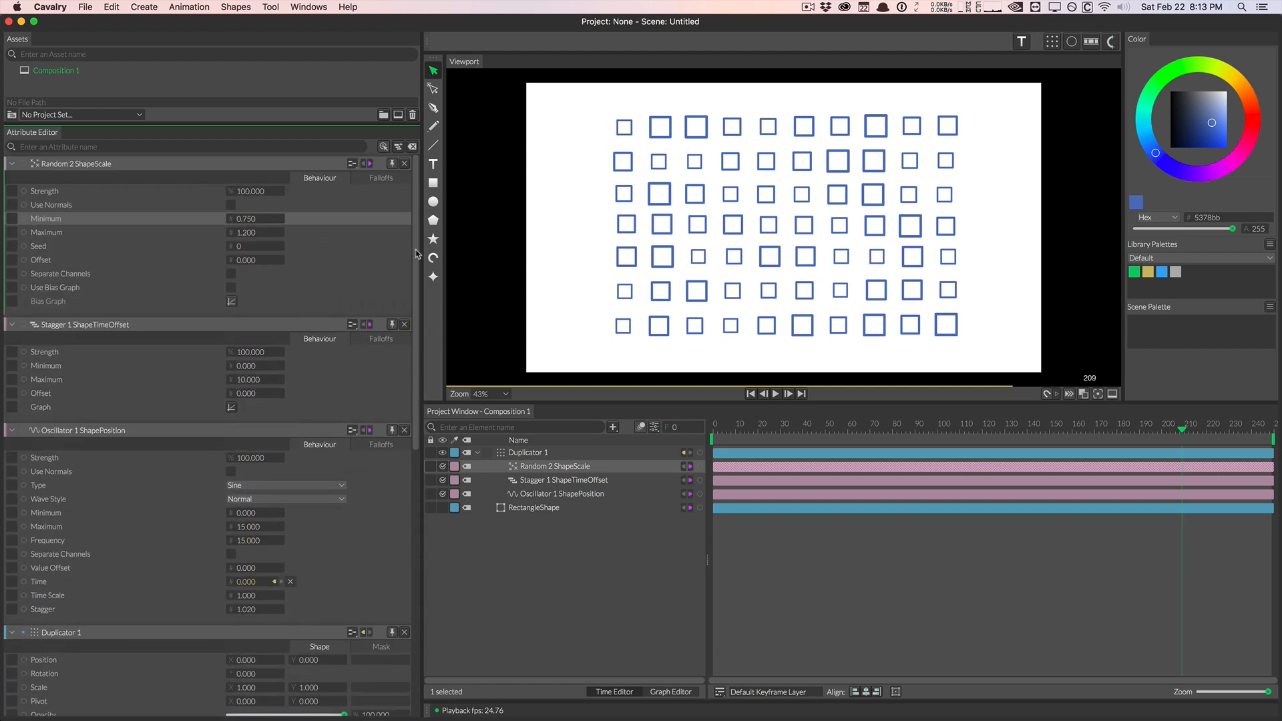
{"action": "left_click_drag", "start_coordinate": [416, 245], "coordinate": [418, 302]}
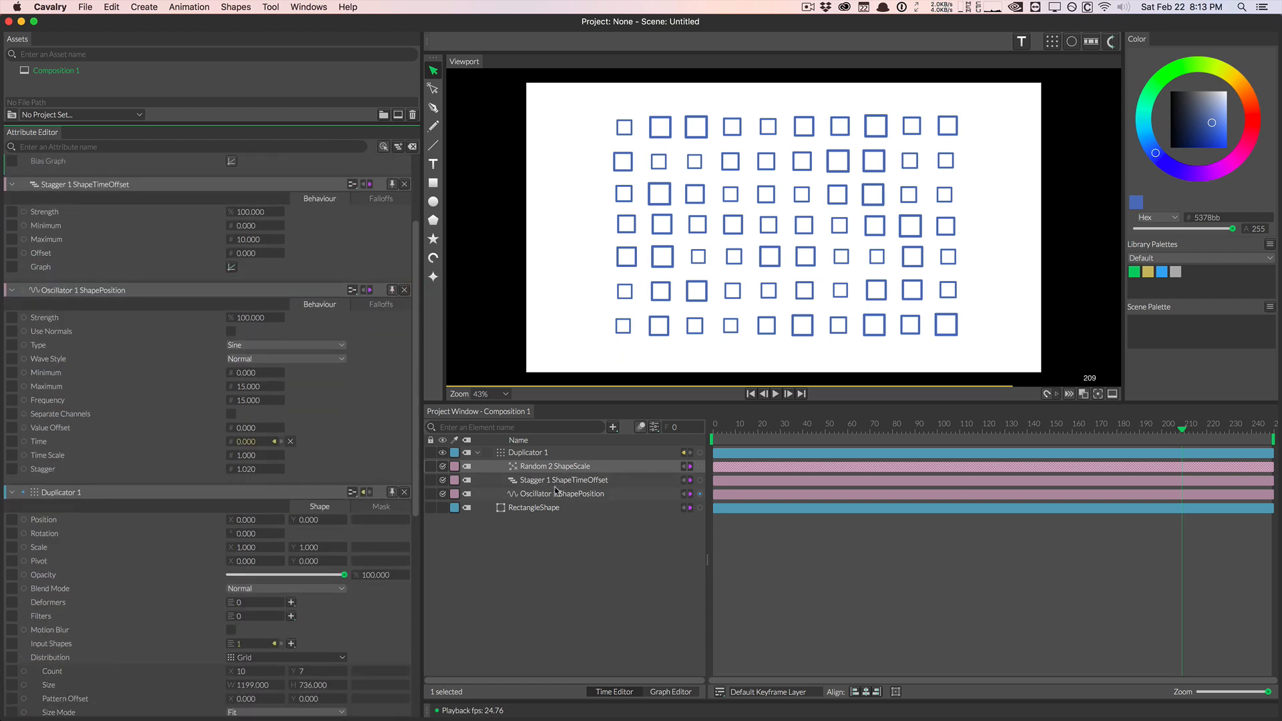
{"action": "left_click", "coordinate": [541, 455]}
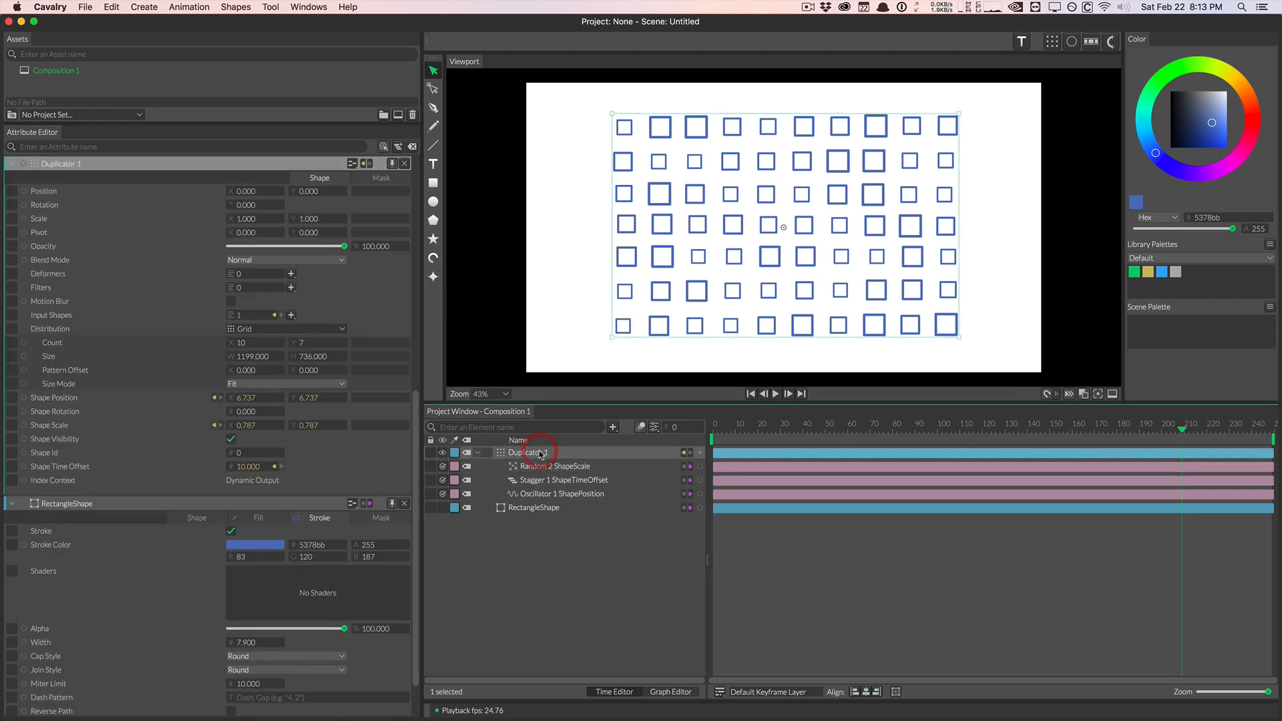
{"action": "left_click_drag", "start_coordinate": [418, 426], "coordinate": [416, 399]}
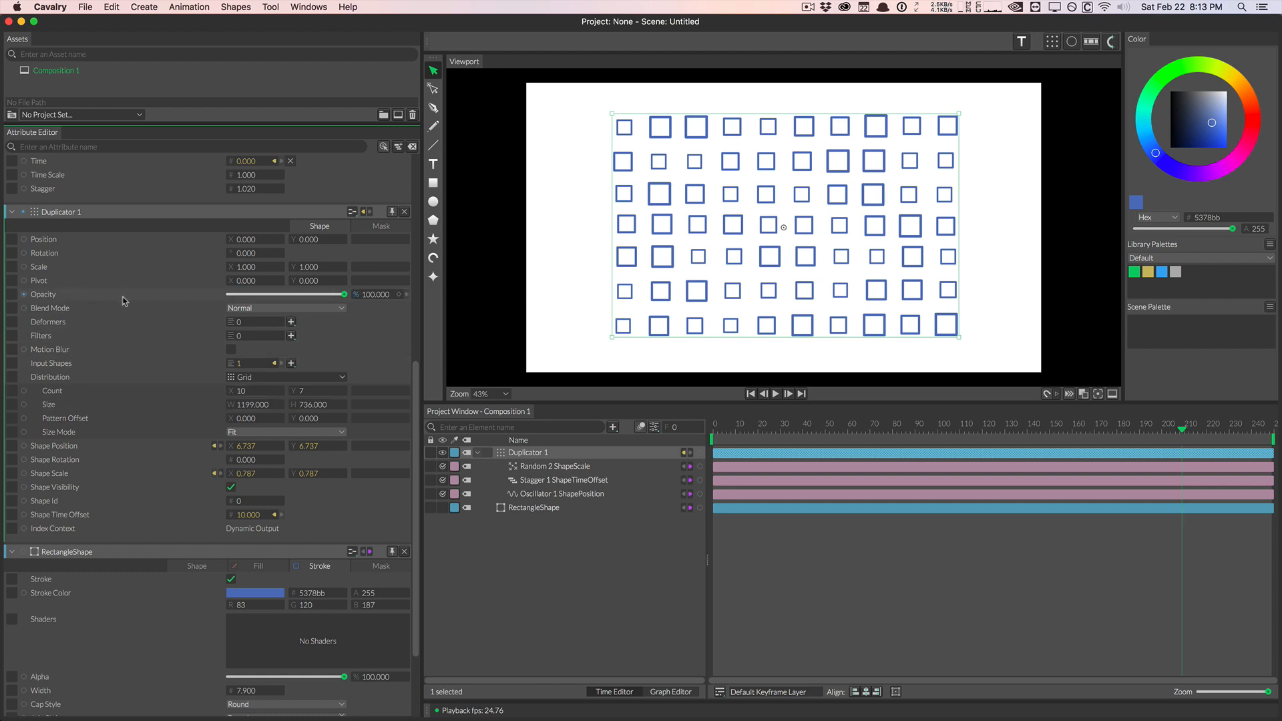
{"action": "left_click_drag", "start_coordinate": [418, 399], "coordinate": [418, 459]}
{"action": "left_click", "coordinate": [314, 446]}
{"action": "left_click", "coordinate": [114, 471]}
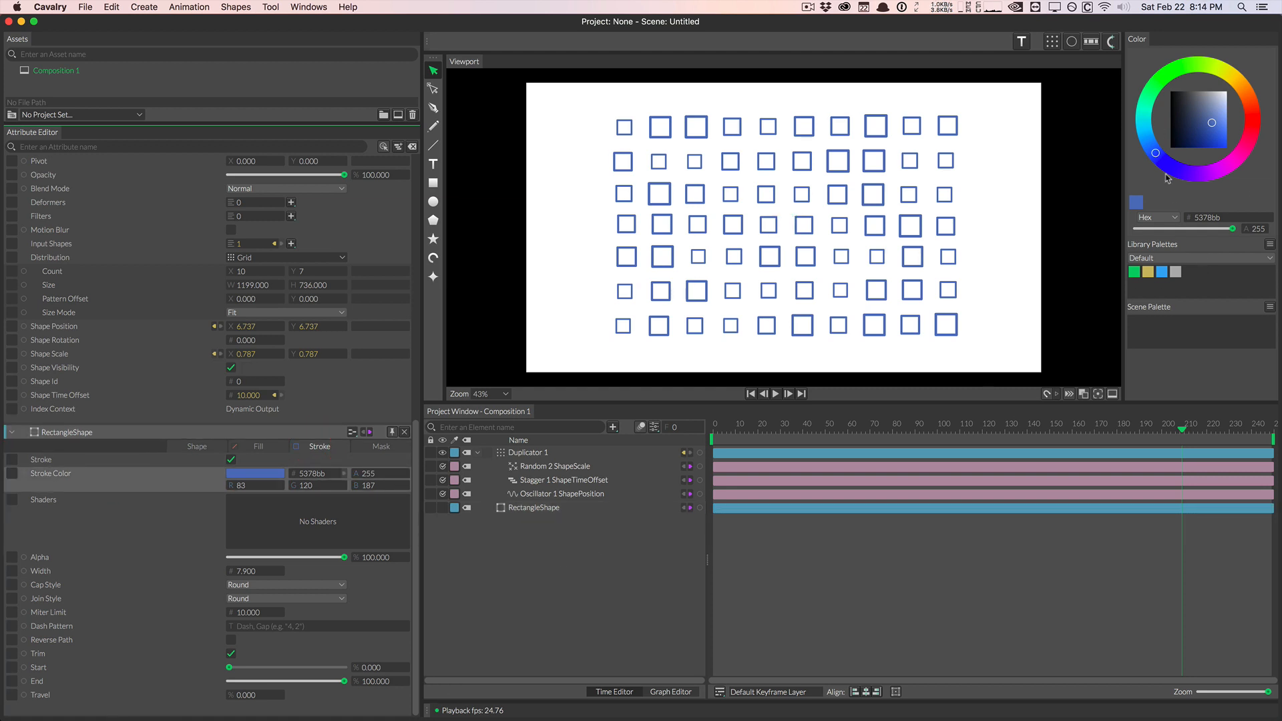
Browse the library colour palettes and load the Blue Green palette
{"action": "left_click", "coordinate": [1160, 257]}
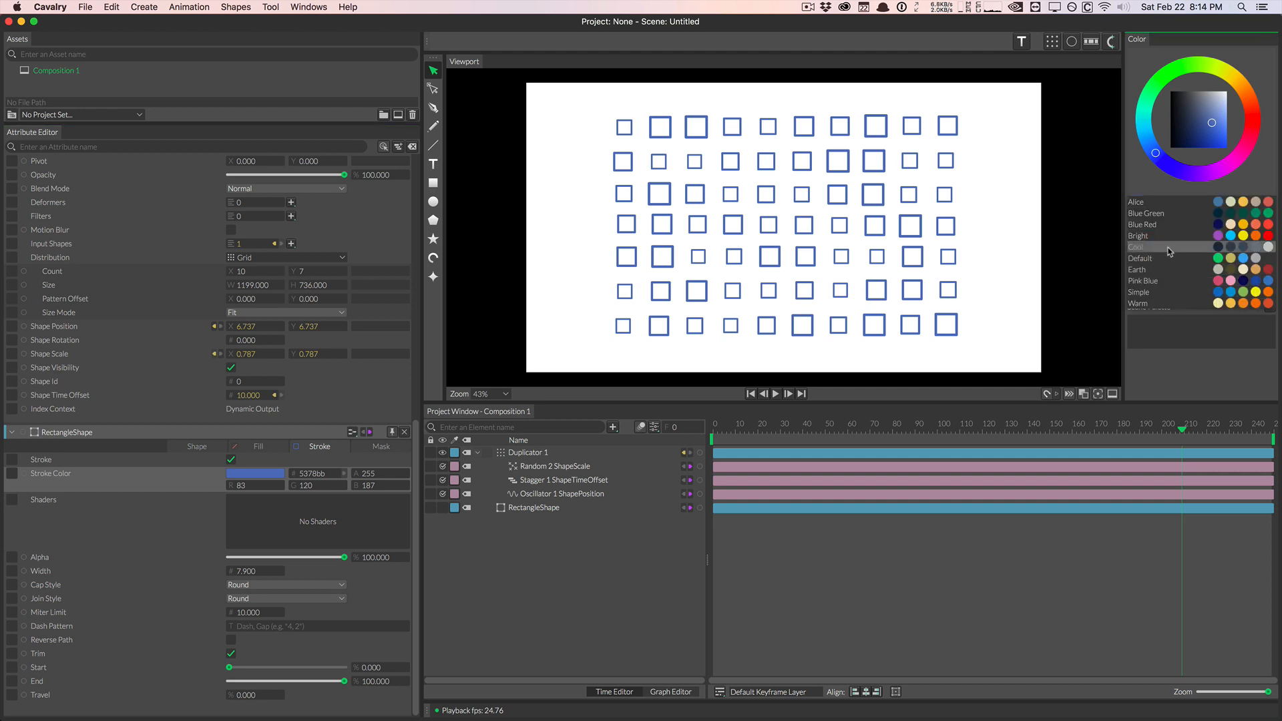
{"action": "left_click", "coordinate": [1185, 213]}
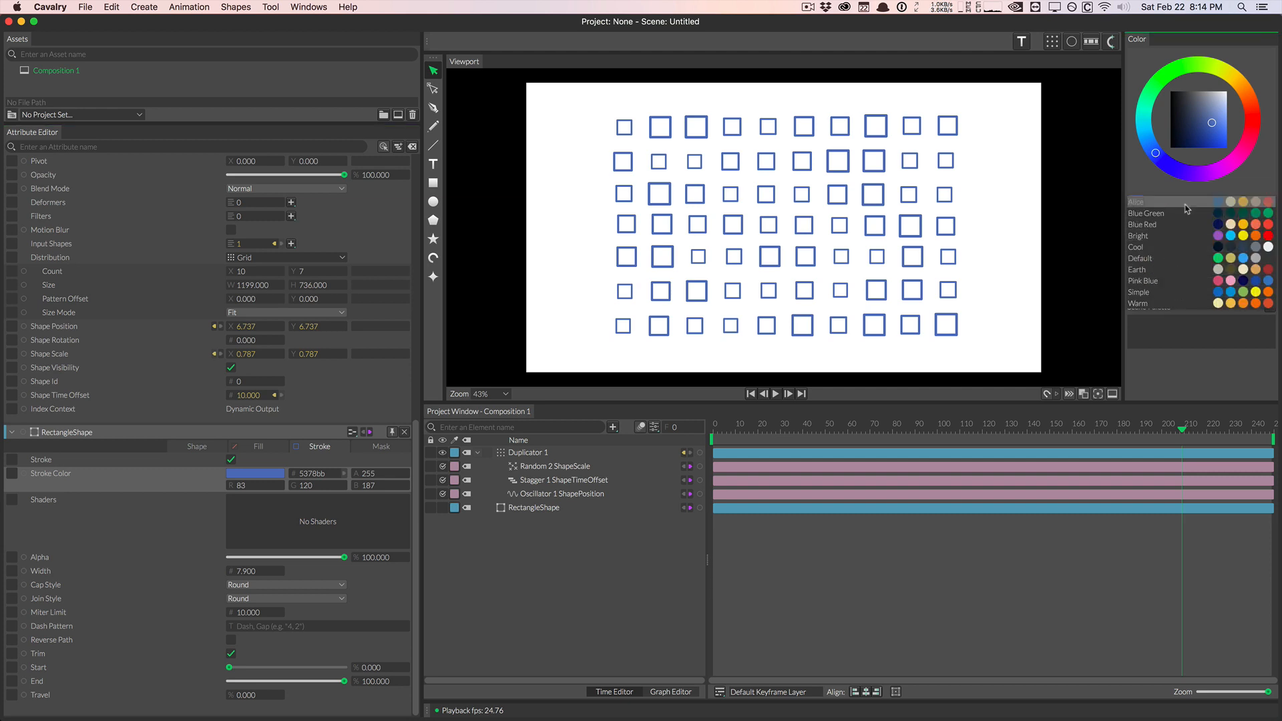
{"action": "left_click", "coordinate": [1170, 257]}
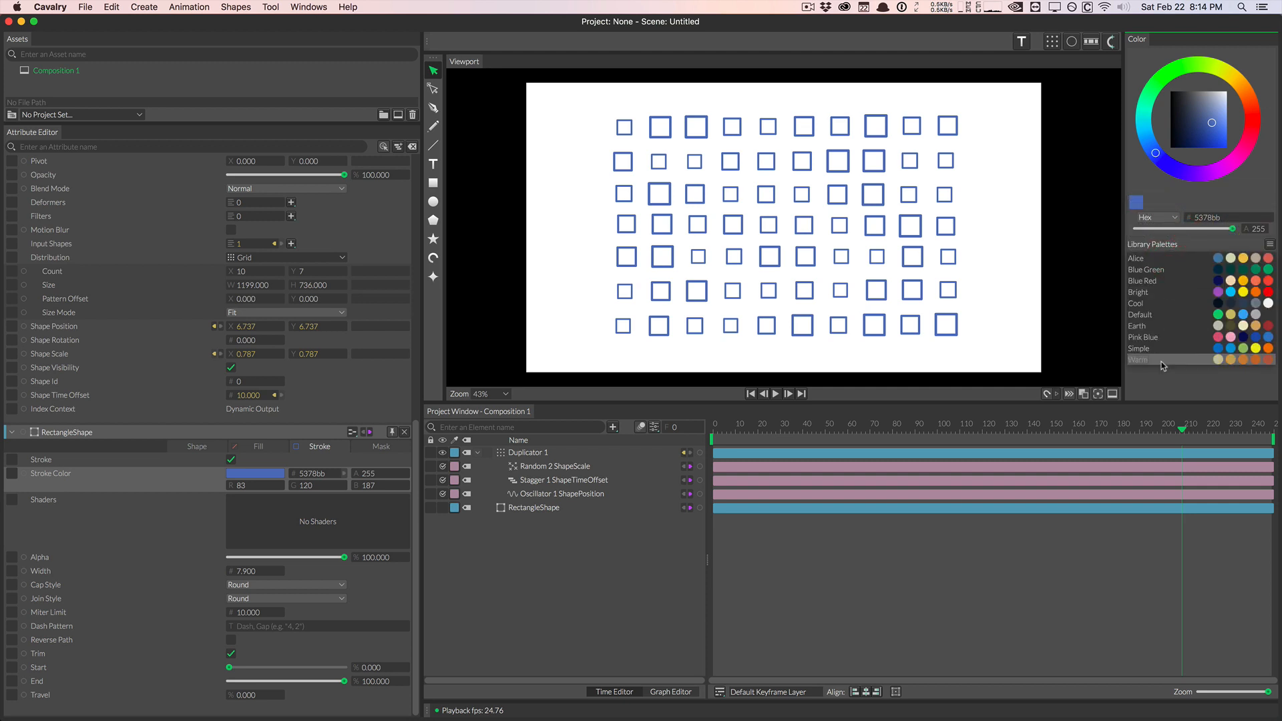
{"action": "left_click", "coordinate": [1162, 349]}
{"action": "left_click", "coordinate": [1161, 261]}
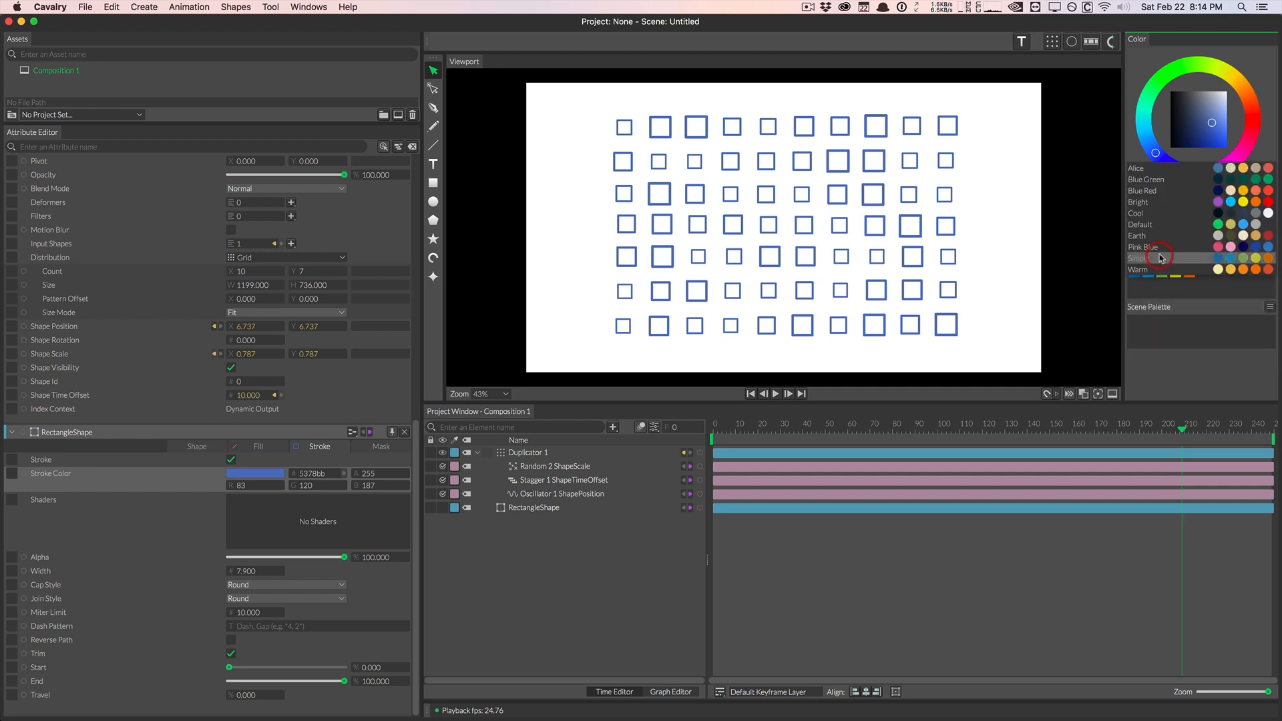
{"action": "left_click", "coordinate": [1162, 179]}
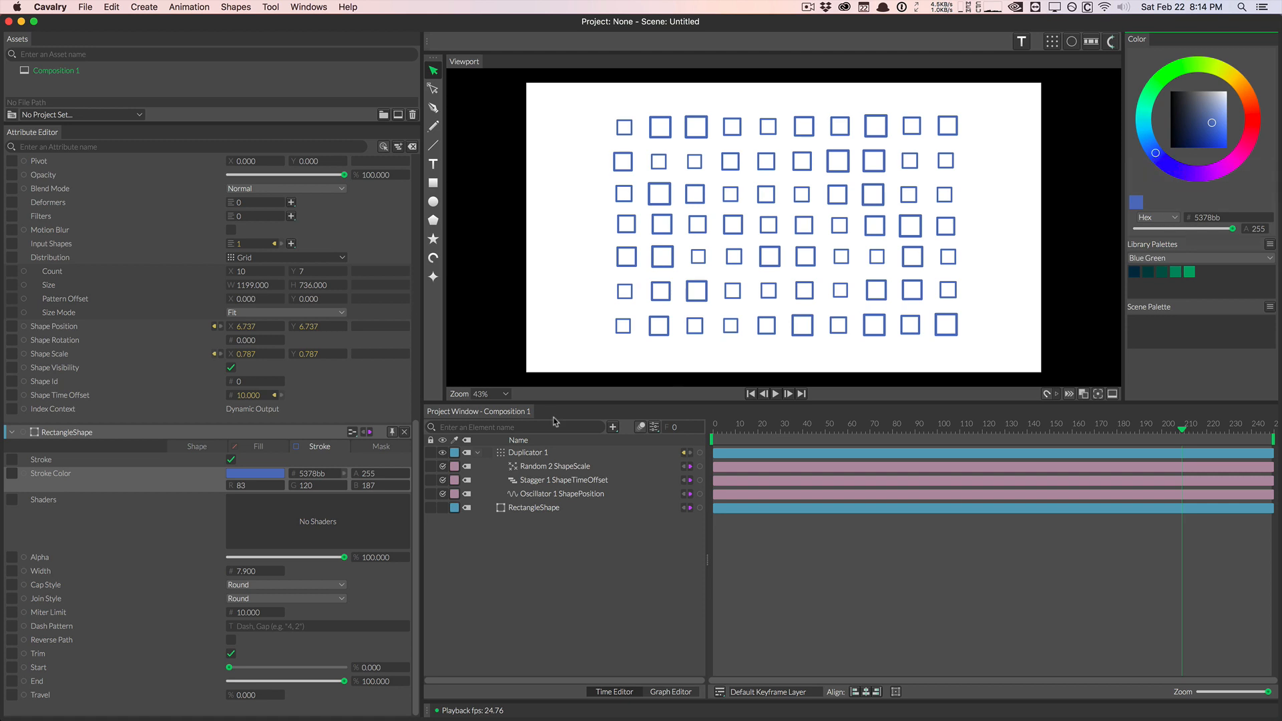
Try to recolour the rectangles with Blue Green swatches while the RectangleShape layer is selected
{"action": "left_click", "coordinate": [542, 507]}
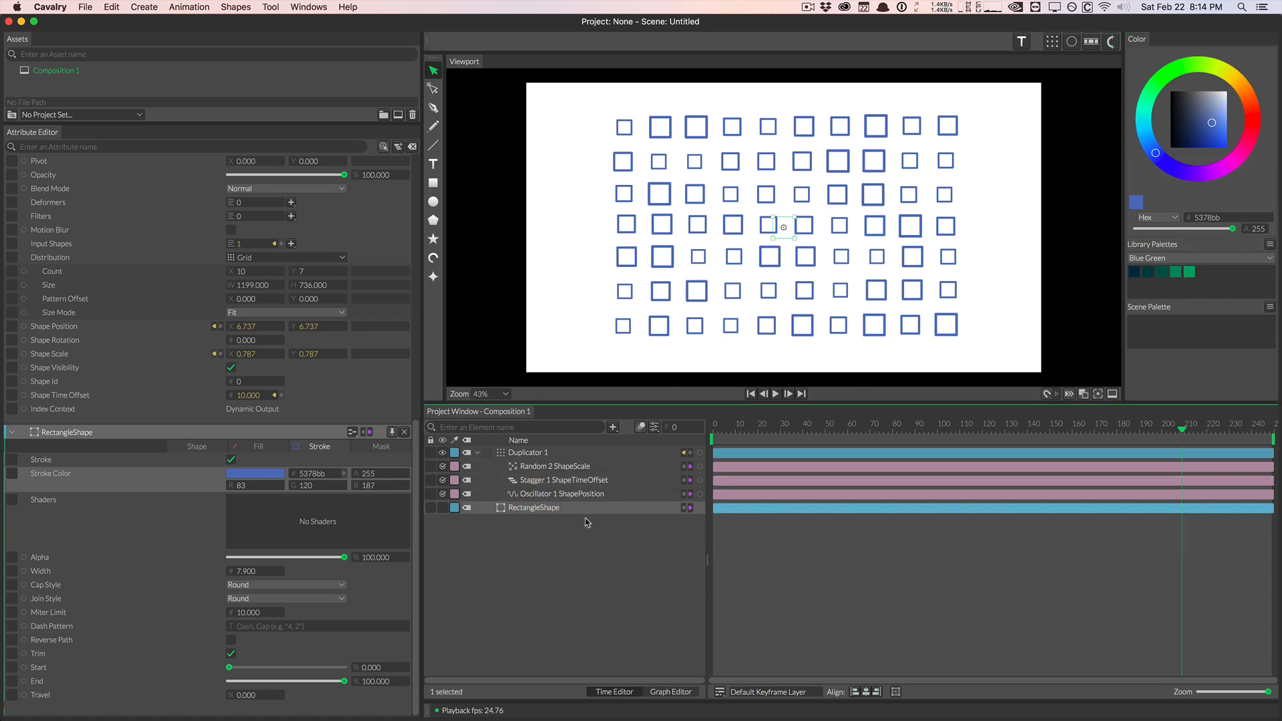
{"action": "left_click", "coordinate": [1190, 273]}
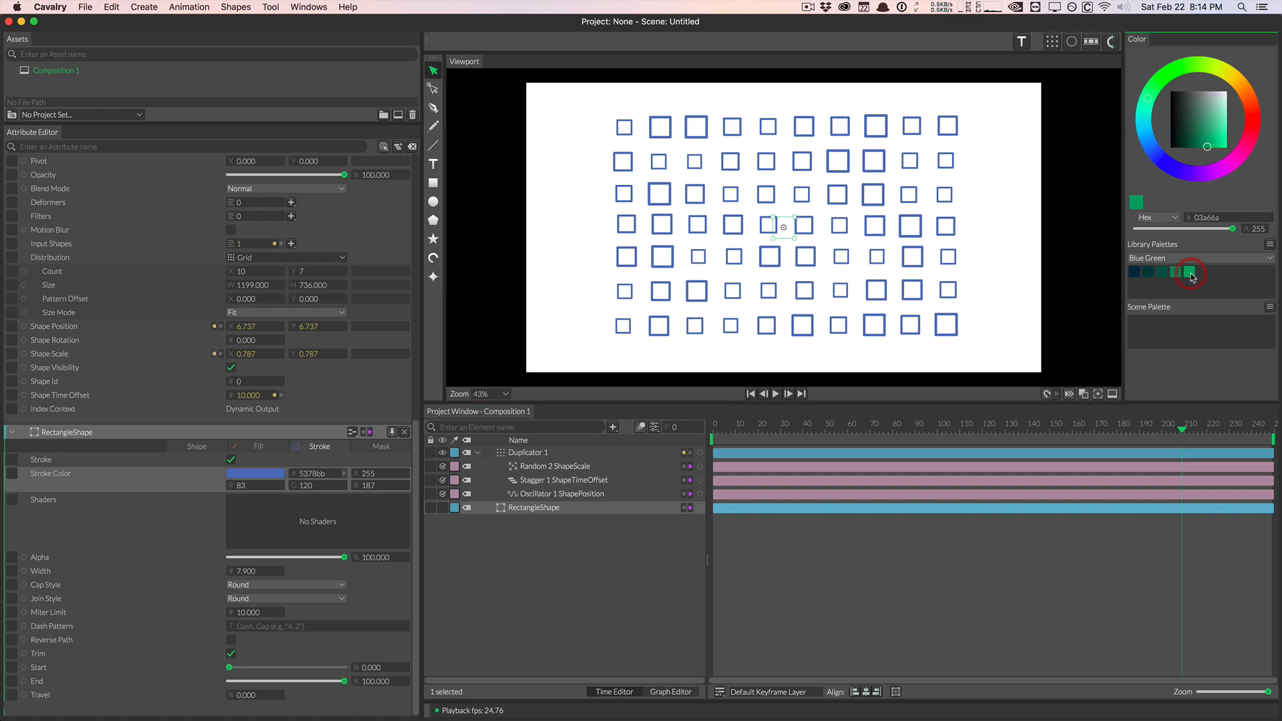
{"action": "left_click", "coordinate": [1176, 272]}
{"action": "left_click", "coordinate": [554, 509]}
{"action": "left_click", "coordinate": [1164, 274]}
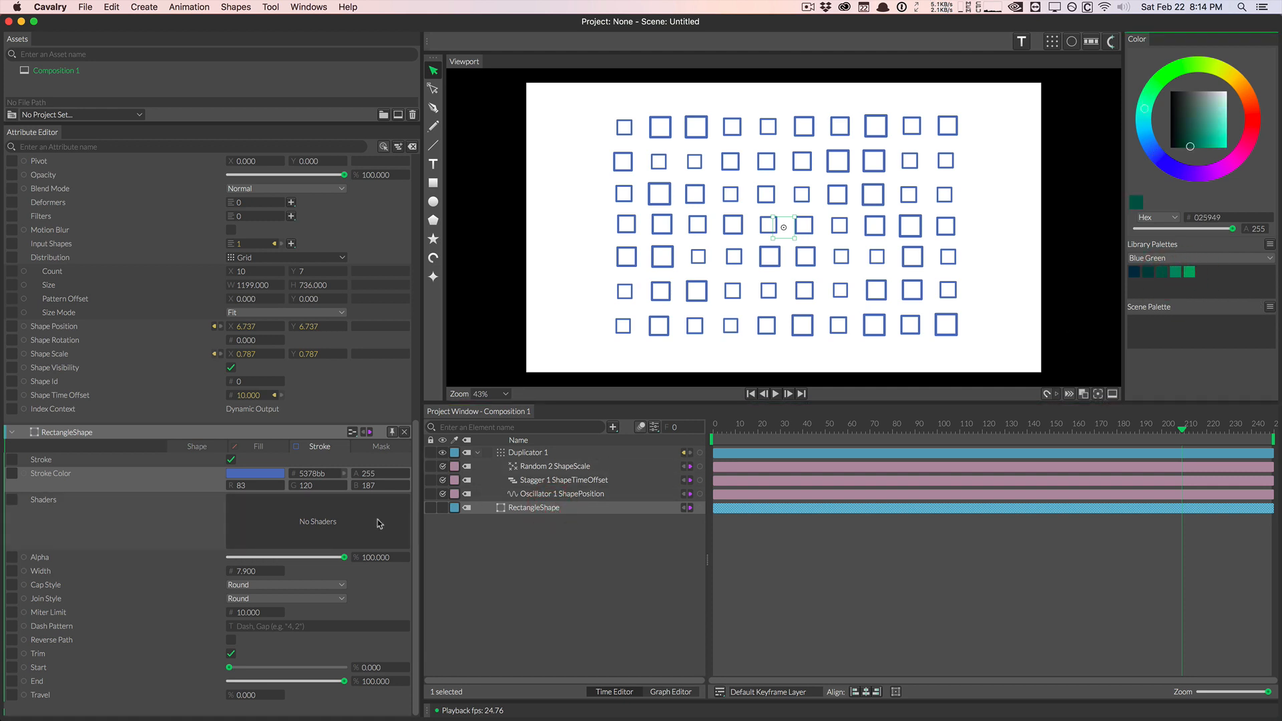
Select RectangleShape's Stroke Color attribute and set it to the lightest Blue Green swatch, 03a66a
{"action": "left_click", "coordinate": [92, 474]}
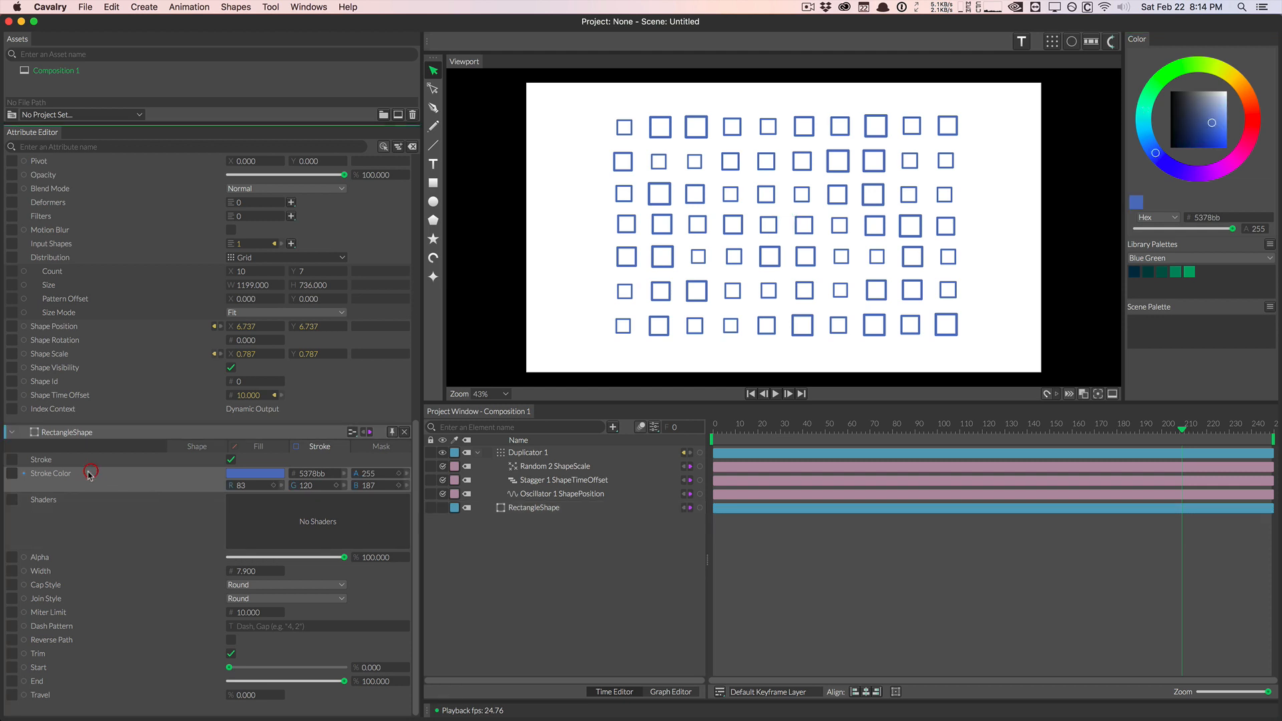
{"action": "left_click", "coordinate": [1176, 273]}
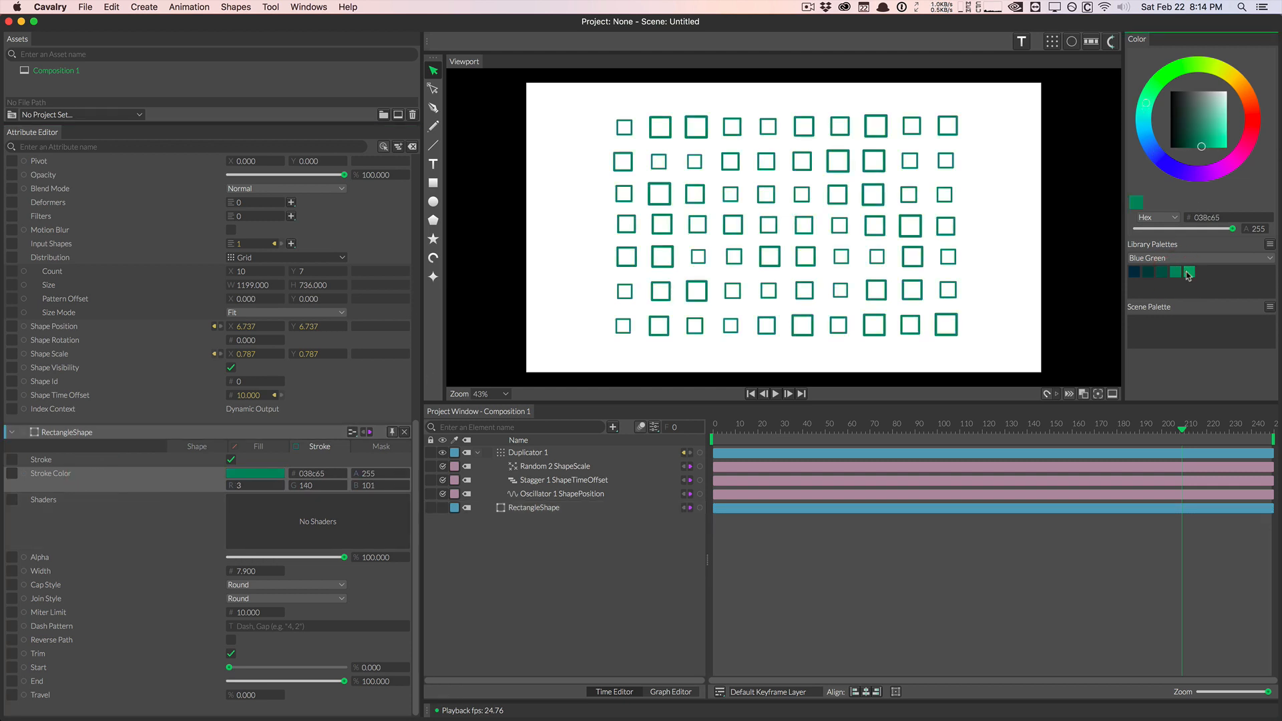
{"action": "left_click", "coordinate": [1189, 272]}
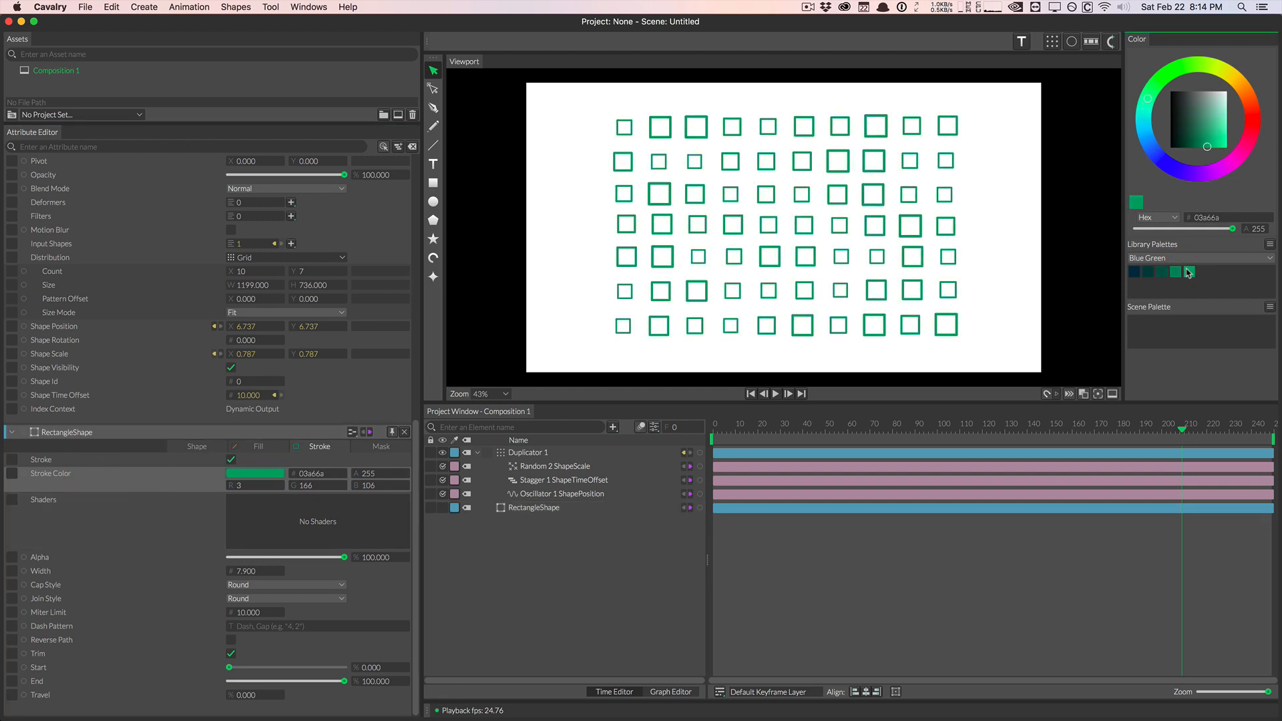
{"action": "left_click", "coordinate": [99, 487]}
Load the Pink Blue library palette and set the rectangles' stroke colour to its light blue, 3981bf
{"action": "left_click", "coordinate": [1182, 259]}
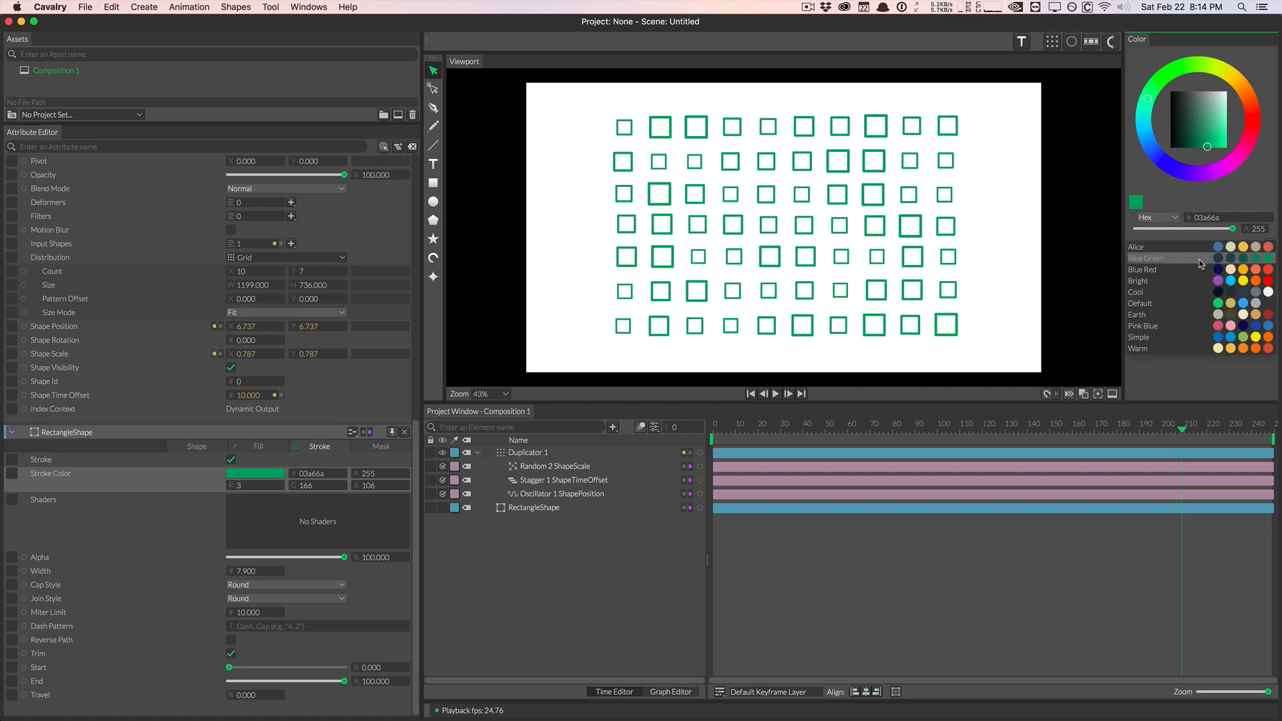
{"action": "left_click", "coordinate": [1186, 325]}
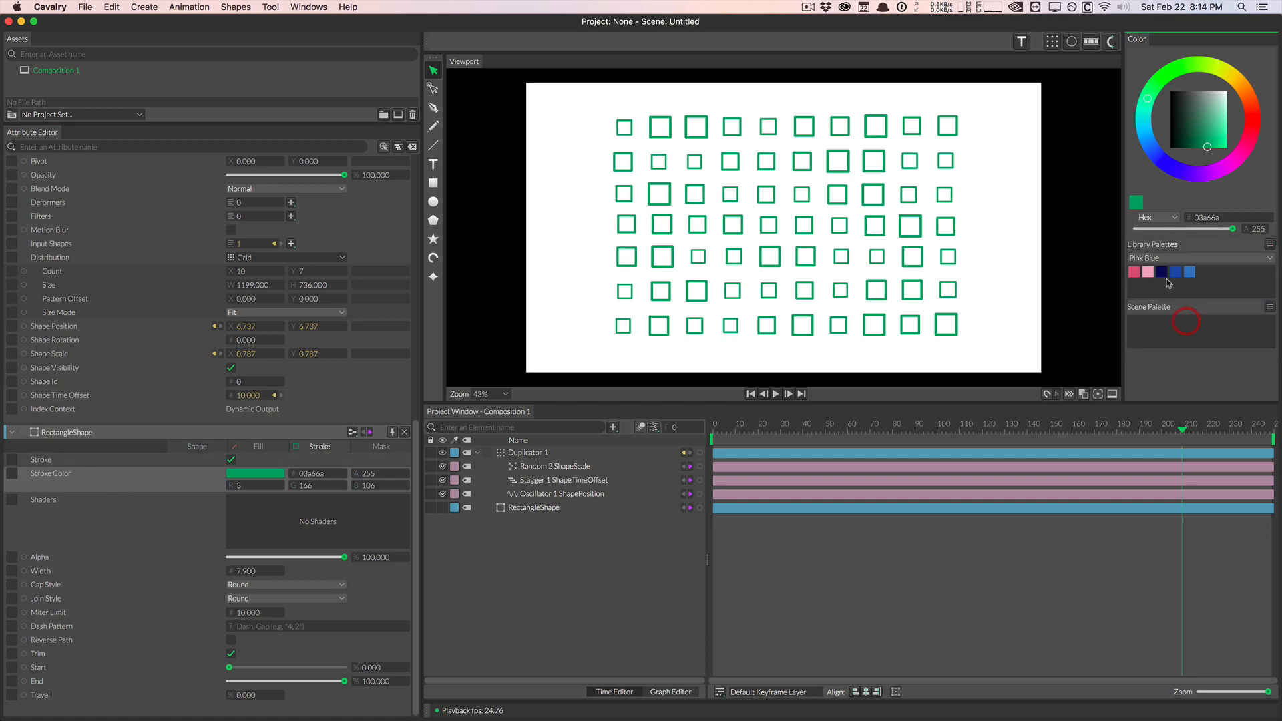
{"action": "left_click", "coordinate": [1187, 276]}
{"action": "left_click", "coordinate": [1178, 275]}
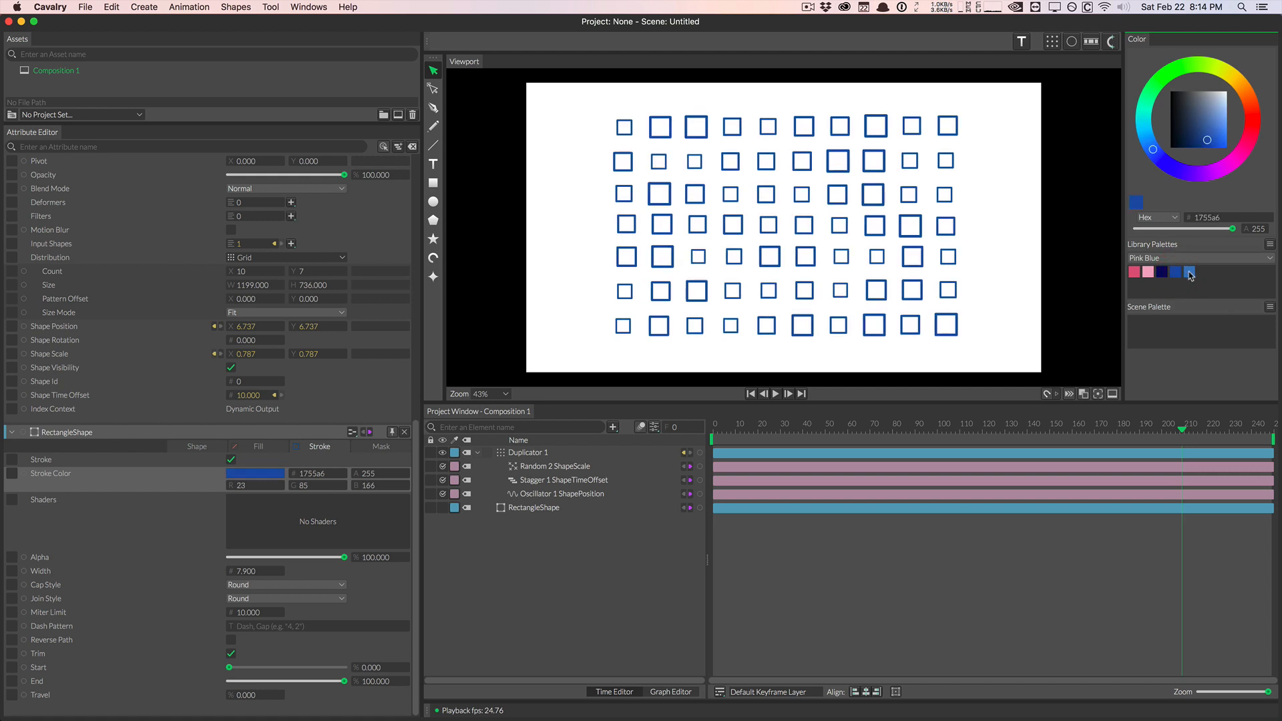
{"action": "left_click", "coordinate": [1190, 272]}
Add a Random behaviour to RectangleShape's Stroke Color attribute
{"action": "double_click", "coordinate": [62, 473]}
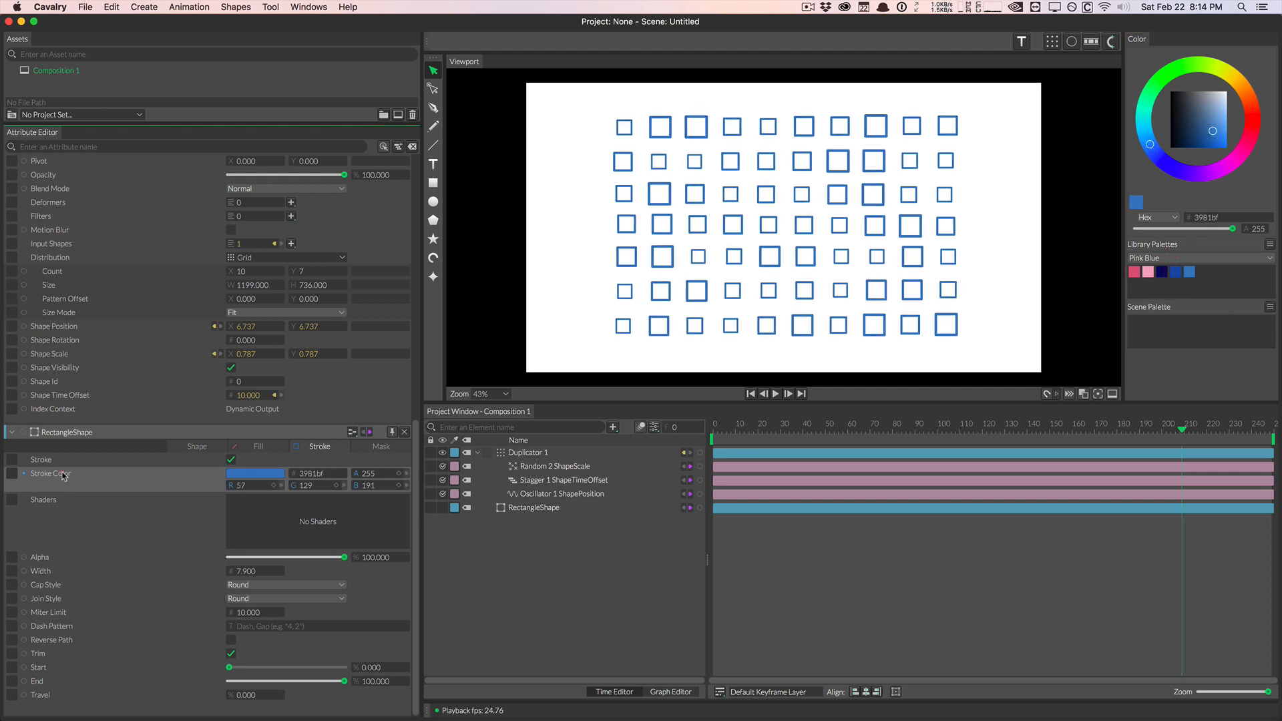
{"action": "right_click", "coordinate": [79, 477]}
{"action": "mouse_move", "coordinate": [145, 527]}
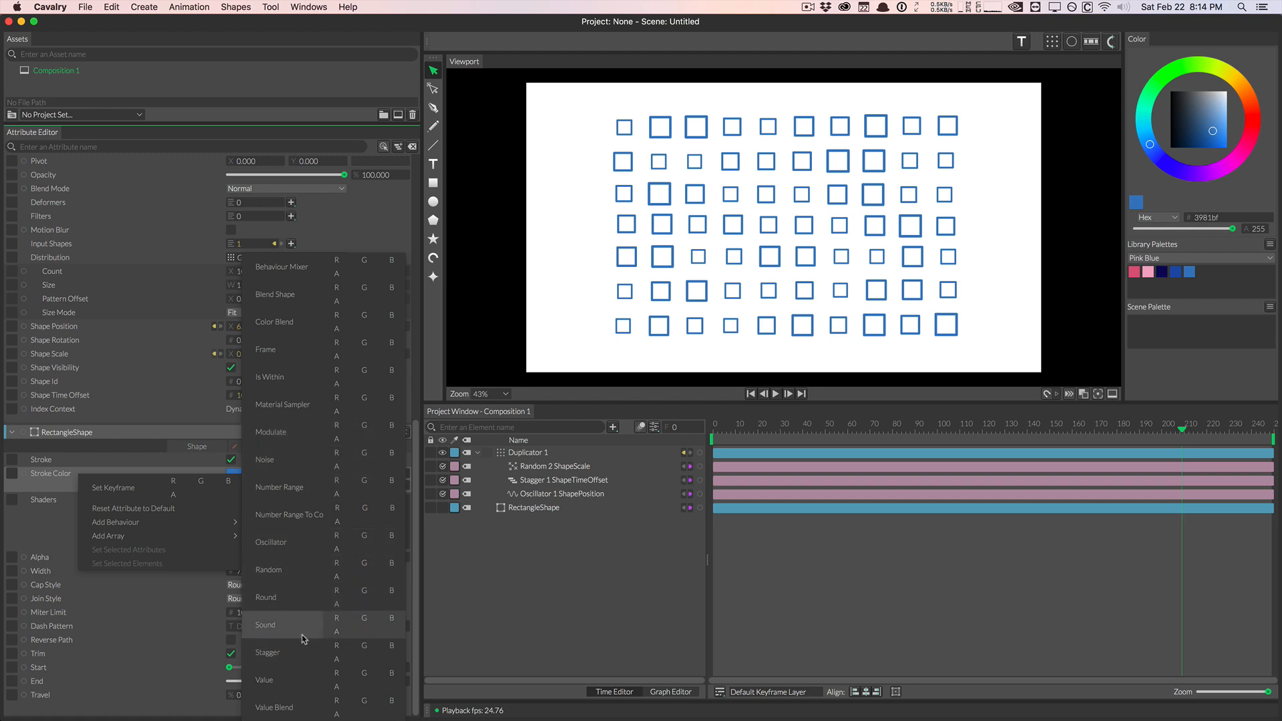
{"action": "left_click", "coordinate": [297, 568]}
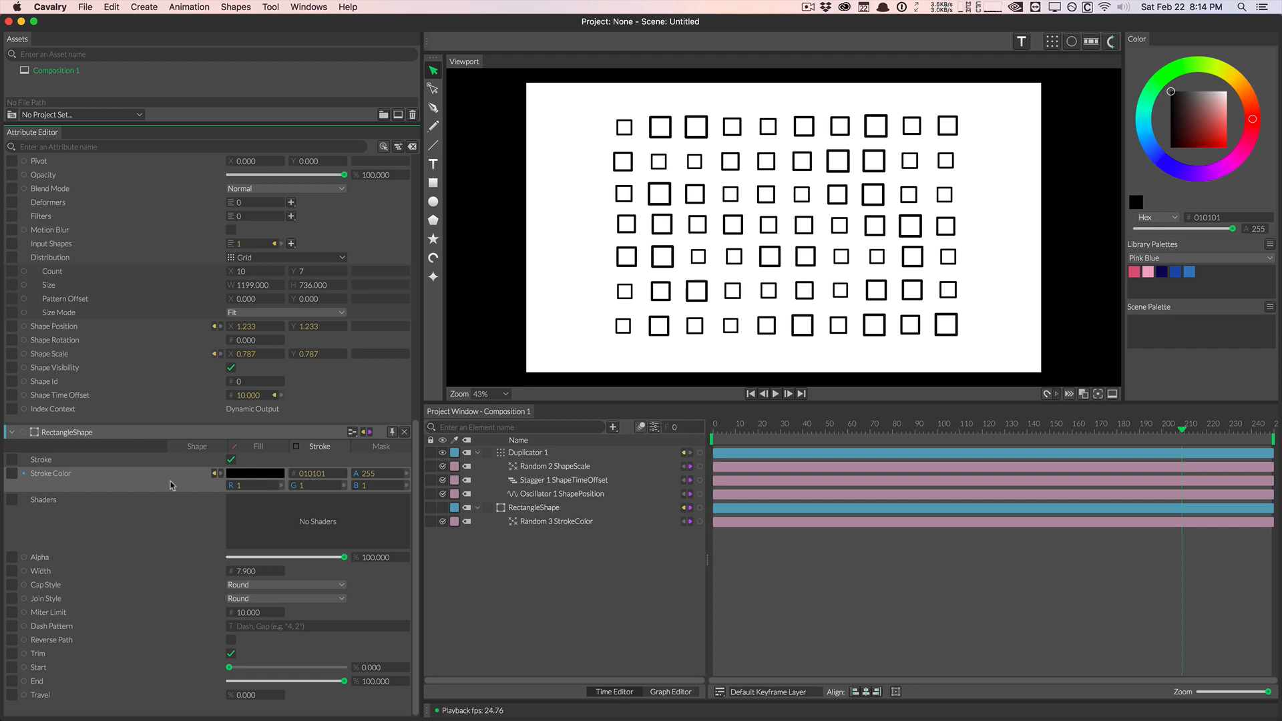
Show the Stroke Color Random behaviour's attributes and set its Maximum to 255, leaving Use Normals off
{"action": "left_click", "coordinate": [553, 524]}
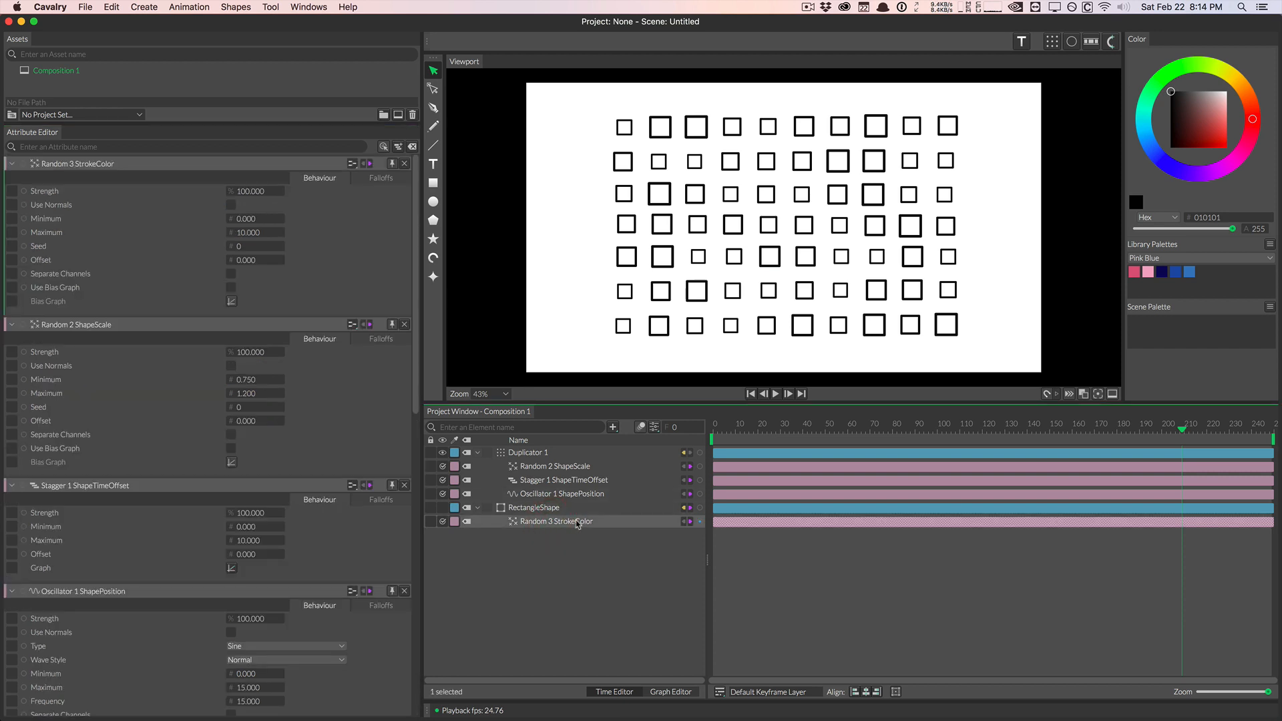
{"action": "left_click", "coordinate": [231, 205]}
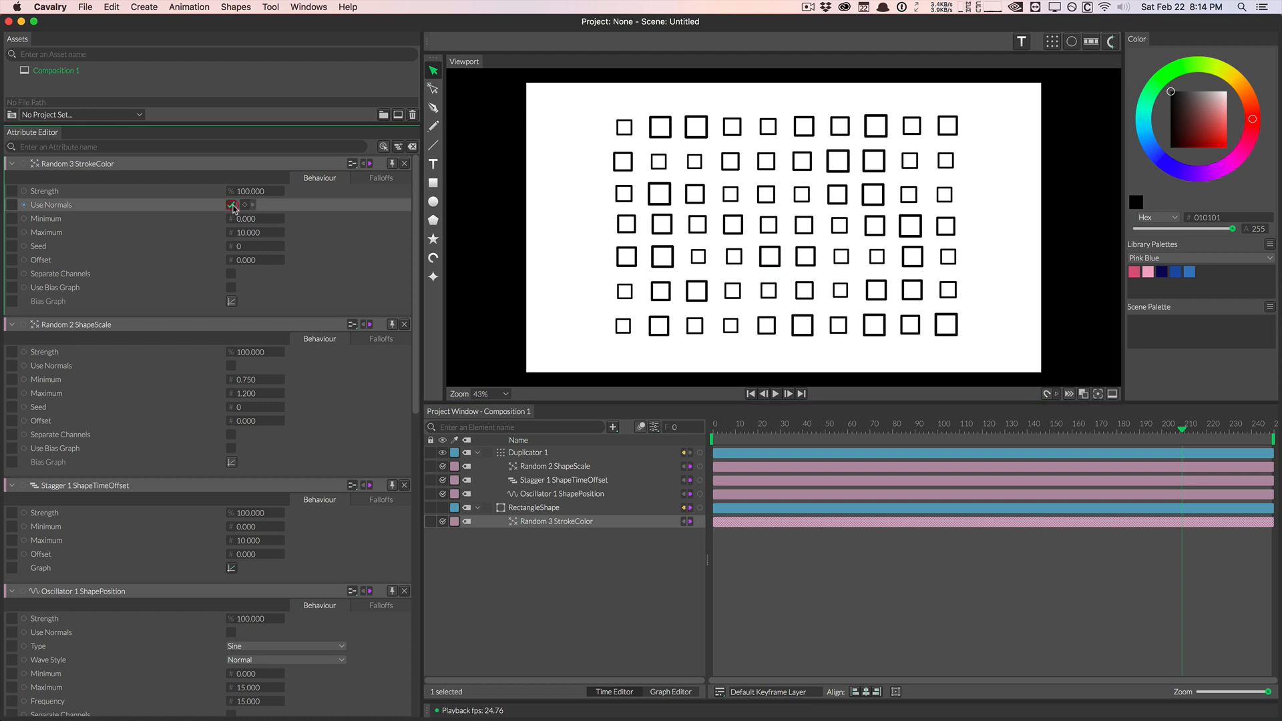
{"action": "left_click", "coordinate": [262, 219]}
{"action": "key", "text": "Tab"}
{"action": "type", "text": "255"}
{"action": "key", "text": "Return"}
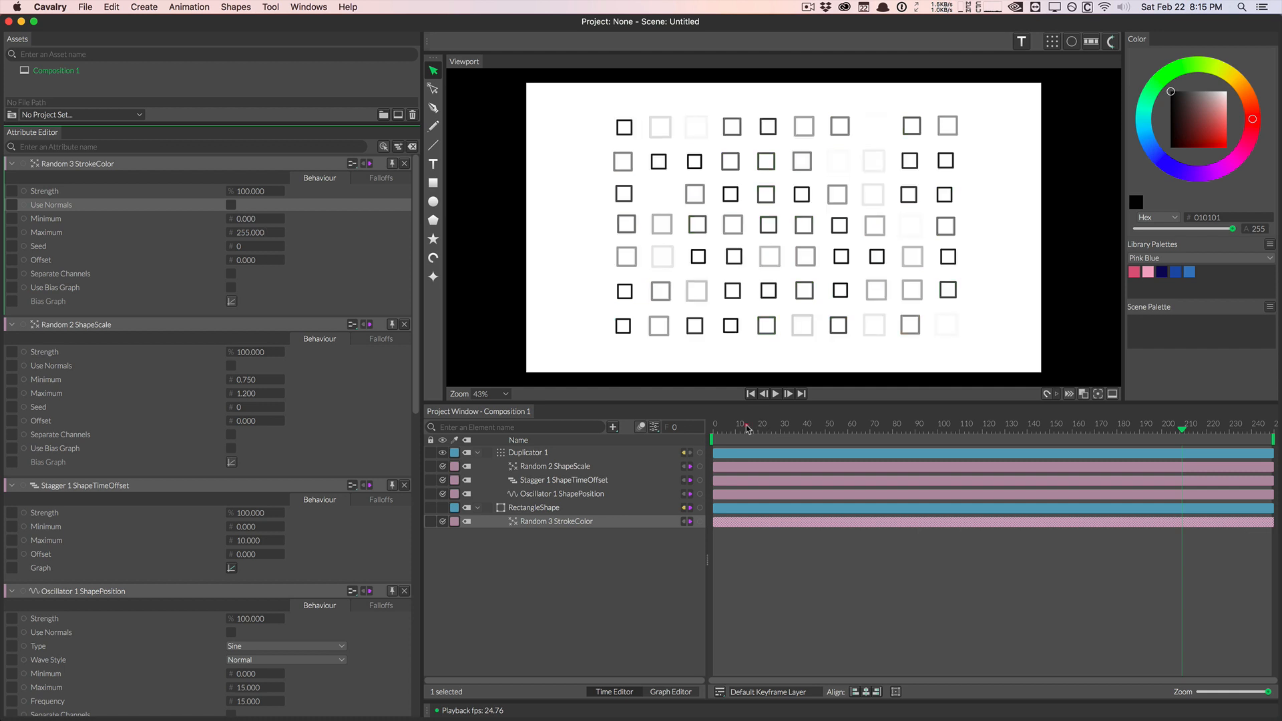
Set the Stroke Color Random behaviour's Seed to 43 and Offset to 361, and enable Separate Channels
{"action": "left_click_drag", "start_coordinate": [746, 426], "coordinate": [708, 417]}
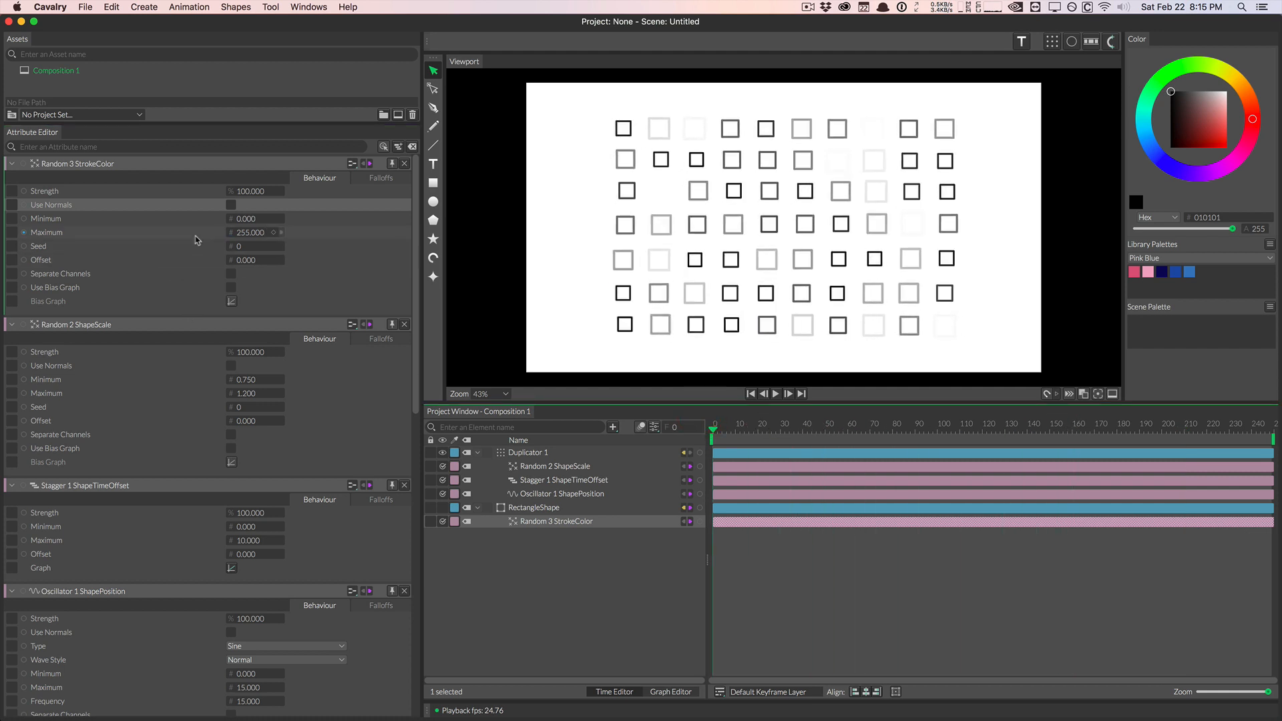
{"action": "mouse_move", "coordinate": [247, 246]}
{"action": "left_mouse_down"}
{"action": "mouse_move", "coordinate": [270, 245]}
{"action": "mouse_move", "coordinate": [258, 278]}
{"action": "mouse_move", "coordinate": [478, 237]}
{"action": "left_mouse_up"}
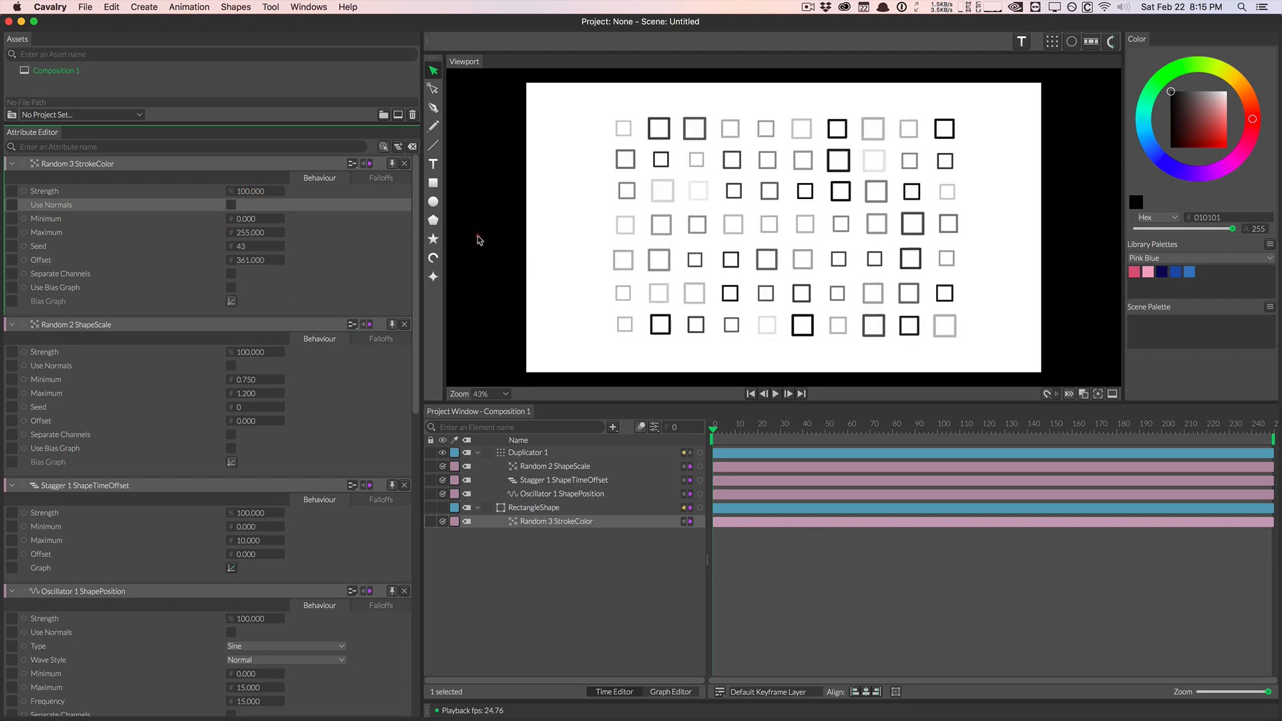
{"action": "left_click", "coordinate": [231, 274]}
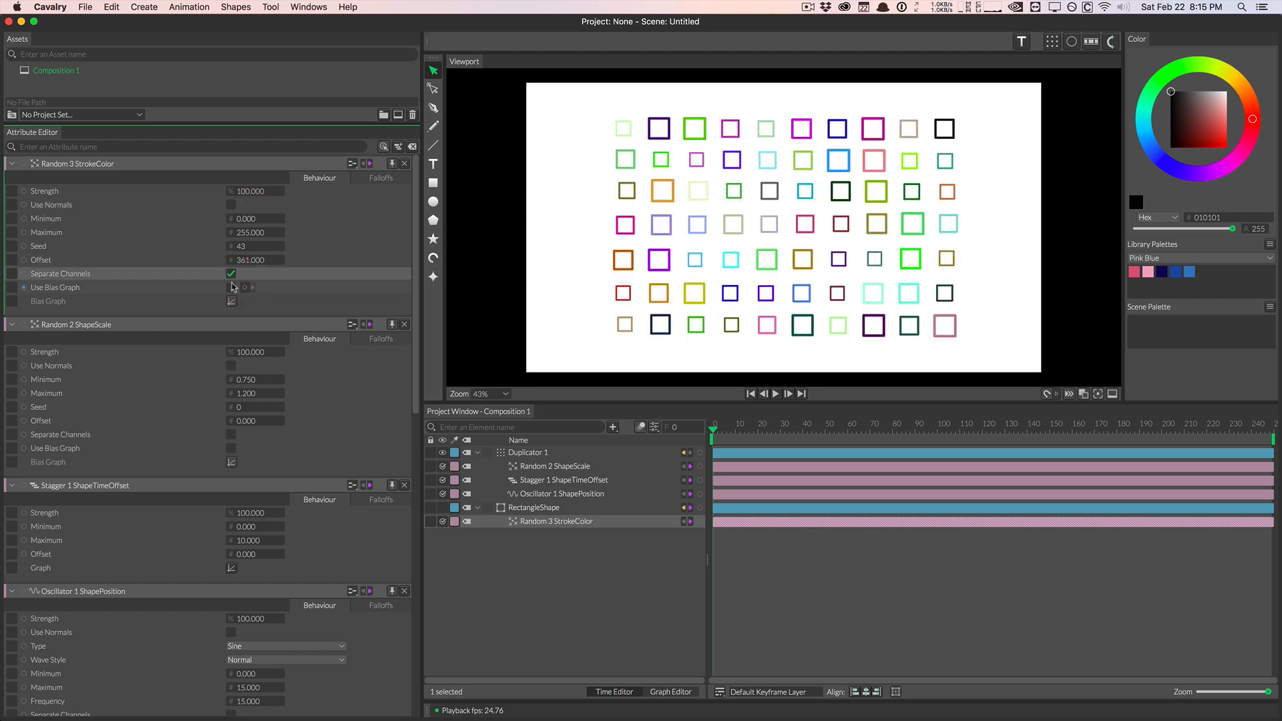
{"action": "left_click", "coordinate": [232, 289]}
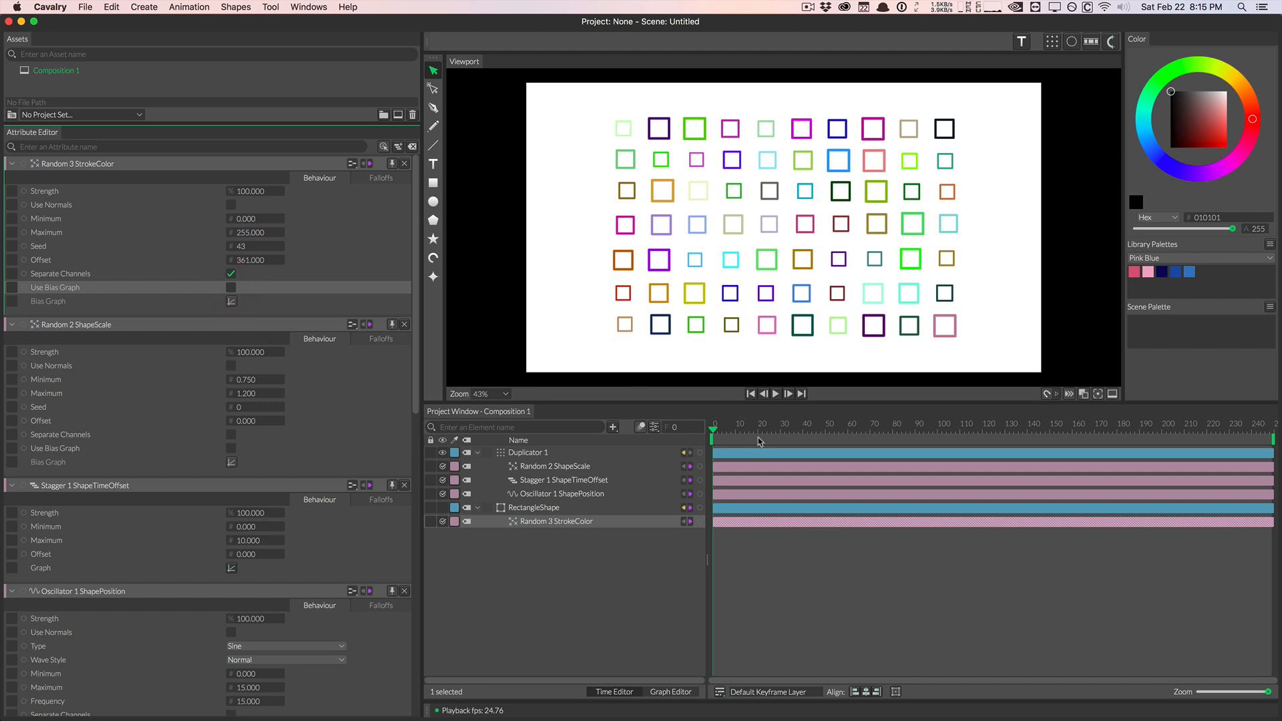
{"action": "left_click_drag", "start_coordinate": [740, 432], "coordinate": [767, 404]}
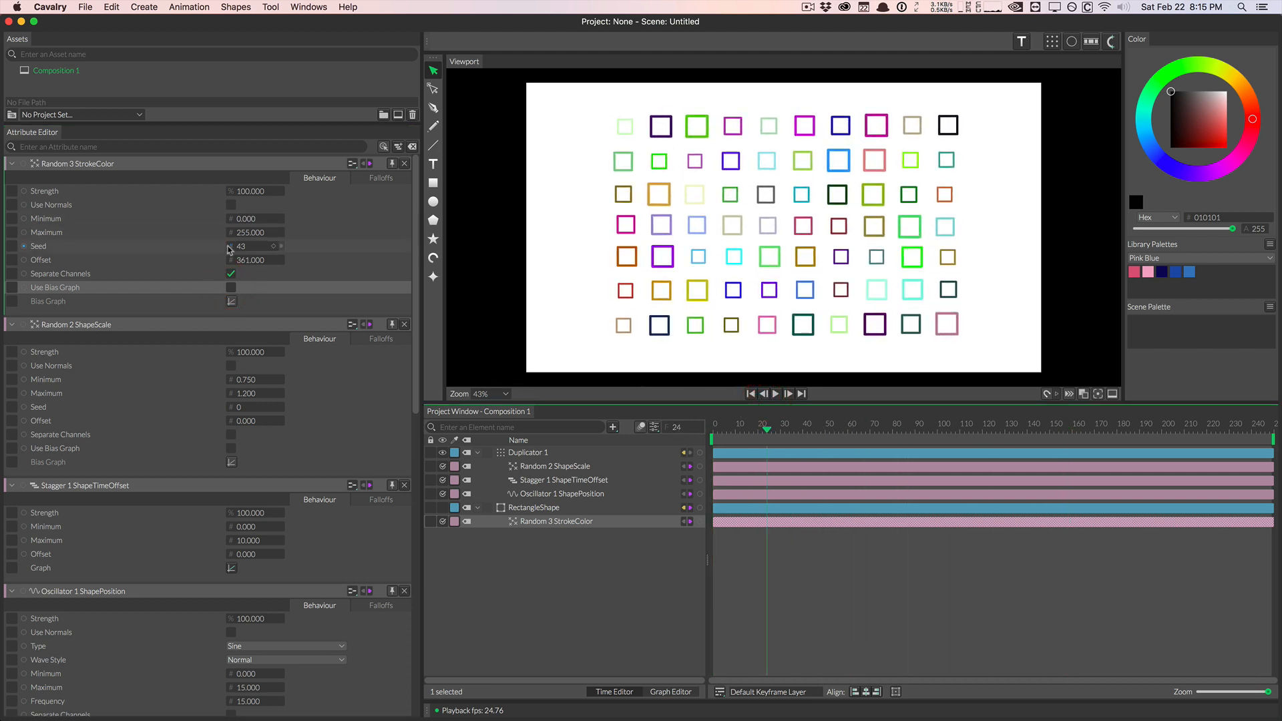
Set the Stroke Color Random behaviour's Offset to 557 and keyframe it at frame 0
{"action": "left_click", "coordinate": [246, 261]}
{"action": "left_click_drag", "start_coordinate": [246, 262], "coordinate": [369, 253]}
{"action": "left_click_drag", "start_coordinate": [766, 428], "coordinate": [705, 426]}
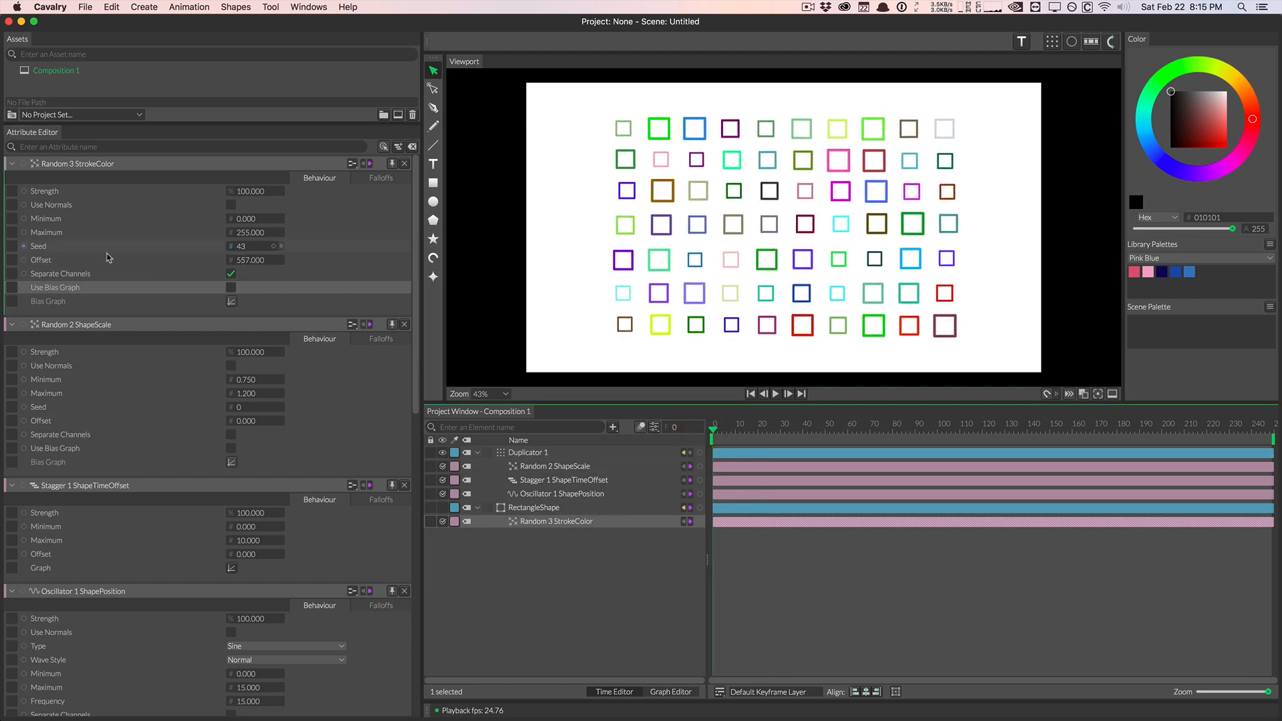
{"action": "left_click", "coordinate": [23, 261]}
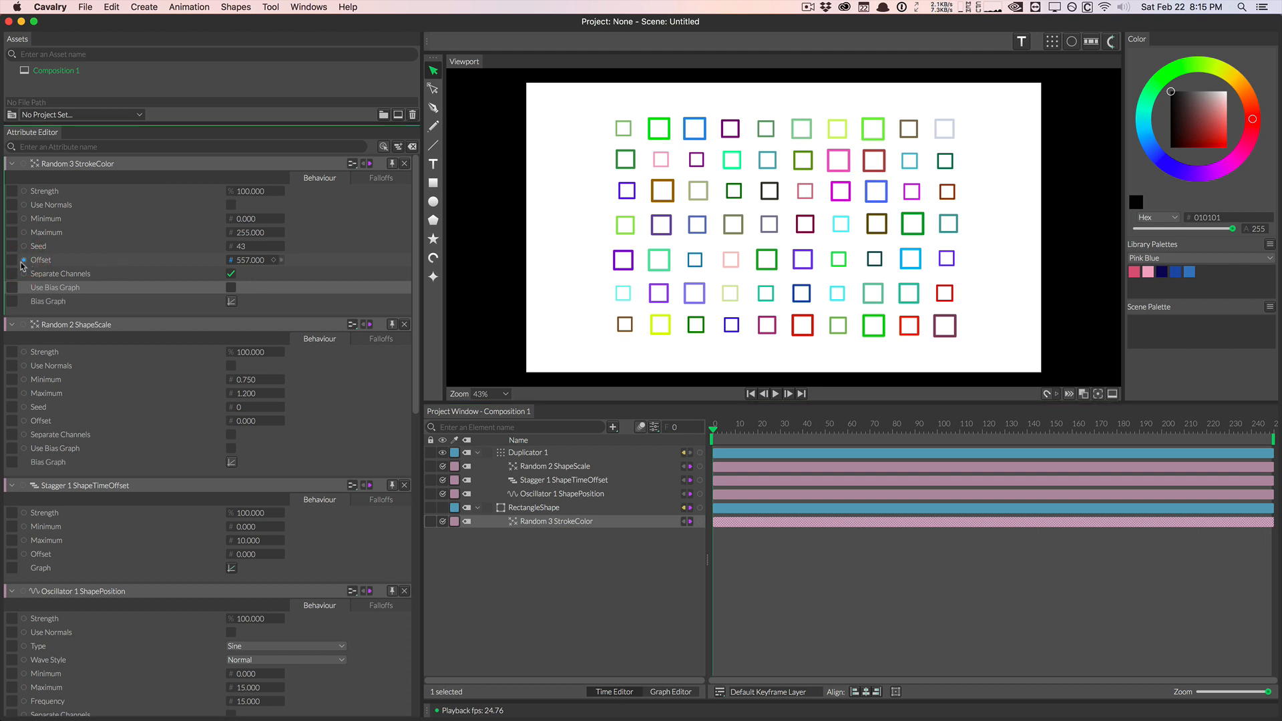
{"action": "left_click", "coordinate": [273, 261]}
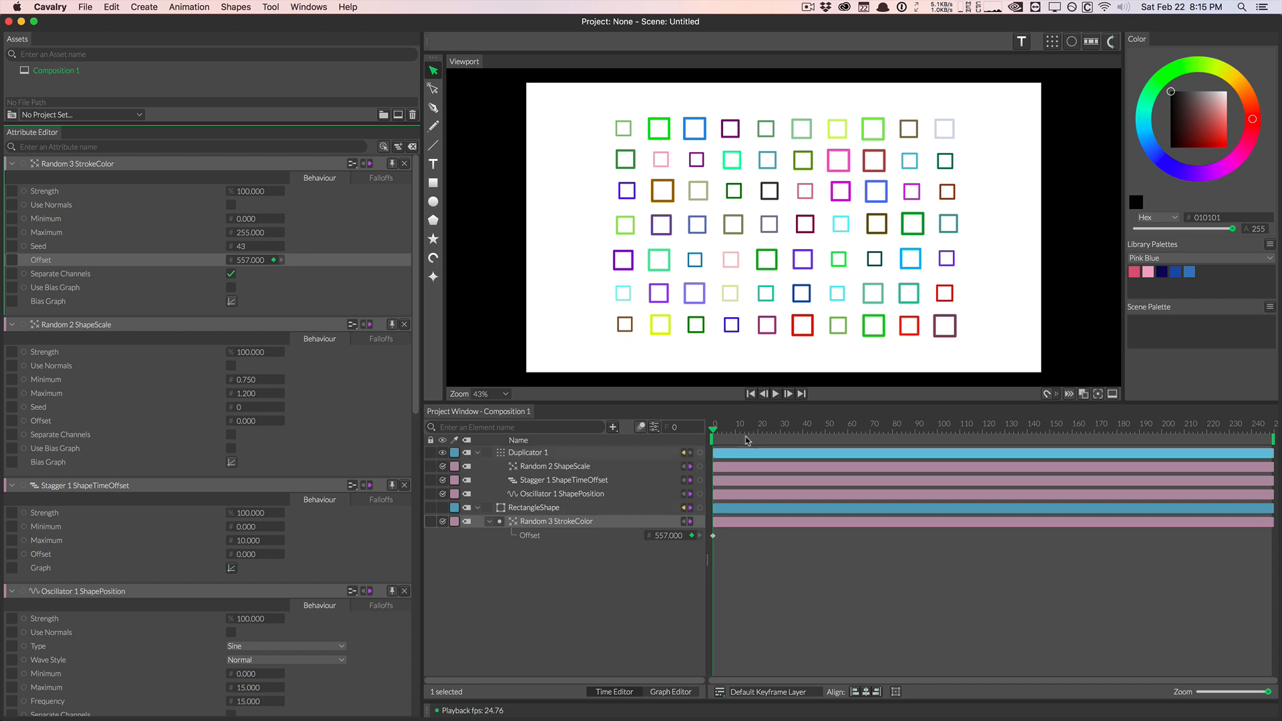
Keyframe the Stroke Color Random behaviour's Offset at 752 on frame 254
{"action": "left_click", "coordinate": [779, 431]}
{"action": "left_click_drag", "start_coordinate": [780, 432], "coordinate": [1281, 424]}
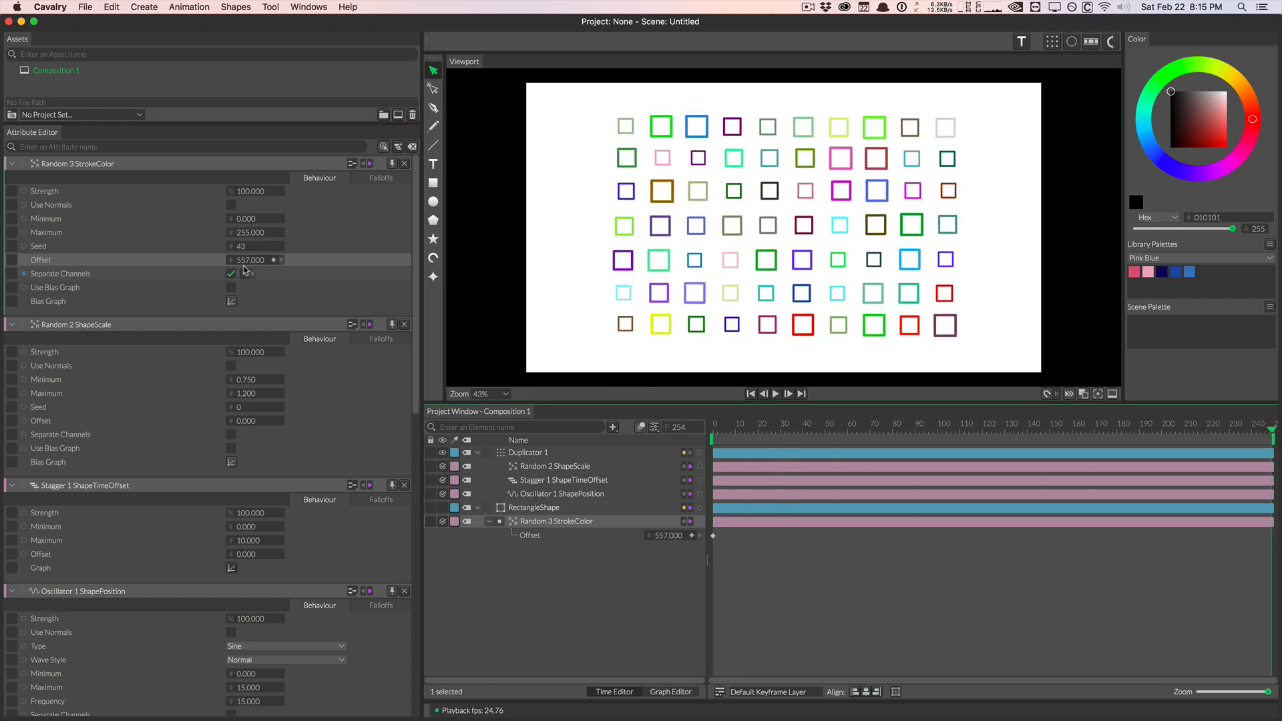
{"action": "left_click_drag", "start_coordinate": [245, 267], "coordinate": [371, 264]}
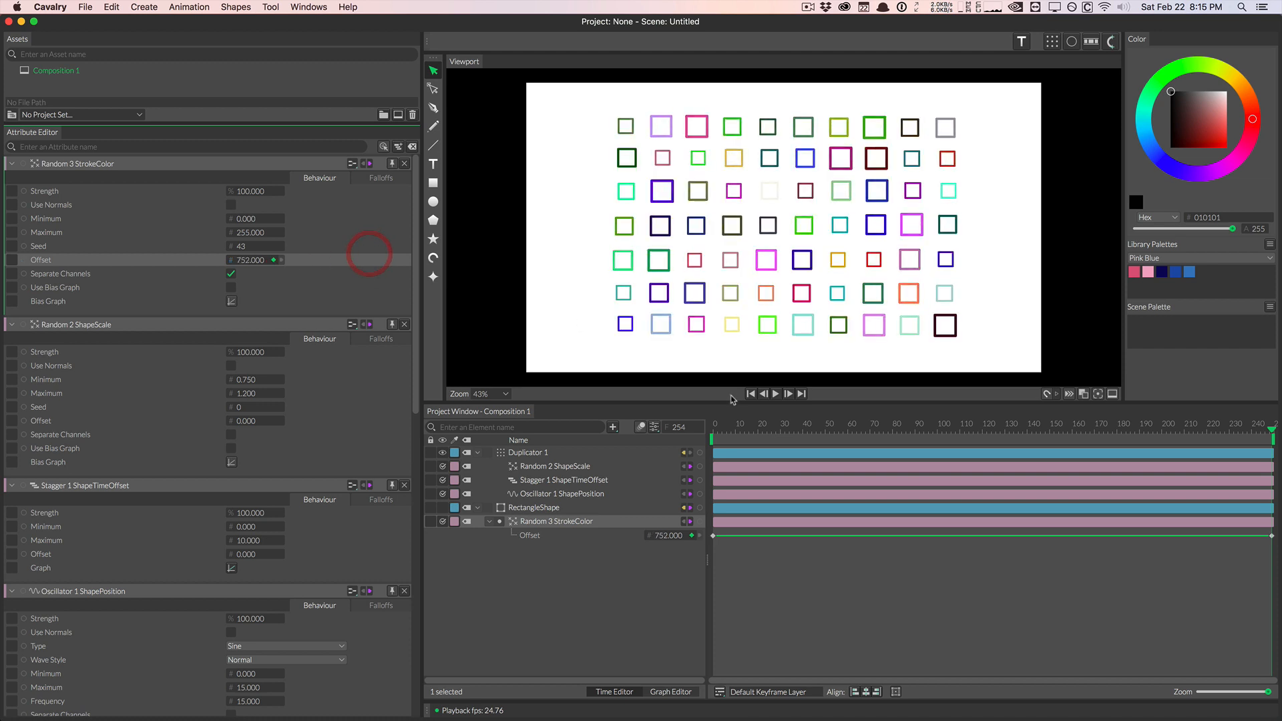
Play the animated random stroke colours from the first frame, stop playback, and scrub to frame 138
{"action": "left_click", "coordinate": [751, 394]}
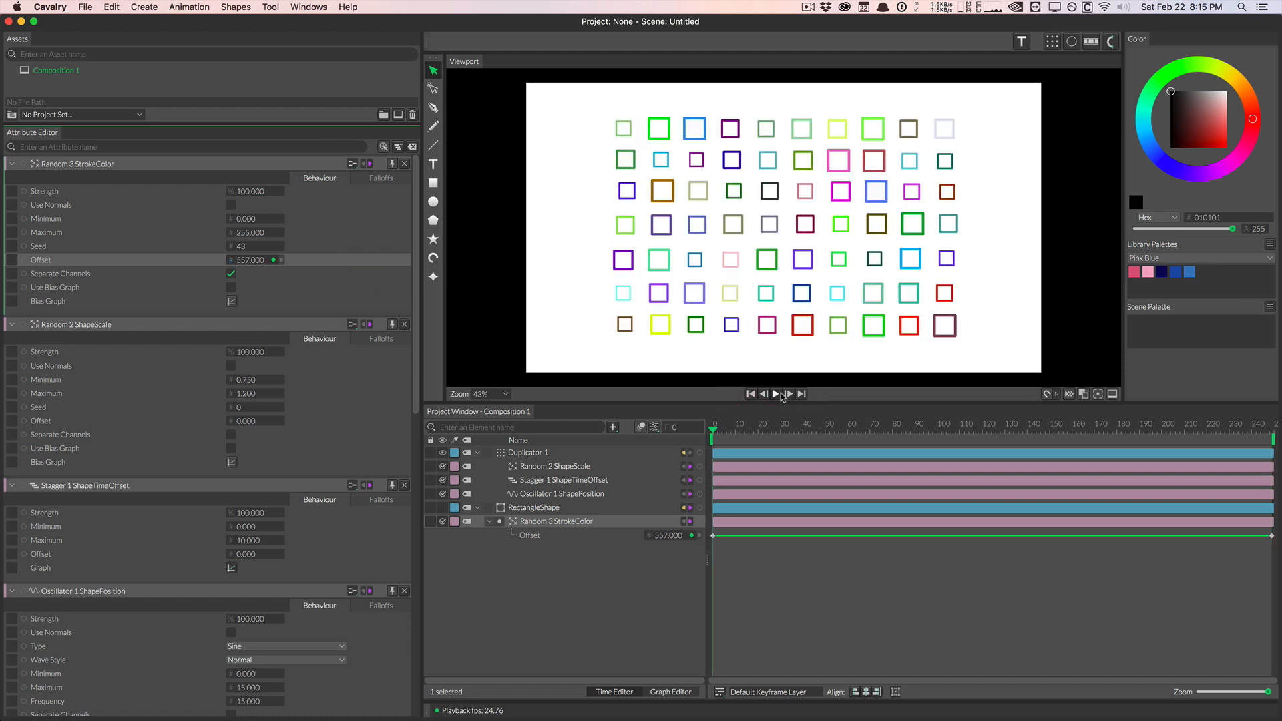
{"action": "left_click", "coordinate": [781, 395]}
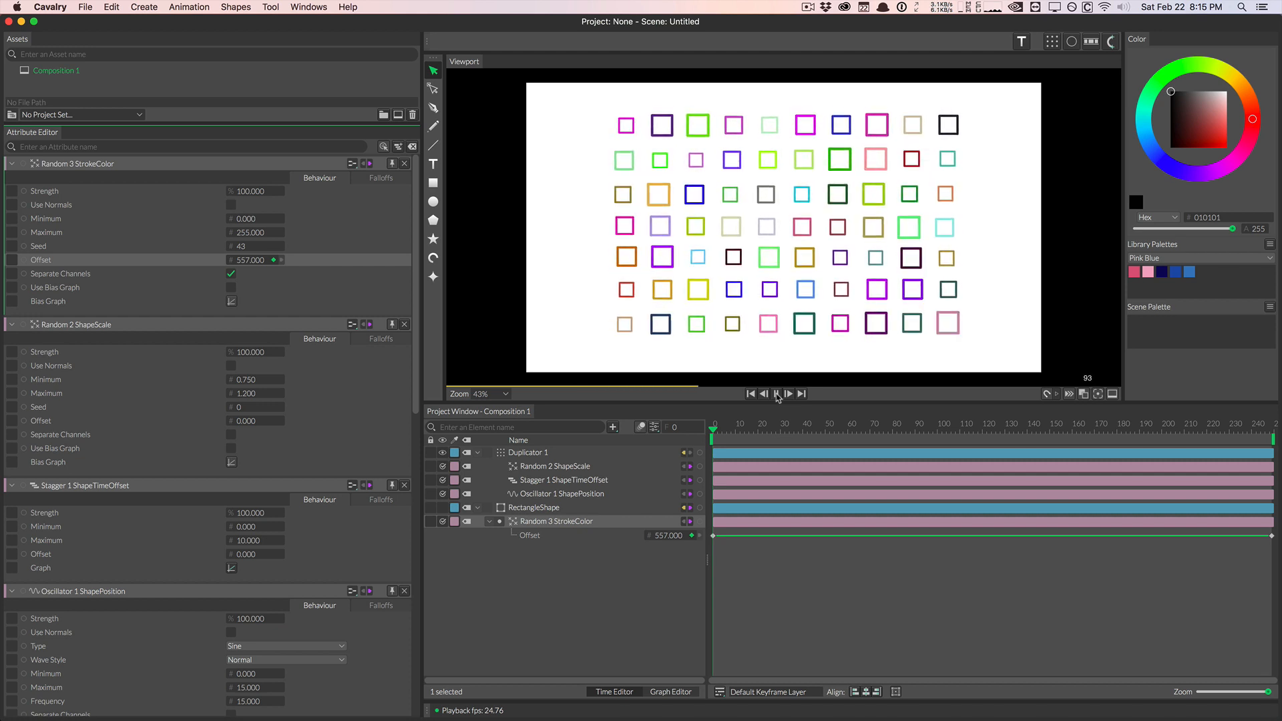
{"action": "left_click", "coordinate": [776, 394]}
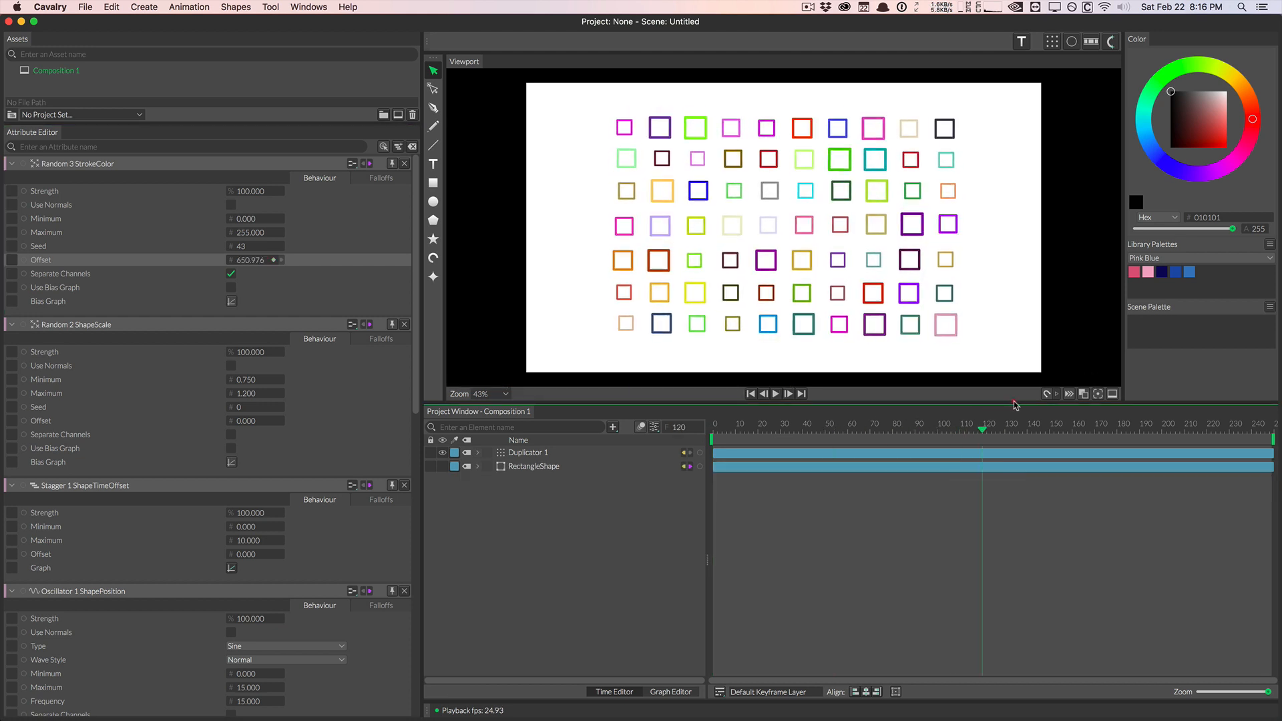
{"action": "left_click_drag", "start_coordinate": [1014, 403], "coordinate": [1021, 401]}
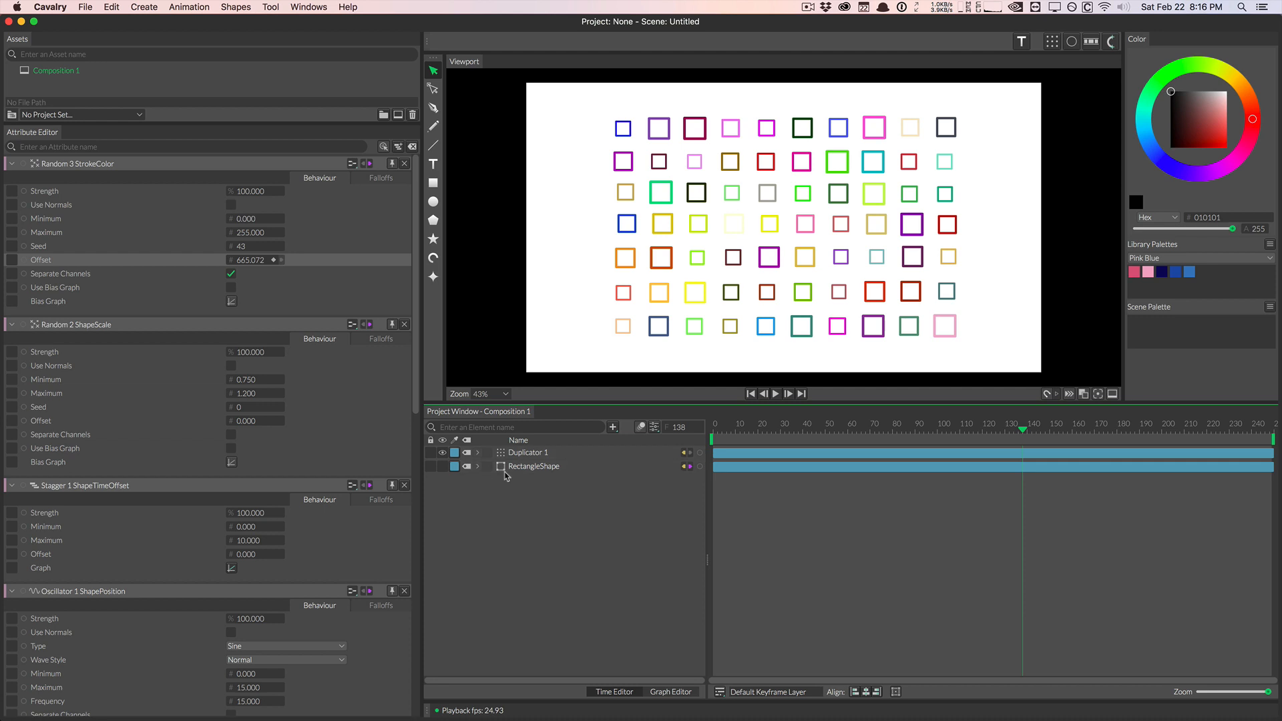
Expand the RectangleShape and Duplicator 1 layers to list their behaviours, and scrub the timeline back to frame 0
{"action": "left_click", "coordinate": [477, 467]}
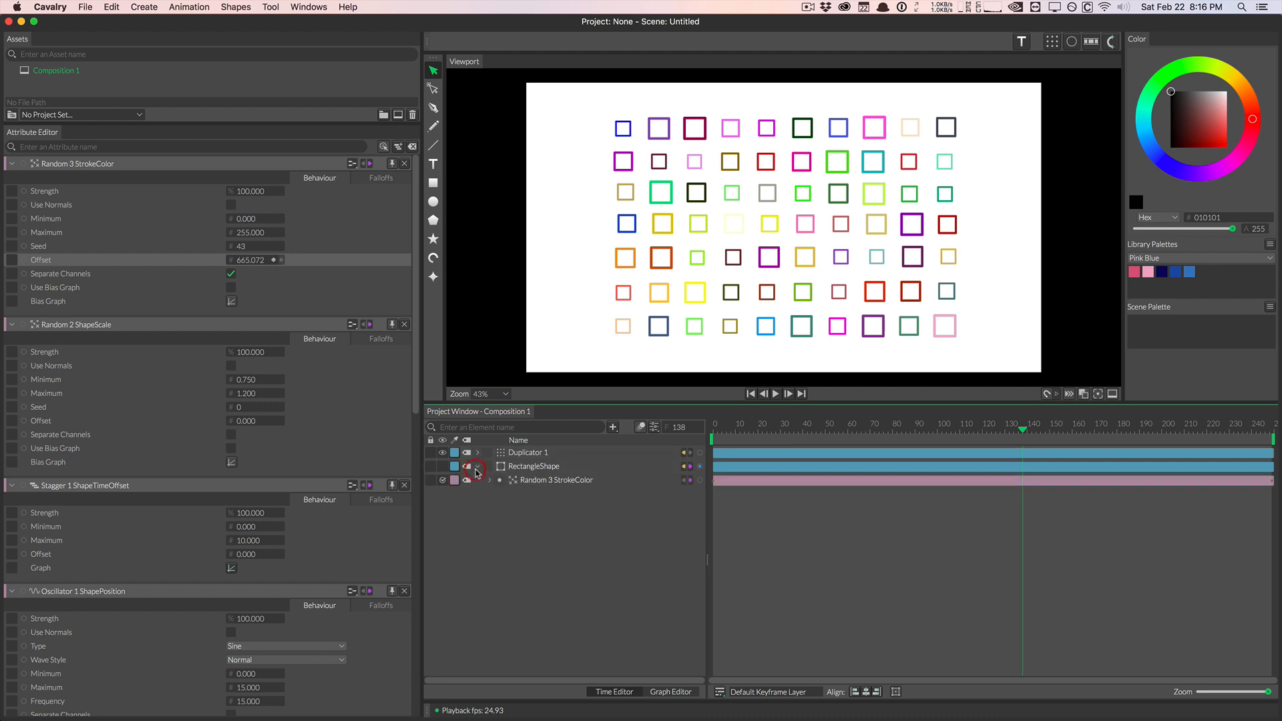
{"action": "left_click", "coordinate": [479, 482]}
{"action": "left_click", "coordinate": [478, 454]}
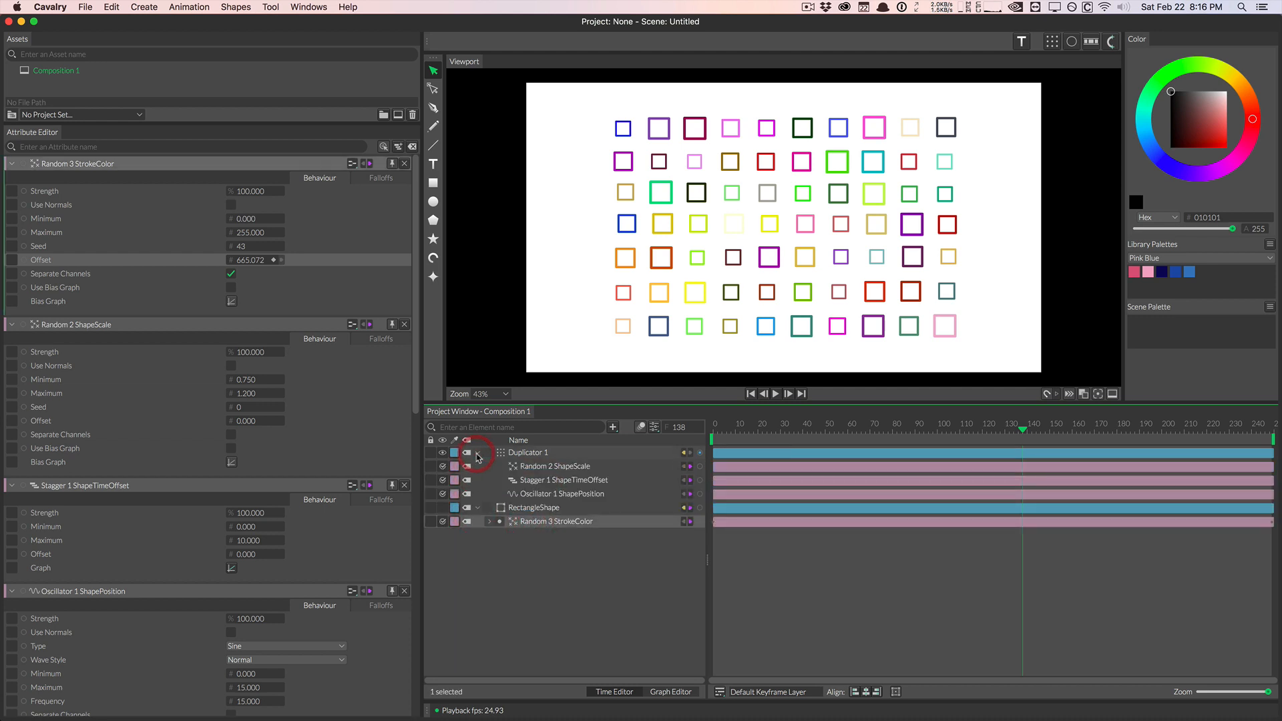
{"action": "left_click_drag", "start_coordinate": [772, 429], "coordinate": [872, 429]}
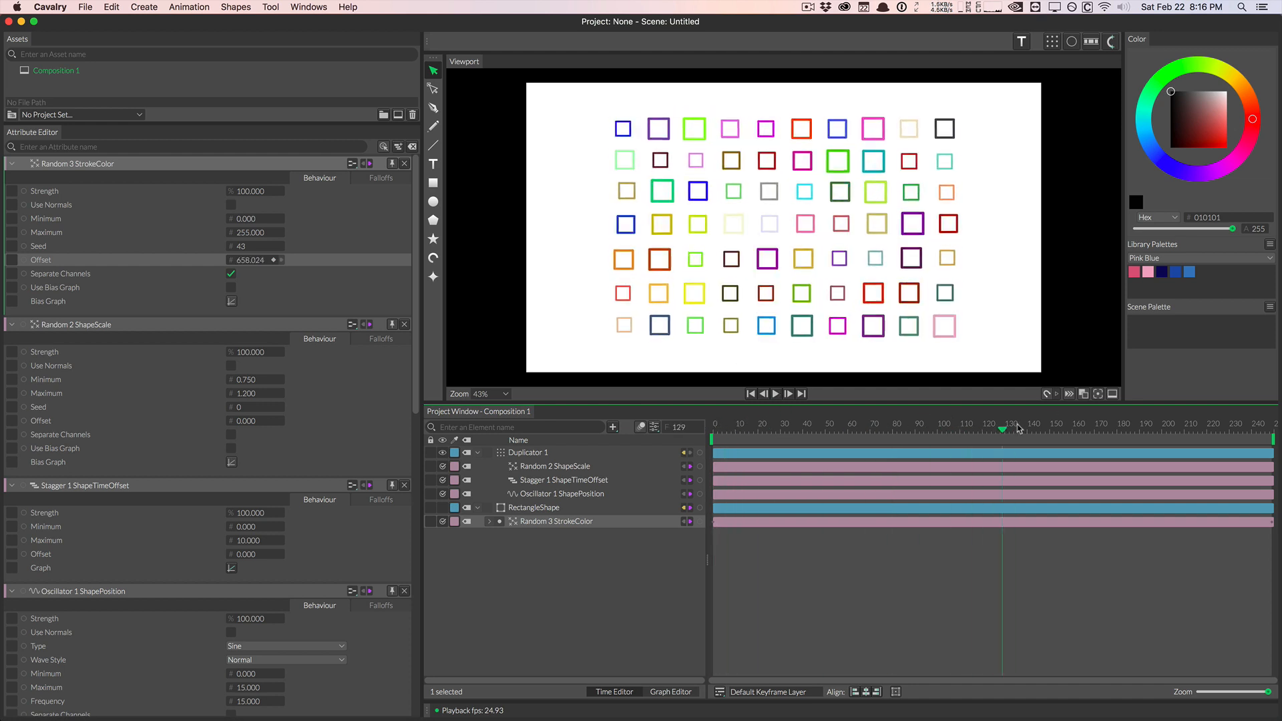
{"action": "left_click", "coordinate": [779, 427]}
{"action": "left_click_drag", "start_coordinate": [779, 428], "coordinate": [713, 427]}
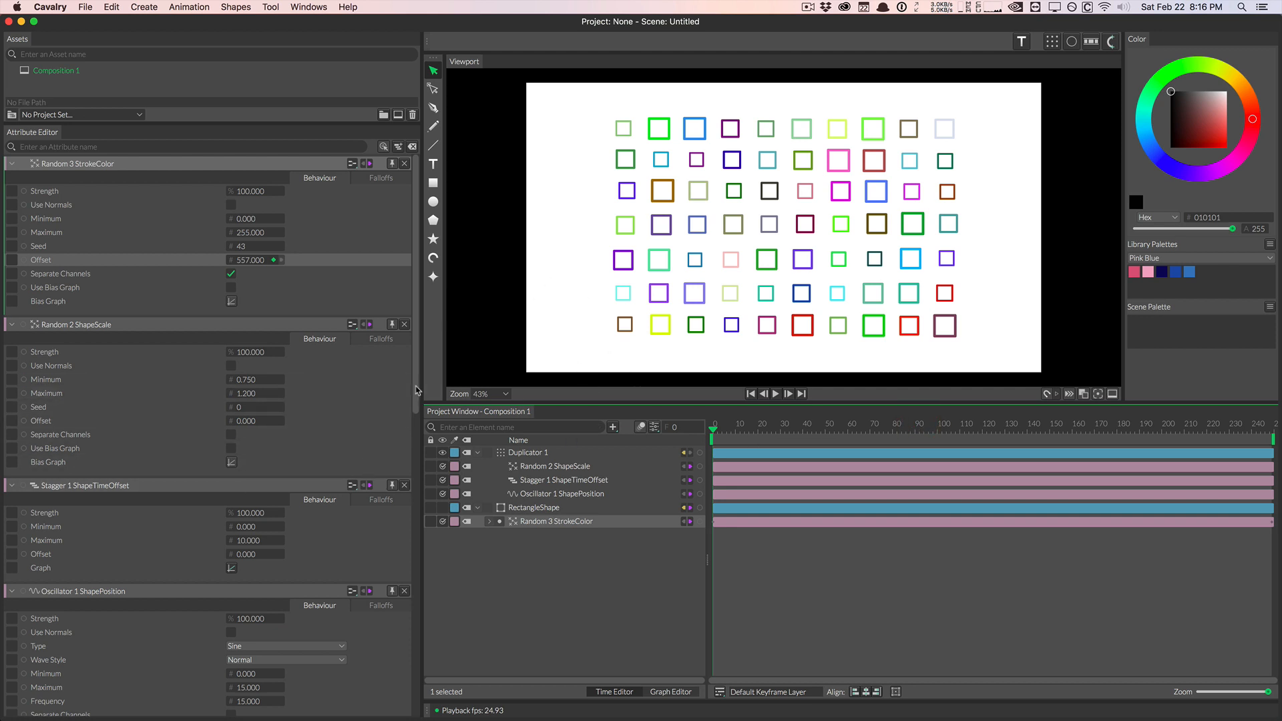
Delete the Random behaviour attached to the RectangleShape's stroke colour
{"action": "scroll", "coordinate": [412, 398], "scroll_direction": "down", "scroll_amount": 3}
{"action": "scroll", "coordinate": [413, 398], "scroll_direction": "up", "scroll_amount": 3}
{"action": "left_click", "coordinate": [542, 518]}
{"action": "key", "text": "Delete"}
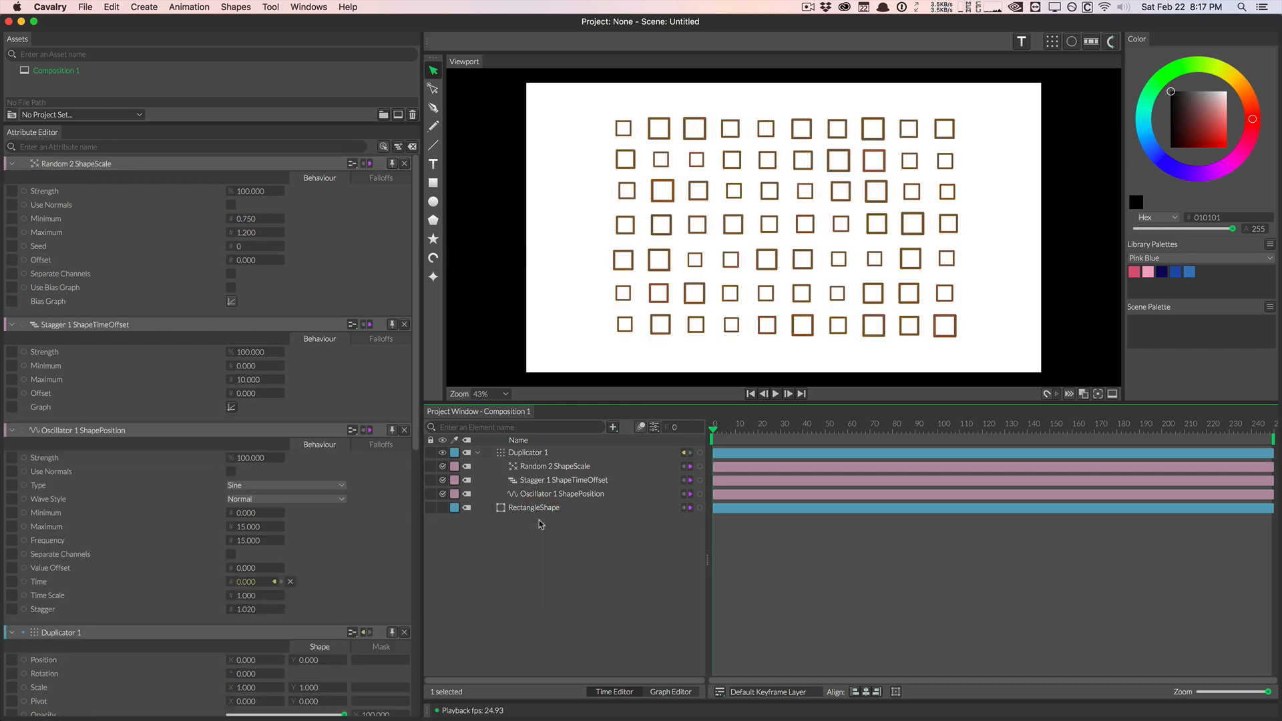
Try adding an Oscillator behaviour to the RectangleShape's Stroke Color
{"action": "left_click", "coordinate": [539, 515]}
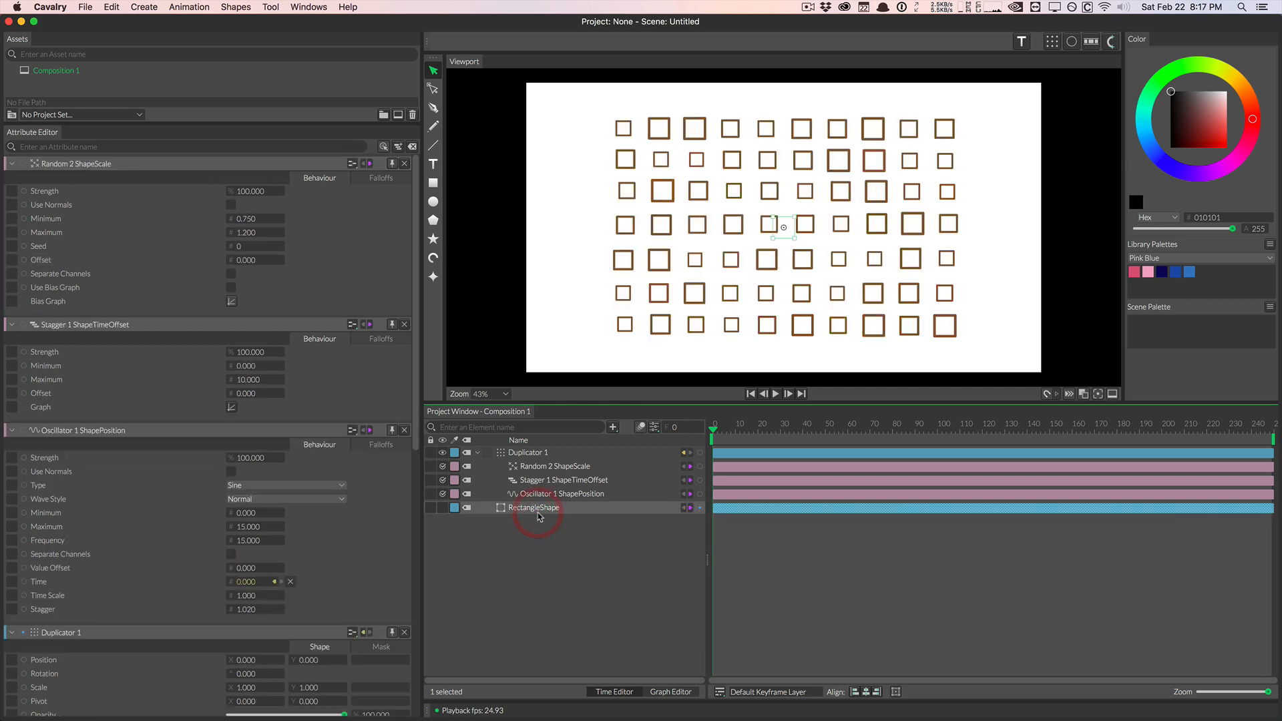
{"action": "left_click_drag", "start_coordinate": [419, 268], "coordinate": [417, 513]}
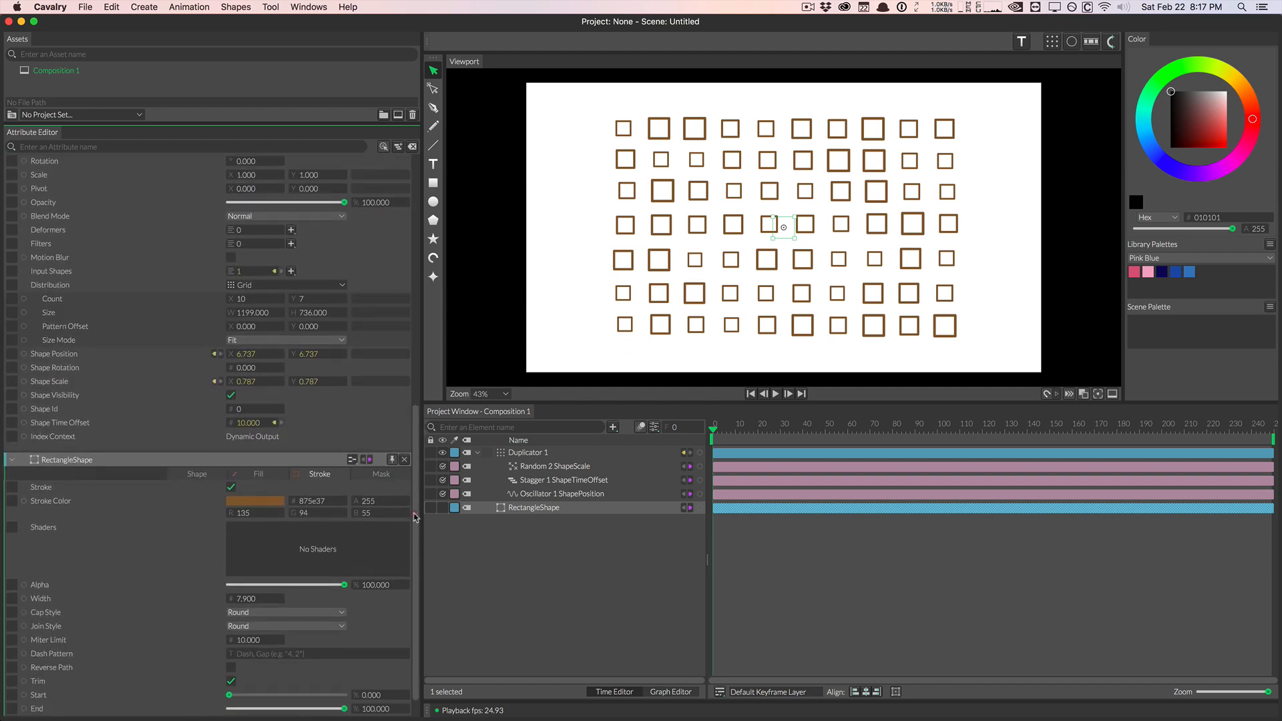
{"action": "left_click", "coordinate": [138, 502]}
{"action": "right_click", "coordinate": [137, 506]}
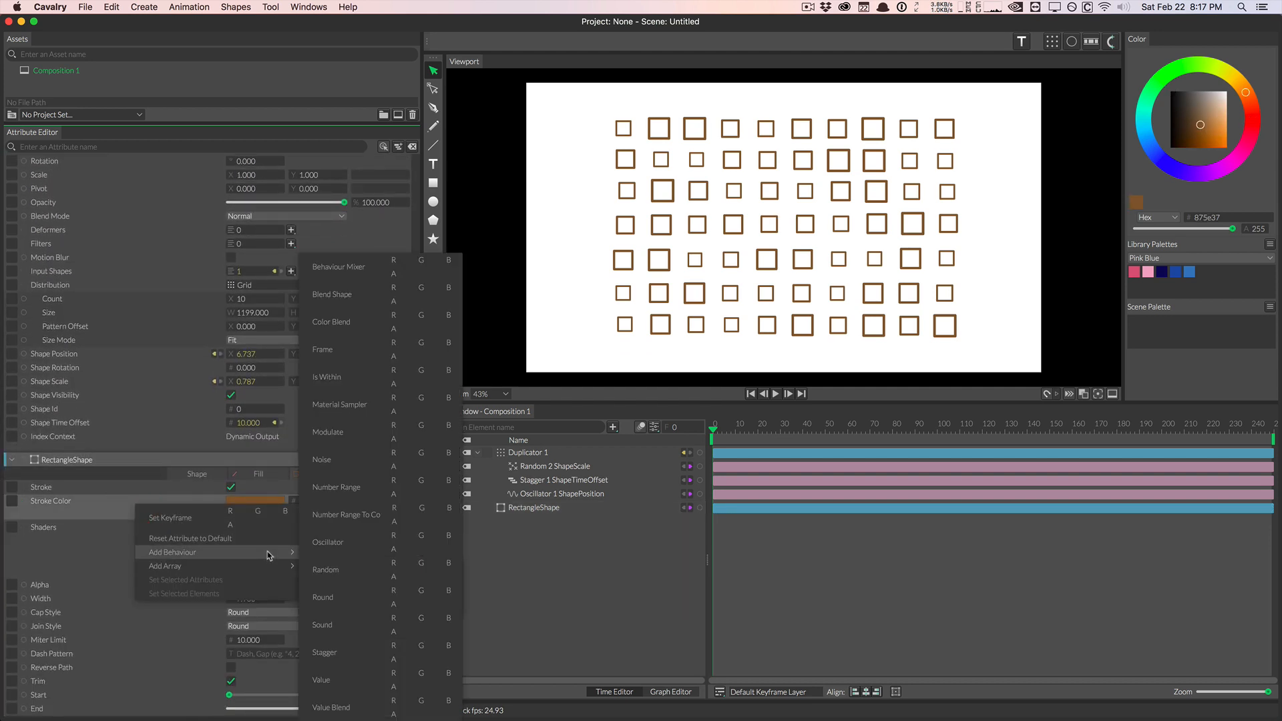
{"action": "mouse_move", "coordinate": [267, 571]}
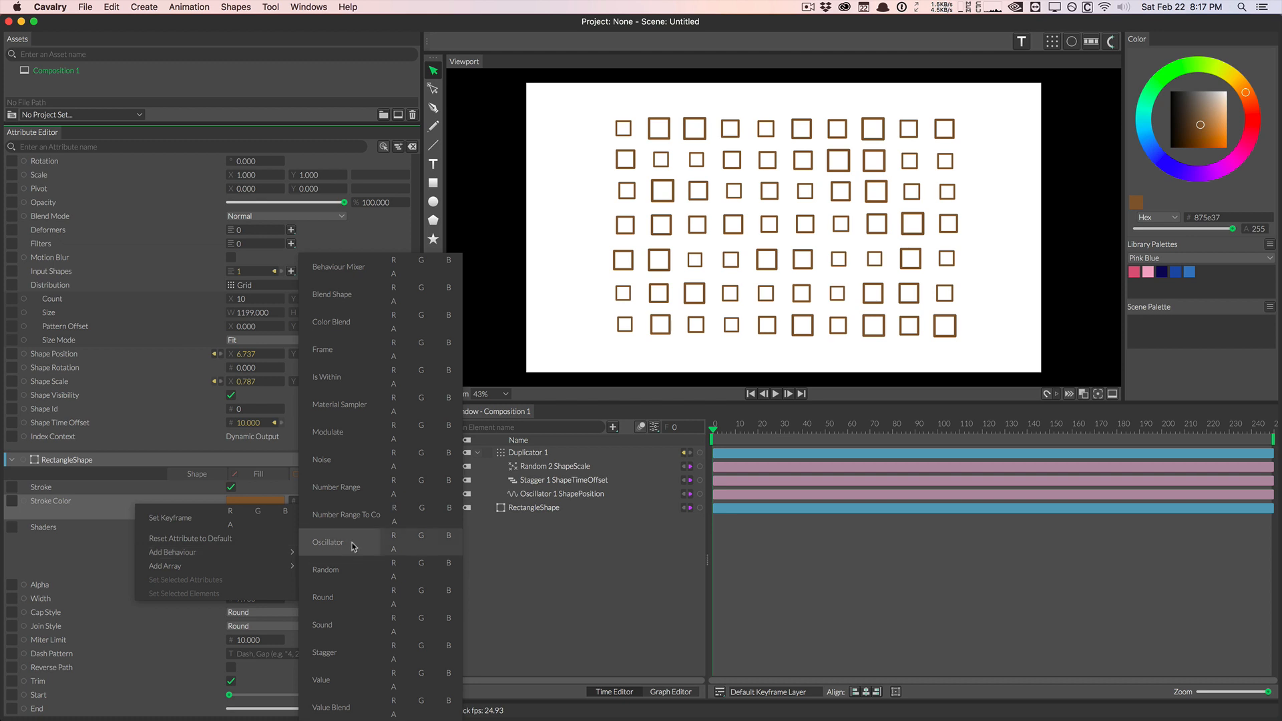
{"action": "left_click", "coordinate": [353, 546]}
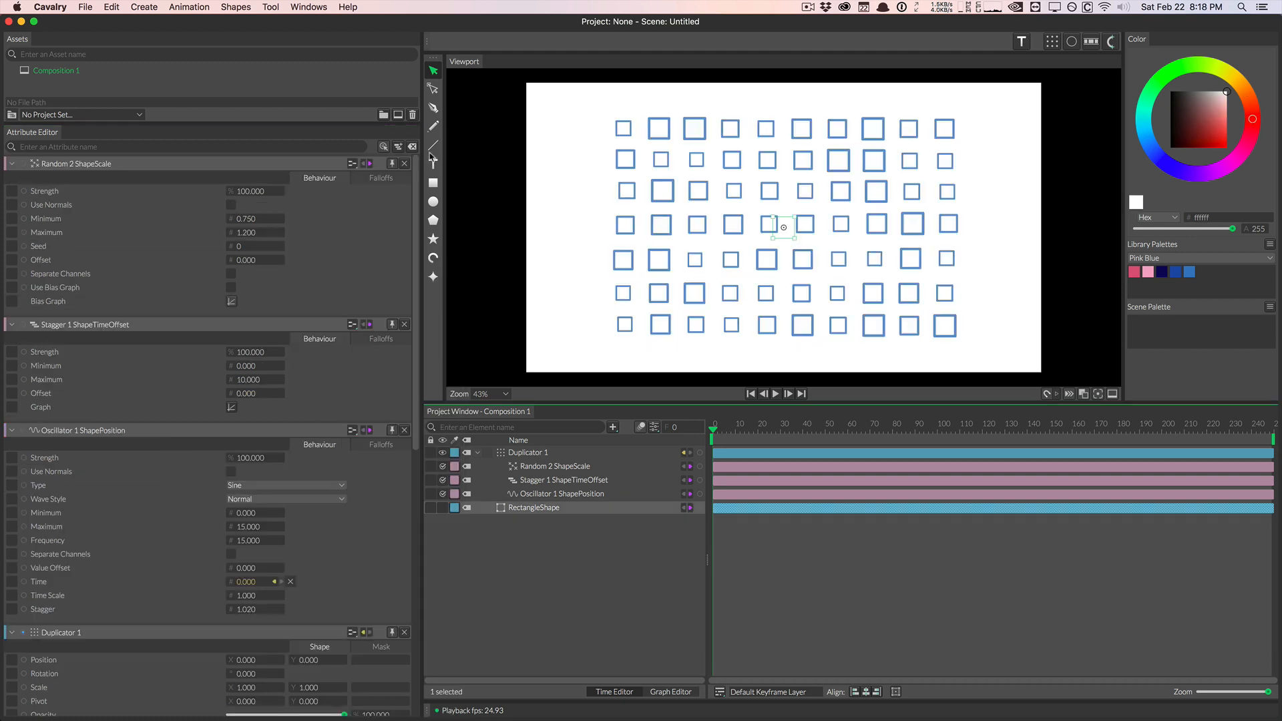
Add a text shape reading "Cavalry" and place it above the grid at about X -124, Y 516
{"action": "left_click", "coordinate": [1020, 44]}
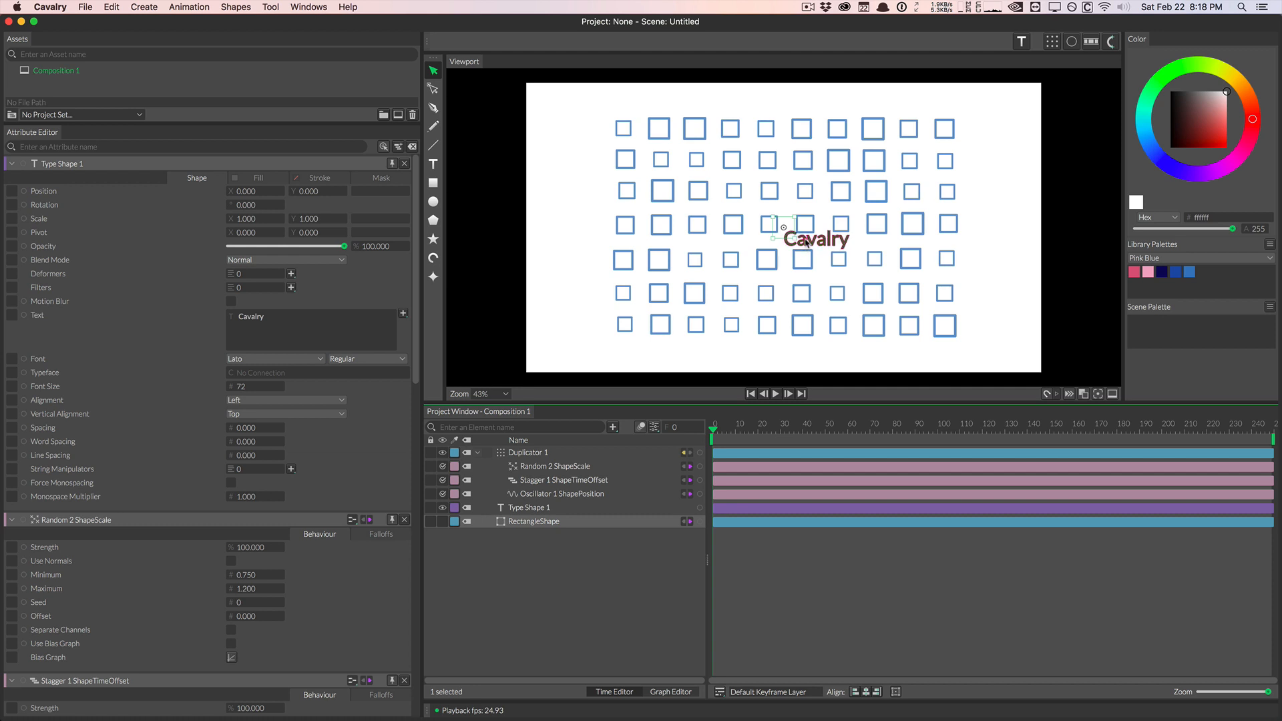
{"action": "left_click_drag", "start_coordinate": [806, 243], "coordinate": [772, 104]}
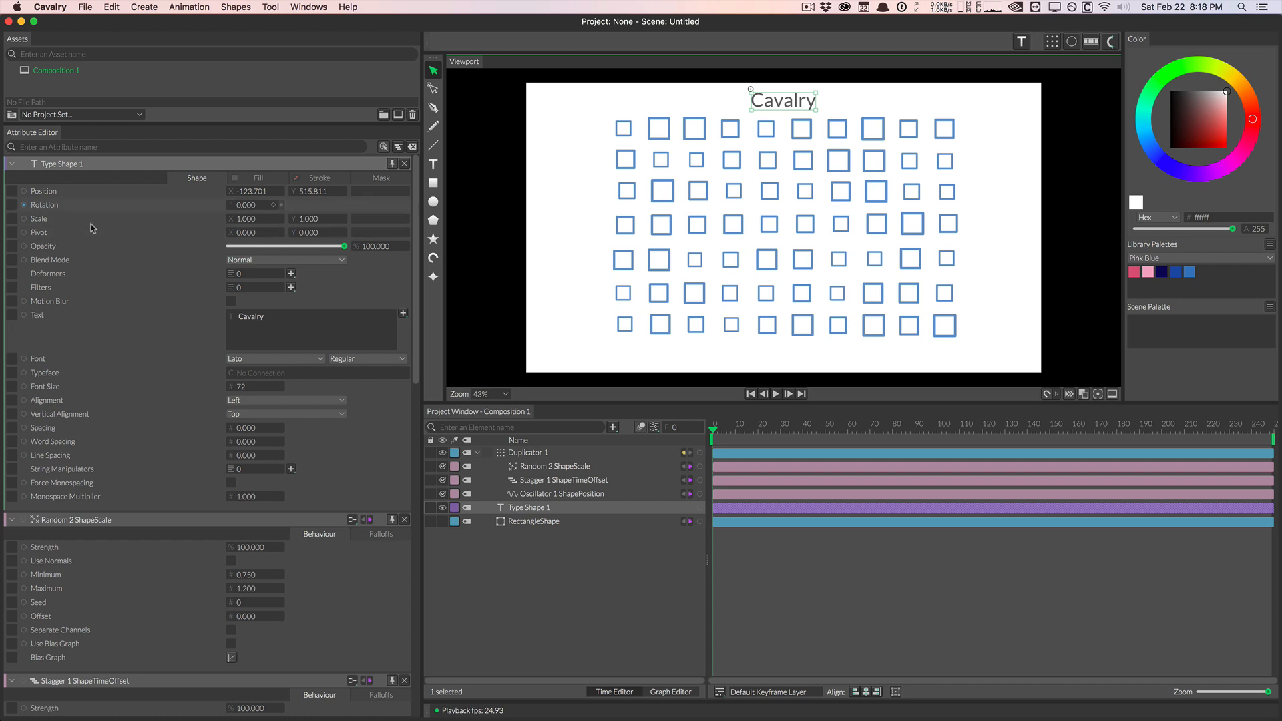
{"action": "left_click", "coordinate": [180, 305]}
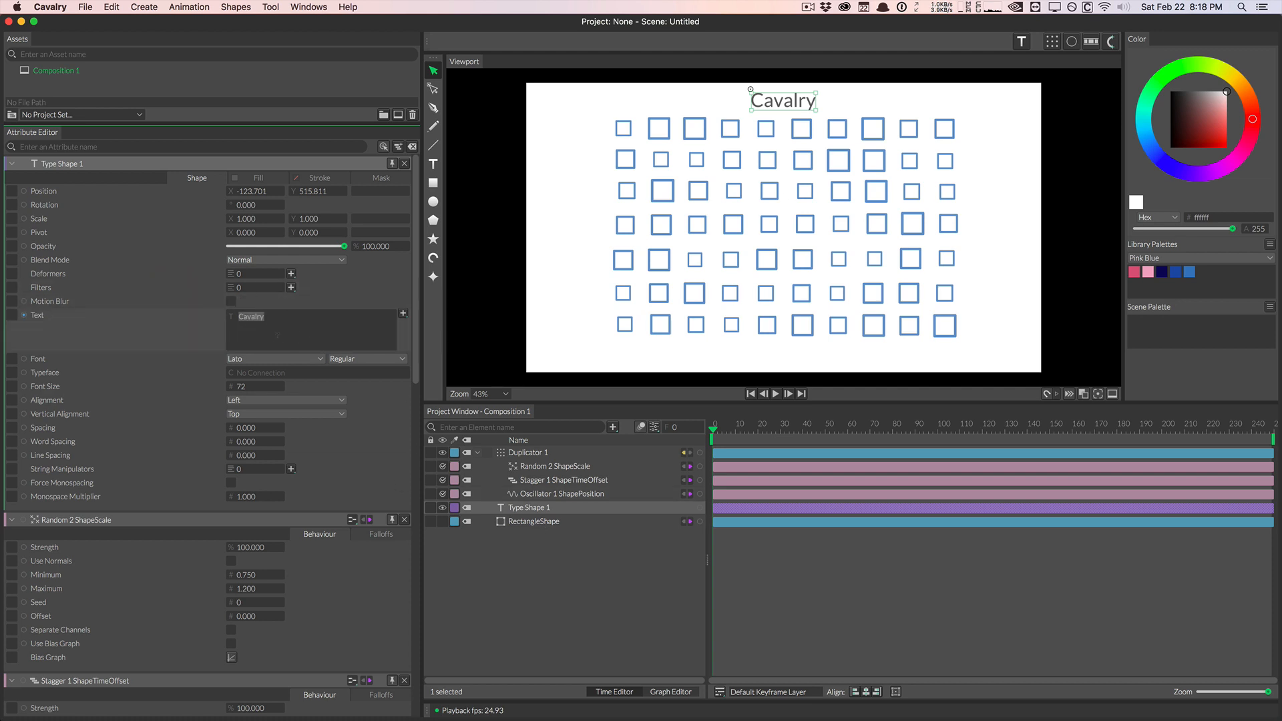
Change the "Cavalry" text's font to Futura with the Medium style
{"action": "left_click", "coordinate": [269, 360]}
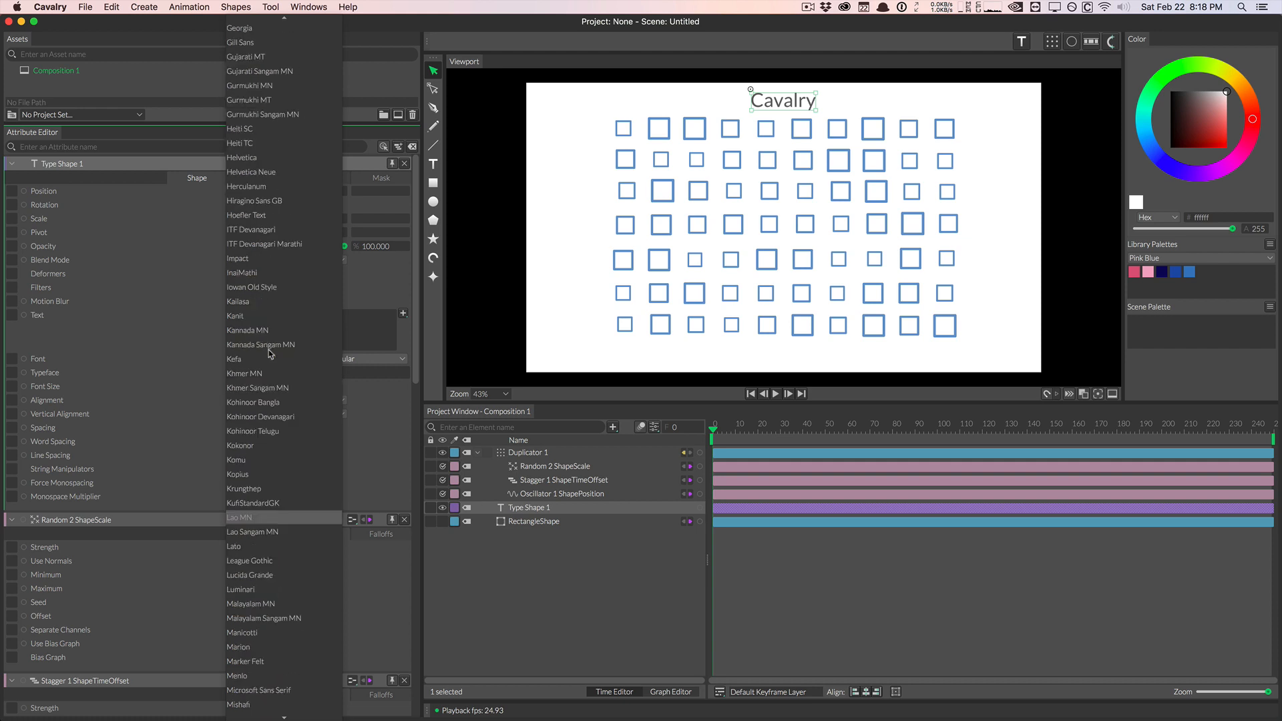
{"action": "scroll", "coordinate": [254, 435], "scroll_direction": "up", "scroll_amount": 6}
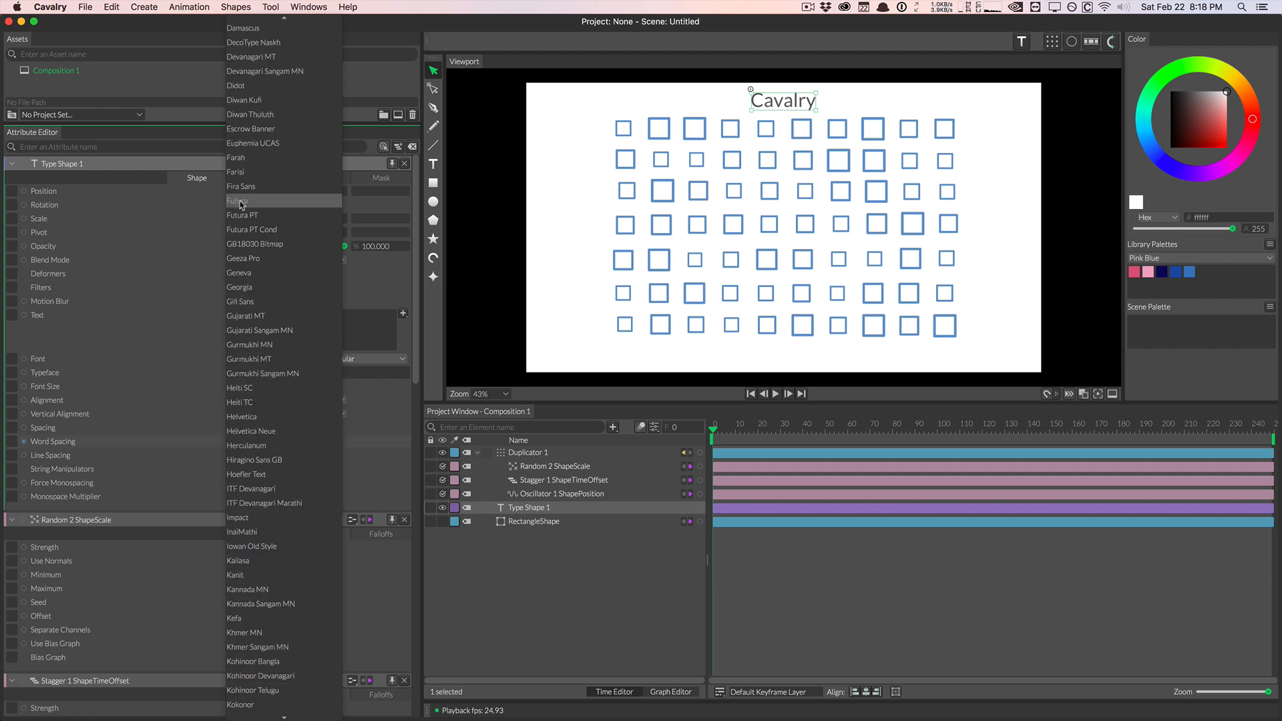
{"action": "left_click", "coordinate": [241, 204]}
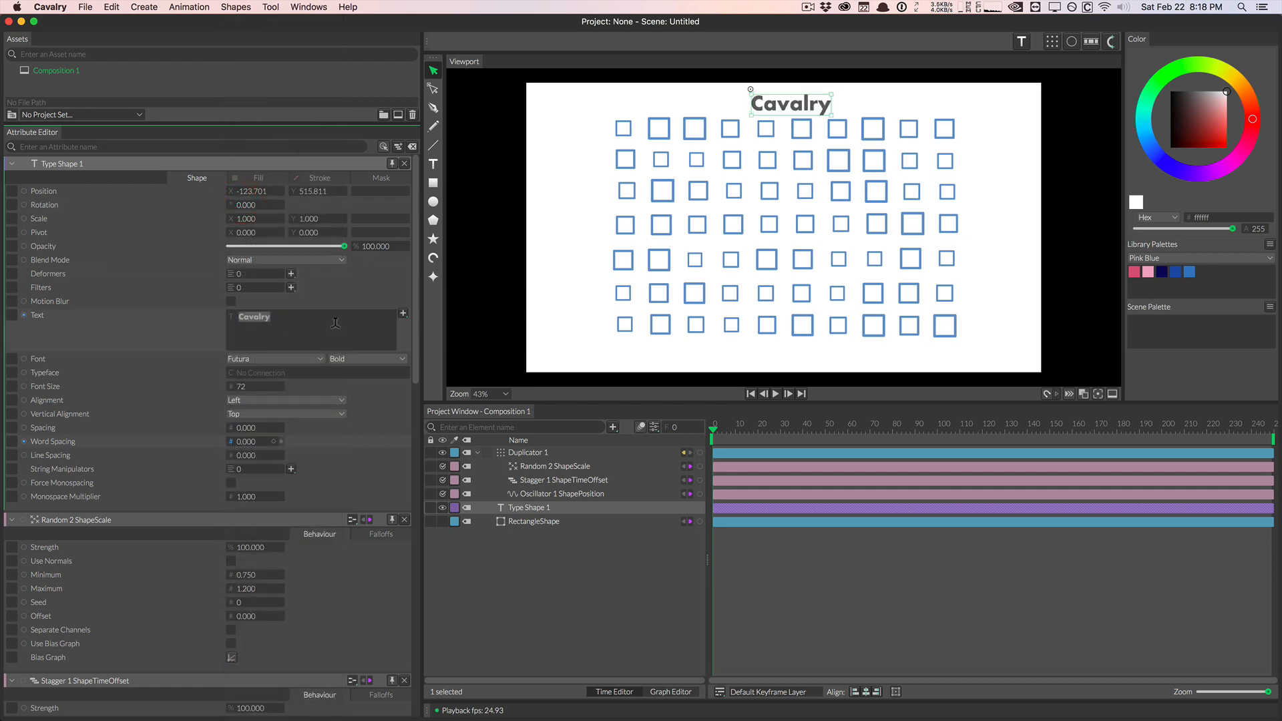
{"action": "left_click", "coordinate": [335, 325]}
{"action": "left_click_drag", "start_coordinate": [335, 327], "coordinate": [202, 307]}
{"action": "left_click", "coordinate": [327, 333]}
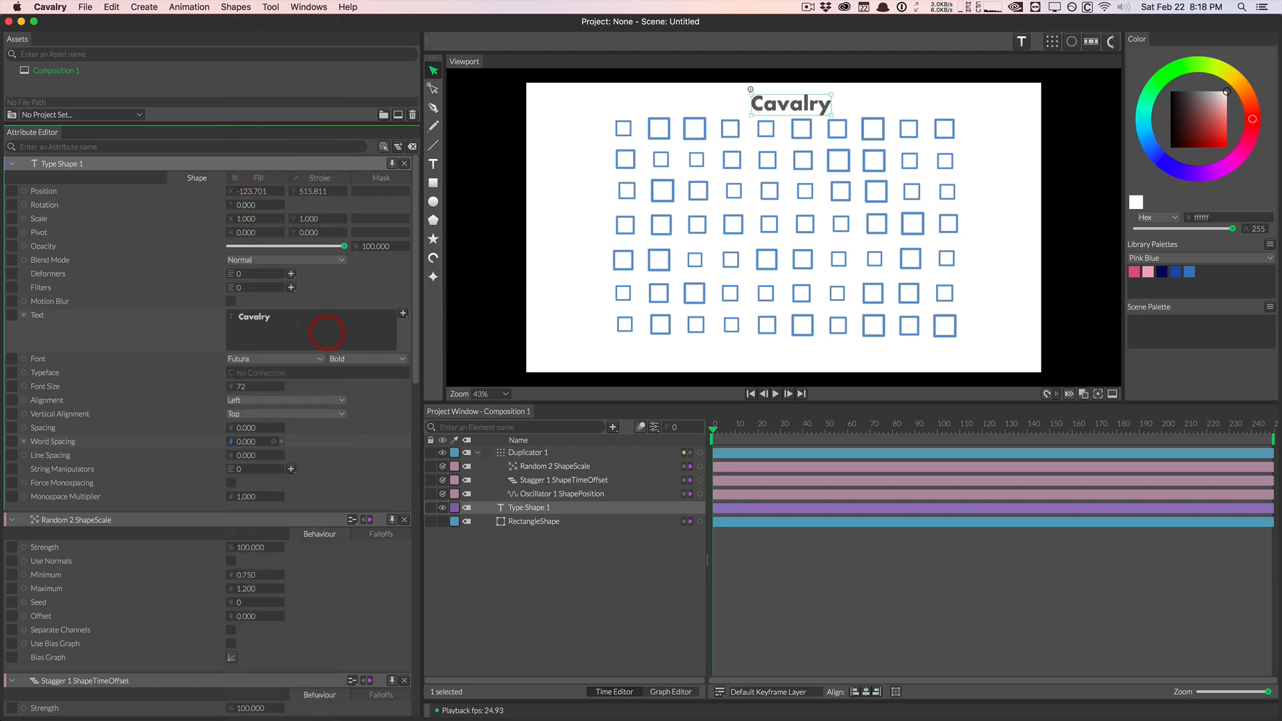
{"action": "left_click", "coordinate": [209, 314]}
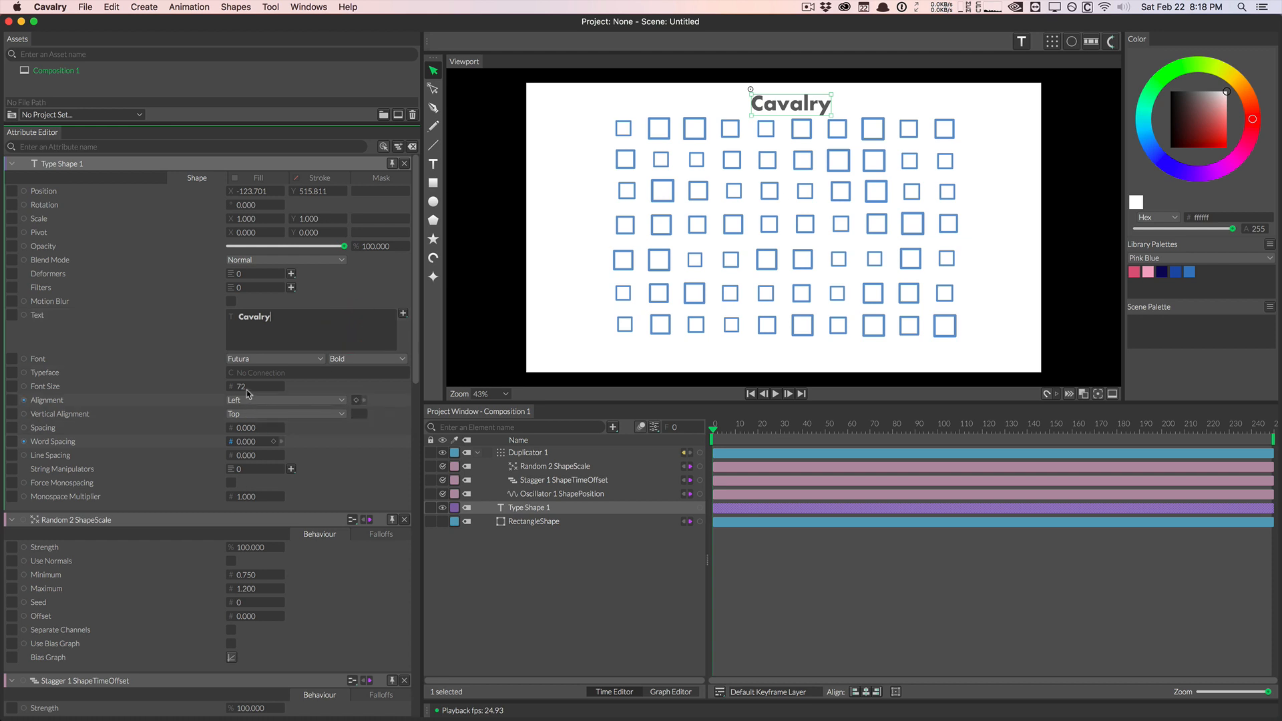
{"action": "left_click", "coordinate": [347, 359]}
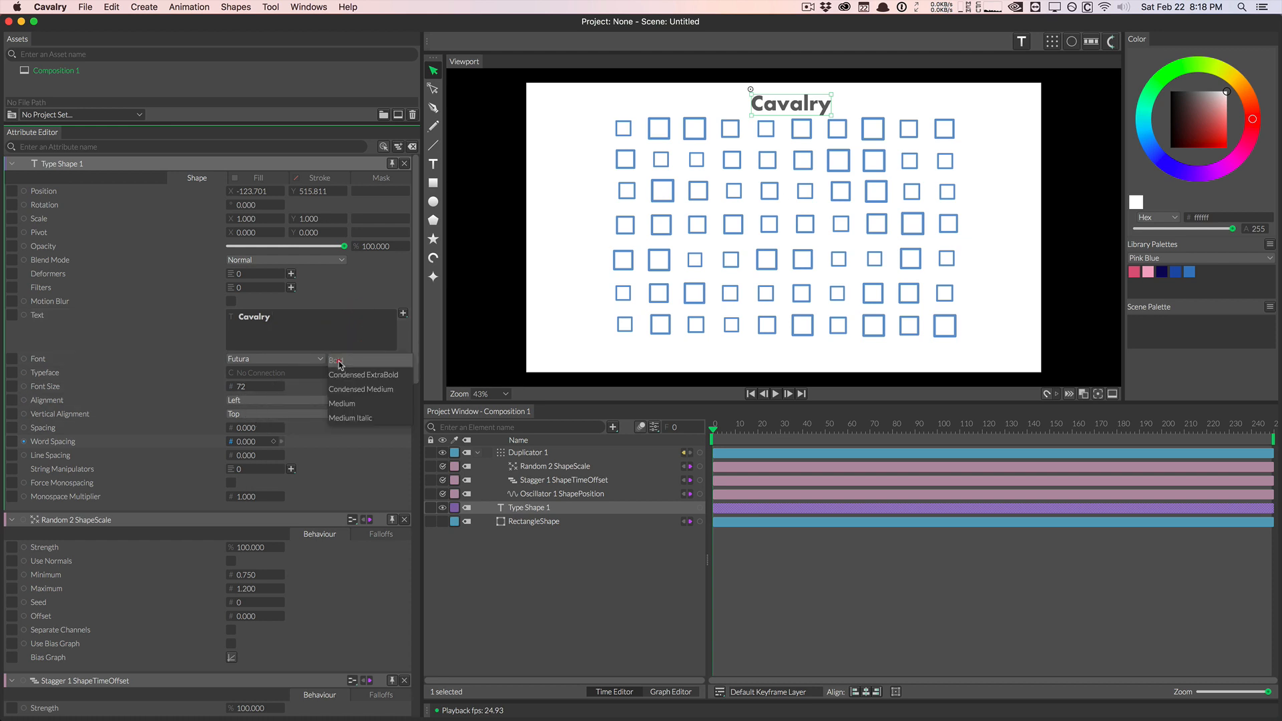
{"action": "left_click", "coordinate": [347, 405]}
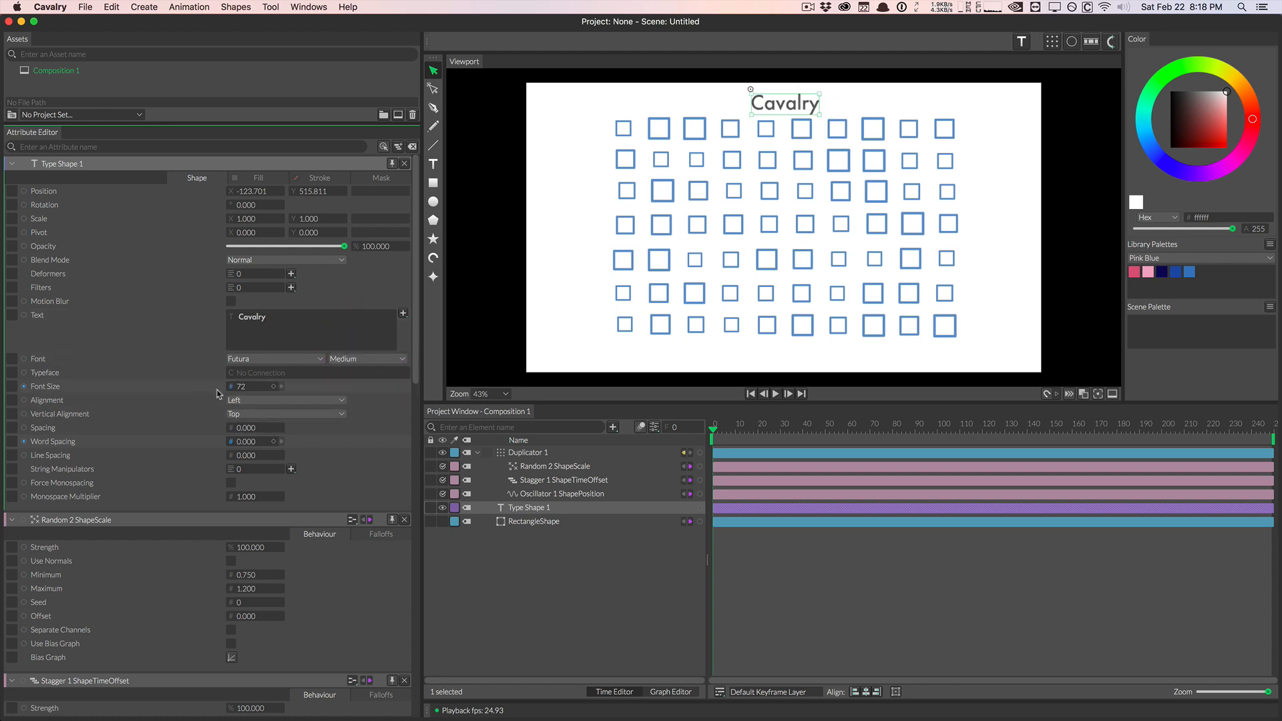
Set the text's font size to 71, centre both alignments, and reposition it above the grid at about X -7, Y 483
{"action": "left_click_drag", "start_coordinate": [243, 387], "coordinate": [242, 386]}
{"action": "left_click", "coordinate": [258, 415]}
{"action": "left_click", "coordinate": [258, 432]}
{"action": "left_click", "coordinate": [258, 400]}
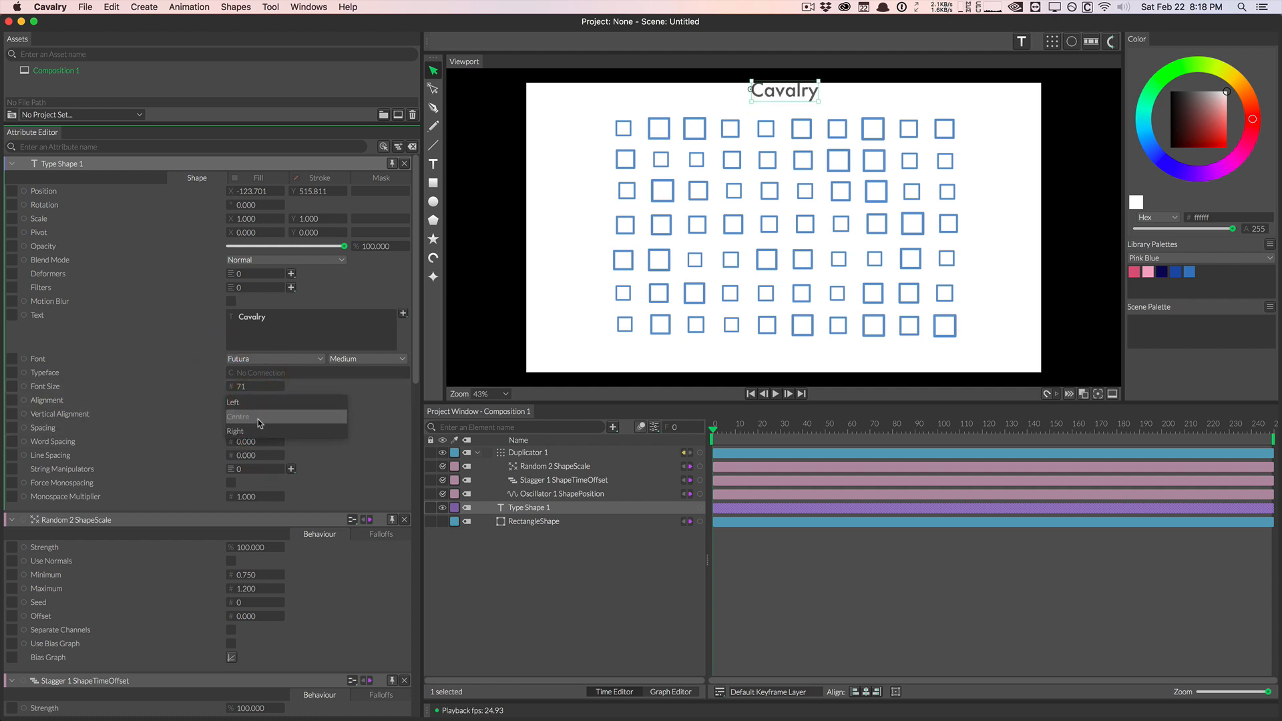
{"action": "left_click", "coordinate": [258, 417]}
{"action": "left_click_drag", "start_coordinate": [752, 92], "coordinate": [783, 100]}
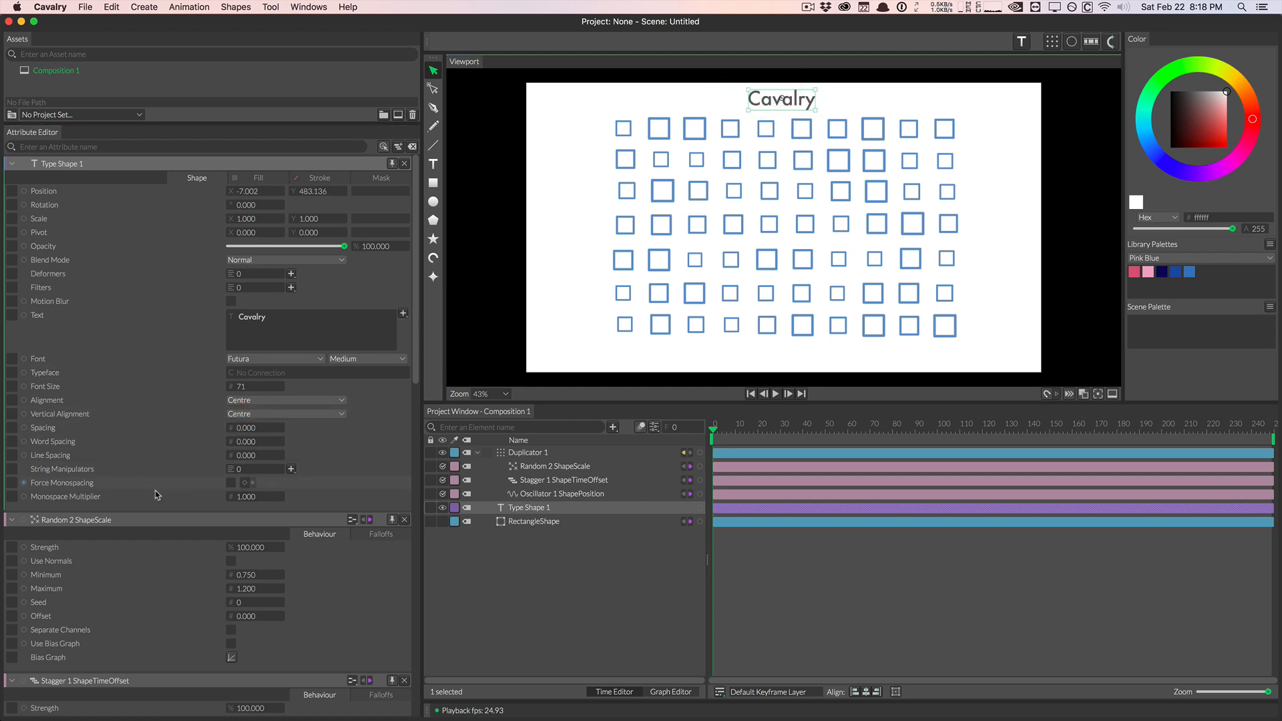
Turn Force Monospacing on for the "Cavalry" text and back off
{"action": "left_click", "coordinate": [231, 482]}
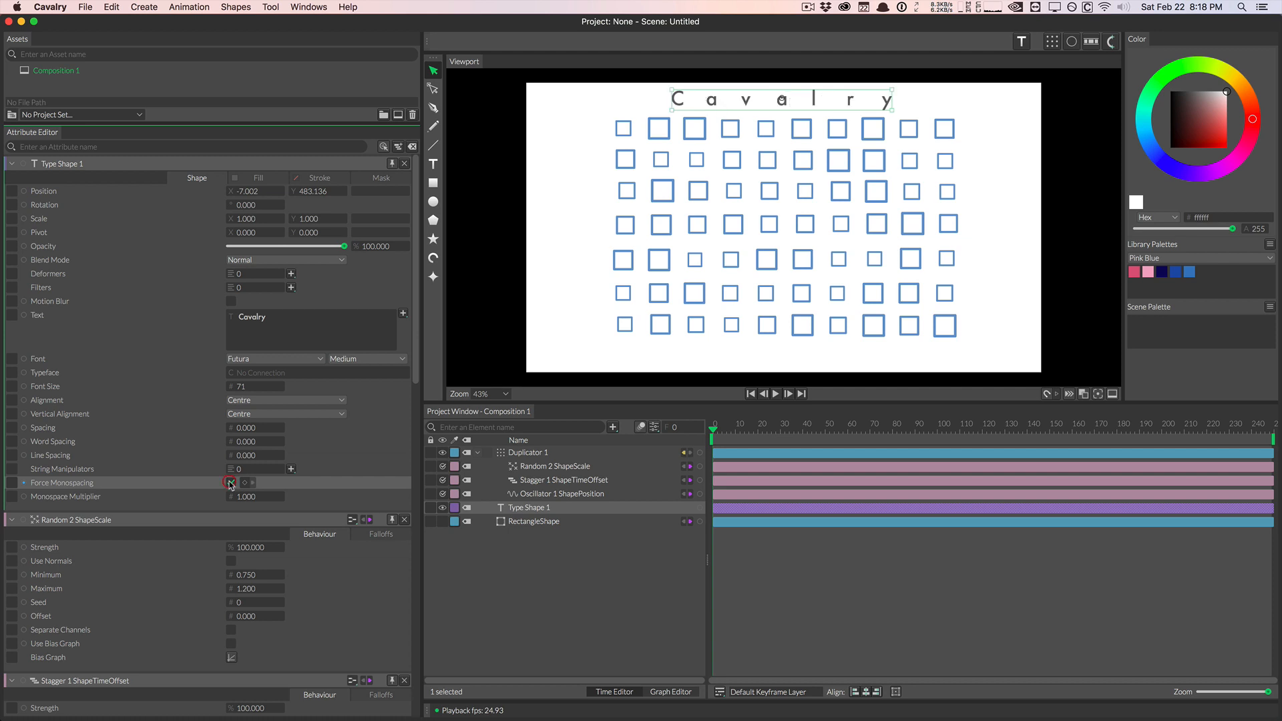
{"action": "left_click", "coordinate": [231, 483]}
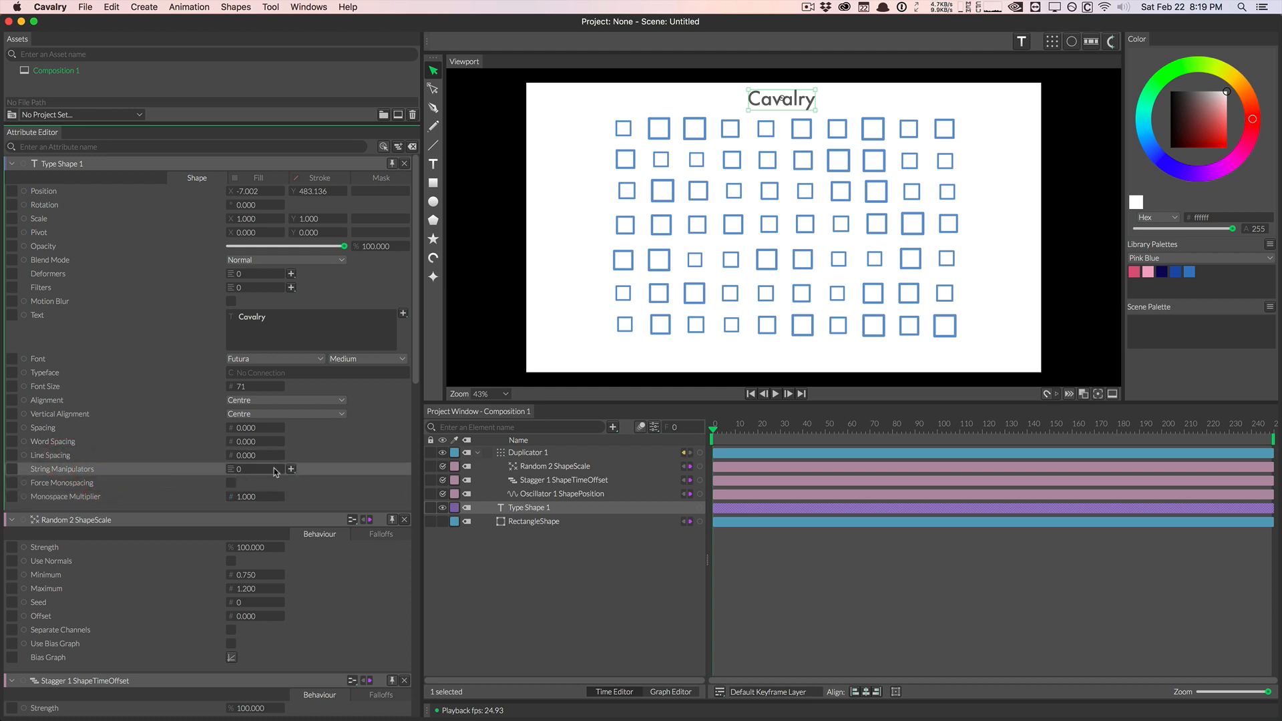
Add a String Manipulator to the "Cavalry" text and show its settings
{"action": "left_click", "coordinate": [291, 469]}
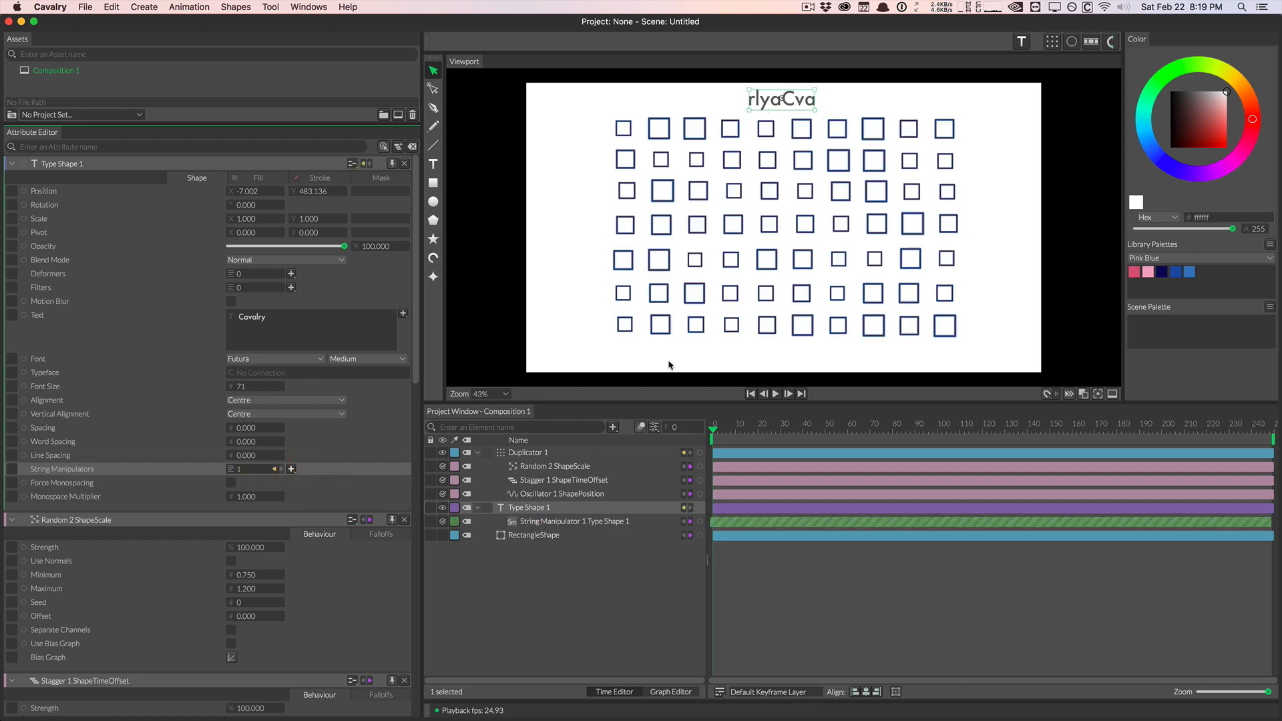
{"action": "left_click", "coordinate": [538, 524]}
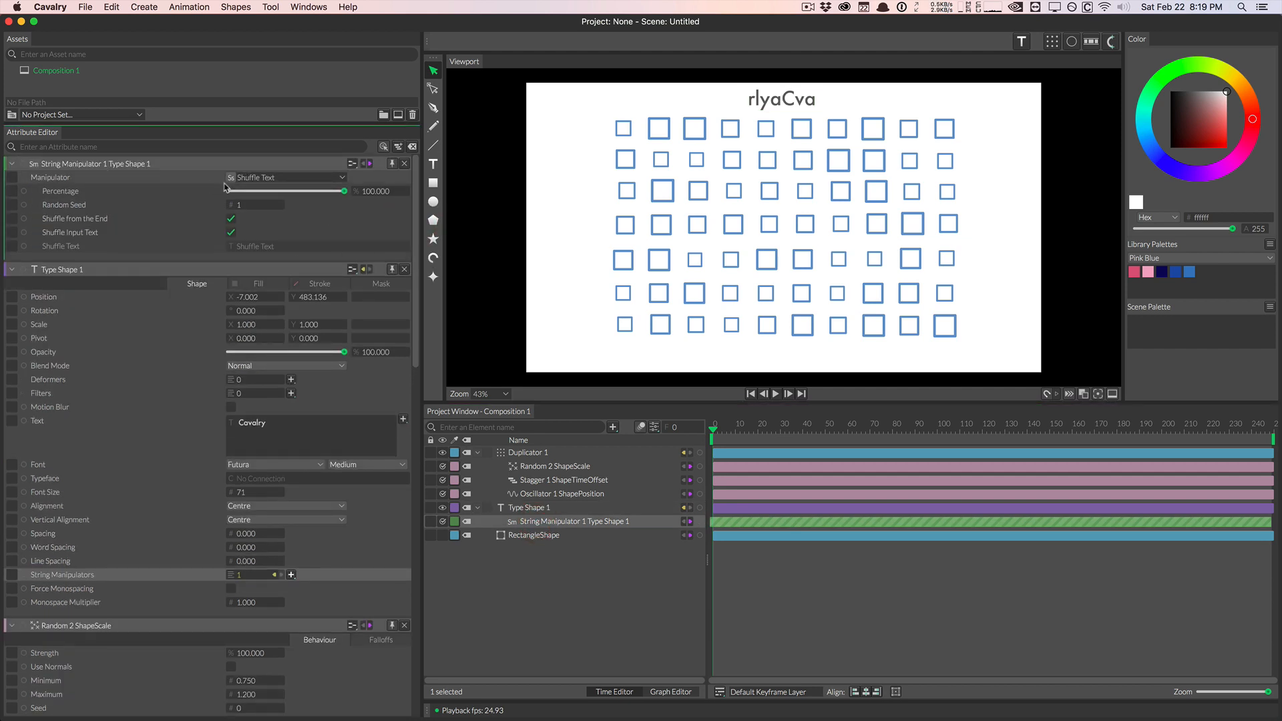
Switch the String Manipulator to Transition Text in Percentage mode with final text "Open Beta", and sweep Percentage from 0 to 100
{"action": "left_click", "coordinate": [247, 178]}
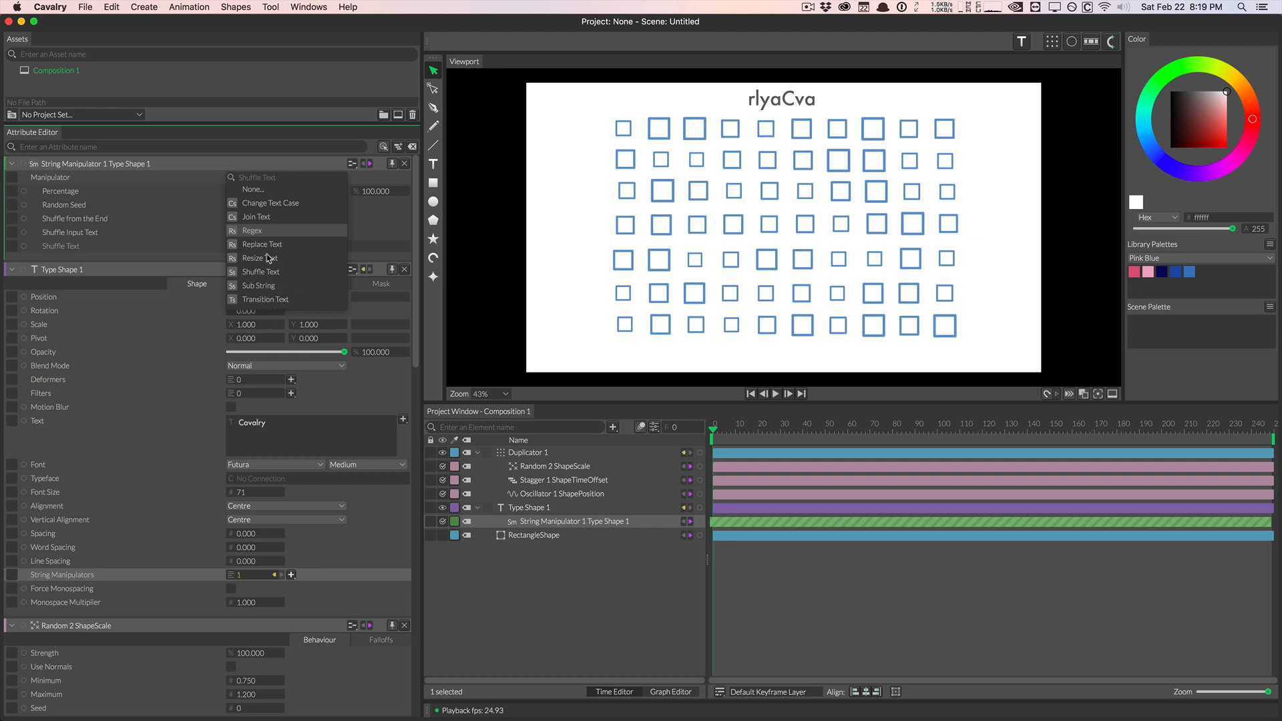
{"action": "left_click", "coordinate": [271, 299]}
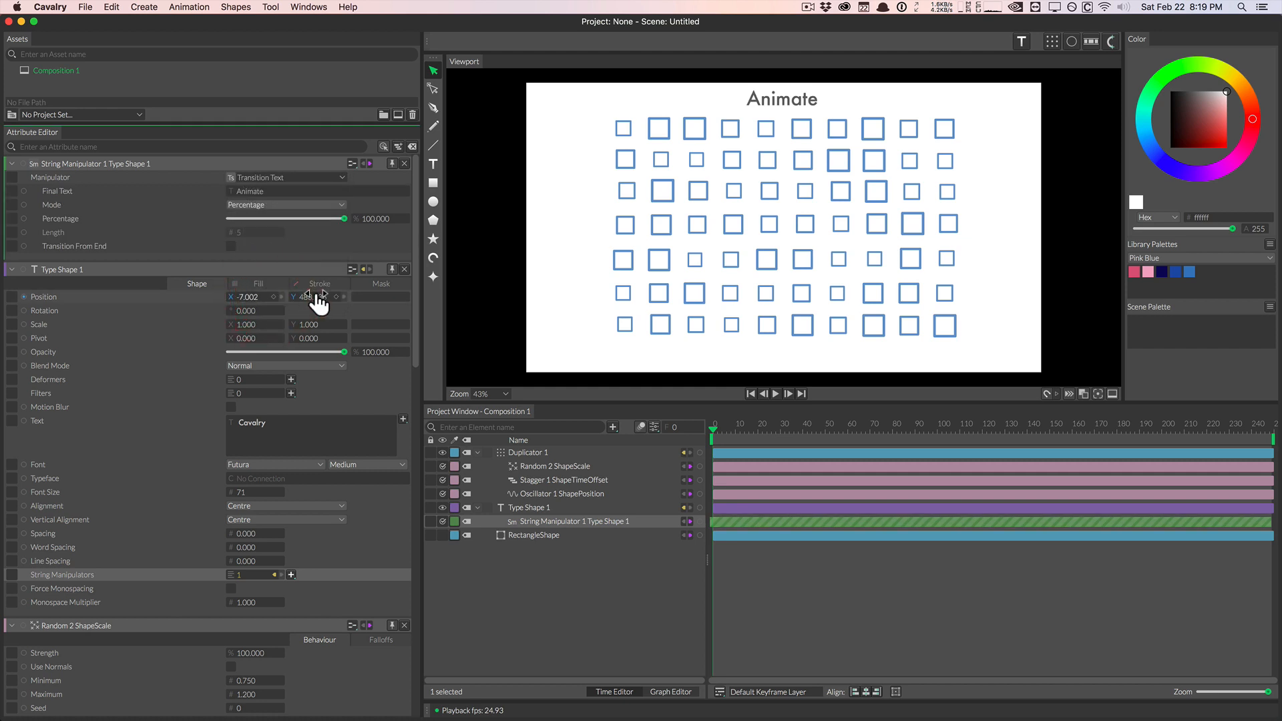
{"action": "left_click", "coordinate": [253, 211]}
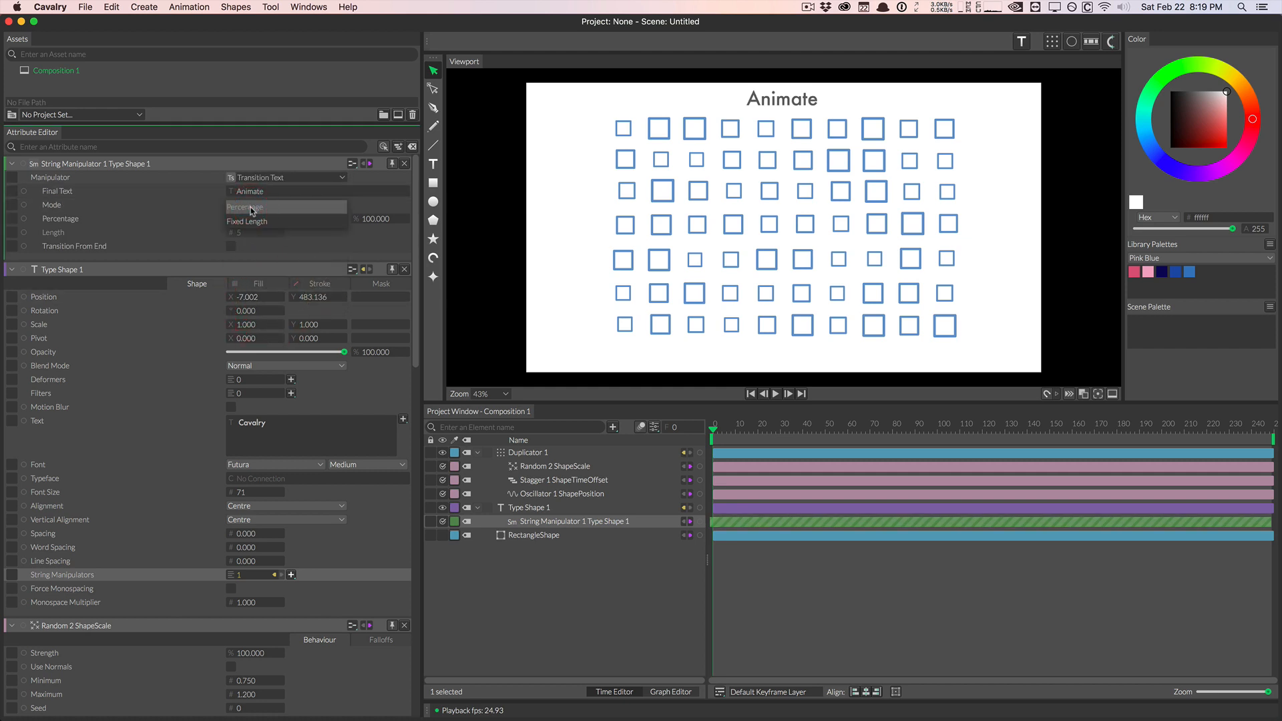
{"action": "left_click", "coordinate": [252, 211]}
{"action": "left_click_drag", "start_coordinate": [229, 218], "coordinate": [176, 179]}
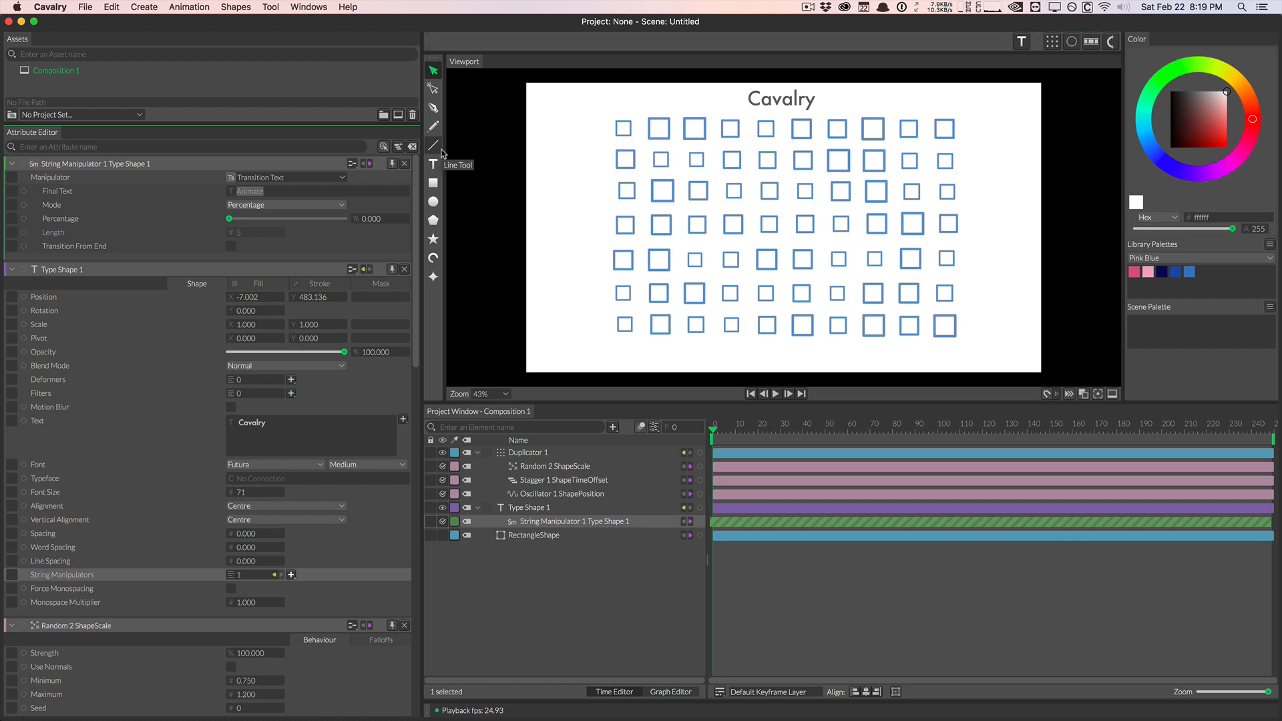
{"action": "type", "text": "Open Beta"}
{"action": "left_click_drag", "start_coordinate": [229, 219], "coordinate": [347, 221]}
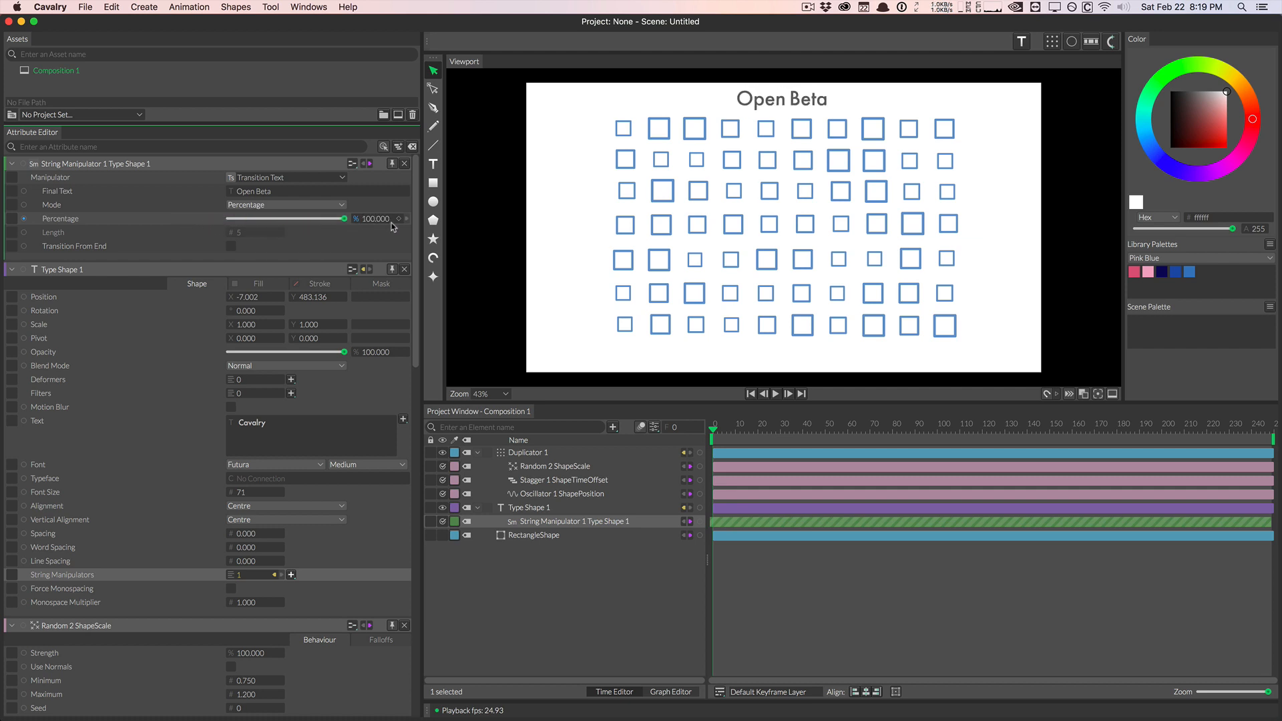
Switch the String Manipulator to Shuffle Text and lower its Percentage to 0
{"action": "left_click", "coordinate": [296, 179]}
{"action": "left_click", "coordinate": [266, 274]}
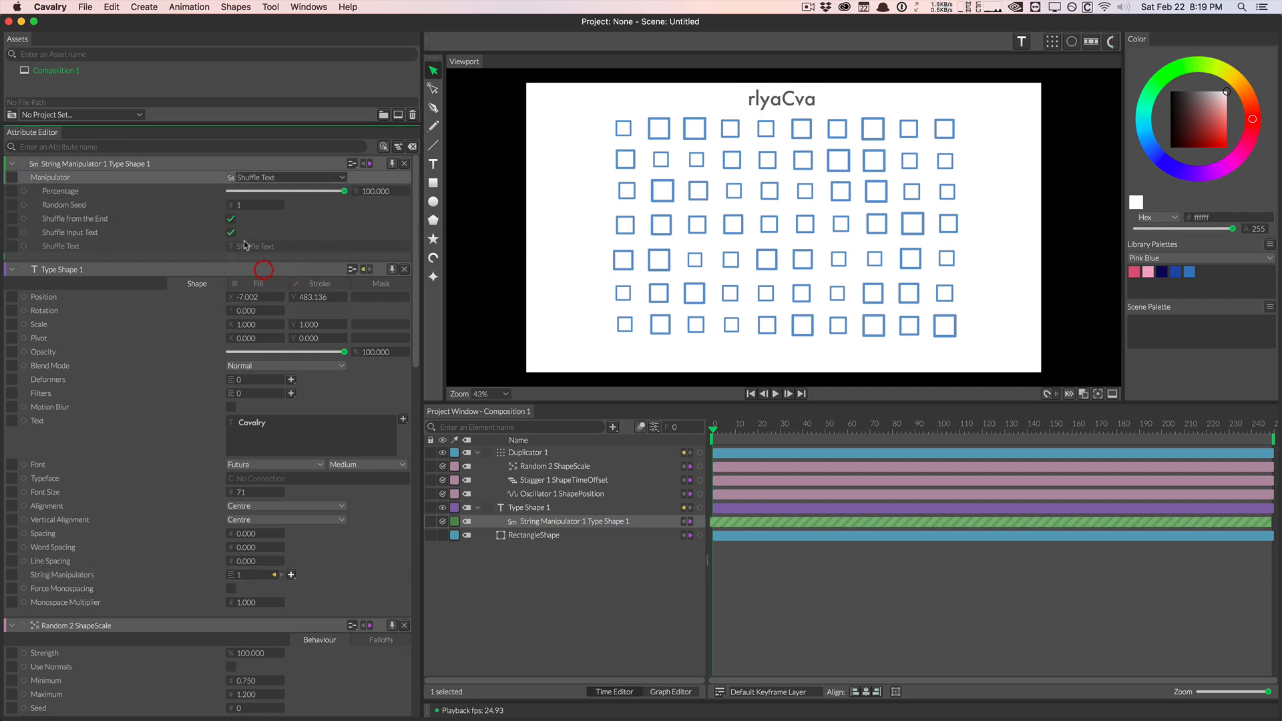
{"action": "left_click", "coordinate": [229, 193]}
{"action": "left_click_drag", "start_coordinate": [229, 193], "coordinate": [150, 169]}
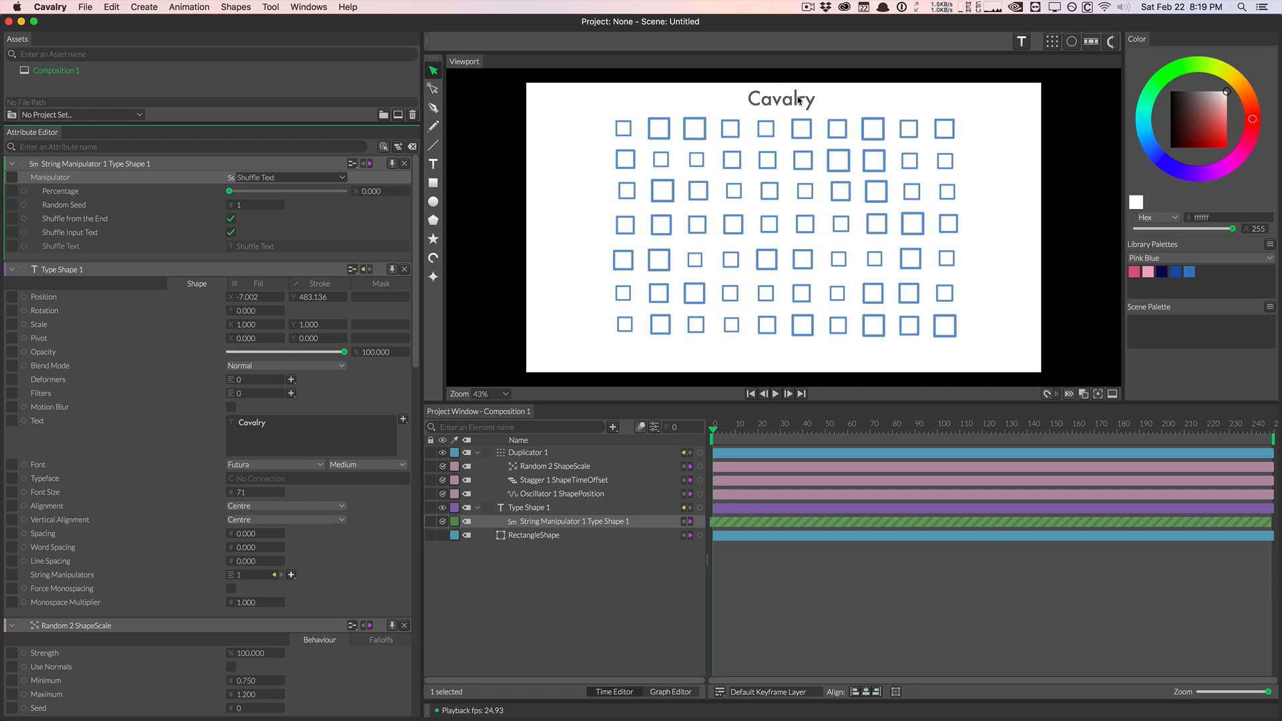
Scrub the timeline back to frame 0 and show the Oscillator 1 ShapePosition behaviour's settings
{"action": "left_click", "coordinate": [621, 554]}
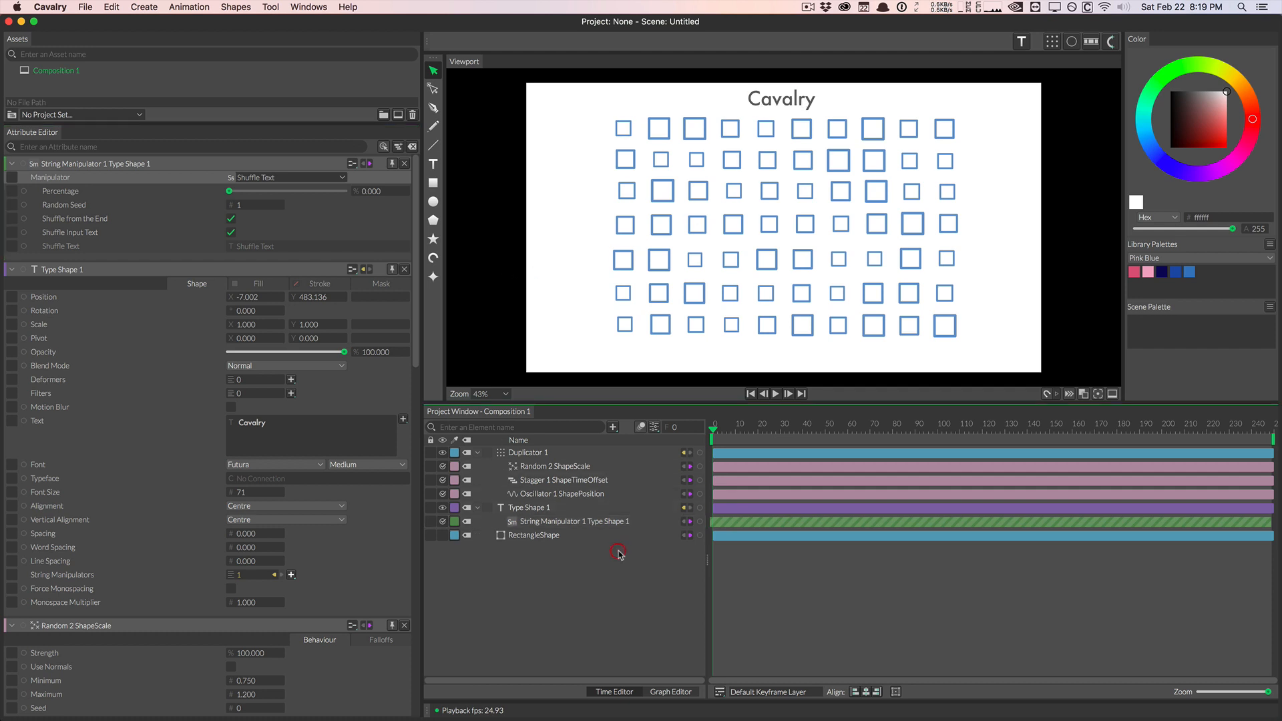
{"action": "left_click_drag", "start_coordinate": [737, 428], "coordinate": [501, 412]}
{"action": "left_click", "coordinate": [534, 494]}
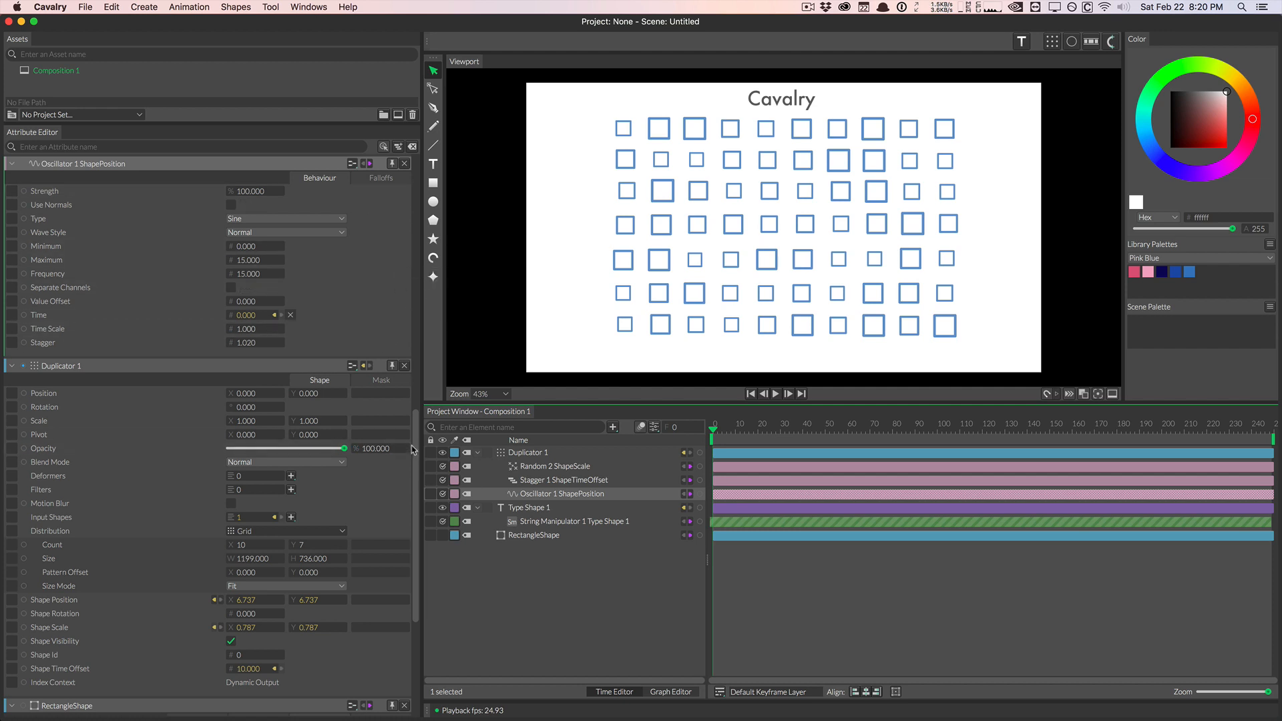
{"action": "scroll", "coordinate": [420, 489], "scroll_direction": "down", "scroll_amount": 3}
{"action": "left_click_drag", "start_coordinate": [419, 487], "coordinate": [398, 171]}
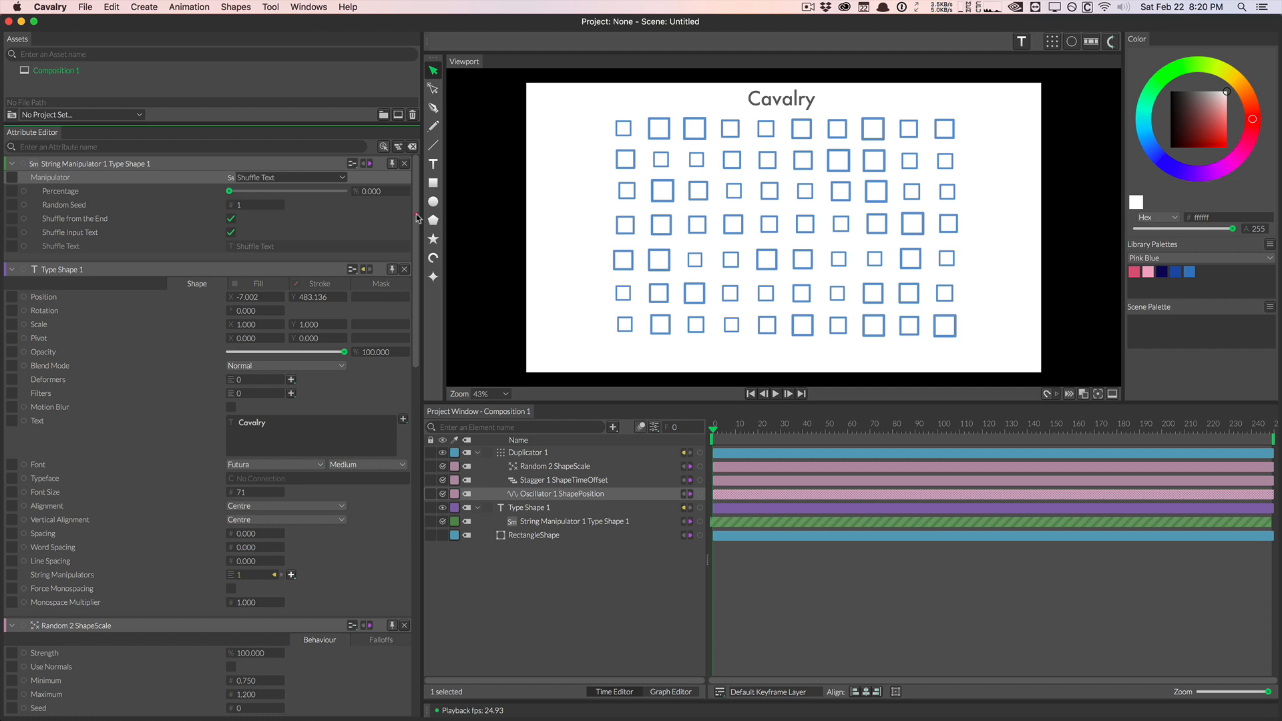
{"action": "mouse_move", "coordinate": [417, 218]}
{"action": "left_mouse_down"}
{"action": "mouse_move", "coordinate": [420, 538]}
{"action": "mouse_move", "coordinate": [419, 214]}
{"action": "left_mouse_up"}
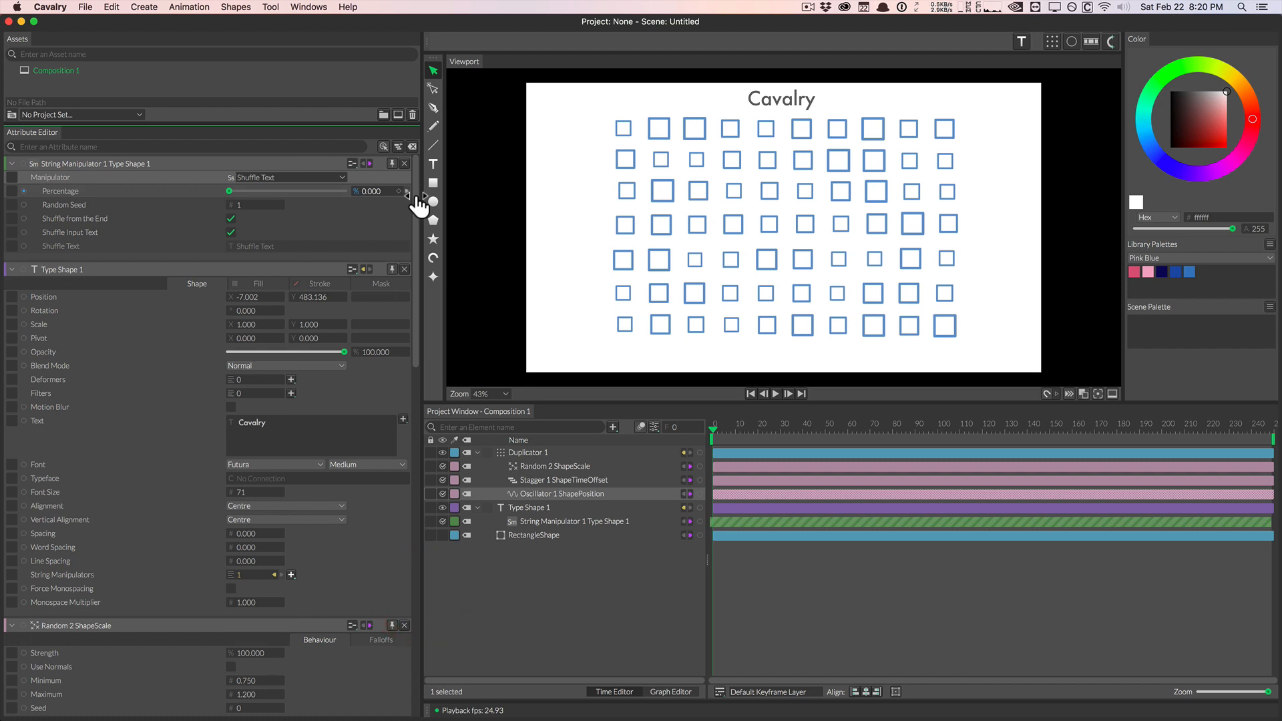
{"action": "mouse_move", "coordinate": [419, 179]}
{"action": "left_mouse_down"}
{"action": "mouse_move", "coordinate": [414, 511]}
{"action": "mouse_move", "coordinate": [419, 138]}
{"action": "left_mouse_up"}
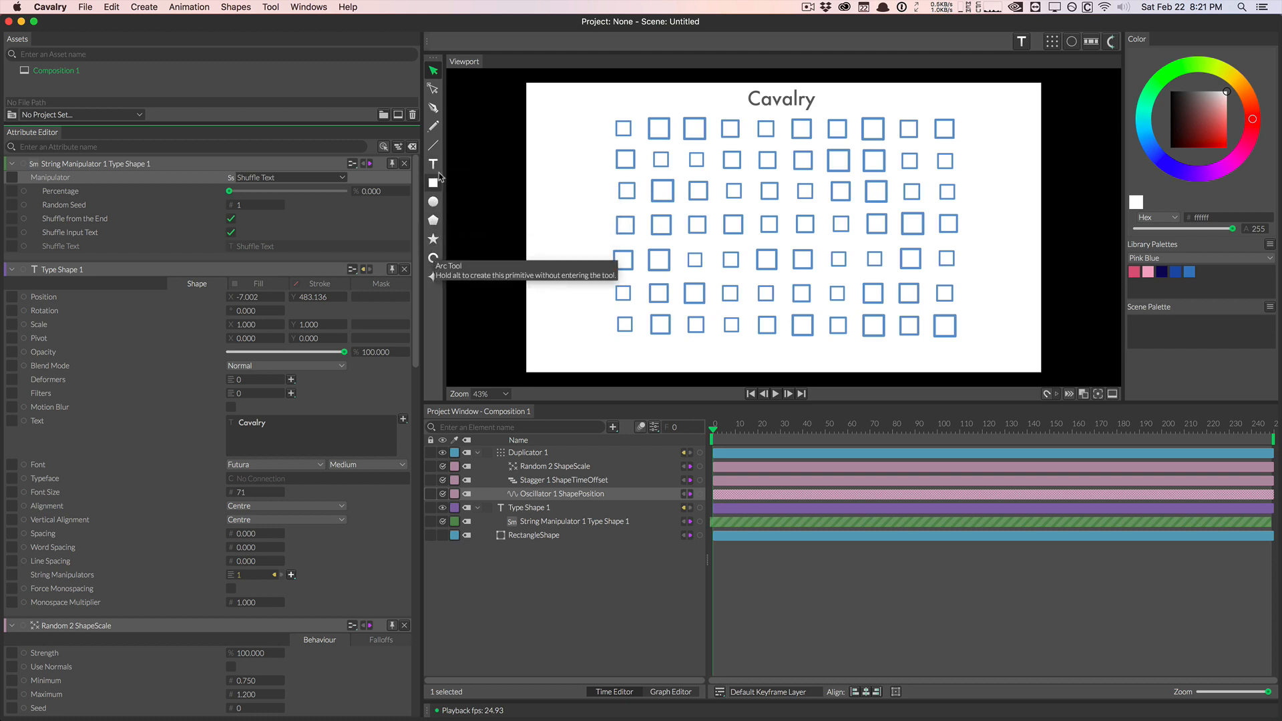
{"action": "left_click", "coordinate": [501, 571]}
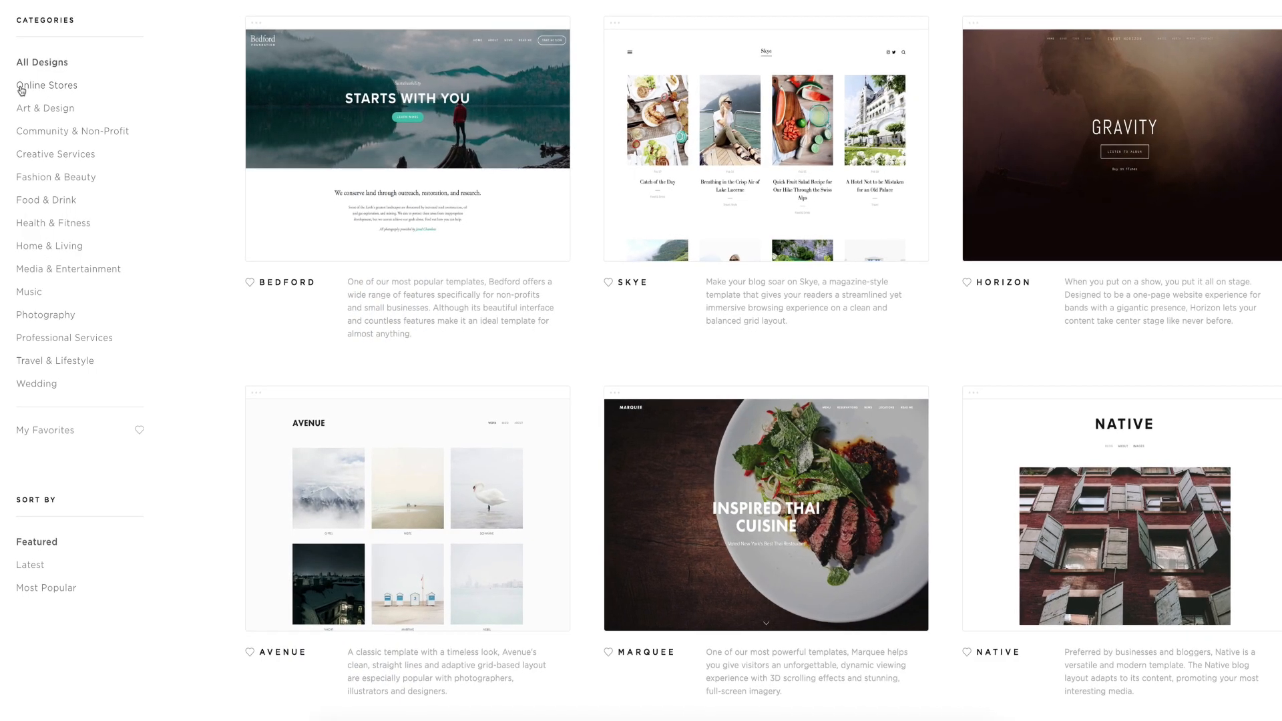
Switch to the Squarespace template gallery and browse the Online Stores and Art & Design categories
{"action": "left_click", "coordinate": [22, 87]}
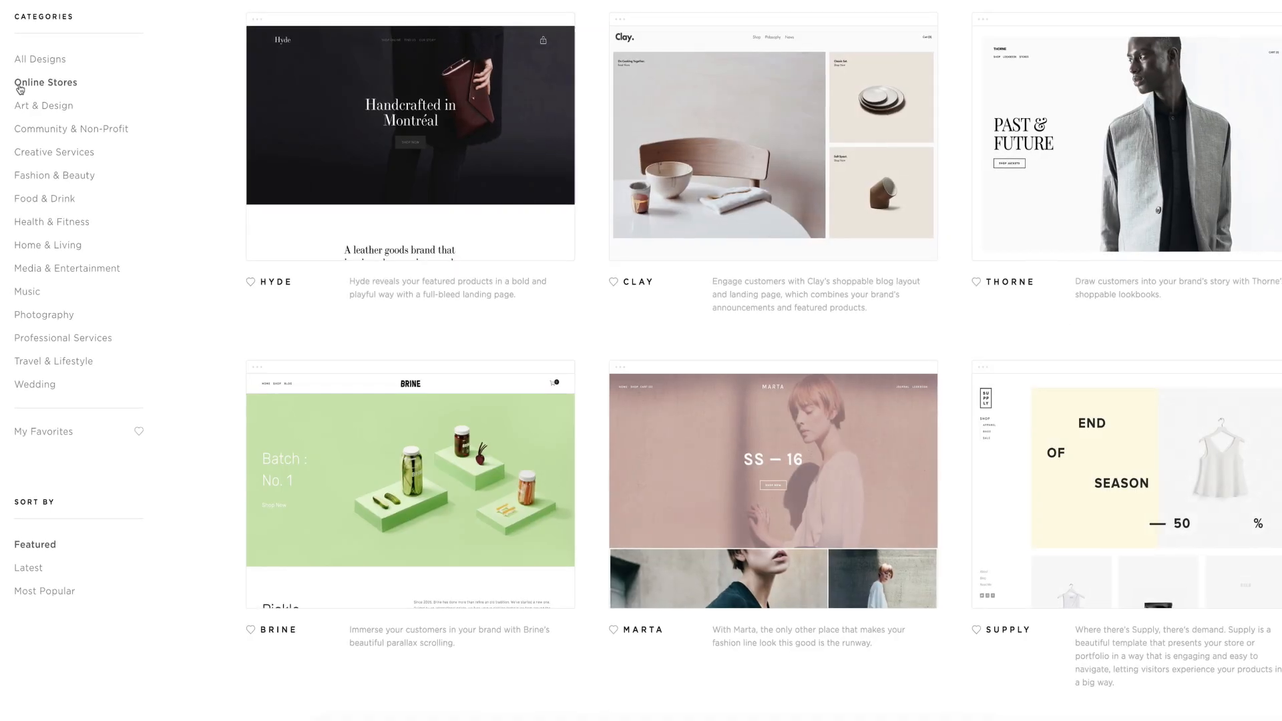
{"action": "left_click", "coordinate": [18, 104]}
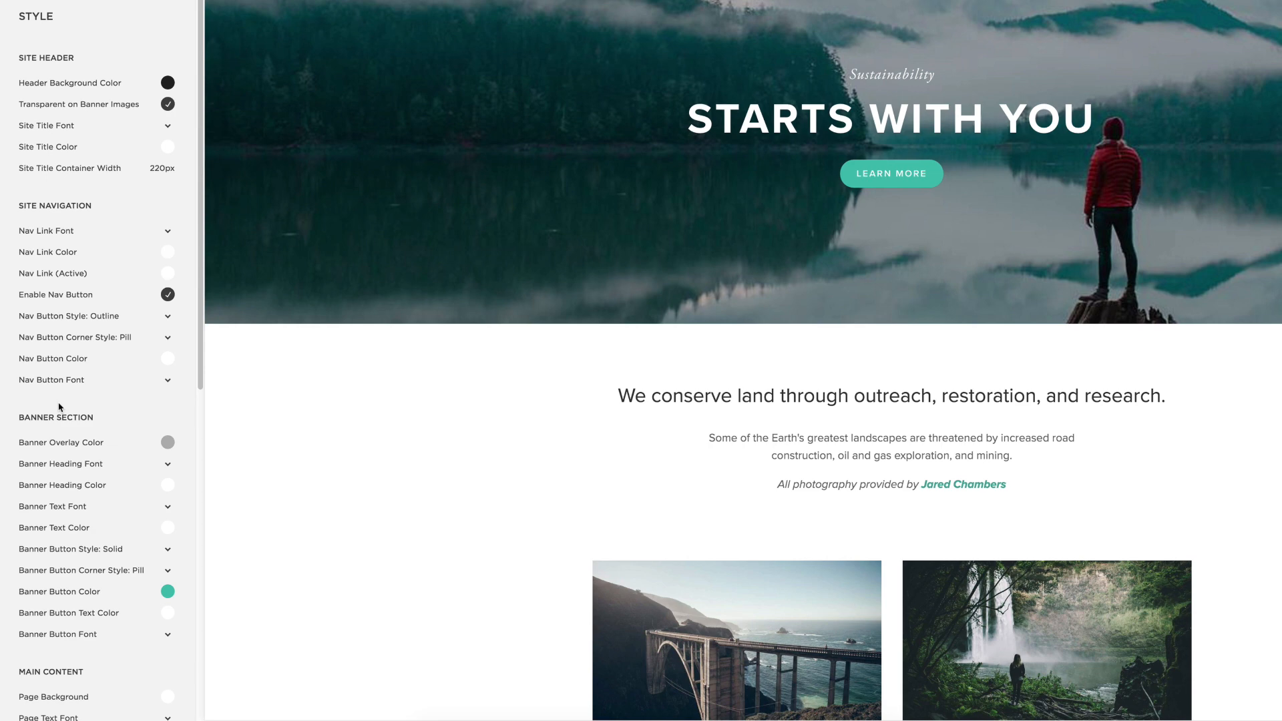
Change the Banner Button Color in the Bedford site's style settings to dark grey
{"action": "scroll", "coordinate": [59, 407], "scroll_direction": "down", "scroll_amount": 3}
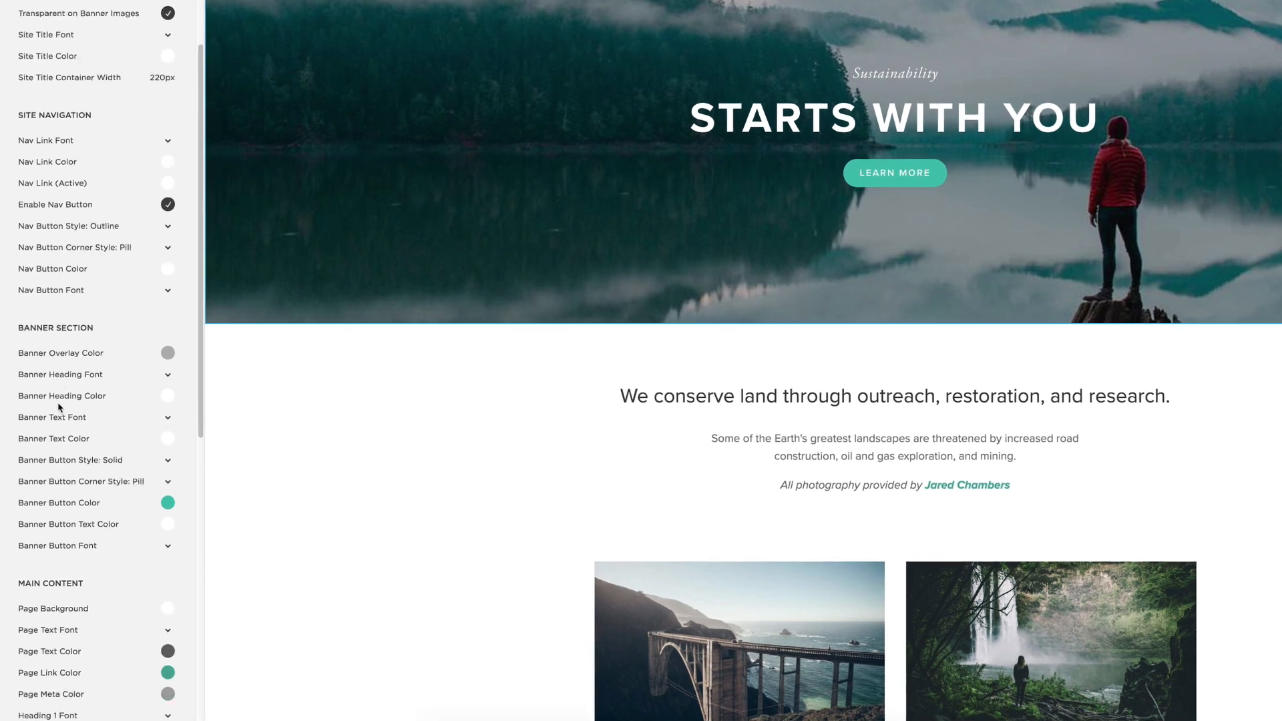
{"action": "scroll", "coordinate": [59, 408], "scroll_direction": "down", "scroll_amount": 2}
{"action": "left_click", "coordinate": [167, 381]}
{"action": "left_click_drag", "start_coordinate": [116, 296], "coordinate": [106, 295]}
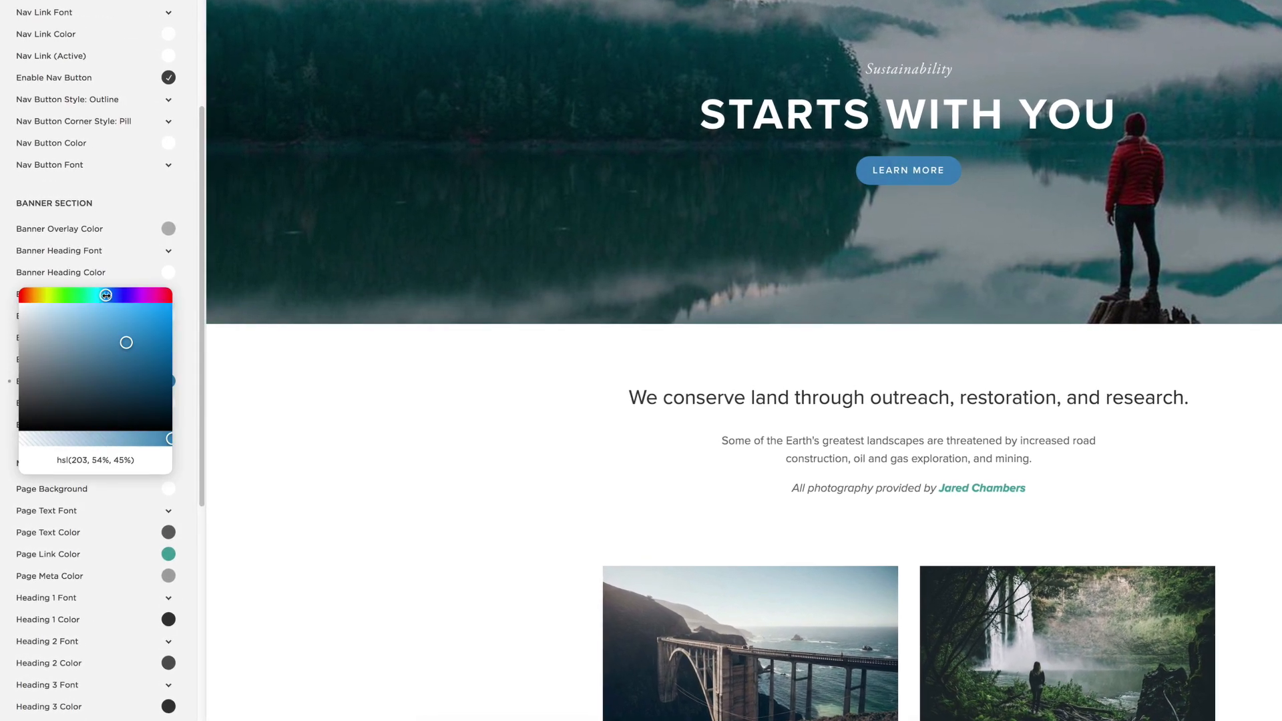
{"action": "left_click_drag", "start_coordinate": [126, 343], "coordinate": [28, 389]}
{"action": "left_click", "coordinate": [191, 486]}
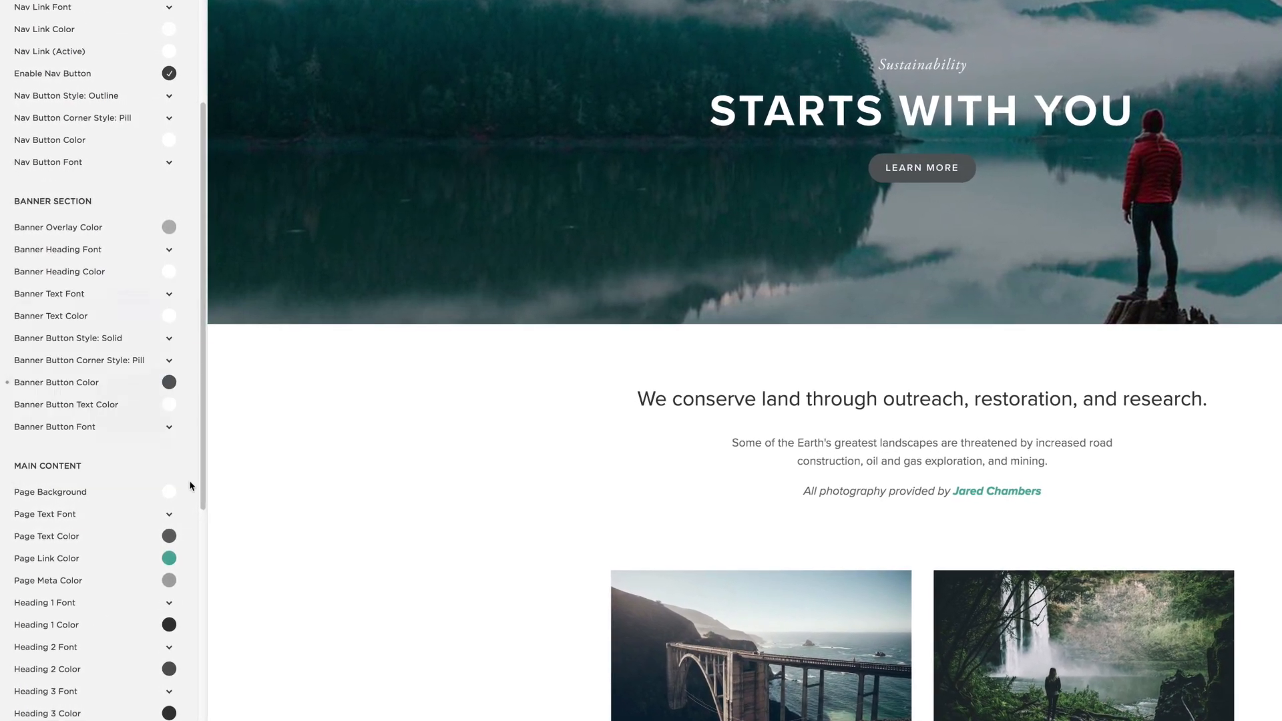